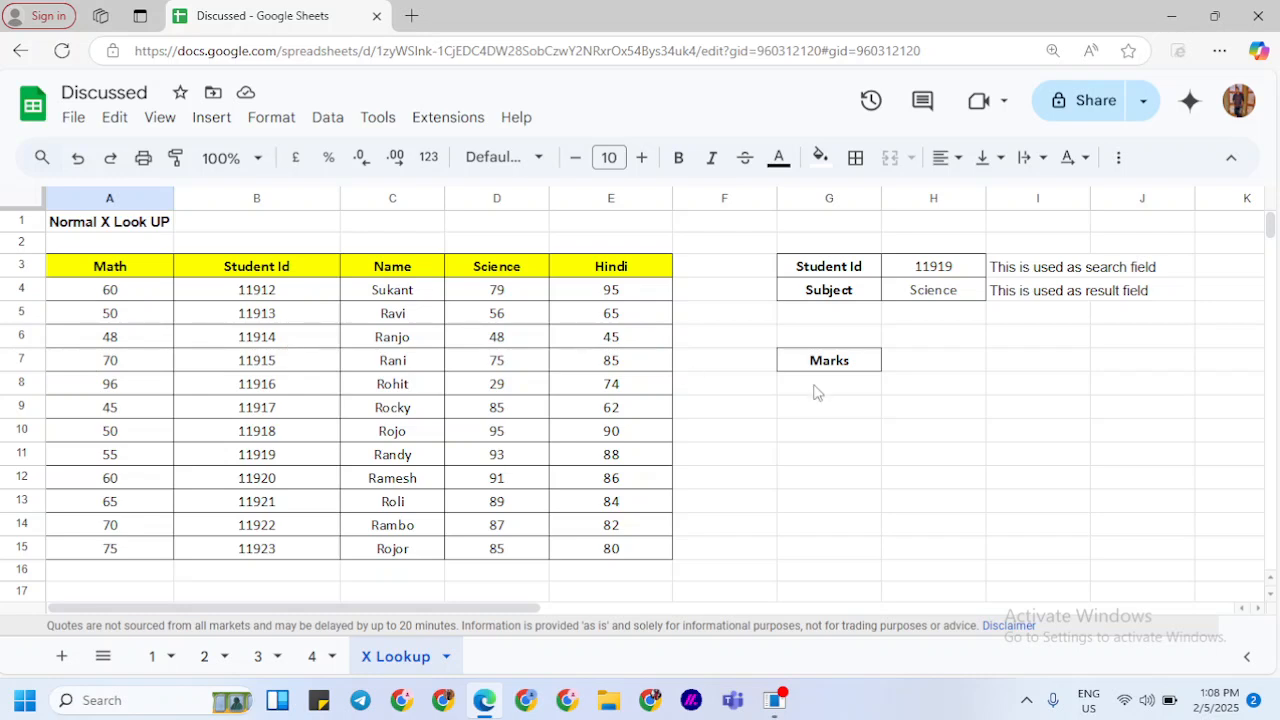
Step: Start an XLOOKUP formula in H7 with H3 as the search key and absolute range $B$4:$B$15 as the lookup range
{"action": "left_click", "coordinate": [966, 364]}
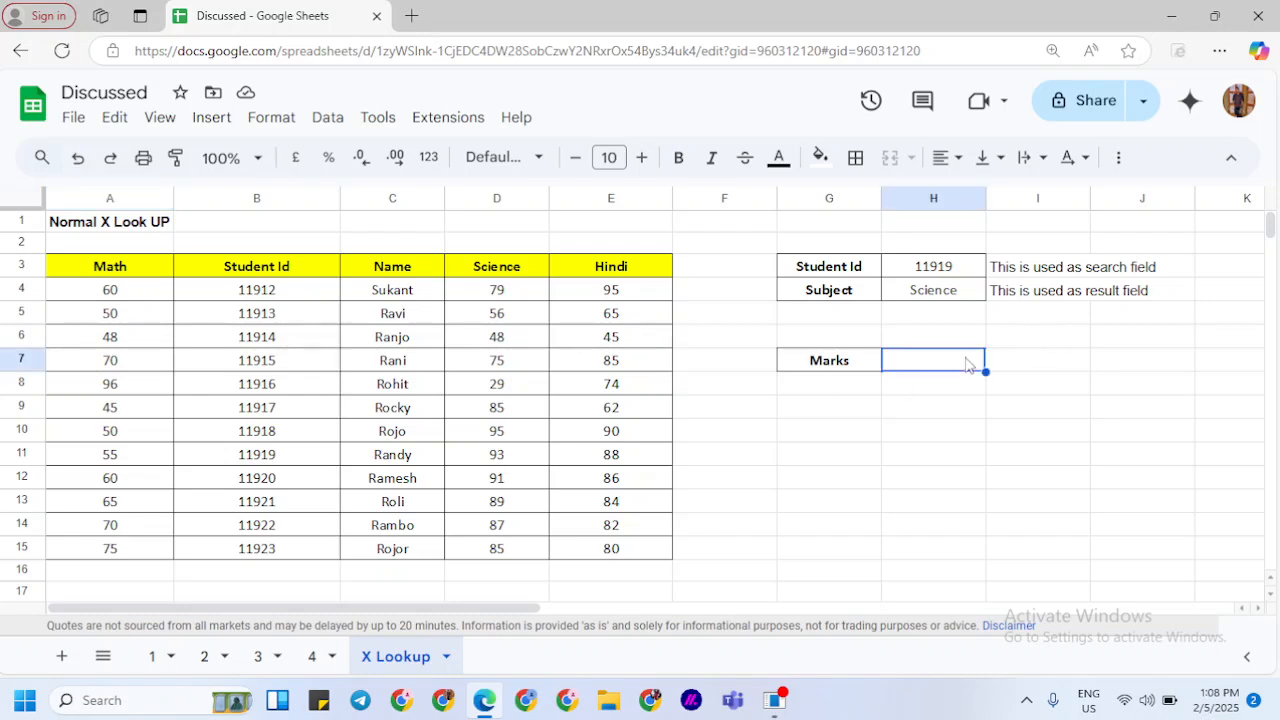
{"action": "type", "text": "=xl"}
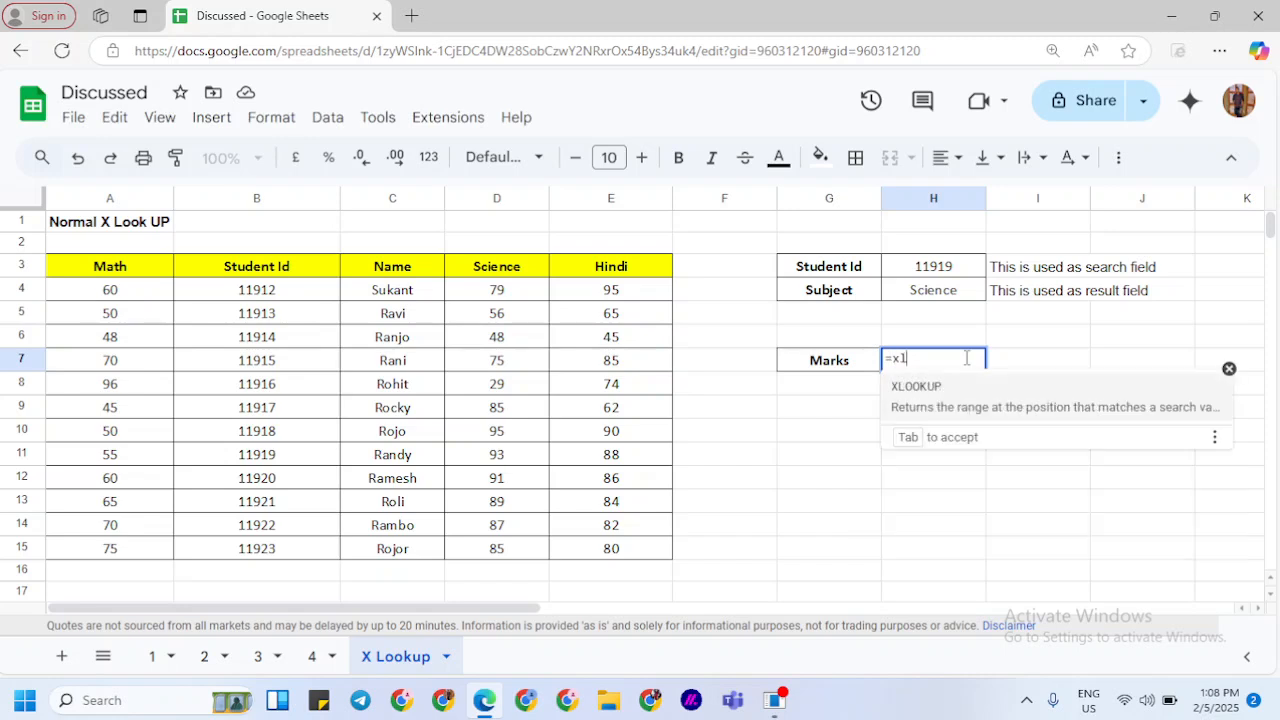
{"action": "key", "text": "Tab"}
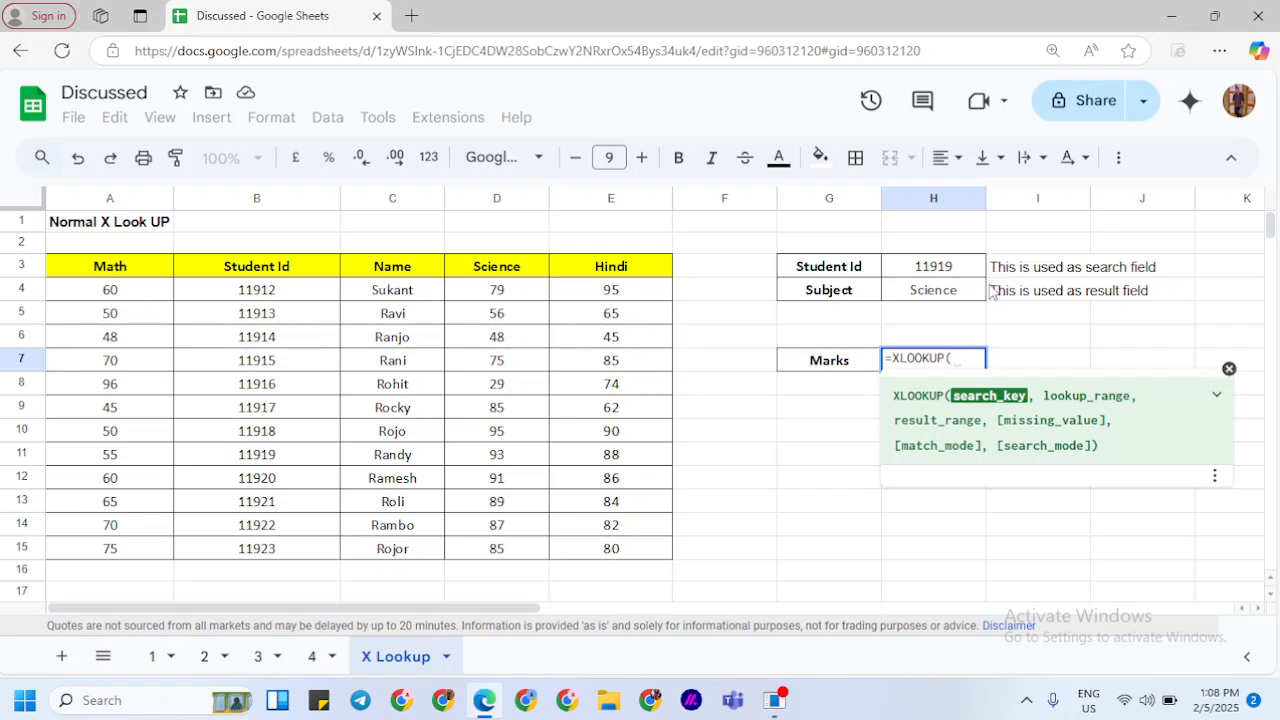
{"action": "left_click", "coordinate": [938, 276]}
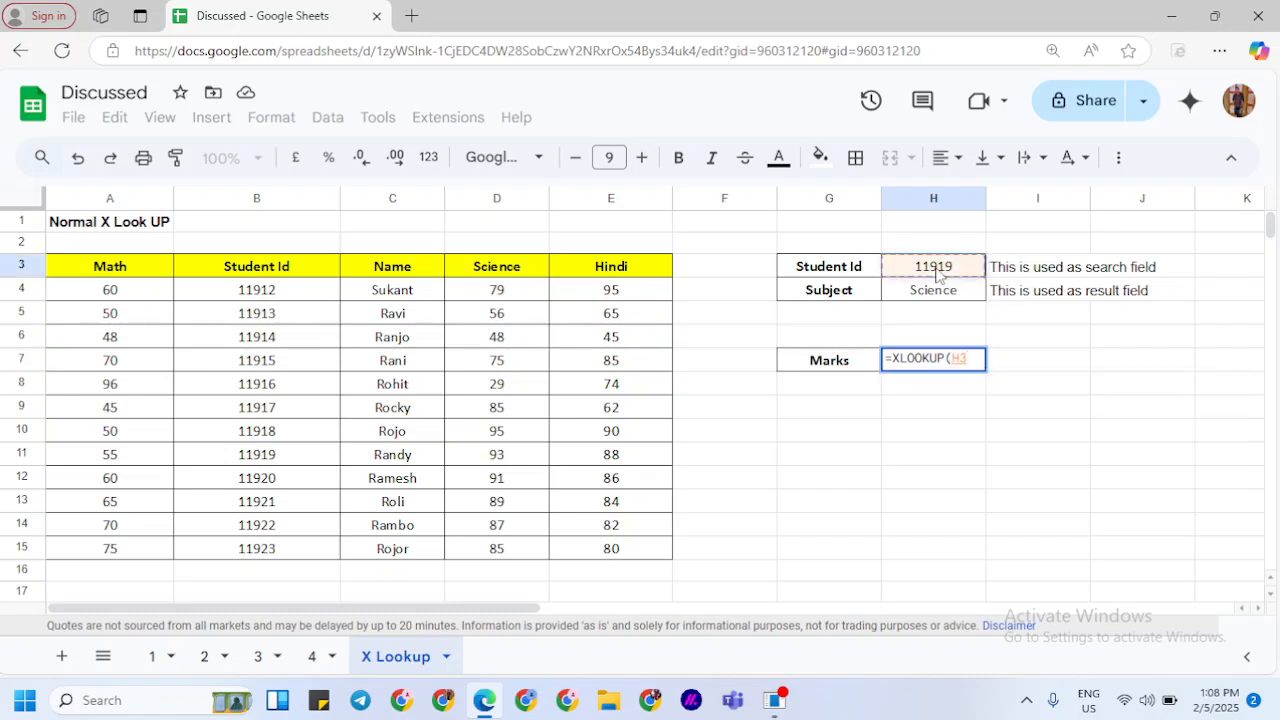
{"action": "type", "text": ","}
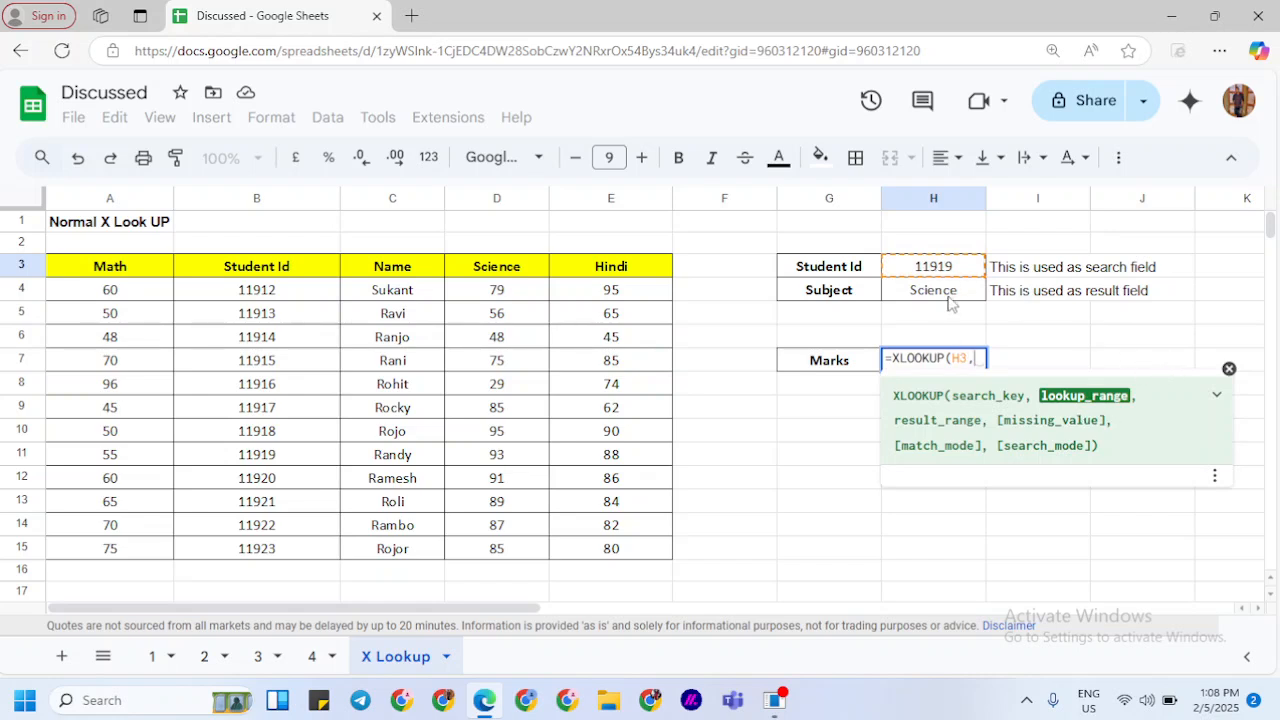
{"action": "left_click", "coordinate": [250, 292]}
{"action": "key", "text": "ctrl+shift+Down"}
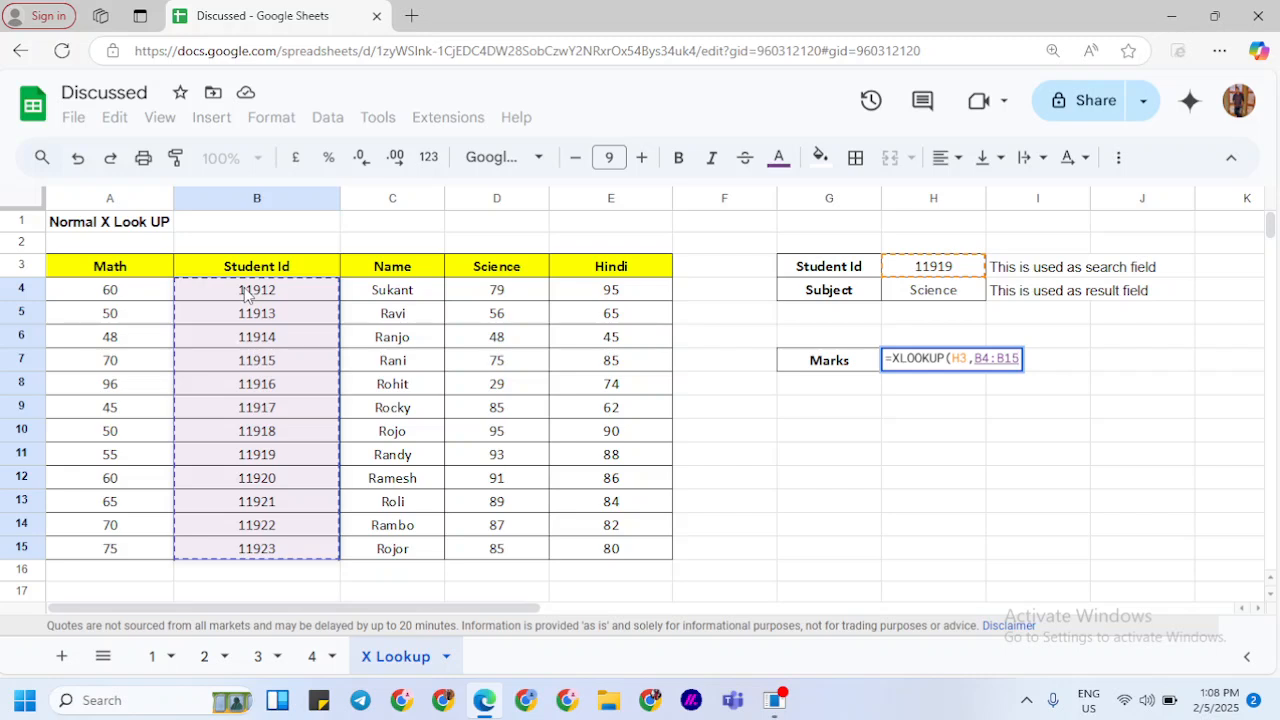
{"action": "key", "text": "F4"}
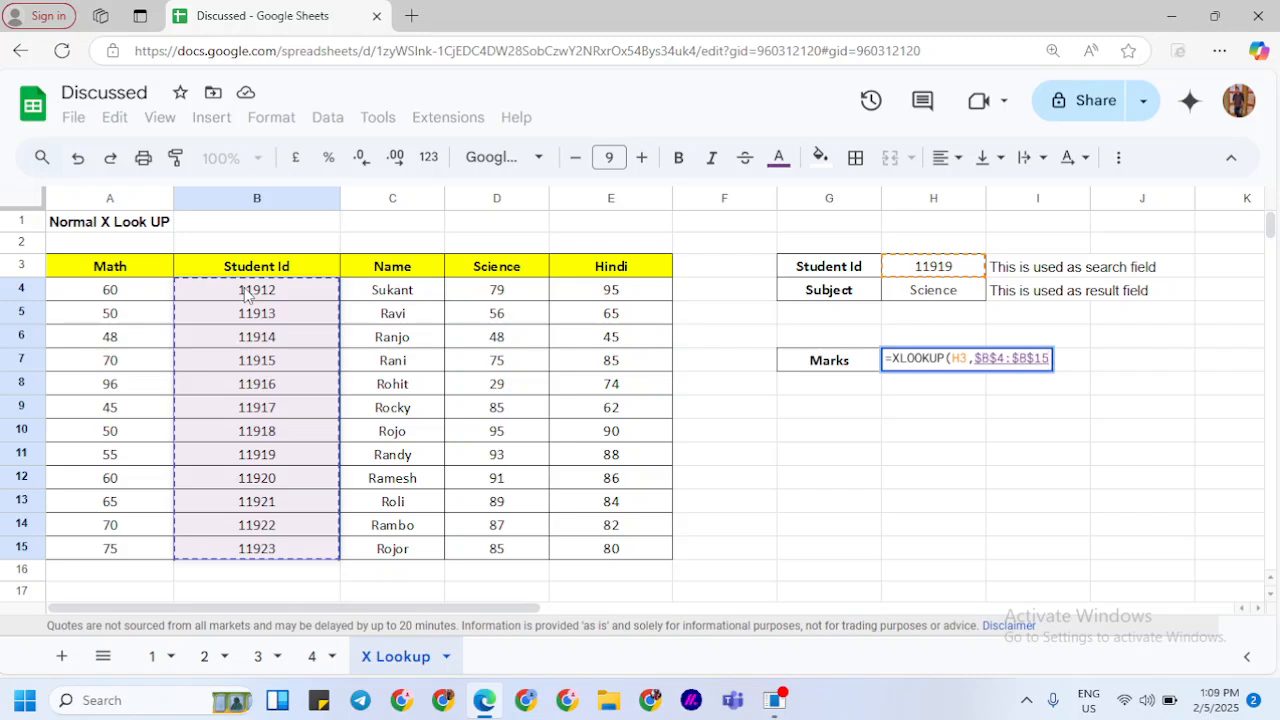
{"action": "type", "text": ","}
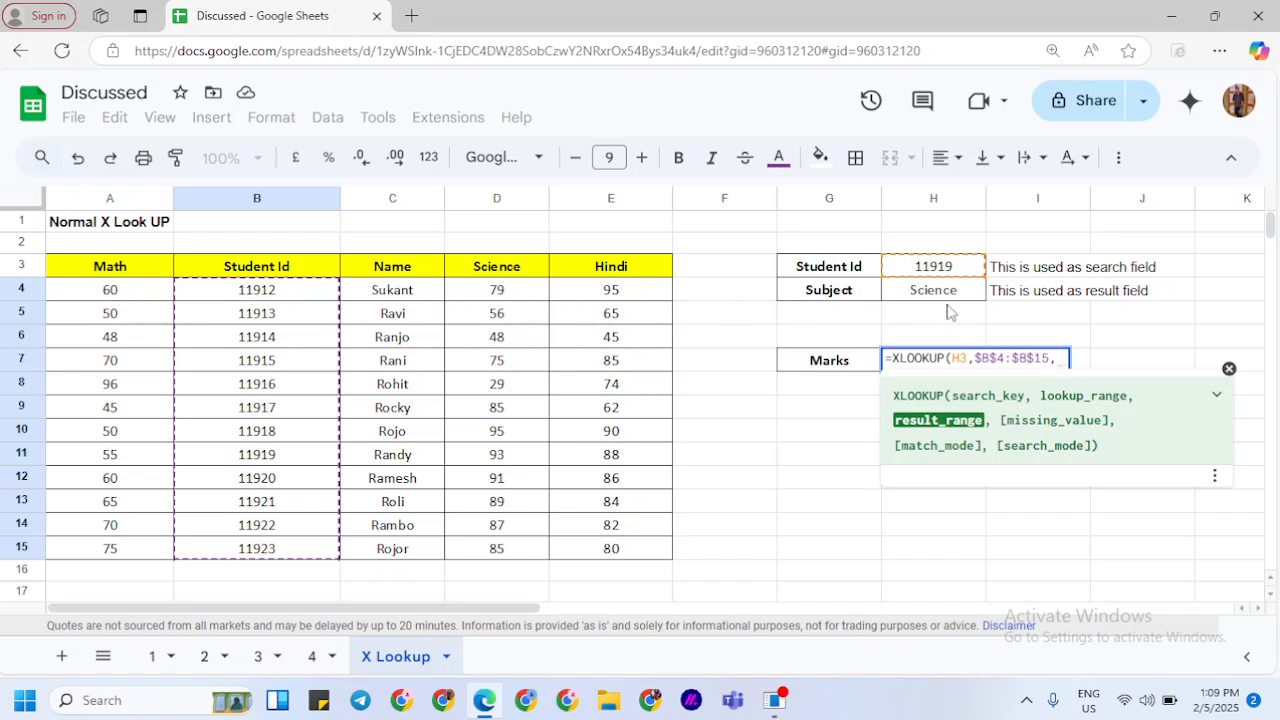
Step: Add the Math marks as the formula's result range, using the absolute reference $A$4:$A$15
{"action": "left_click", "coordinate": [110, 290]}
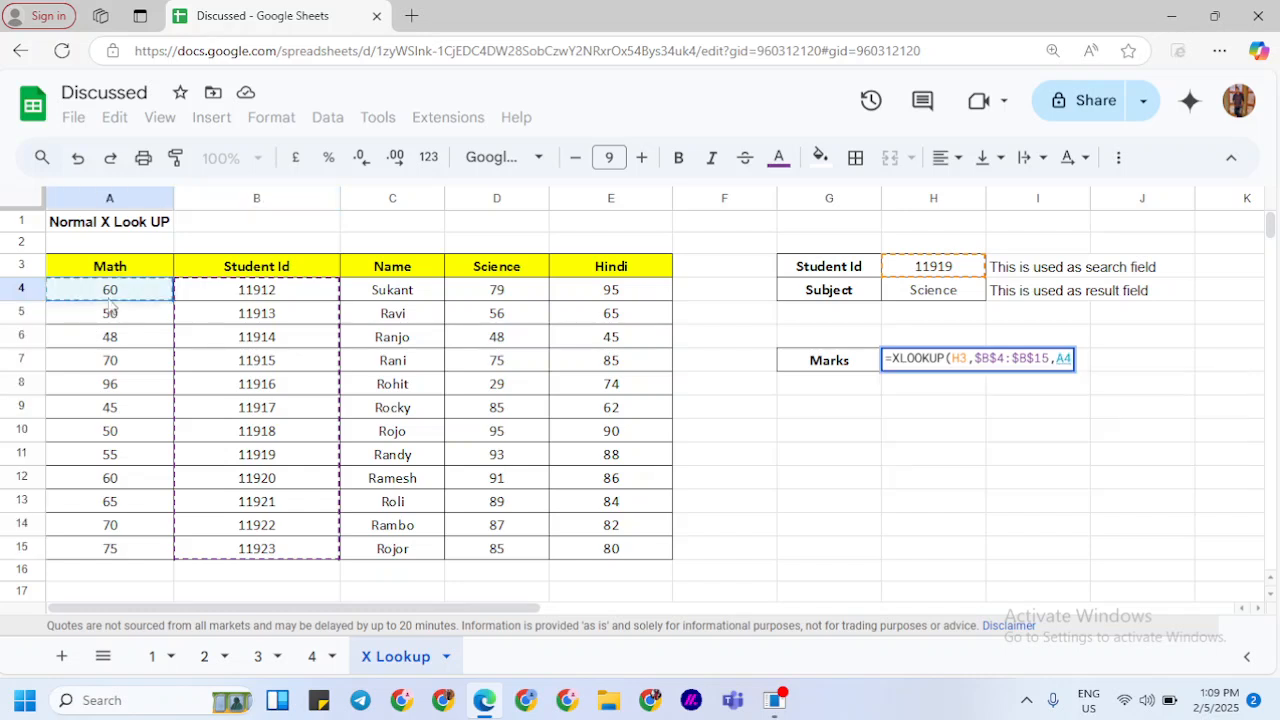
{"action": "key", "text": "ctrl+shift+Down"}
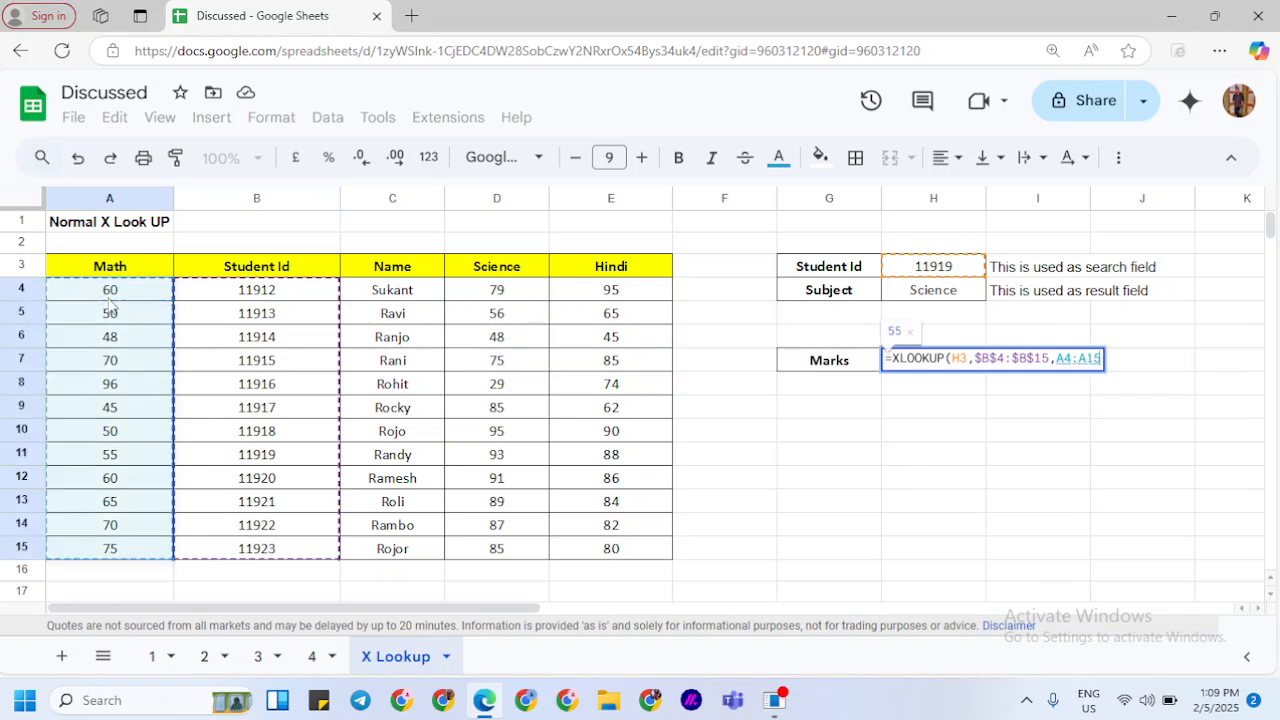
{"action": "key", "text": "F4"}
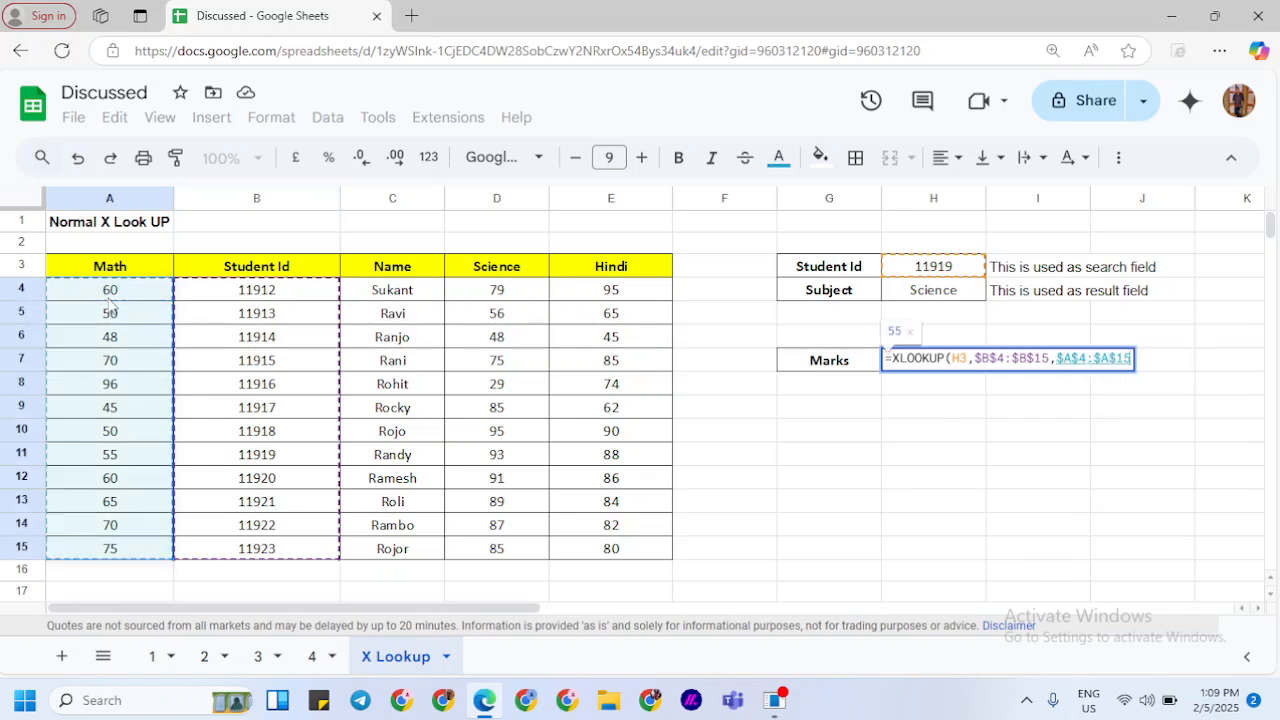
{"action": "type", "text": ","}
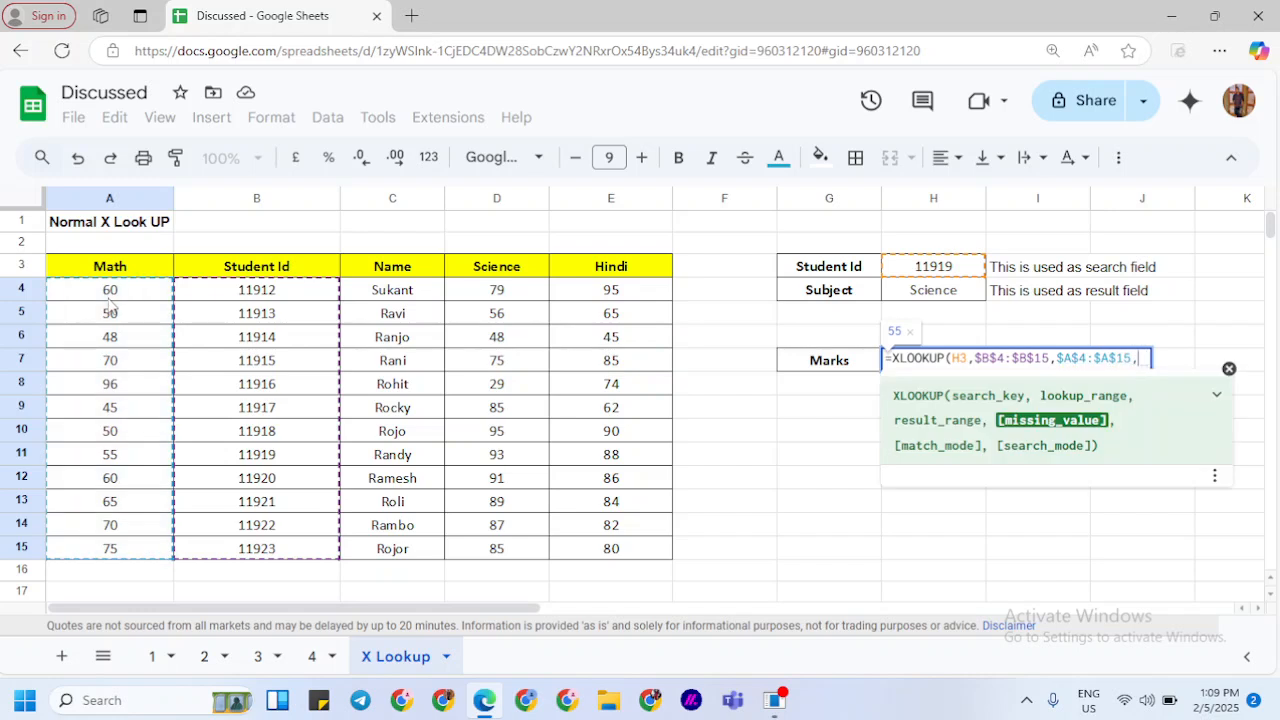
Step: Give the XLOOKUP formula the missing value "Not Found" and complete it in H7
{"action": "type", "text": "\"no"}
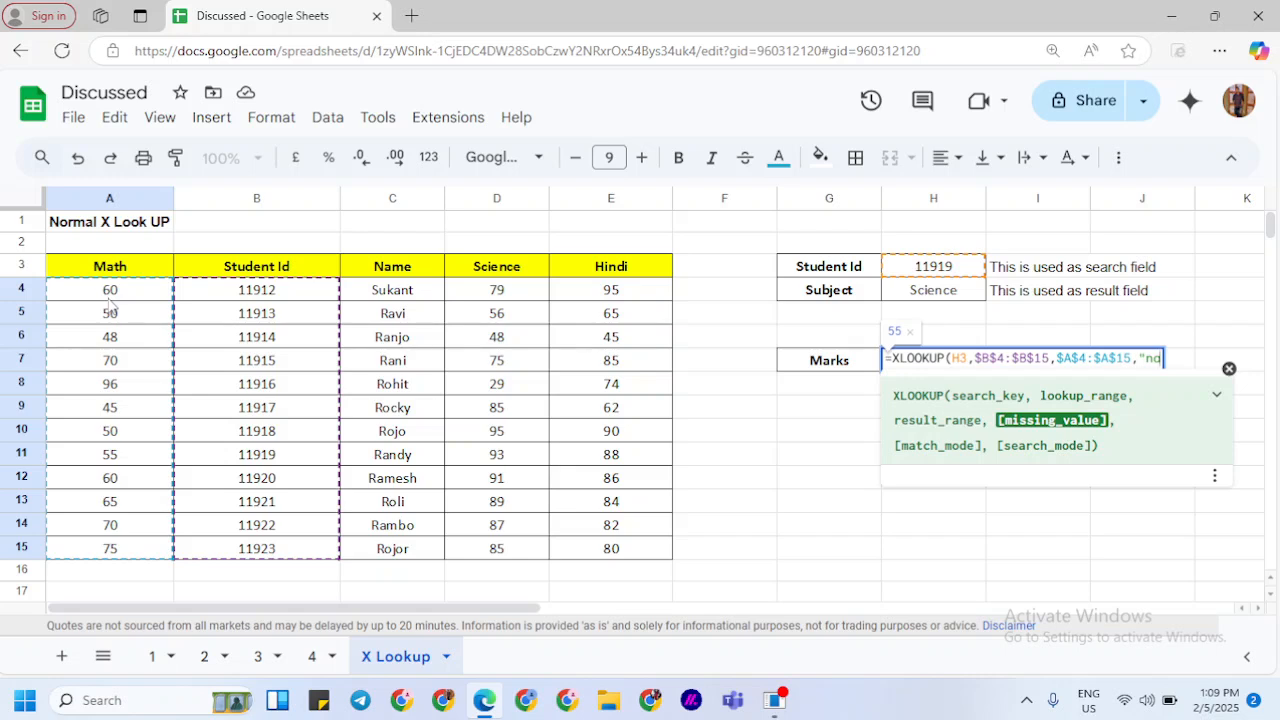
{"action": "key", "text": "BackSpace"}
{"action": "key", "text": "BackSpace"}
{"action": "type", "text": "Not found"}
{"action": "key", "text": "BackSpace"}
{"action": "key", "text": "BackSpace"}
{"action": "key", "text": "BackSpace"}
{"action": "key", "text": "BackSpace"}
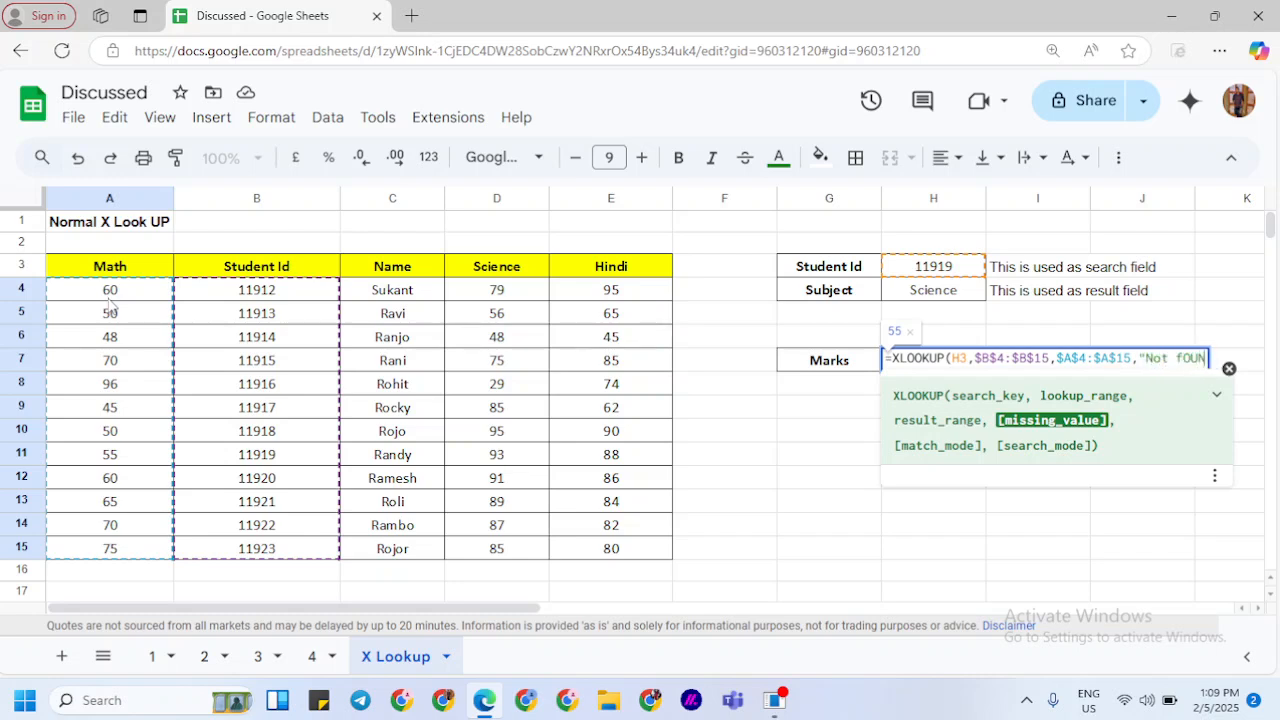
{"action": "key", "text": "BackSpace"}
{"action": "type", "text": "Found\")"}
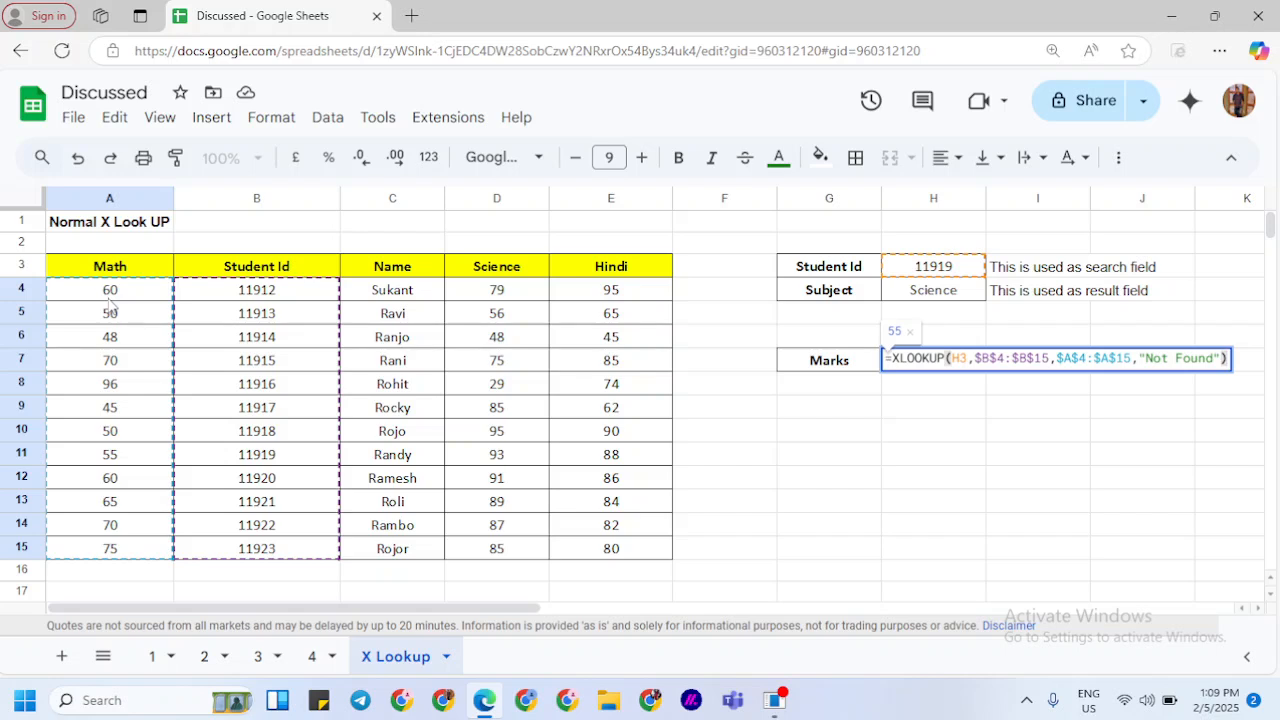
{"action": "key", "text": "Return"}
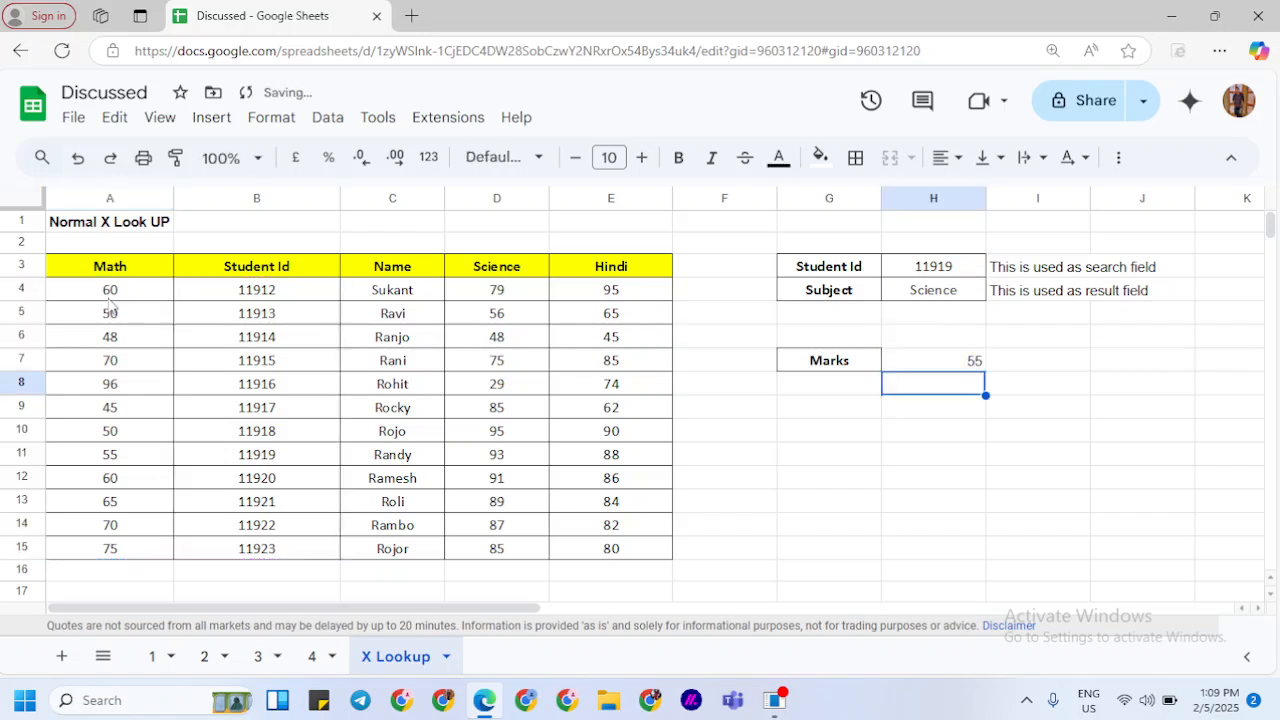
Step: Set the Subject in H4 to Math
{"action": "key", "text": "Up"}
{"action": "key", "text": "Up"}
{"action": "key", "text": "Up"}
{"action": "key", "text": "Up"}
{"action": "type", "text": "Ma"}
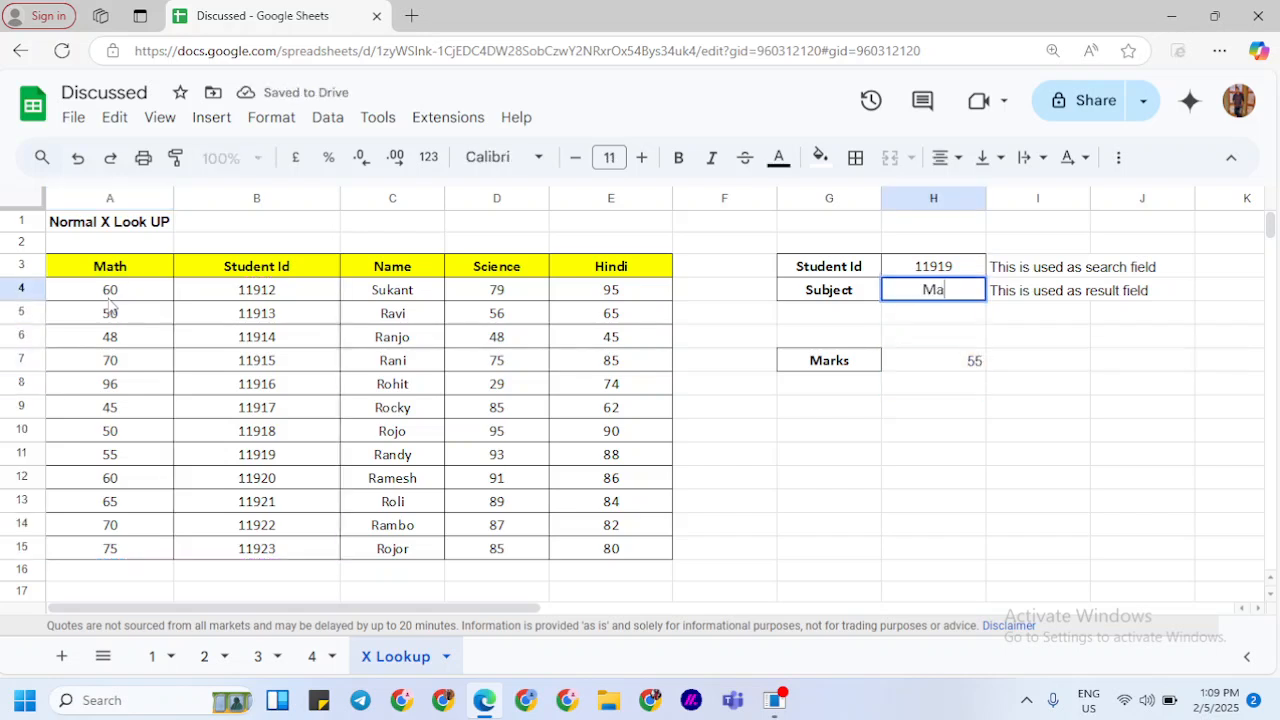
{"action": "type", "text": "th"}
{"action": "key", "text": "Return"}
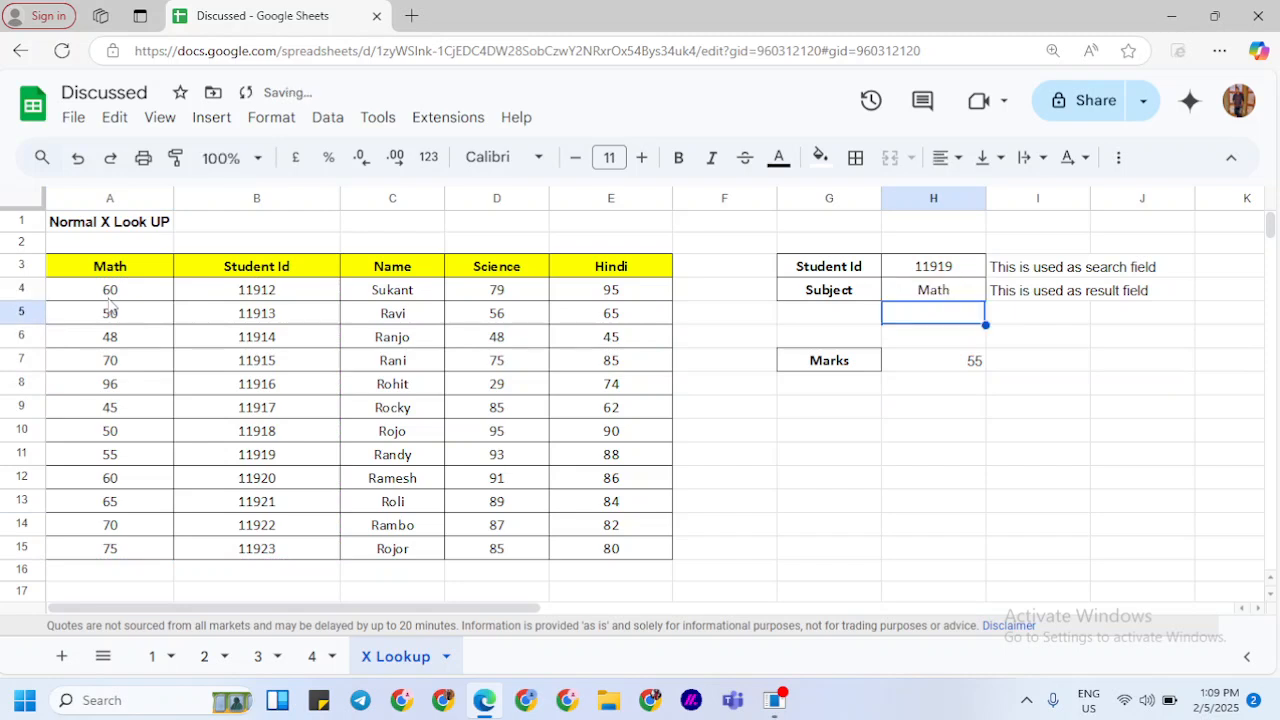
Step: Examine the Student Id, Subject and Marks cells of the Normal X Look UP block and compare them with the Double X look Up block
{"action": "key", "text": "Up"}
{"action": "key", "text": "Up"}
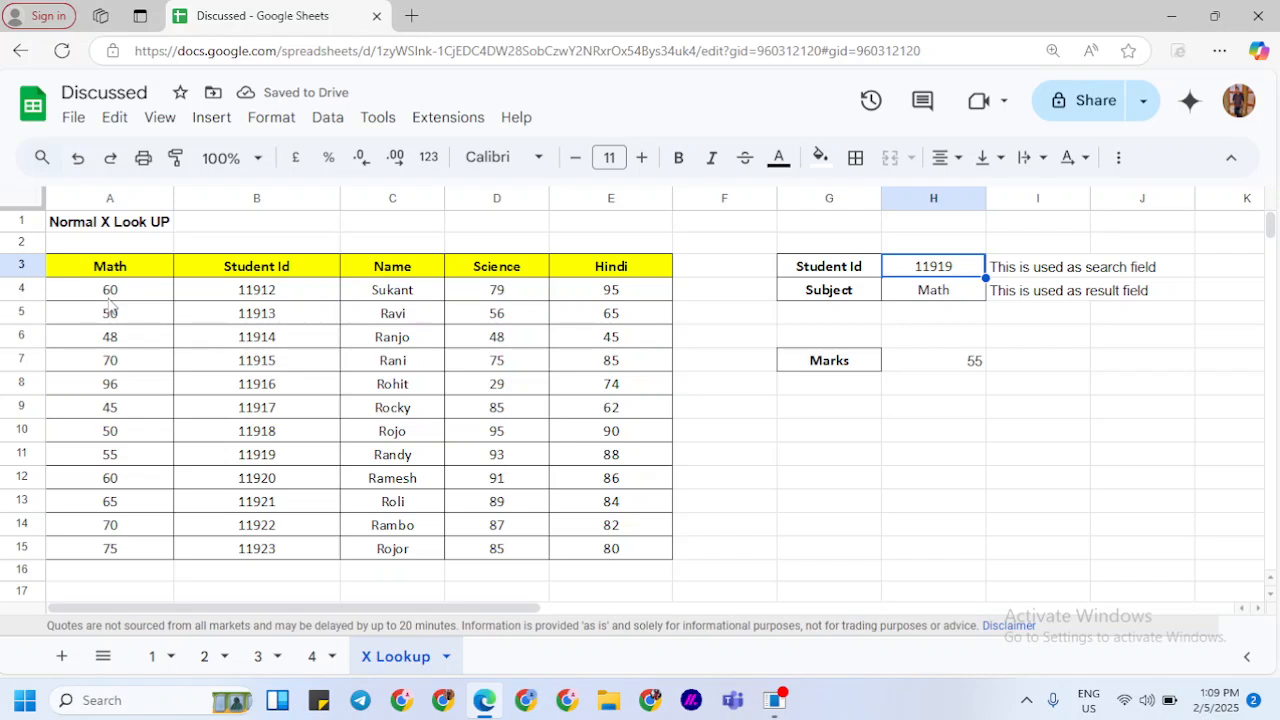
{"action": "key", "text": "Down"}
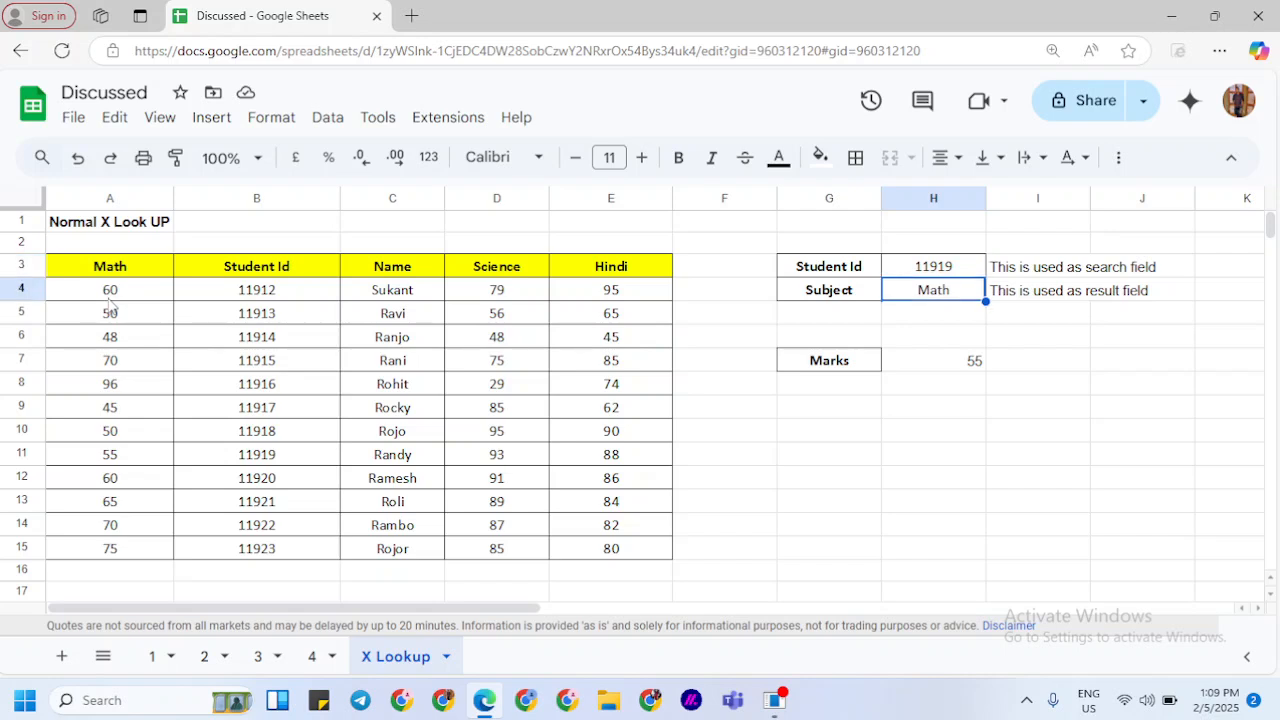
{"action": "key", "text": "Down"}
{"action": "key", "text": "Down"}
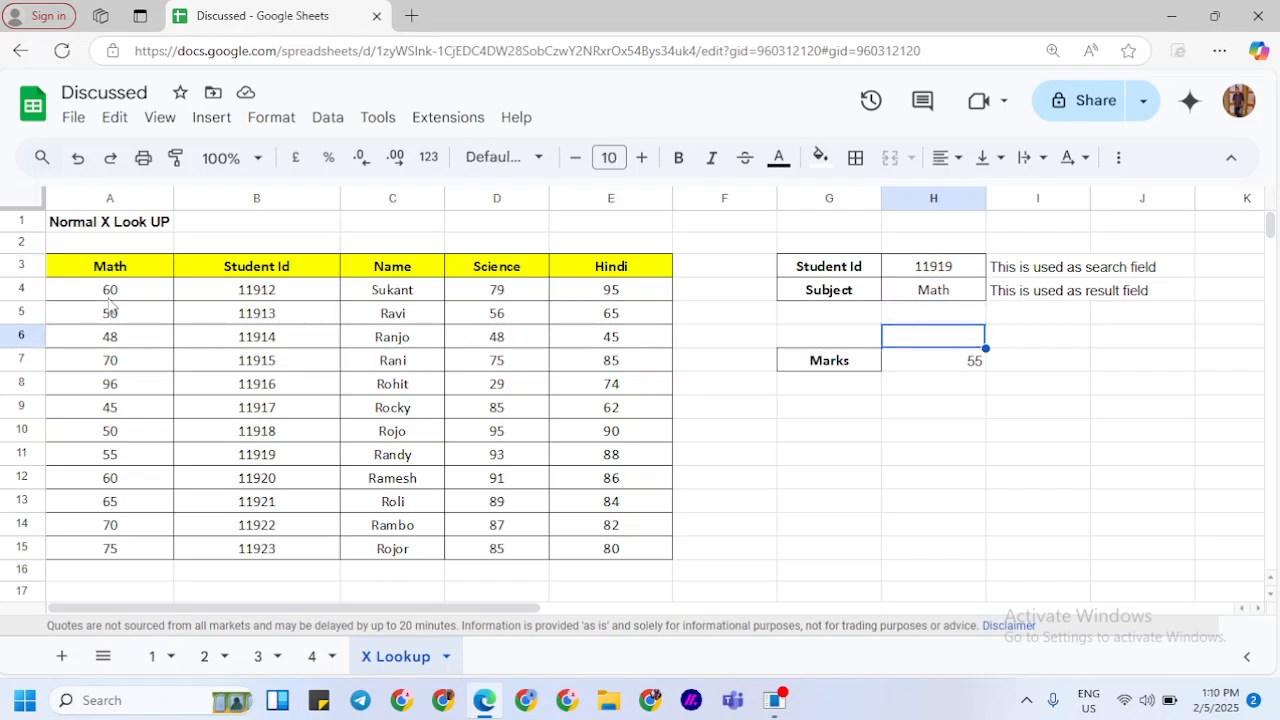
{"action": "key", "text": "Down"}
{"action": "key", "text": "Down"}
{"action": "key", "text": "Up"}
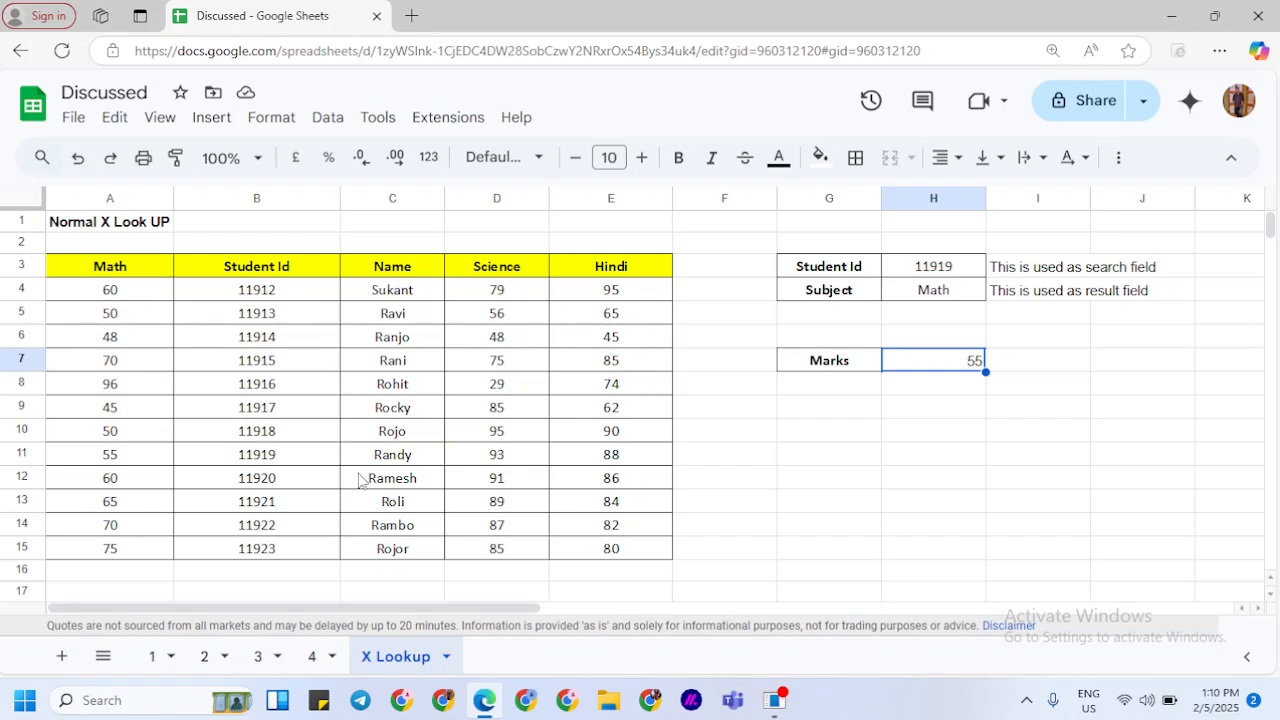
{"action": "scroll", "coordinate": [361, 481], "scroll_direction": "down", "scroll_amount": 1}
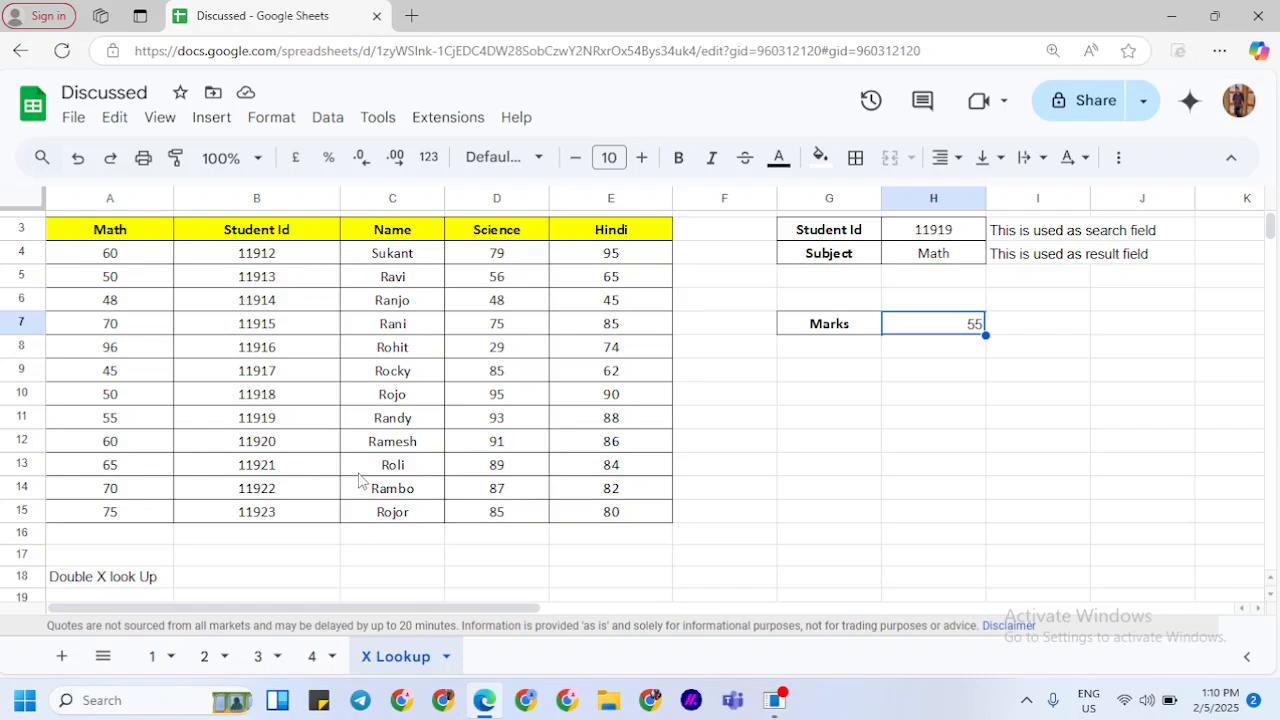
{"action": "scroll", "coordinate": [361, 481], "scroll_direction": "down", "scroll_amount": 6}
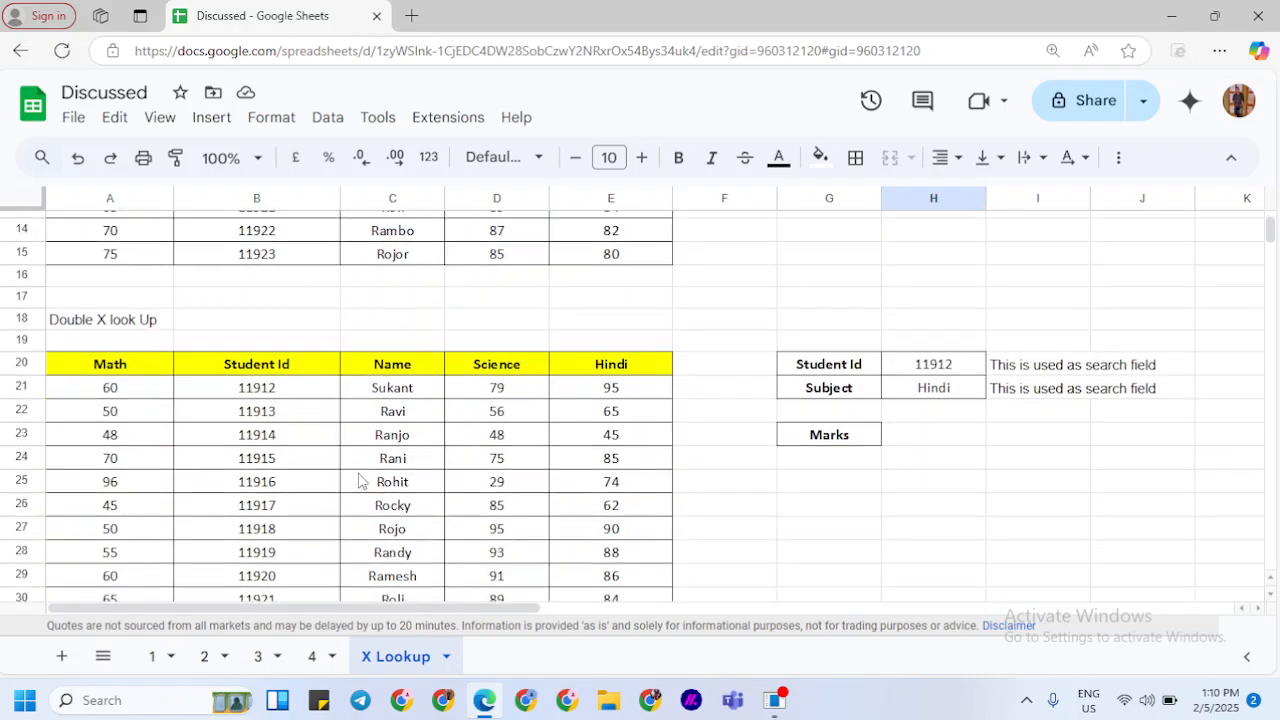
{"action": "scroll", "coordinate": [360, 437], "scroll_direction": "down", "scroll_amount": 2}
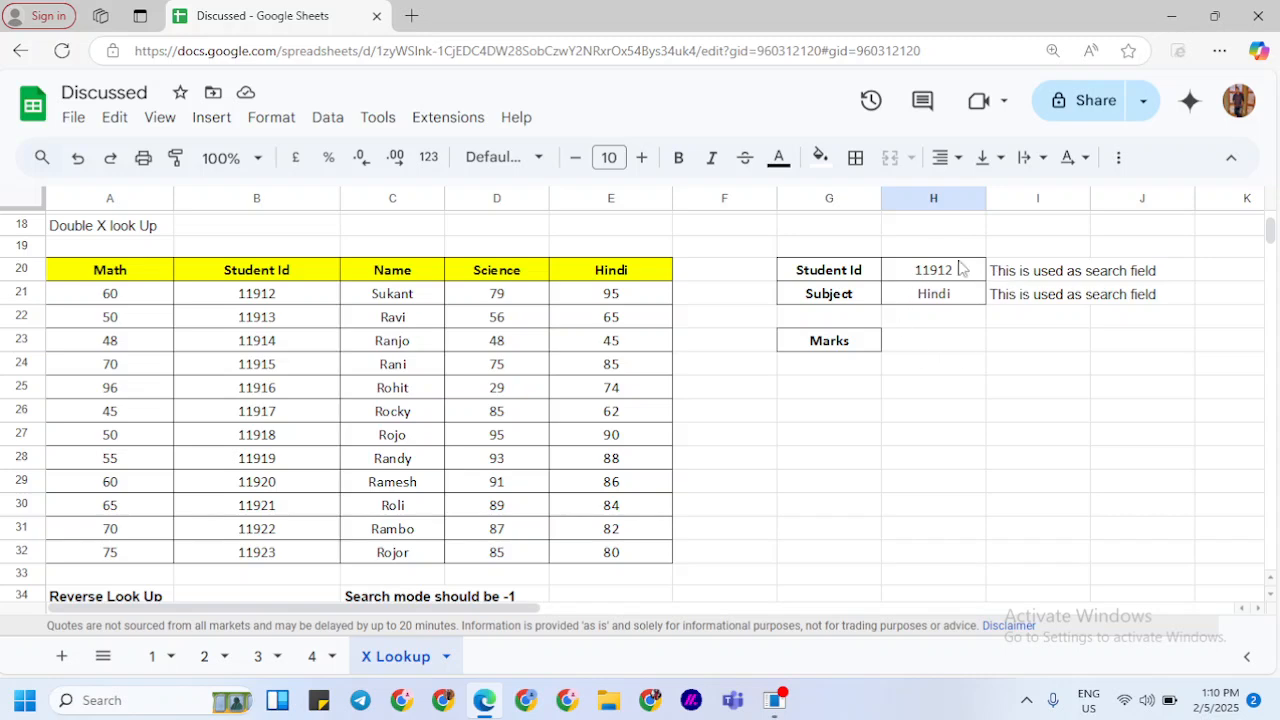
{"action": "scroll", "coordinate": [958, 268], "scroll_direction": "up", "scroll_amount": 5}
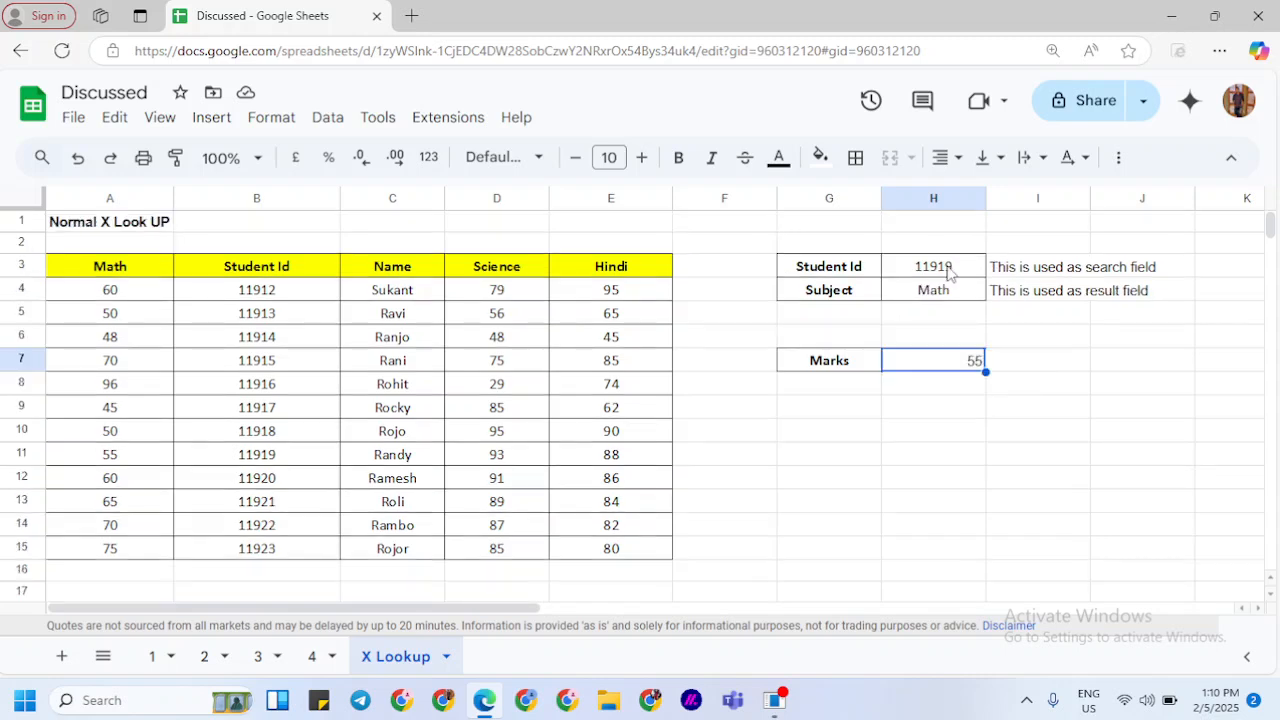
Step: Change the Student Id in H3 to the ID of the last student in the table, in row 15
{"action": "left_click", "coordinate": [948, 268]}
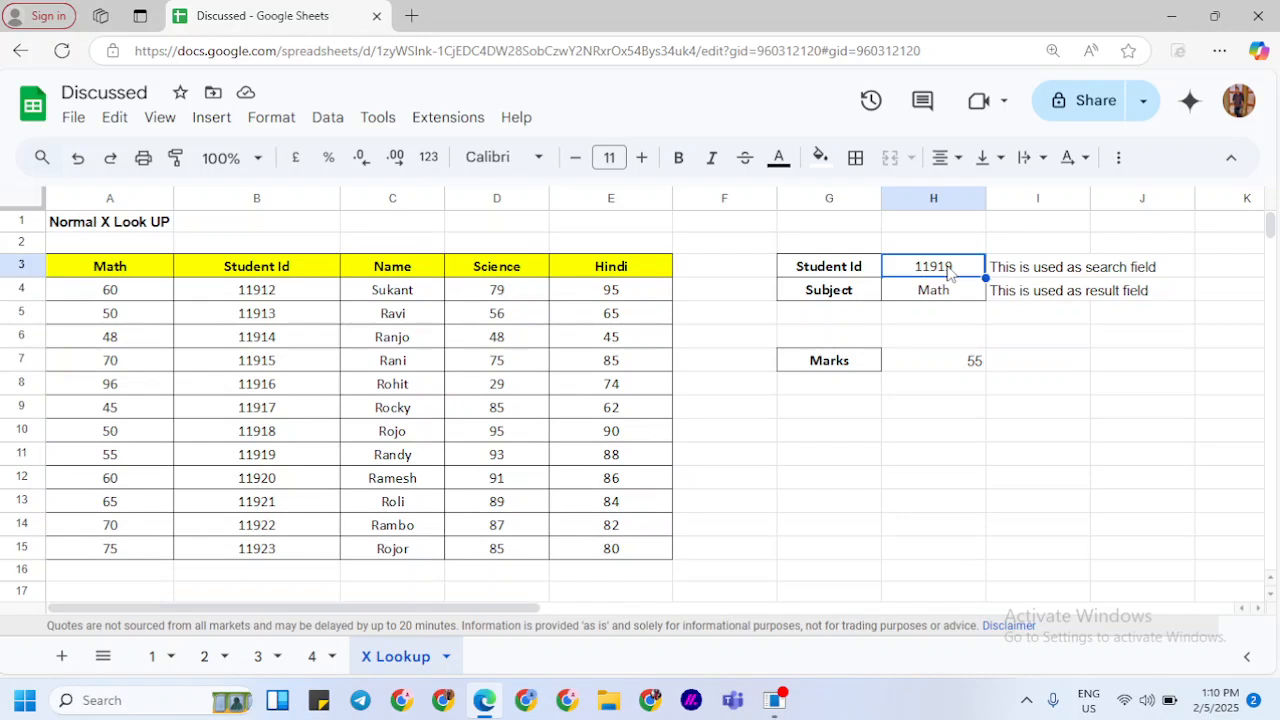
{"action": "double_click", "coordinate": [948, 270]}
{"action": "key", "text": "BackSpace"}
{"action": "type", "text": "9"}
{"action": "key", "text": "BackSpace"}
{"action": "key", "text": "BackSpace"}
{"action": "type", "text": "23"}
{"action": "key", "text": "Return"}
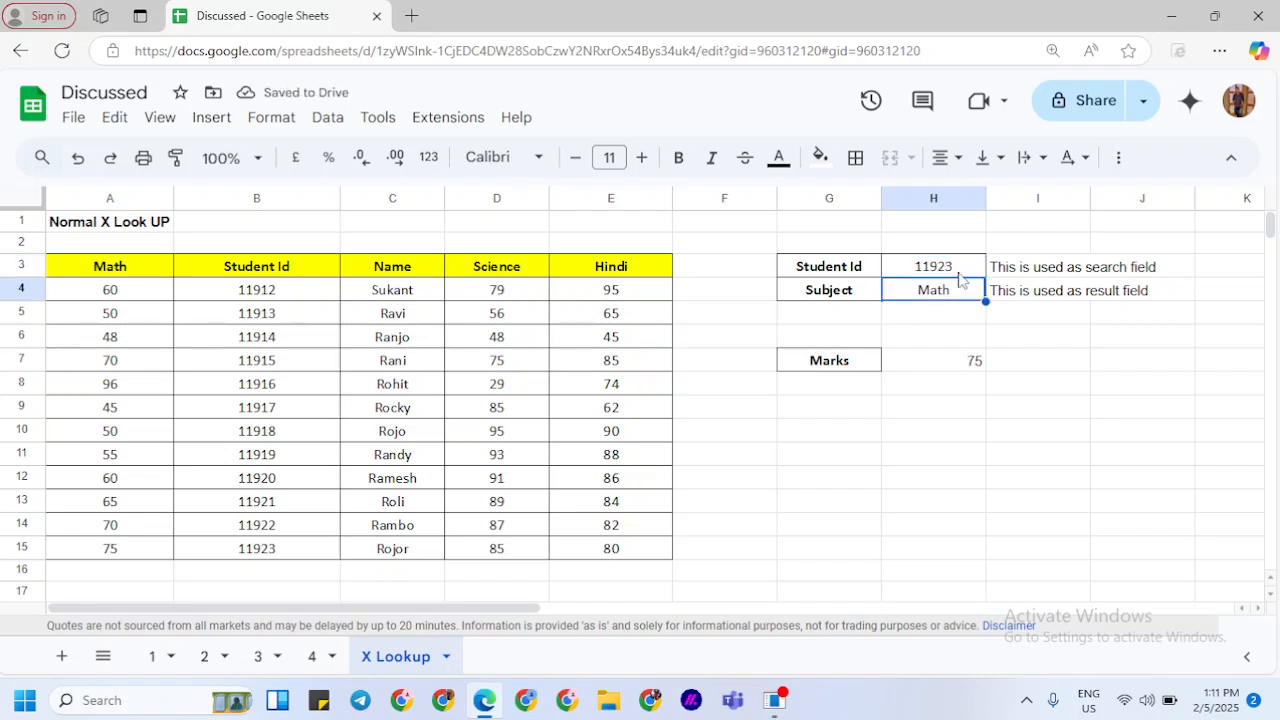
Step: Test H3 with a Student Id that is absent from the table, and undo that change
{"action": "left_click", "coordinate": [959, 273]}
{"action": "type", "text": "119"}
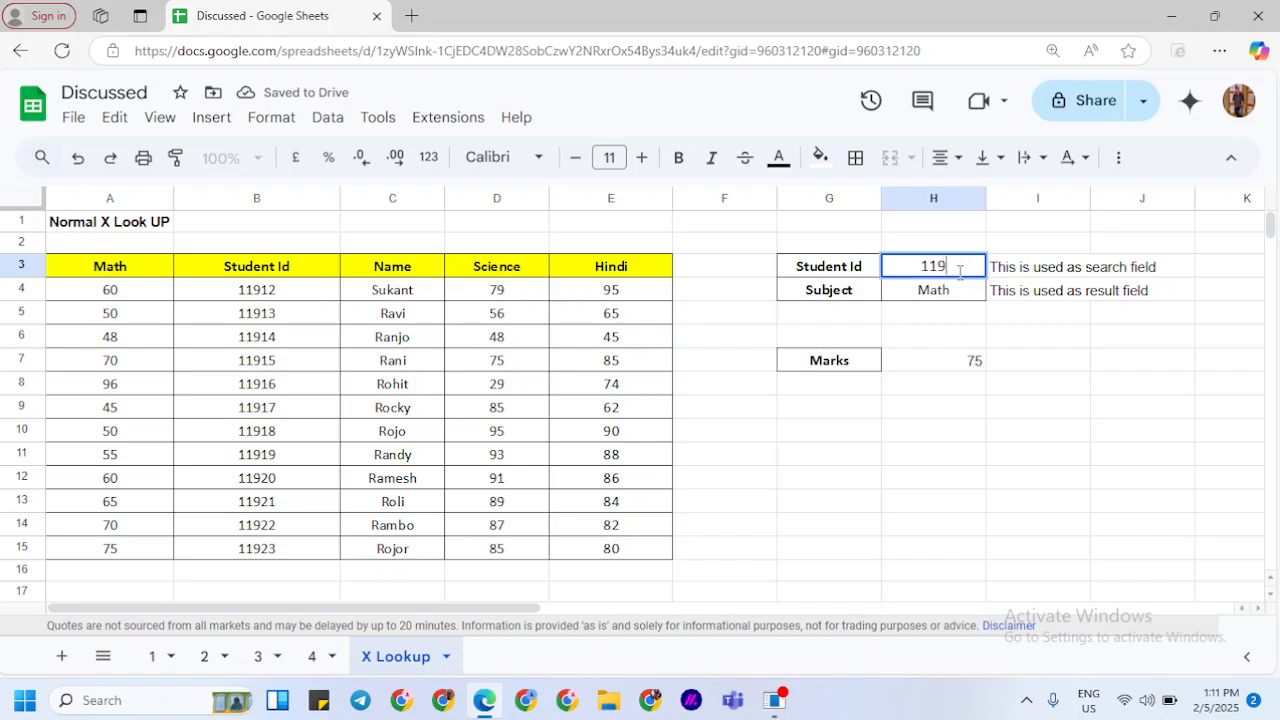
{"action": "type", "text": "25"}
{"action": "key", "text": "Return"}
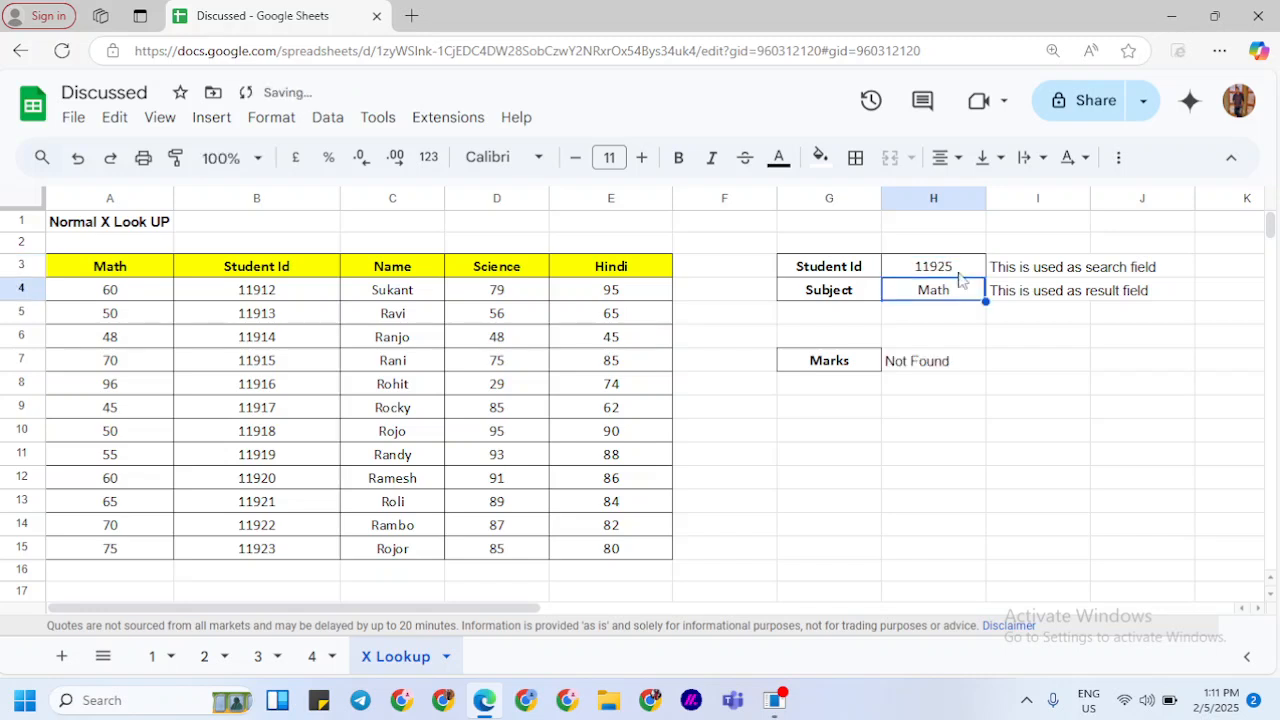
{"action": "key", "text": "ctrl+z"}
Step: Start an XLOOKUP formula in the Double X look Up block's Marks cell H23 with H20 as the search key
{"action": "scroll", "coordinate": [958, 279], "scroll_direction": "down", "scroll_amount": 6}
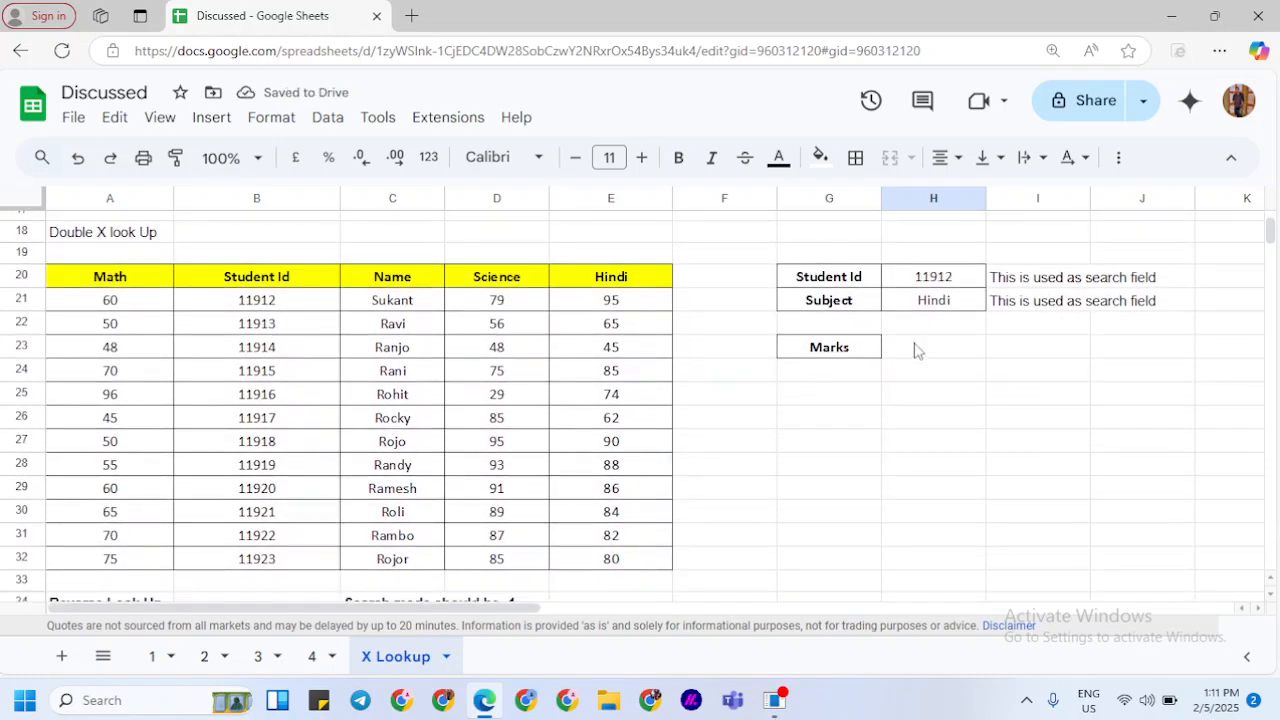
{"action": "left_click", "coordinate": [914, 349]}
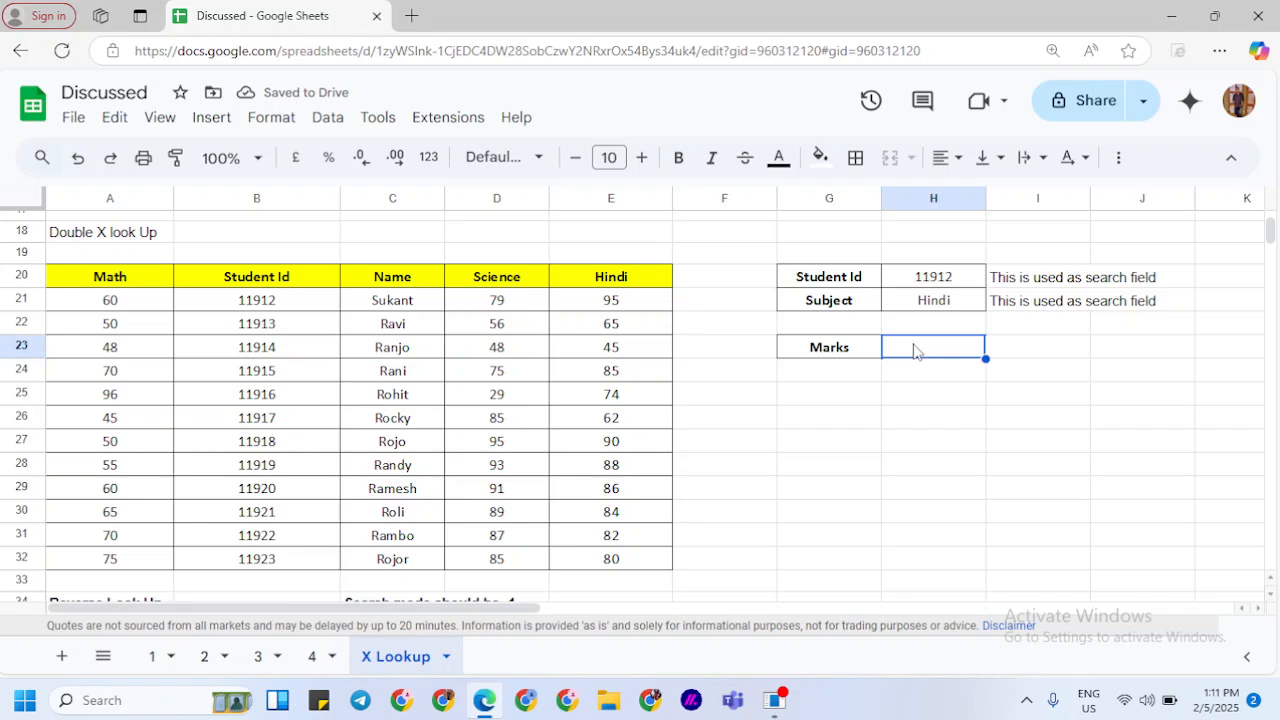
{"action": "type", "text": "=x11"}
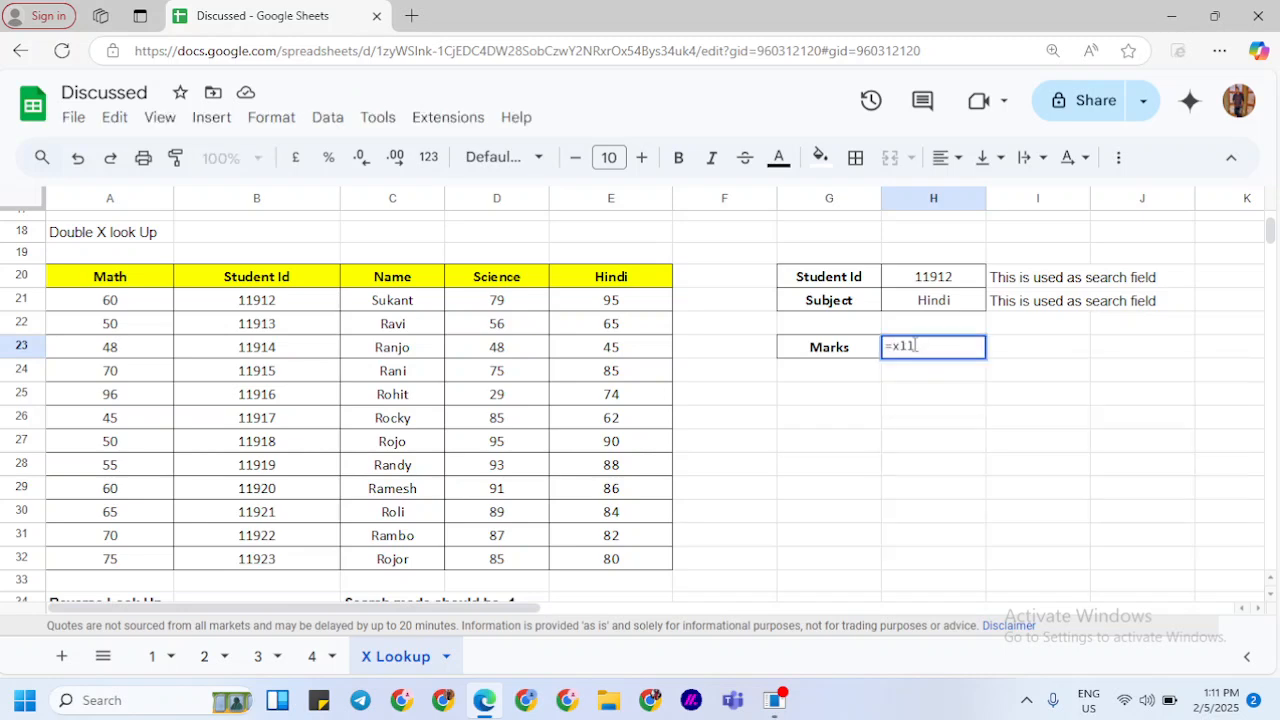
{"action": "type", "text": "o"}
{"action": "key", "text": "Tab"}
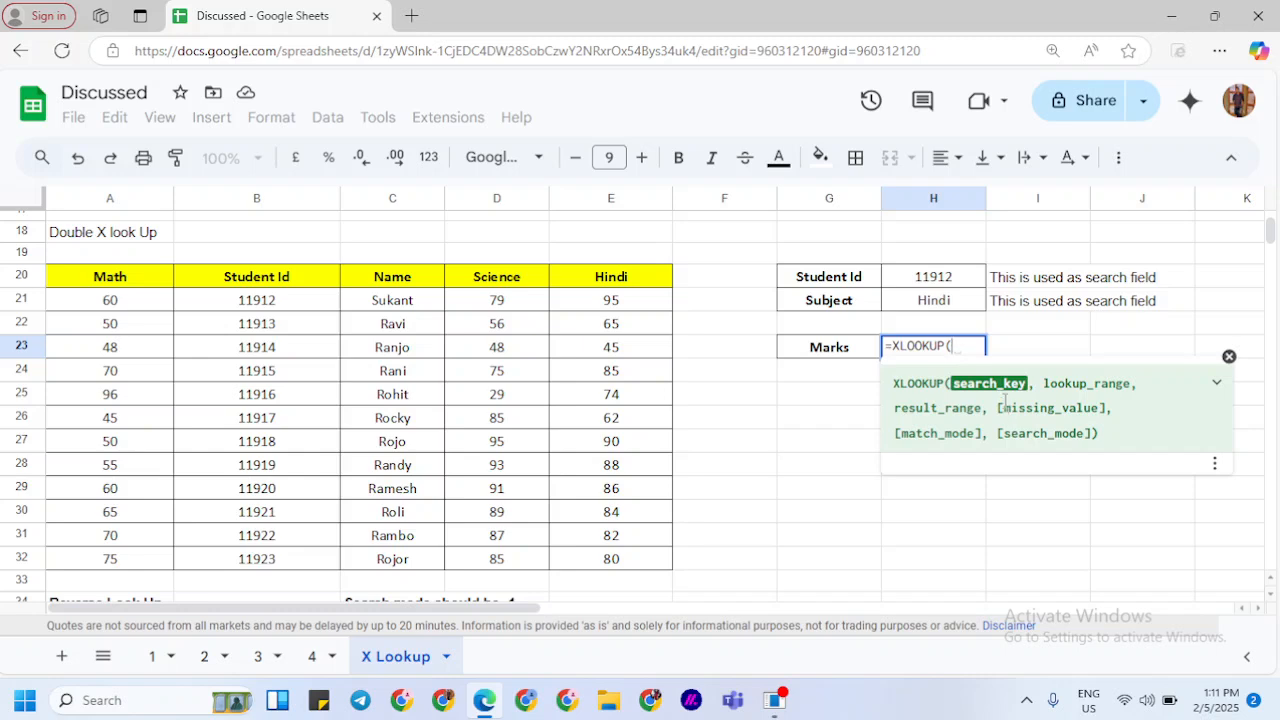
{"action": "left_click", "coordinate": [940, 286]}
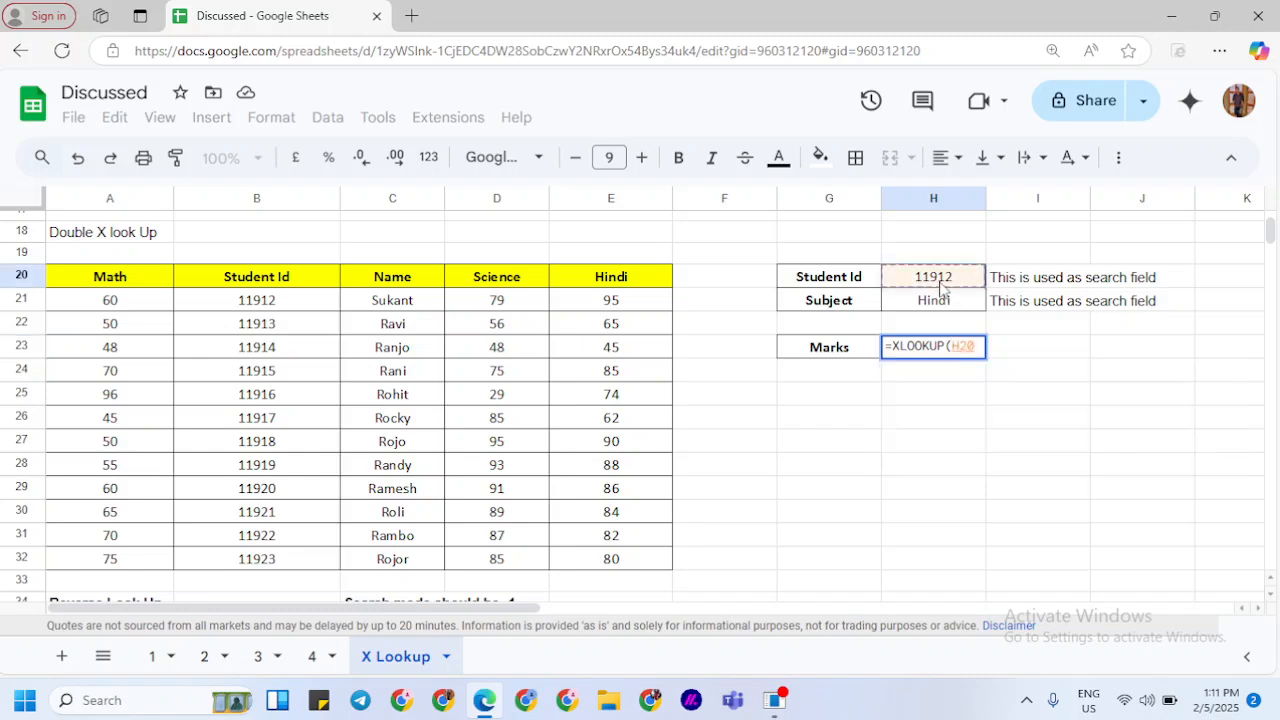
{"action": "type", "text": ","}
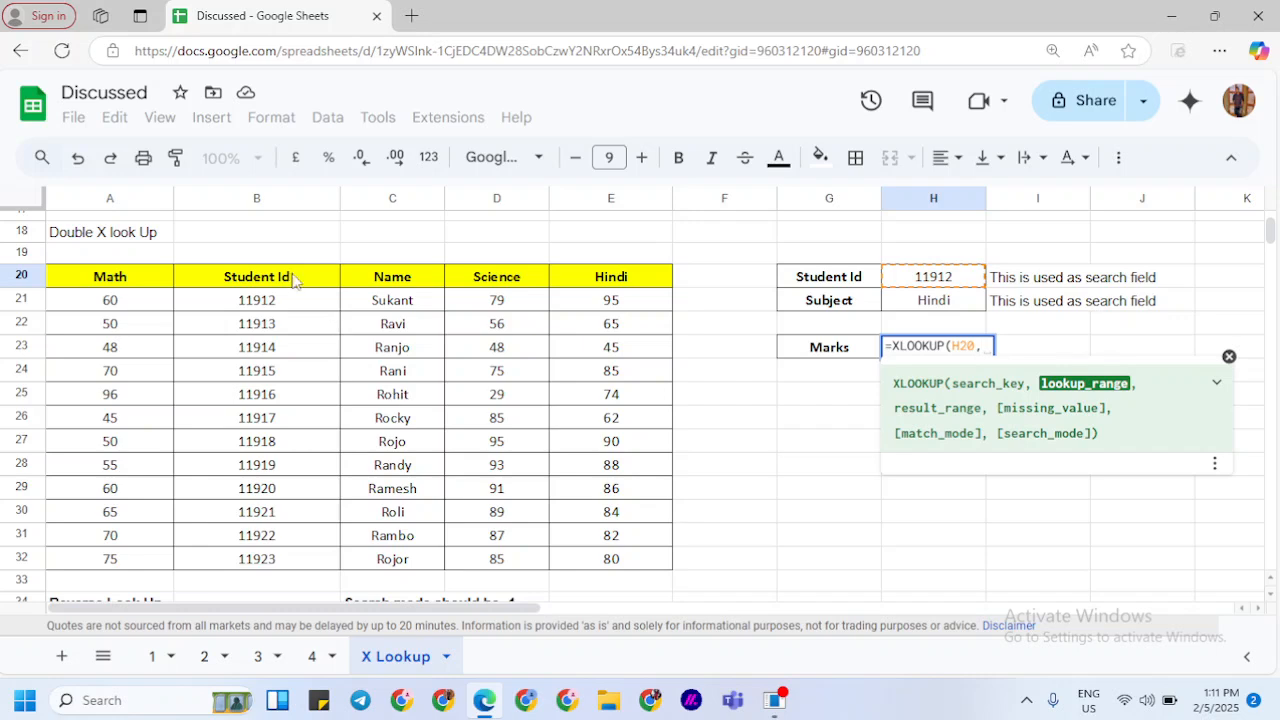
Step: Use the absolute range $B$21:$B$32 as the lookup range and start a nested XLOOKUP as the result range
{"action": "left_click", "coordinate": [266, 306]}
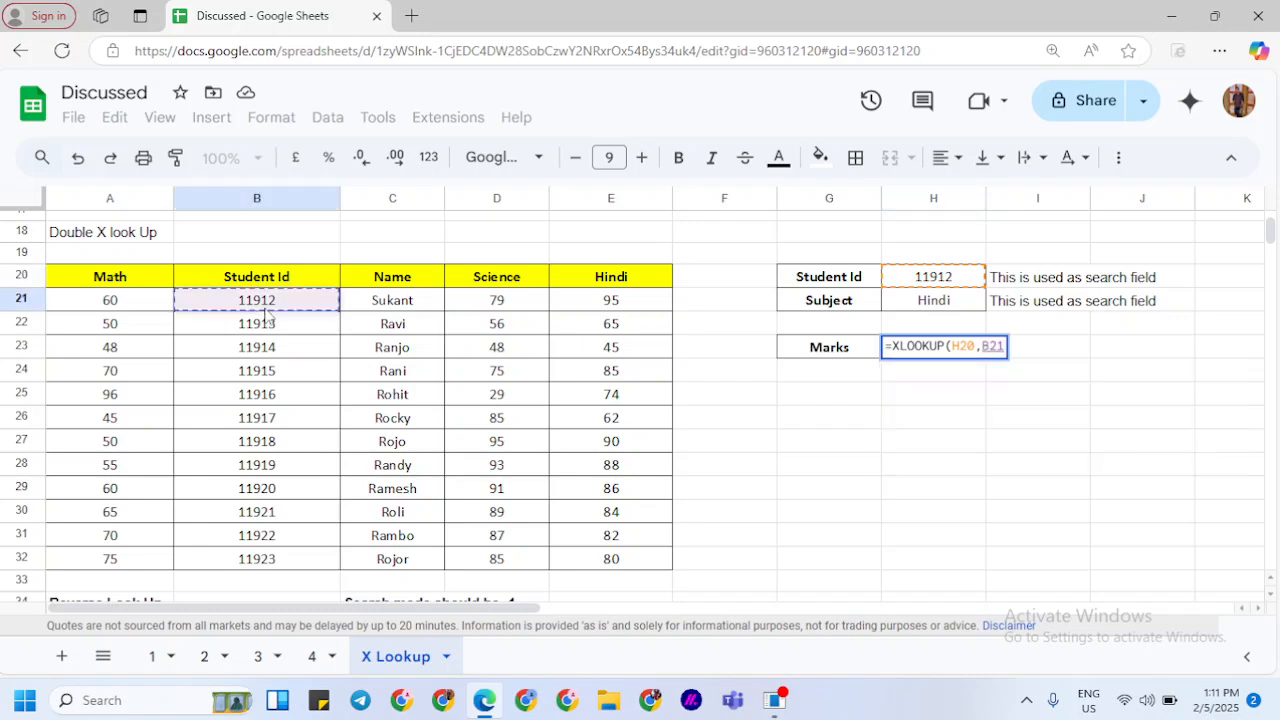
{"action": "key", "text": "ctrl+shift+Down"}
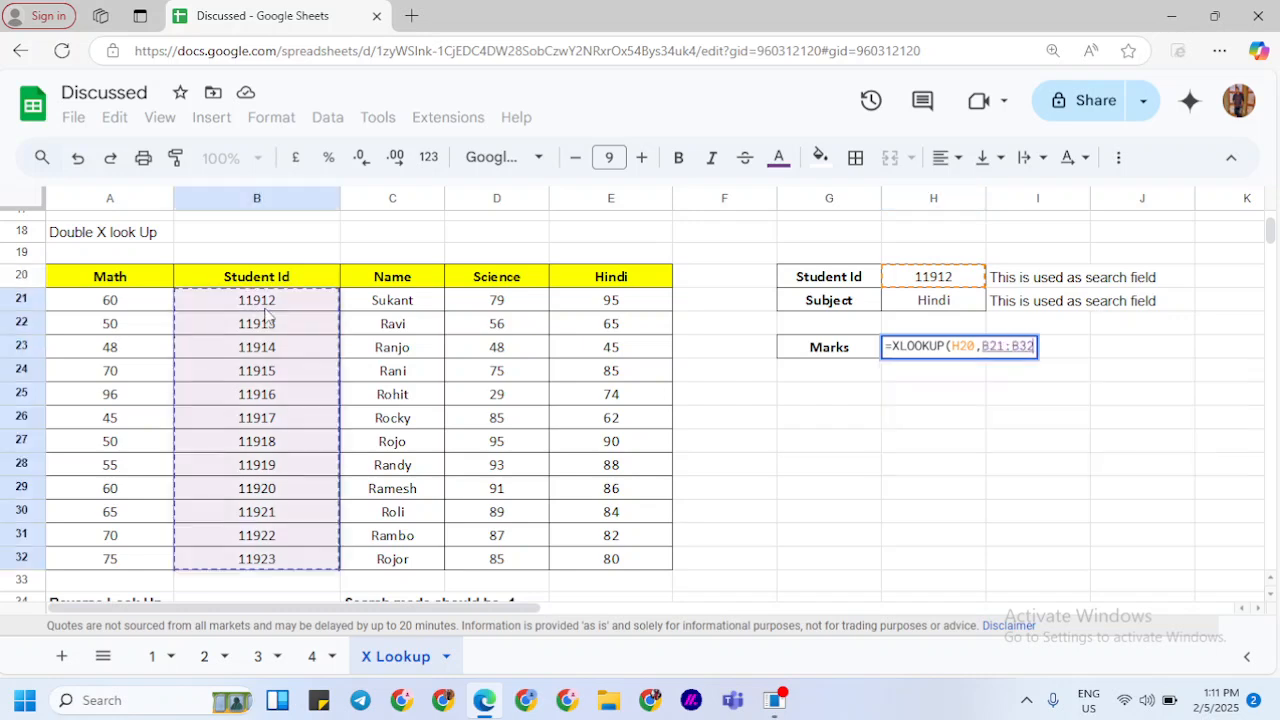
{"action": "key", "text": "F4"}
{"action": "type", "text": ","}
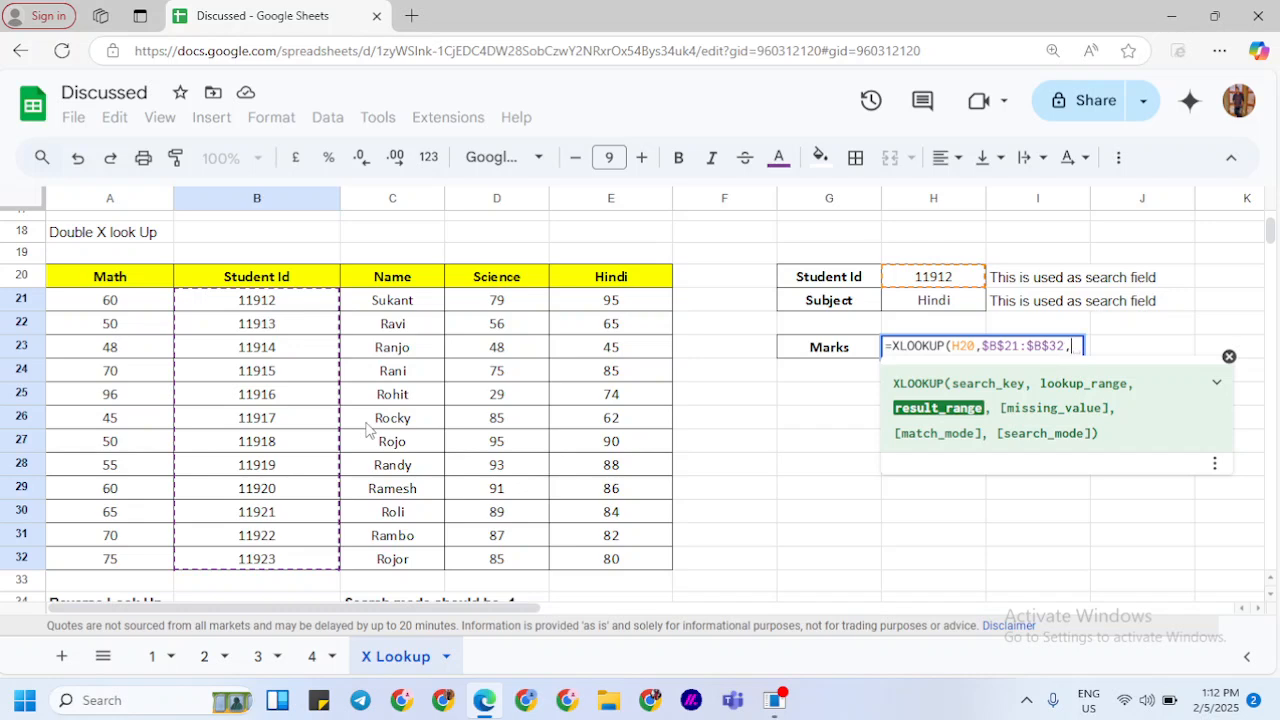
{"action": "type", "text": "xl"}
{"action": "key", "text": "Tab"}
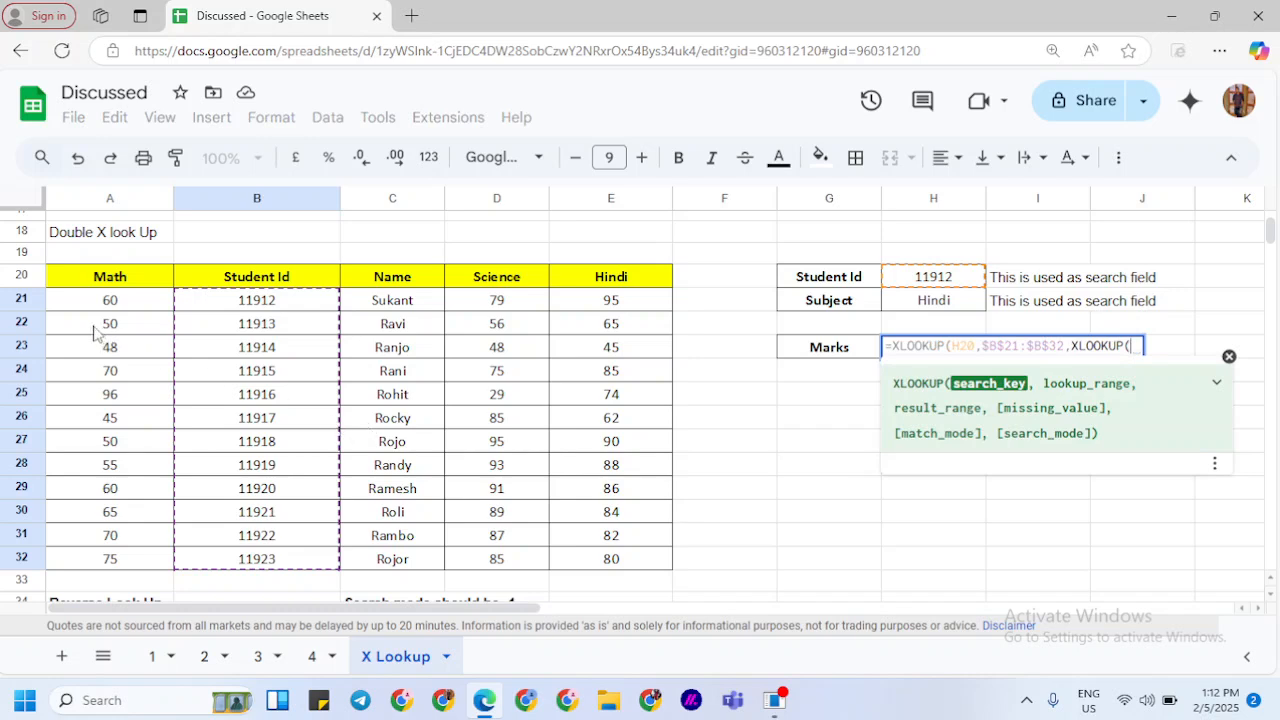
{"action": "left_click", "coordinate": [116, 279]}
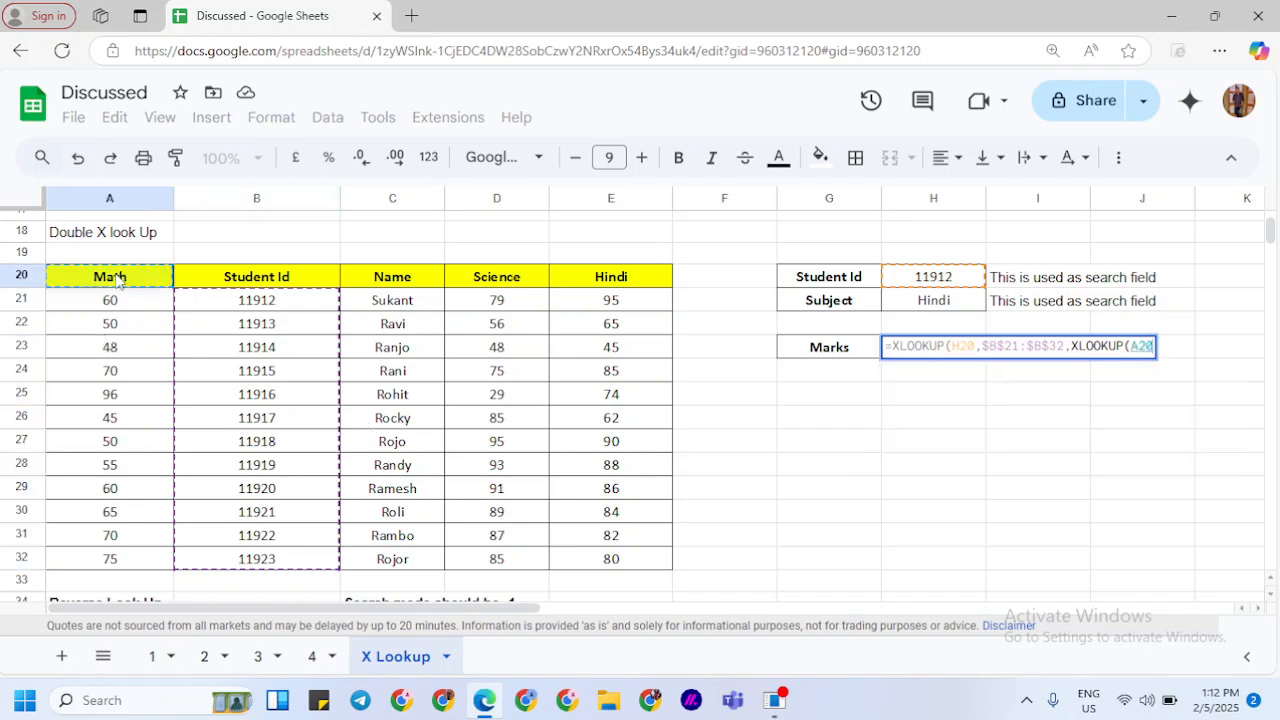
{"action": "key", "text": "shift+Right"}
{"action": "key", "text": "shift+Right"}
{"action": "key", "text": "shift+Right"}
{"action": "key", "text": "shift+Right"}
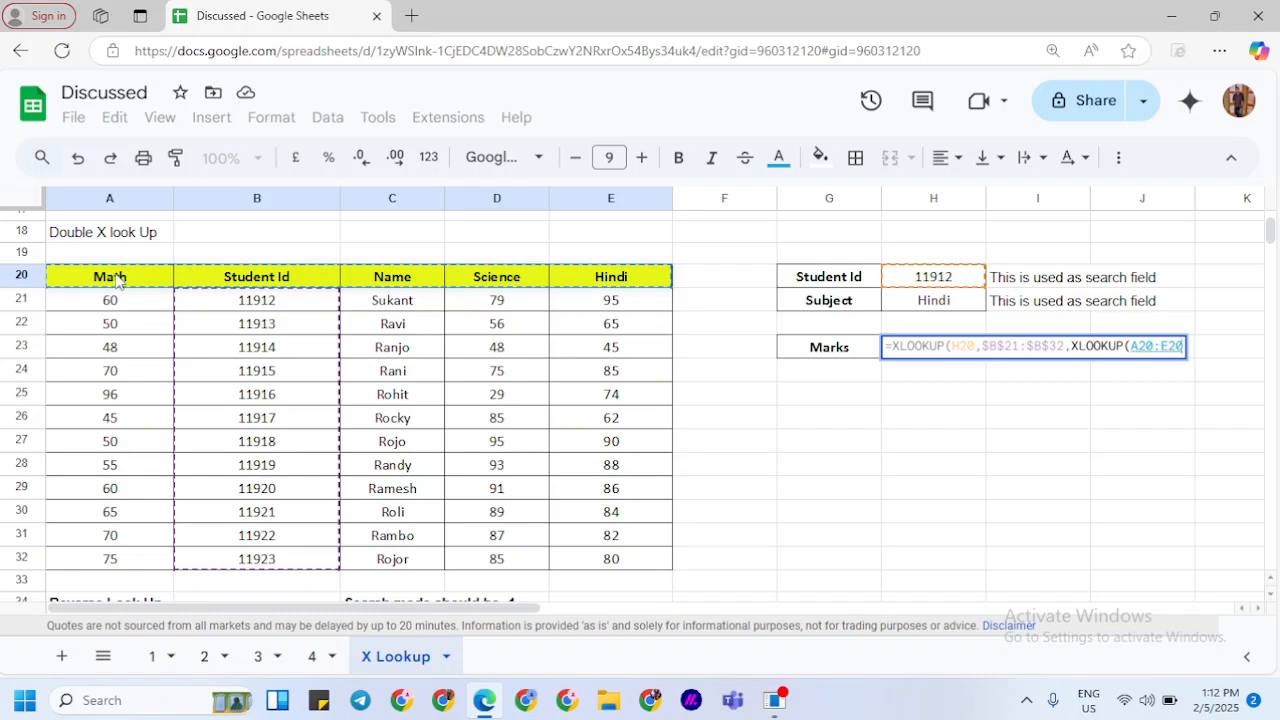
{"action": "key", "text": "BackSpace"}
{"action": "key", "text": "BackSpace"}
{"action": "key", "text": "BackSpace"}
{"action": "key", "text": "BackSpace"}
{"action": "key", "text": "BackSpace"}
{"action": "key", "text": "BackSpace"}
{"action": "key", "text": "BackSpace"}
{"action": "key", "text": "BackSpace"}
{"action": "key", "text": "BackSpace"}
{"action": "key", "text": "BackSpace"}
{"action": "key", "text": "BackSpace"}
{"action": "key", "text": "BackSpace"}
{"action": "key", "text": "BackSpace"}
{"action": "key", "text": "BackSpace"}
{"action": "key", "text": "BackSpace"}
{"action": "key", "text": "BackSpace"}
{"action": "key", "text": "BackSpace"}
{"action": "key", "text": "BackSpace"}
{"action": "key", "text": "BackSpace"}
{"action": "key", "text": "BackSpace"}
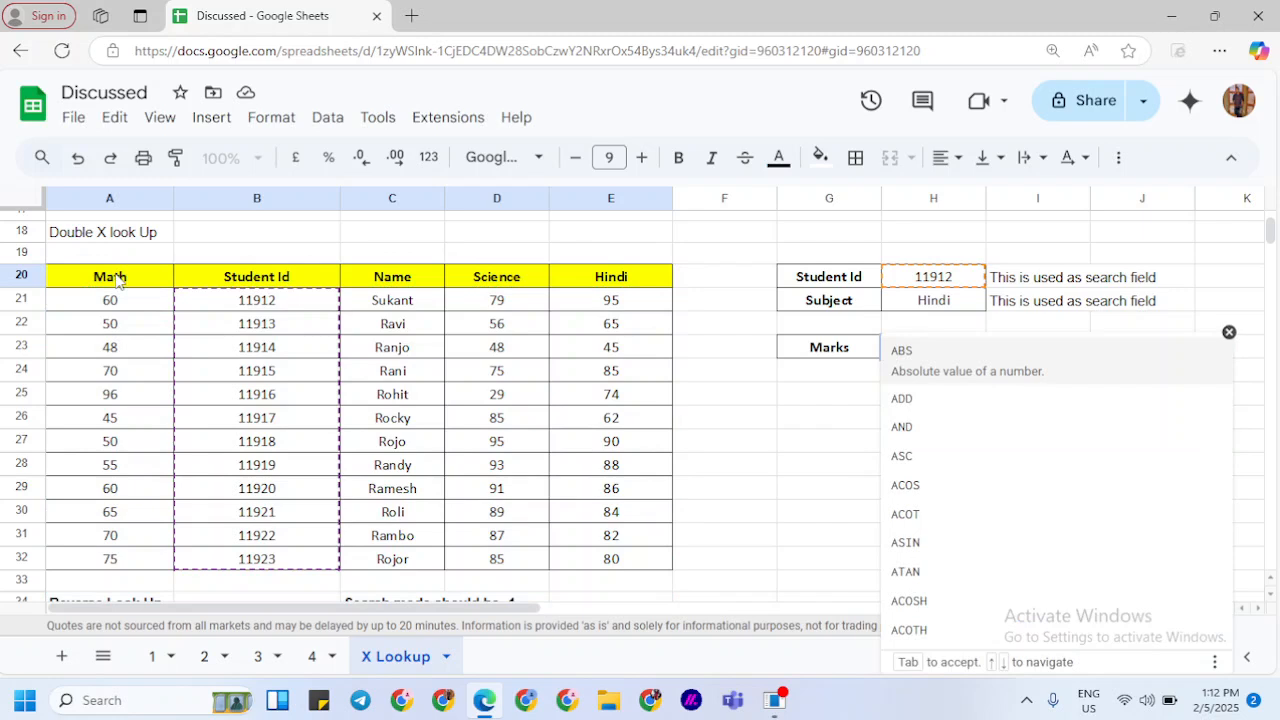
{"action": "key", "text": "Tab"}
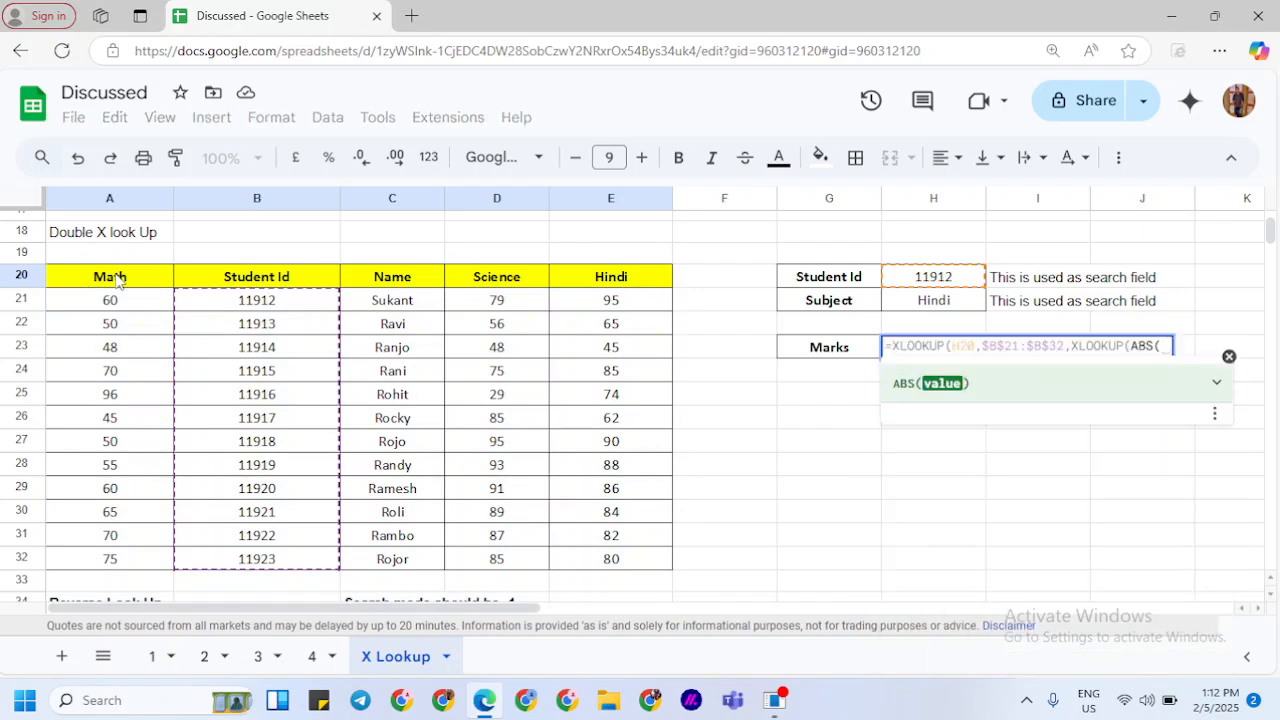
{"action": "key", "text": "BackSpace"}
{"action": "key", "text": "BackSpace"}
{"action": "key", "text": "BackSpace"}
{"action": "key", "text": "BackSpace"}
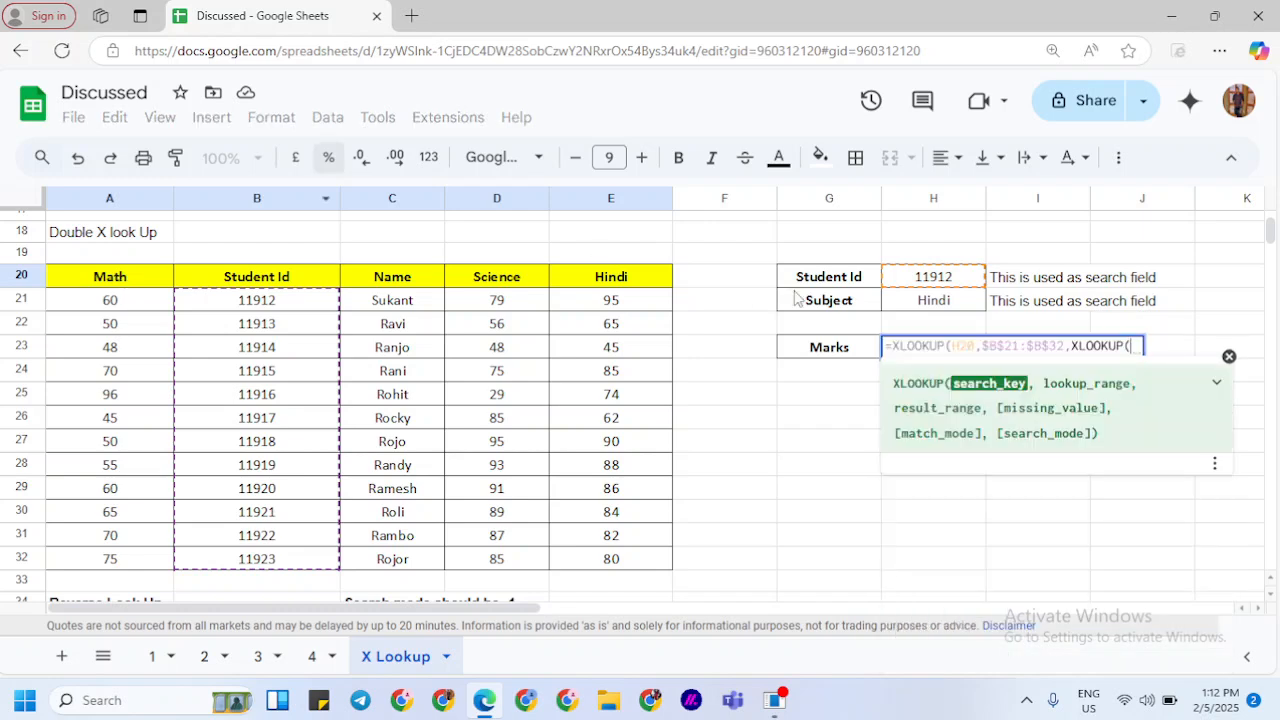
Step: Give the nested XLOOKUP H21 as its search key and the absolute header range $A$20:$E$20 as its lookup range
{"action": "left_click", "coordinate": [944, 305]}
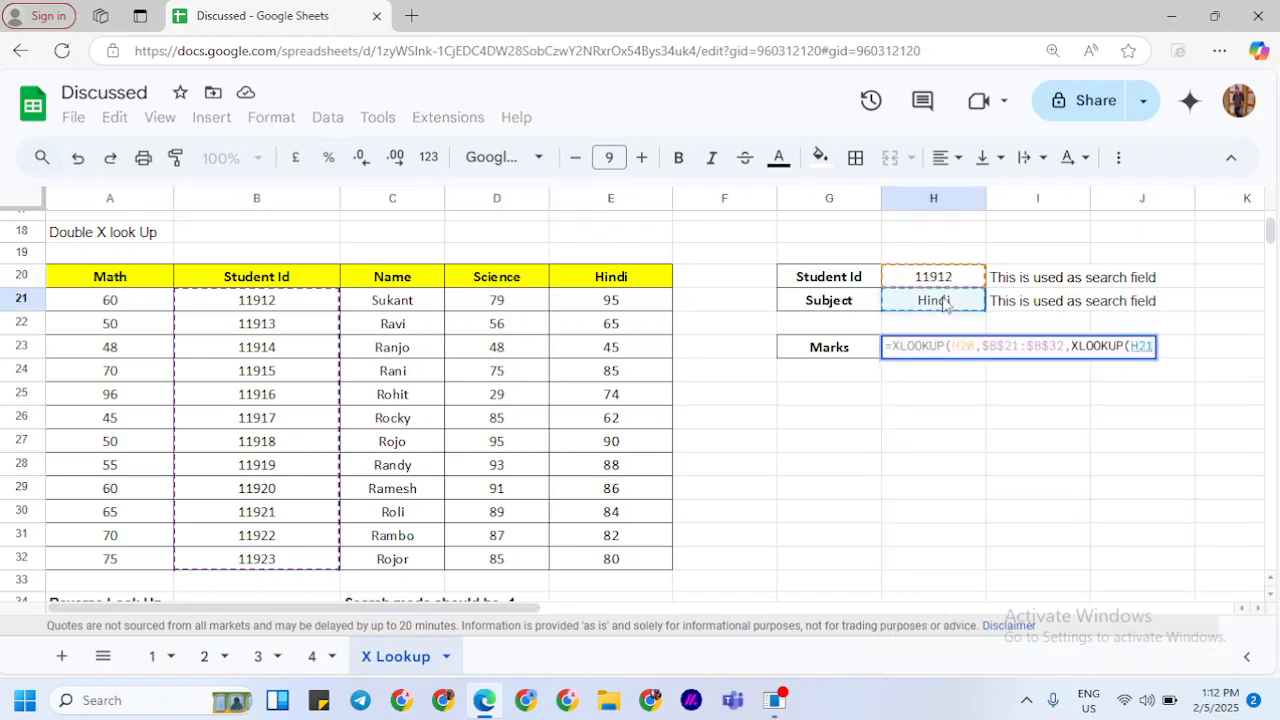
{"action": "type", "text": ","}
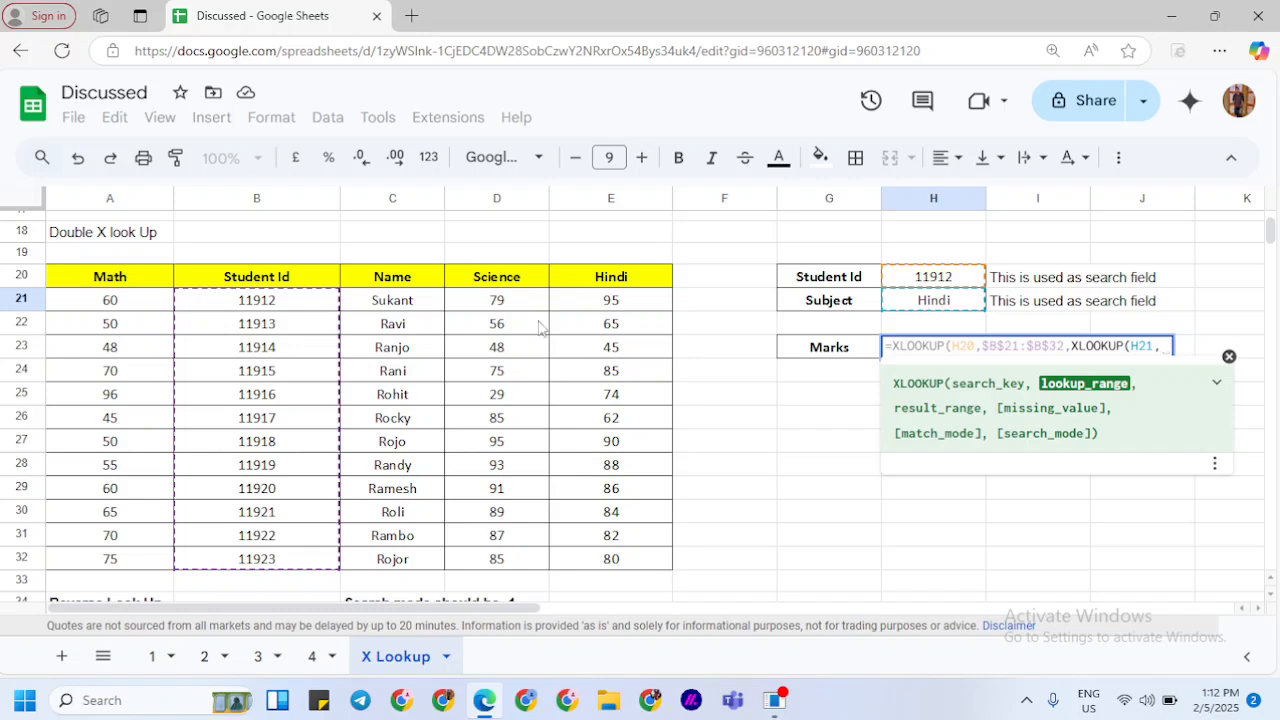
{"action": "left_click", "coordinate": [118, 277]}
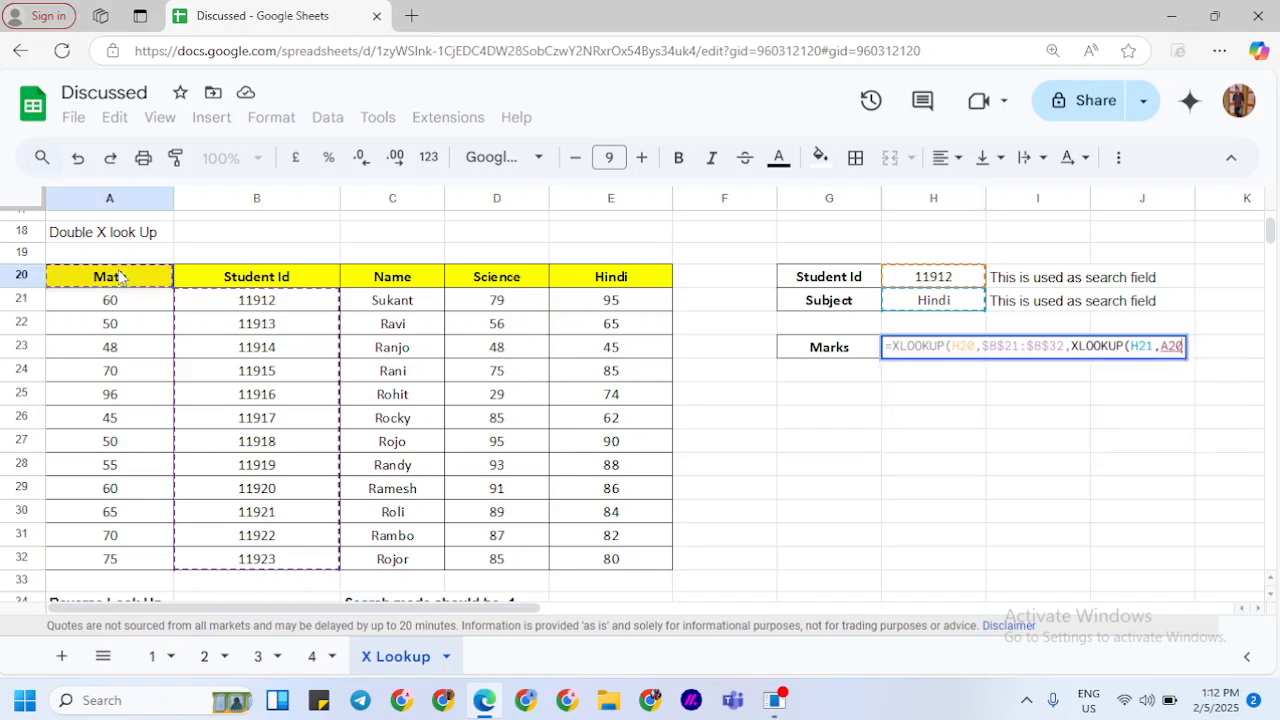
{"action": "key", "text": "ctrl+shift+Right"}
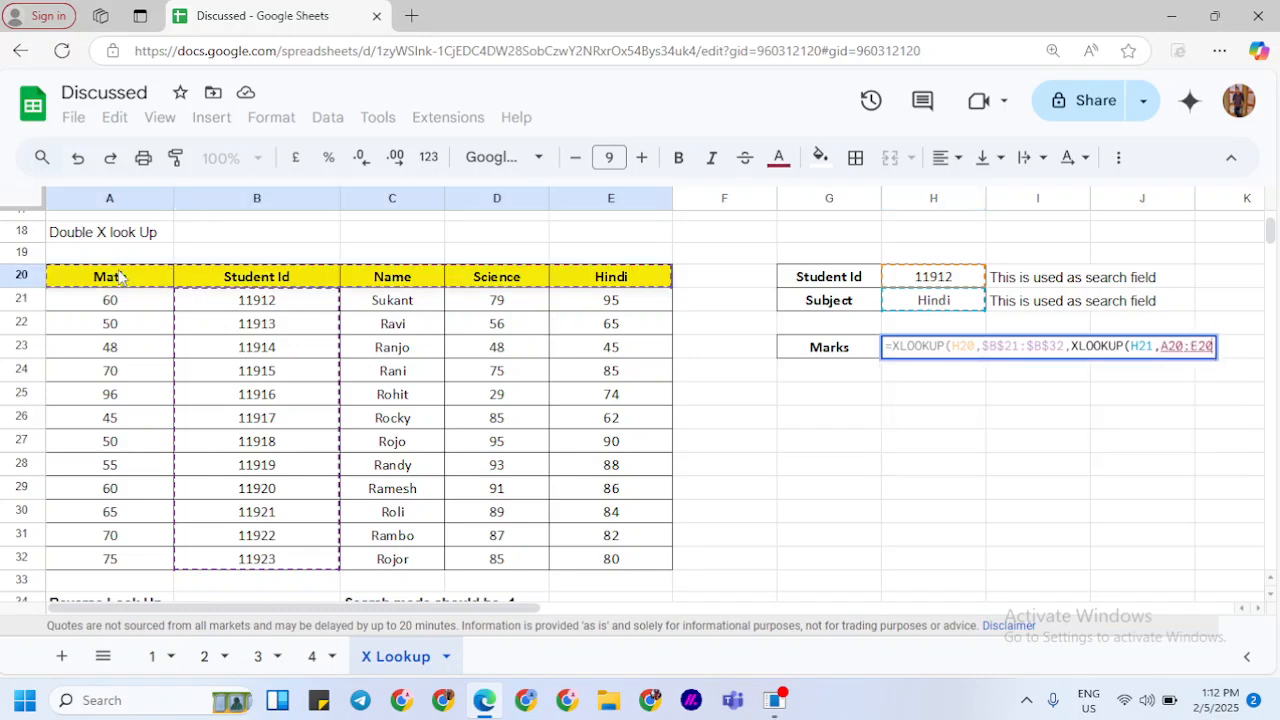
{"action": "key", "text": "F4"}
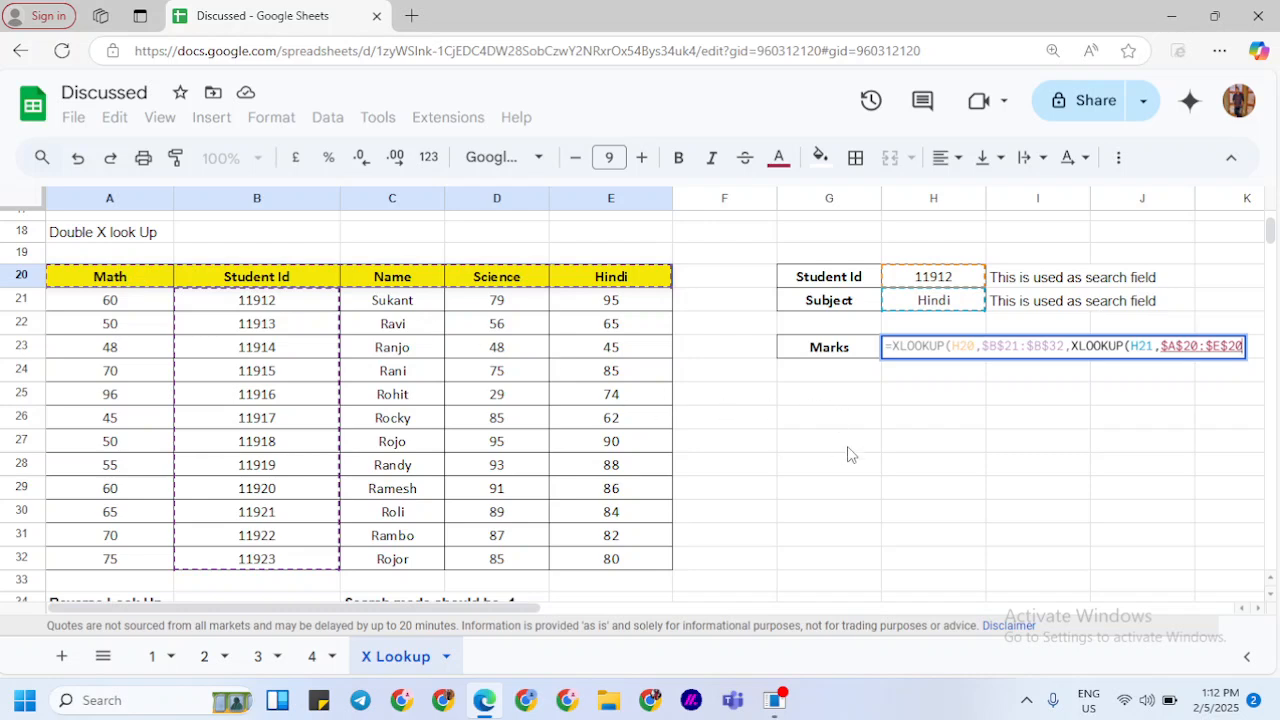
{"action": "type", "text": ","}
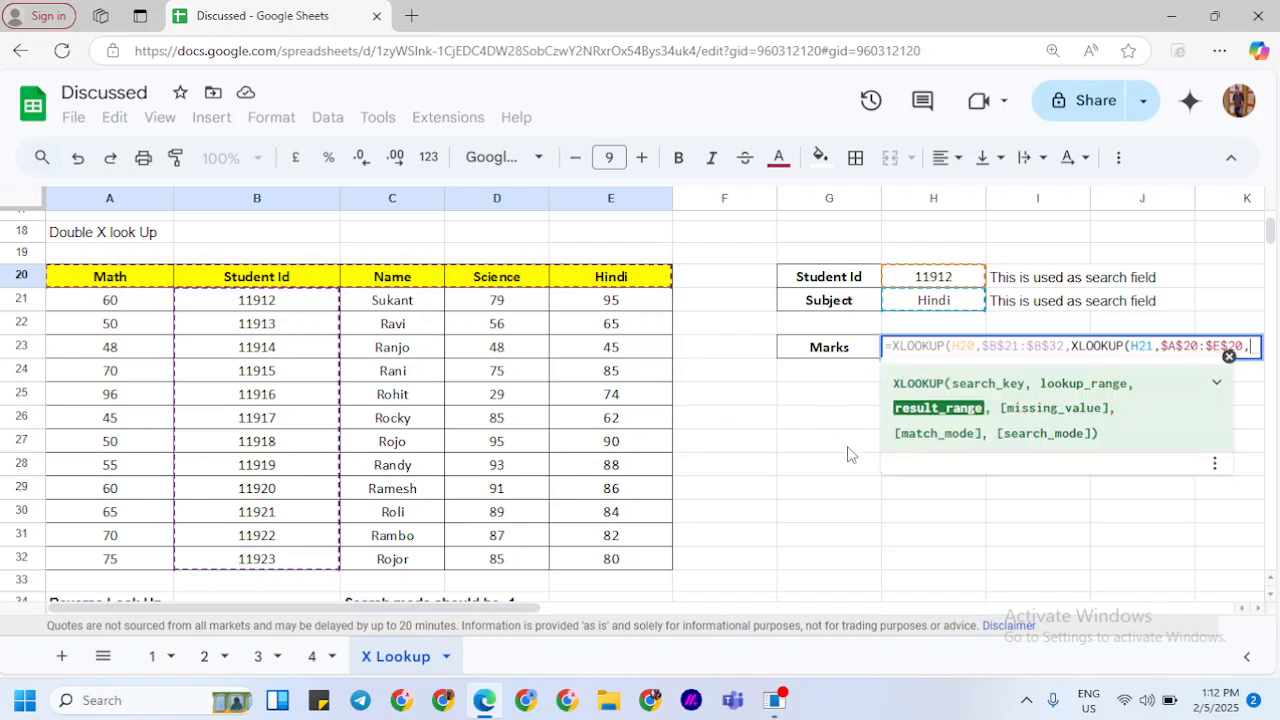
Step: Use the whole data table $A$21:$E$32 as the nested XLOOKUP's absolute result range
{"action": "left_click", "coordinate": [101, 306]}
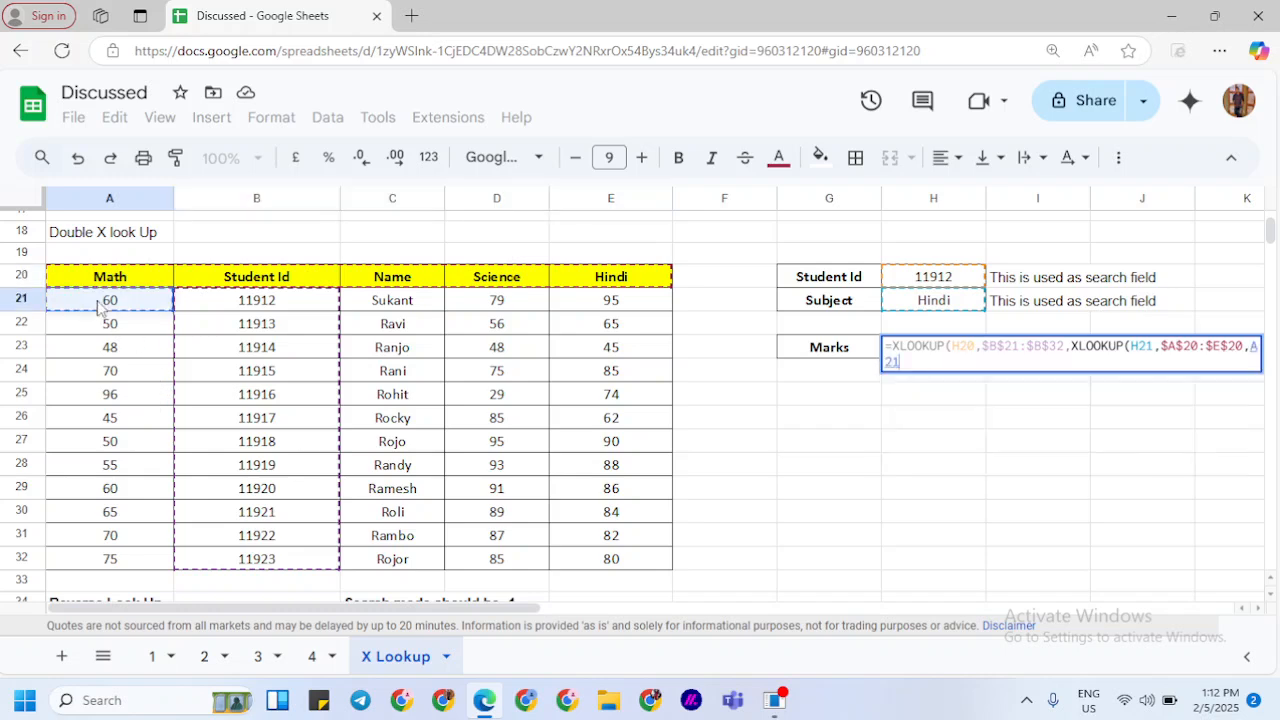
{"action": "key", "text": "ctrl+shift+Right"}
{"action": "key", "text": "ctrl+shift+Down"}
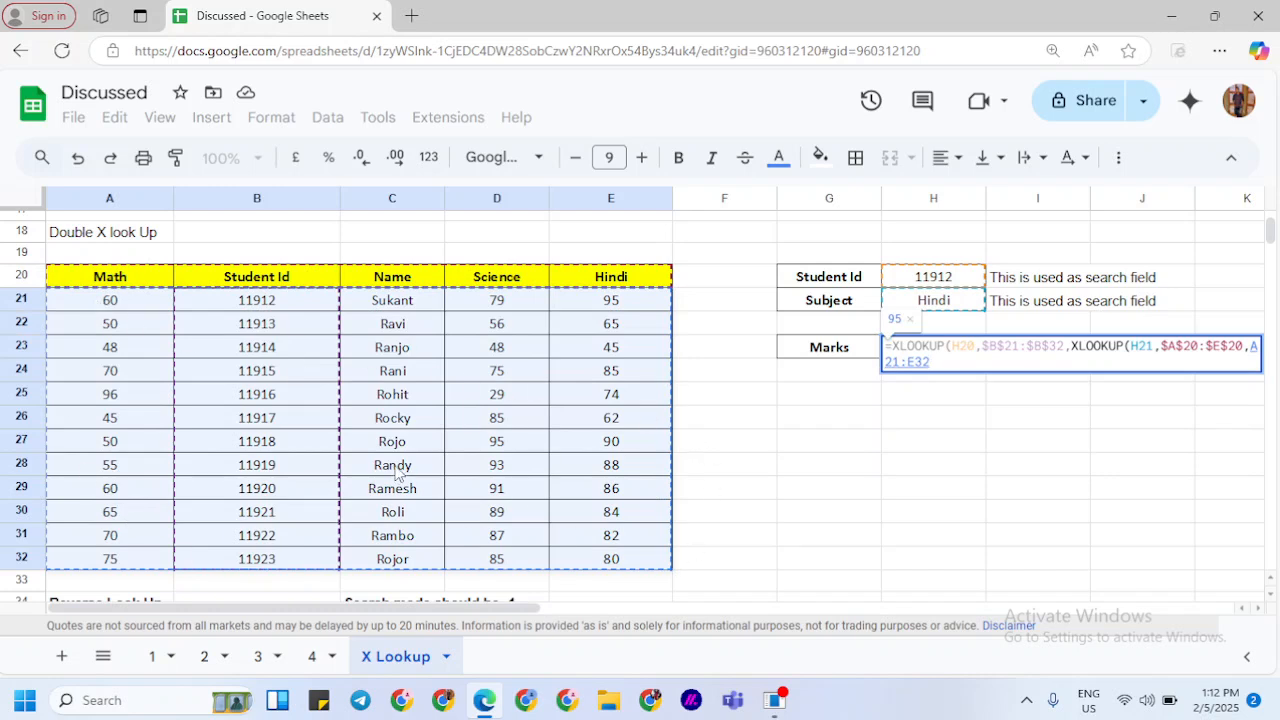
{"action": "key", "text": "F4"}
{"action": "type", "text": ","}
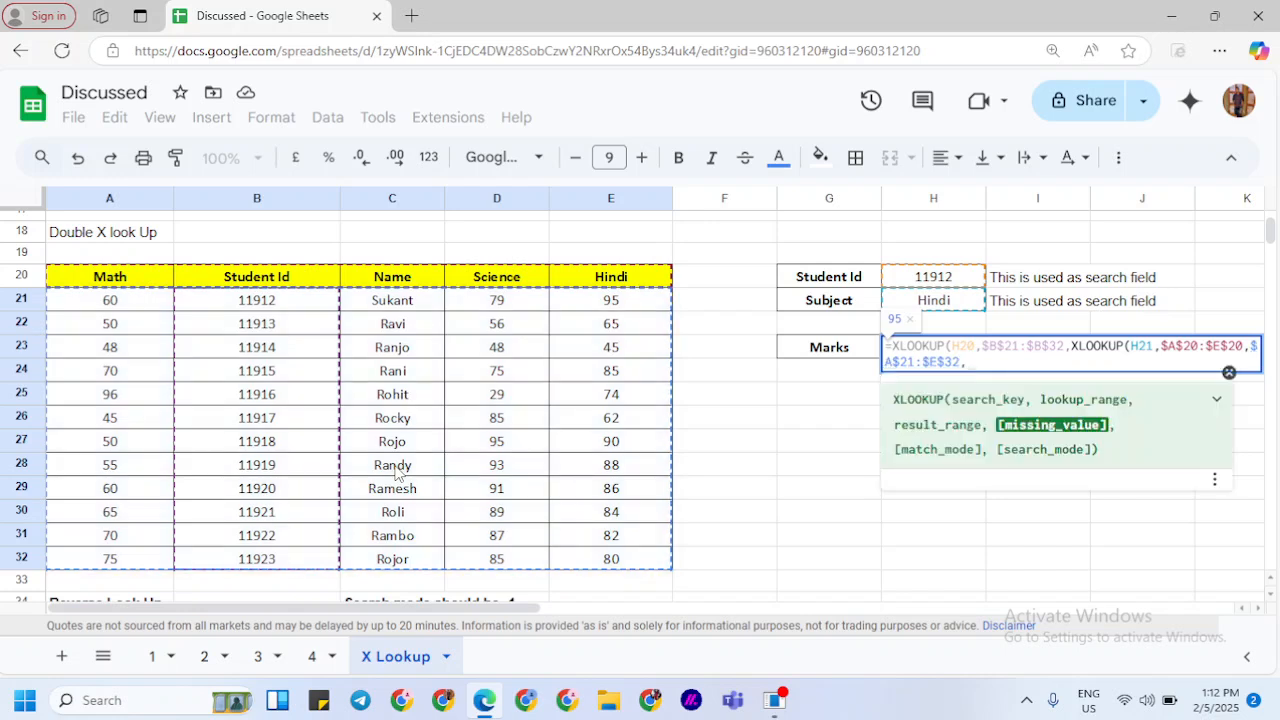
Step: Add "Not Found" as the missing value of both the nested and the outer XLOOKUP, closing both functions
{"action": "type", "text": "\""}
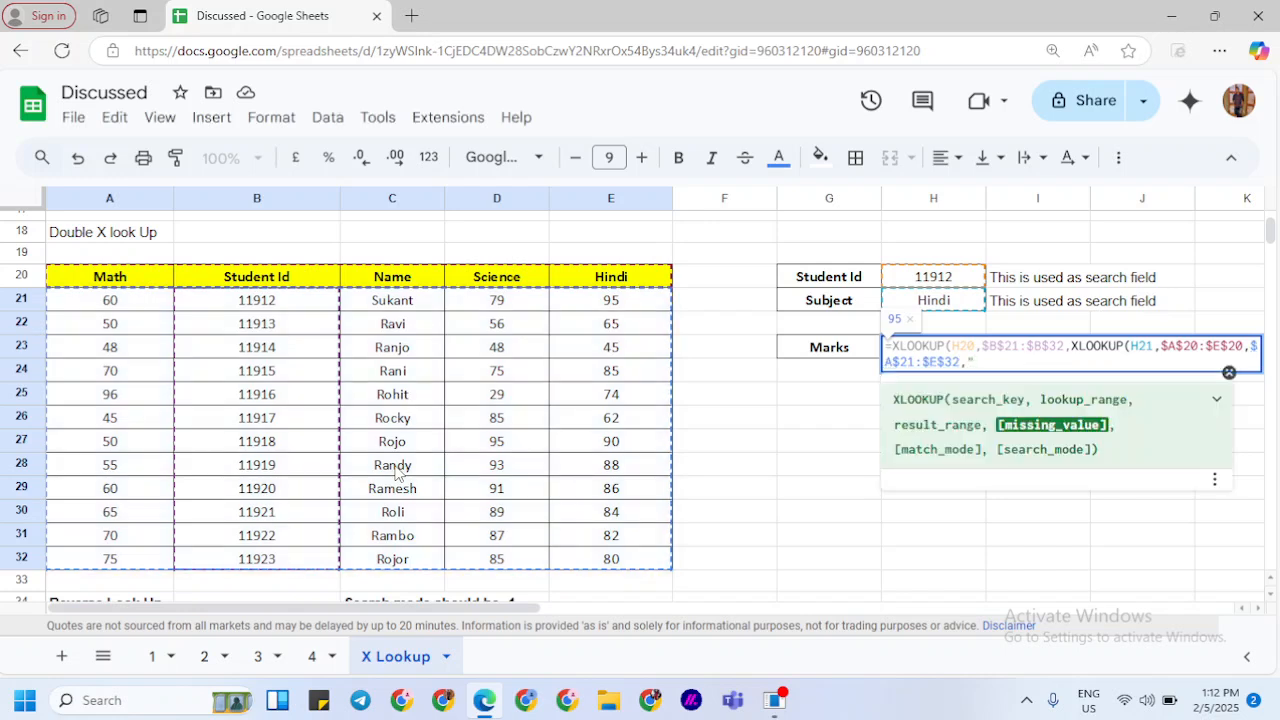
{"action": "type", "text": "Not Found\""}
{"action": "key", "text": "shift+Left"}
{"action": "key", "text": "shift+Left"}
{"action": "key", "text": "shift+Left"}
{"action": "key", "text": "shift+Left"}
{"action": "key", "text": "shift+Left"}
{"action": "key", "text": "shift+Left"}
{"action": "key", "text": "shift+Left"}
{"action": "key", "text": "shift+Left"}
{"action": "key", "text": "shift+Left"}
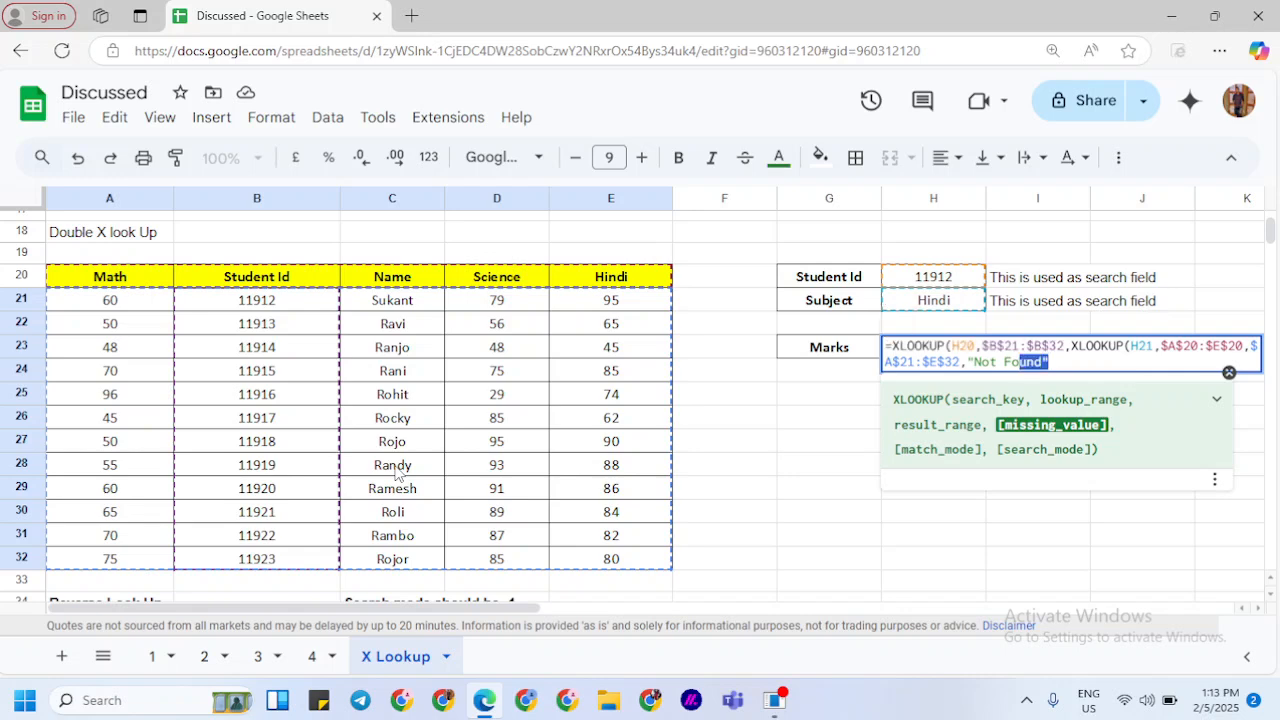
{"action": "key", "text": "shift+Left"}
{"action": "key", "text": "shift+Left"}
{"action": "key", "text": "ctrl+c"}
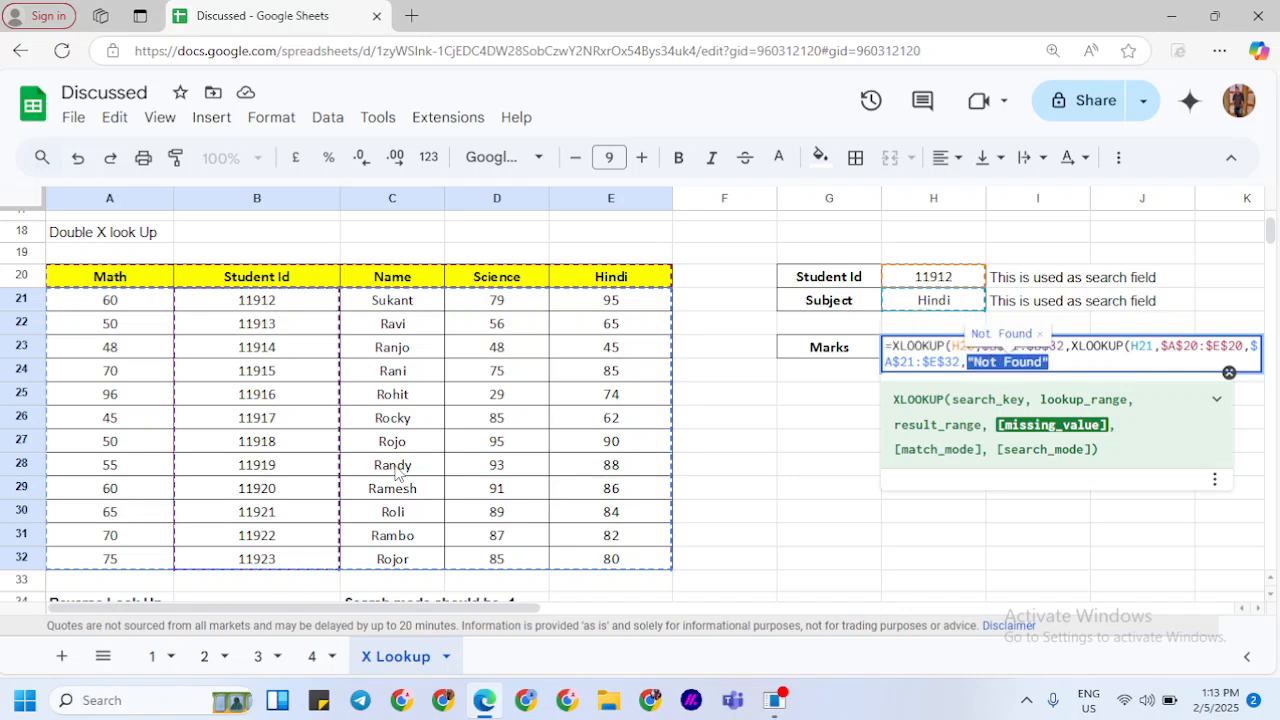
{"action": "key", "text": "Right"}
{"action": "type", "text": ")"}
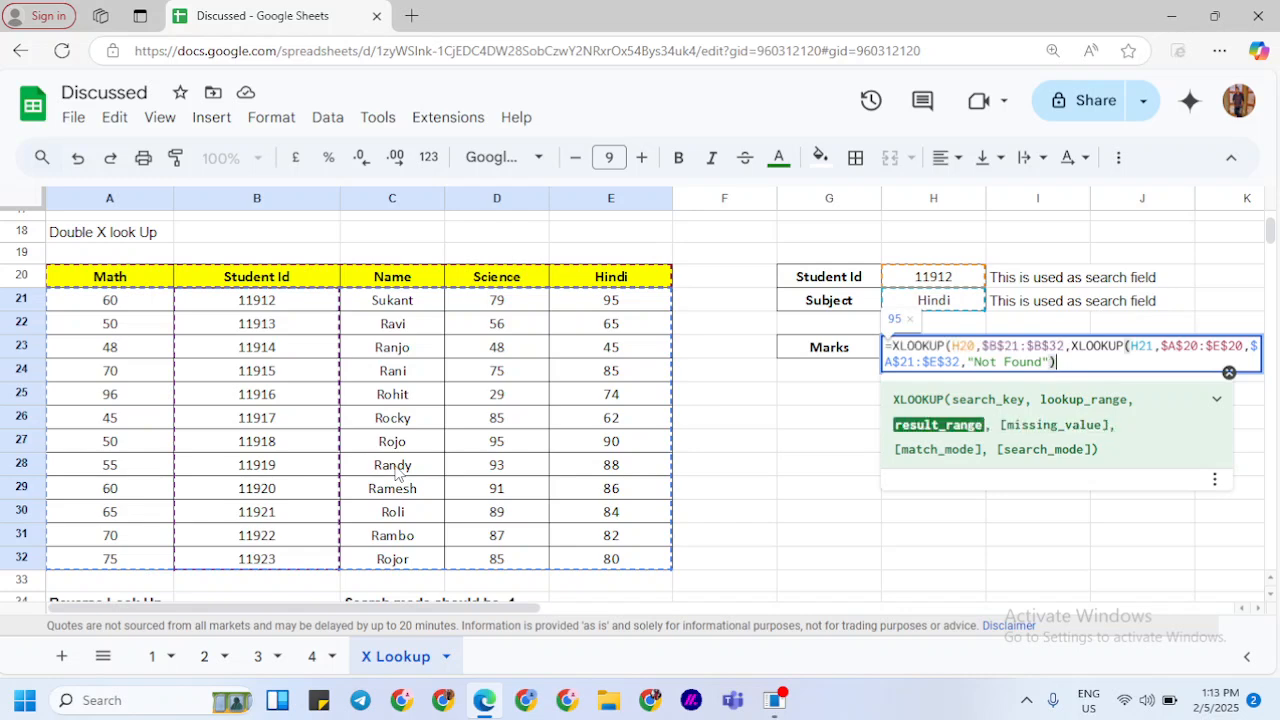
{"action": "type", "text": ","}
{"action": "key", "text": "ctrl+v"}
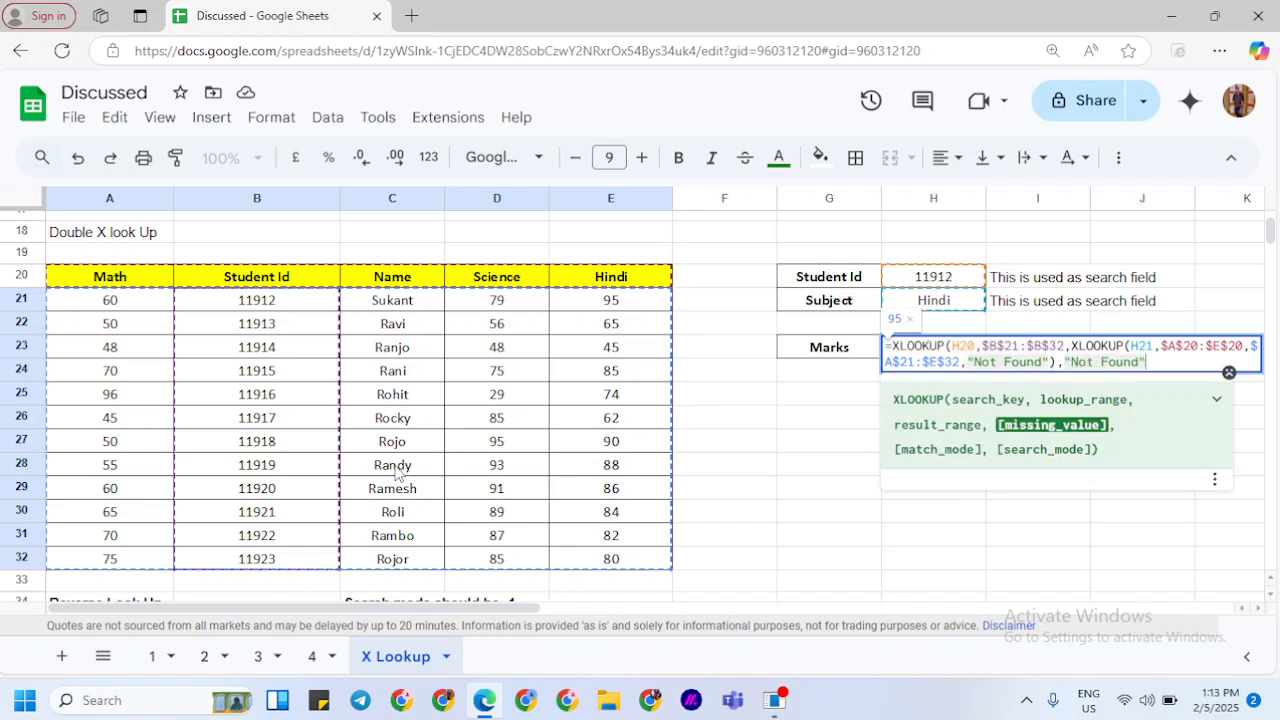
{"action": "type", "text": ")"}
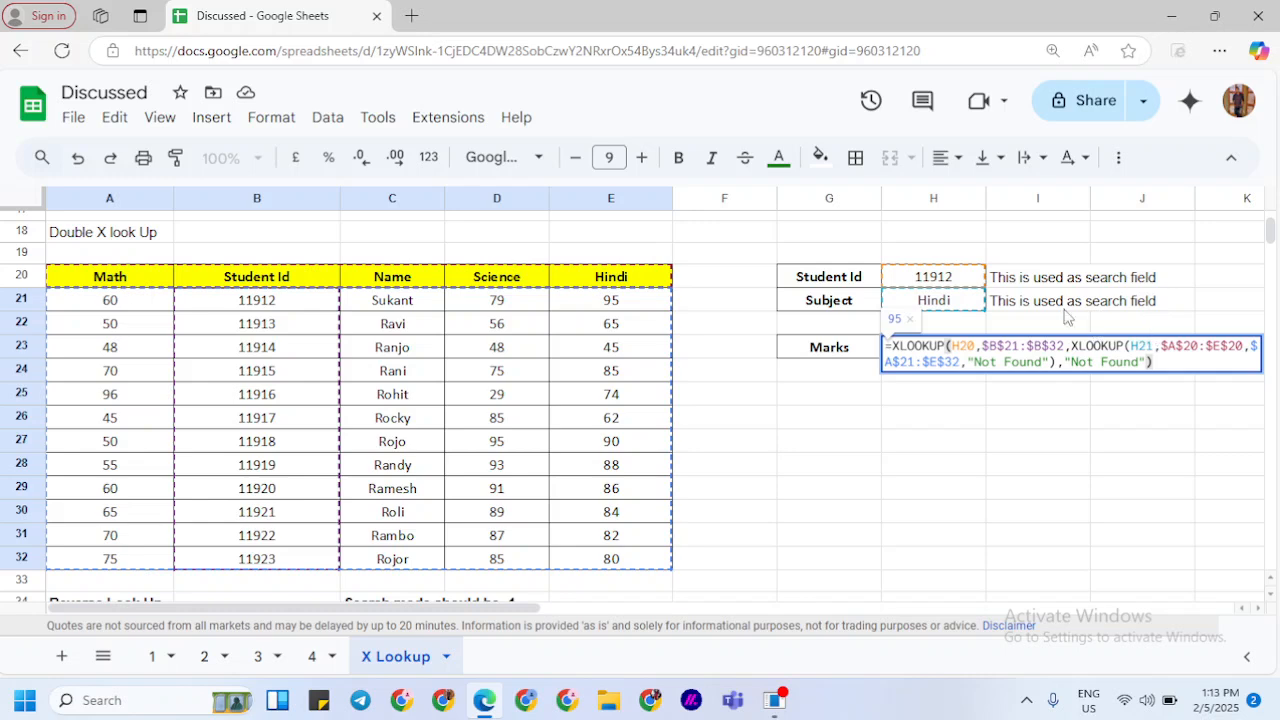
Step: Reword the nested XLOOKUP's missing value as "Subject Not Found" and the outer one's as "Roll No. Not Found"
{"action": "left_click", "coordinate": [1044, 363]}
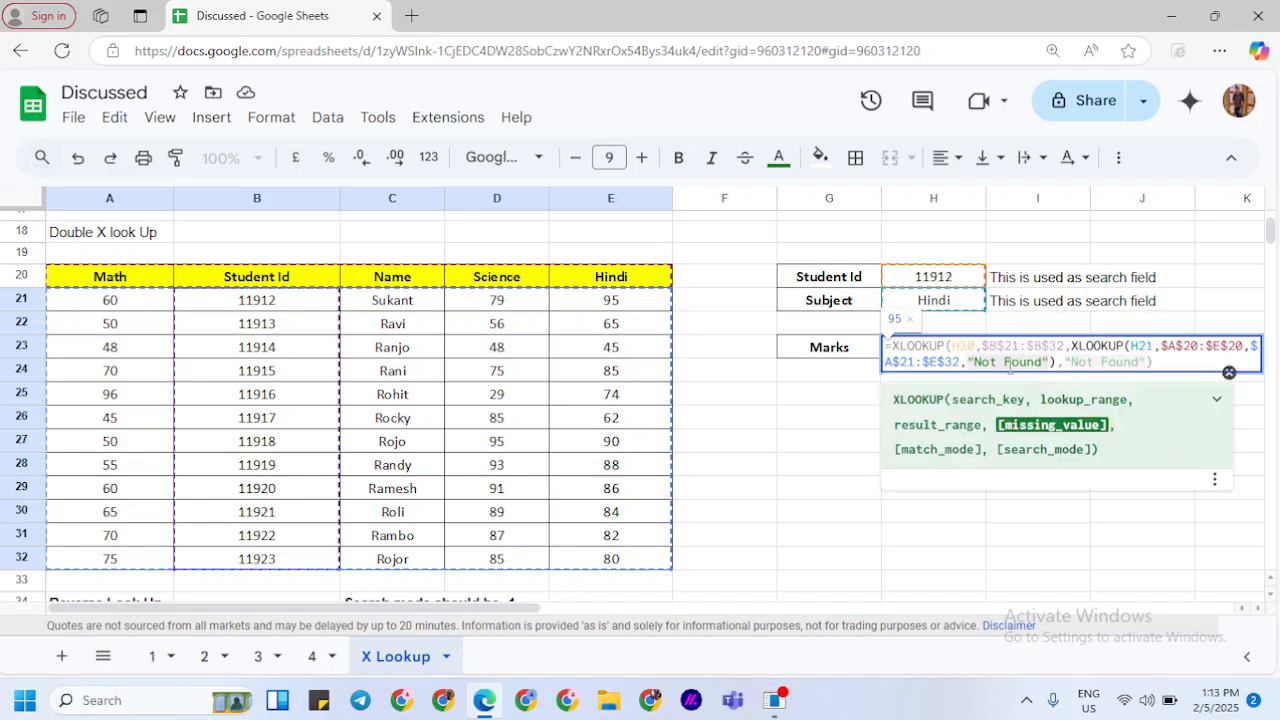
{"action": "left_click", "coordinate": [975, 362]}
{"action": "type", "text": "Subje"}
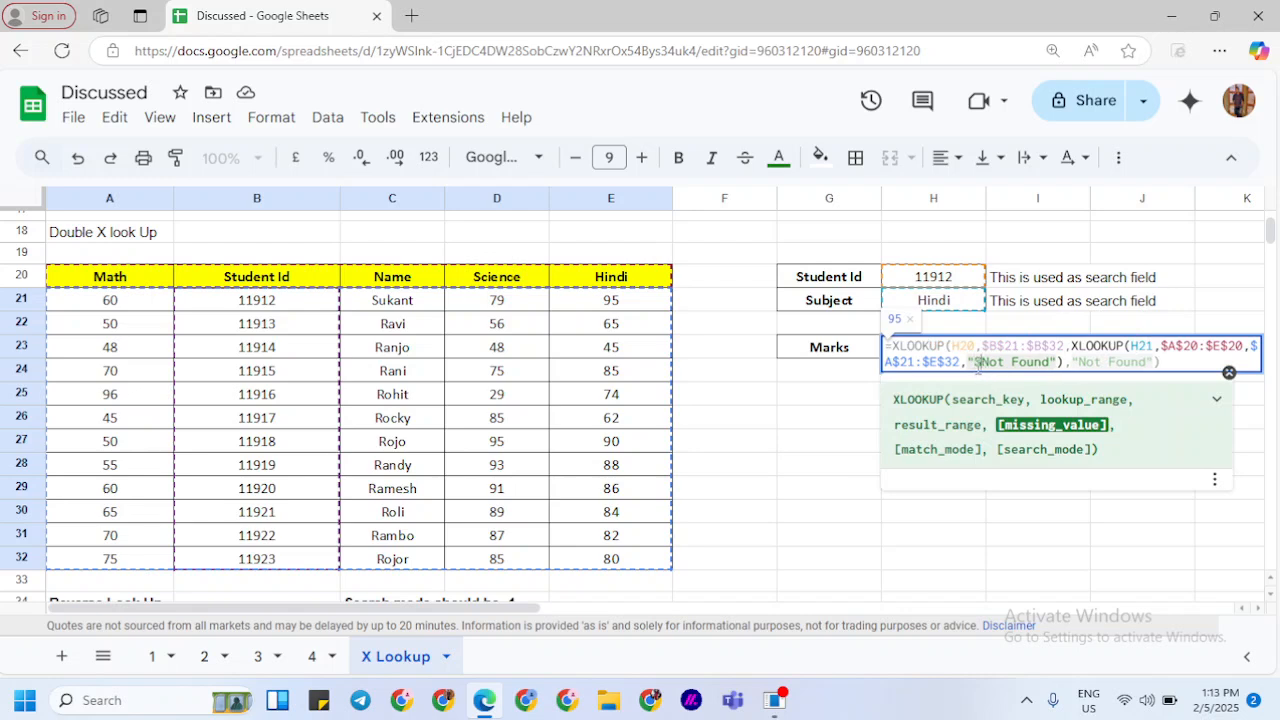
{"action": "type", "text": "ct"}
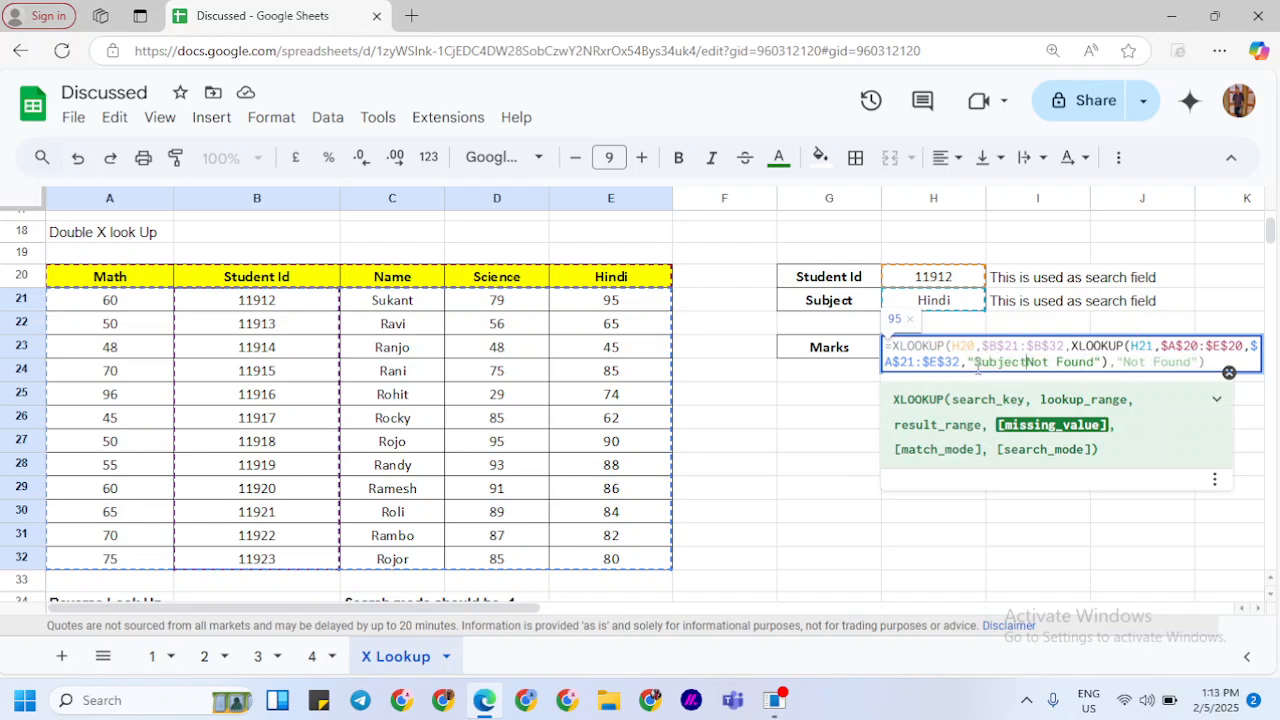
{"action": "type", "text": " Not Found\"),\""}
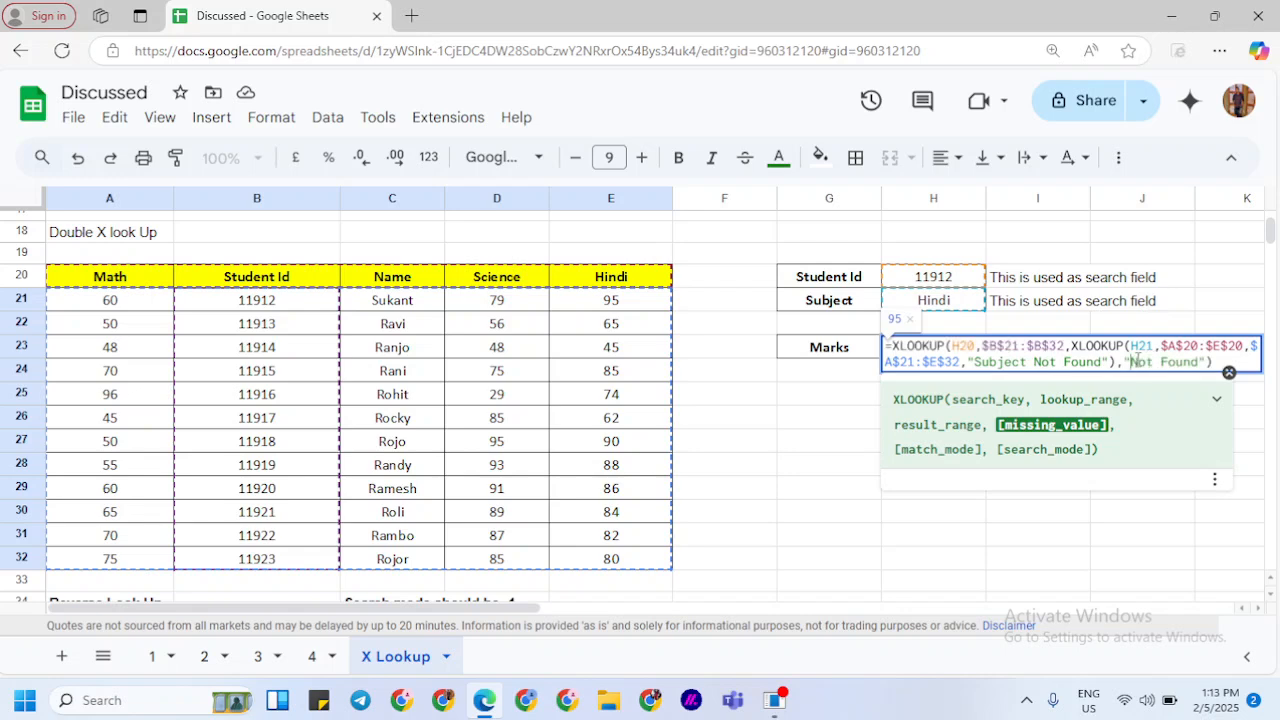
{"action": "type", "text": "Roll No."}
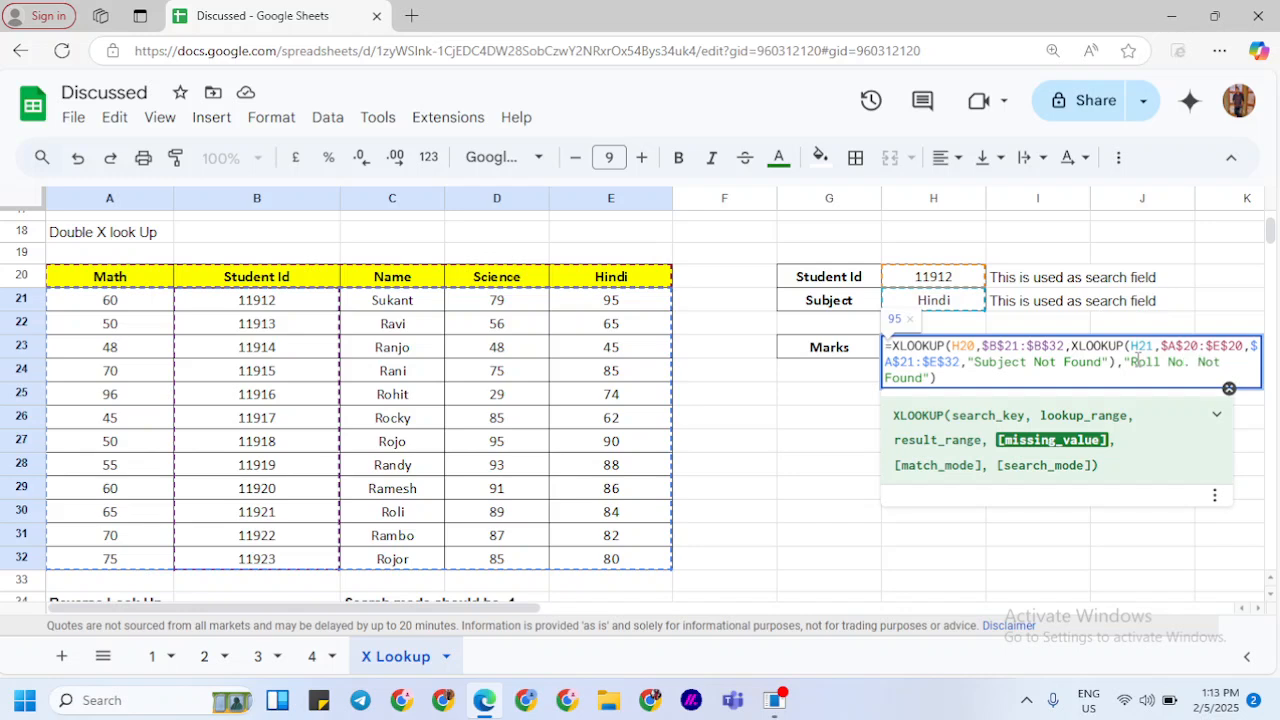
Step: Complete the double lookup formula in the Marks cell and change the last two digits of the Student Id in H20 to 25
{"action": "key", "text": "Return"}
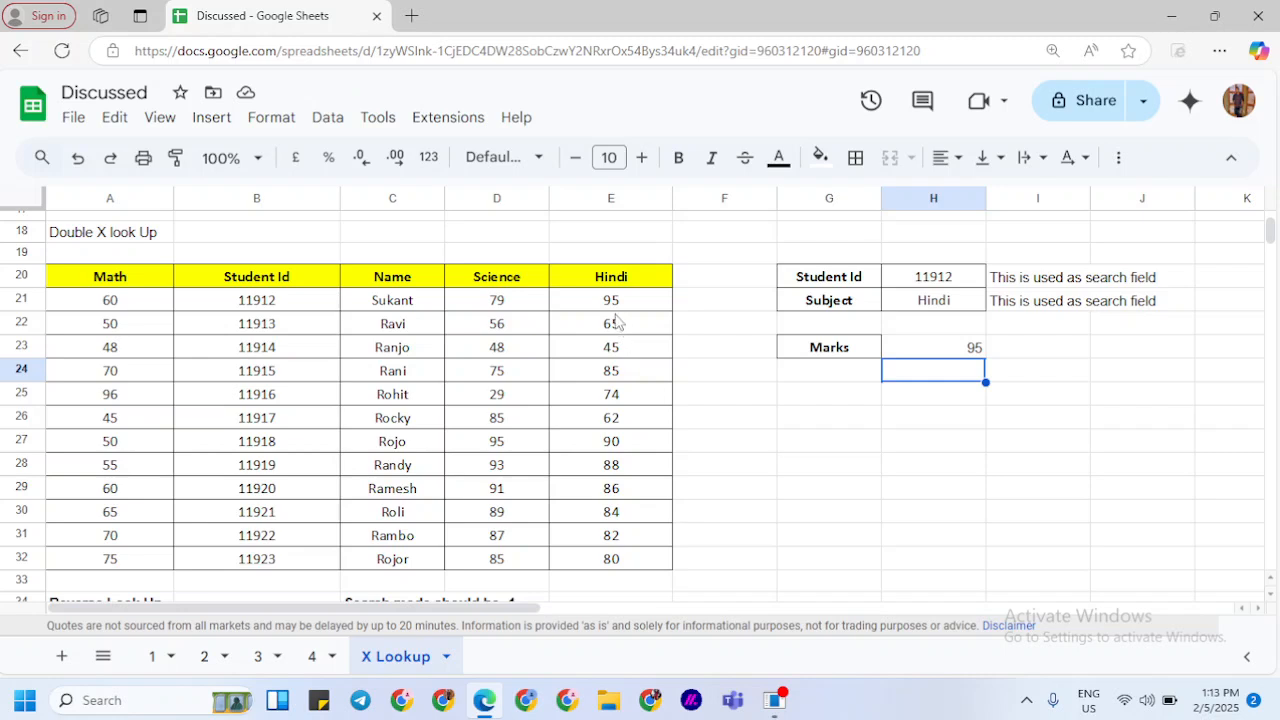
{"action": "left_click", "coordinate": [908, 286]}
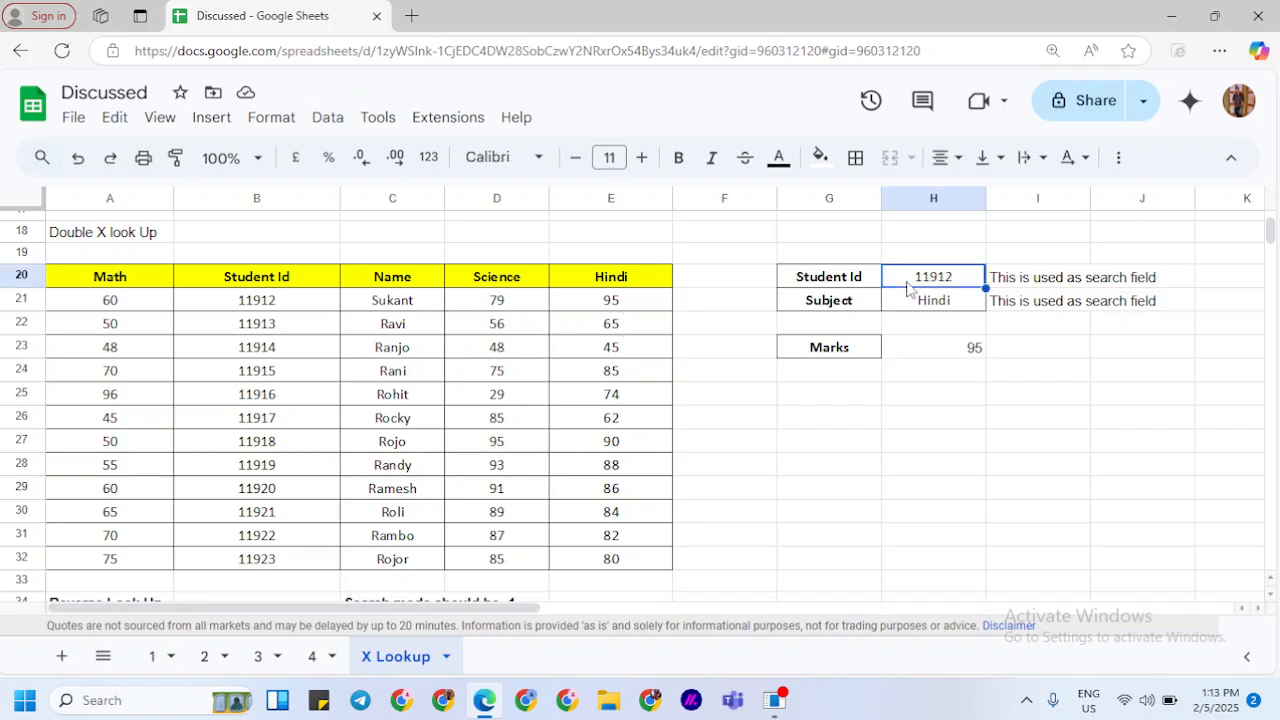
{"action": "double_click", "coordinate": [958, 279]}
{"action": "key", "text": "BackSpace"}
{"action": "key", "text": "BackSpace"}
{"action": "type", "text": "25"}
{"action": "key", "text": "Return"}
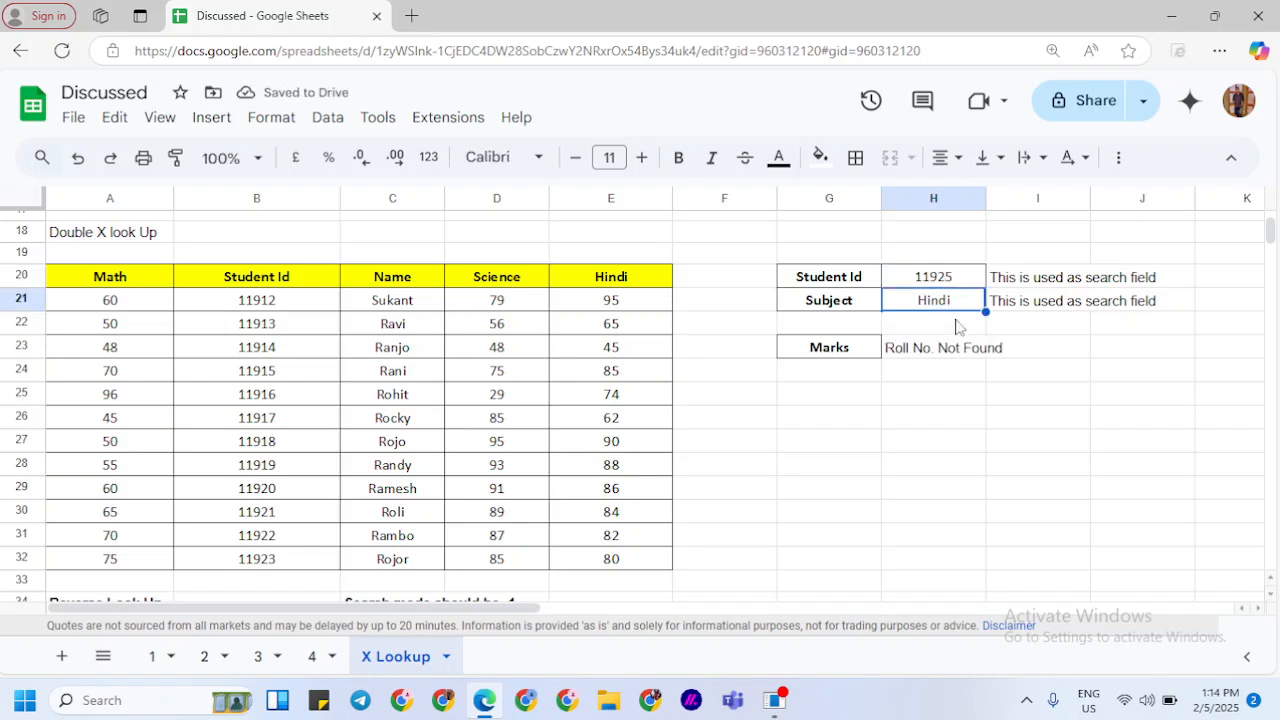
Step: Change the last two digits of the Student Id in H20 to 23
{"action": "left_click", "coordinate": [961, 283]}
{"action": "double_click", "coordinate": [961, 277]}
{"action": "key", "text": "BackSpace"}
{"action": "key", "text": "BackSpace"}
{"action": "type", "text": "23"}
{"action": "key", "text": "Return"}
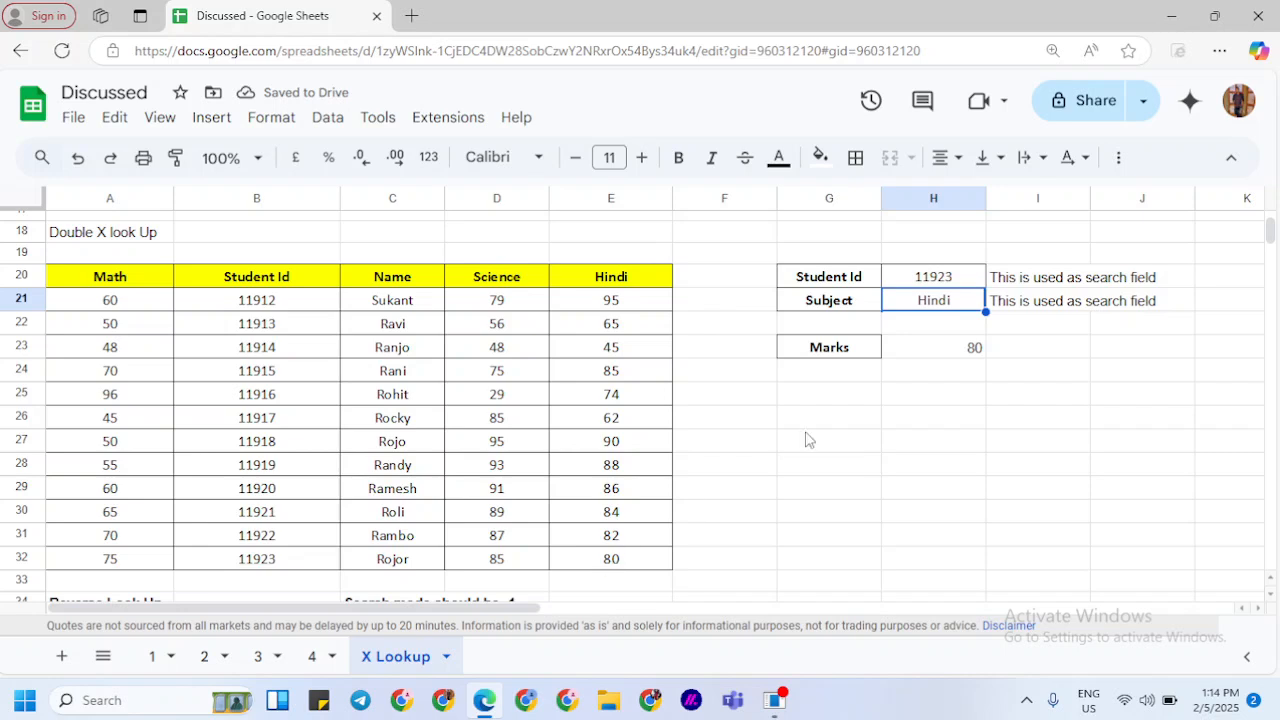
Step: Set the Subject in H21 to Math
{"action": "type", "text": "M"}
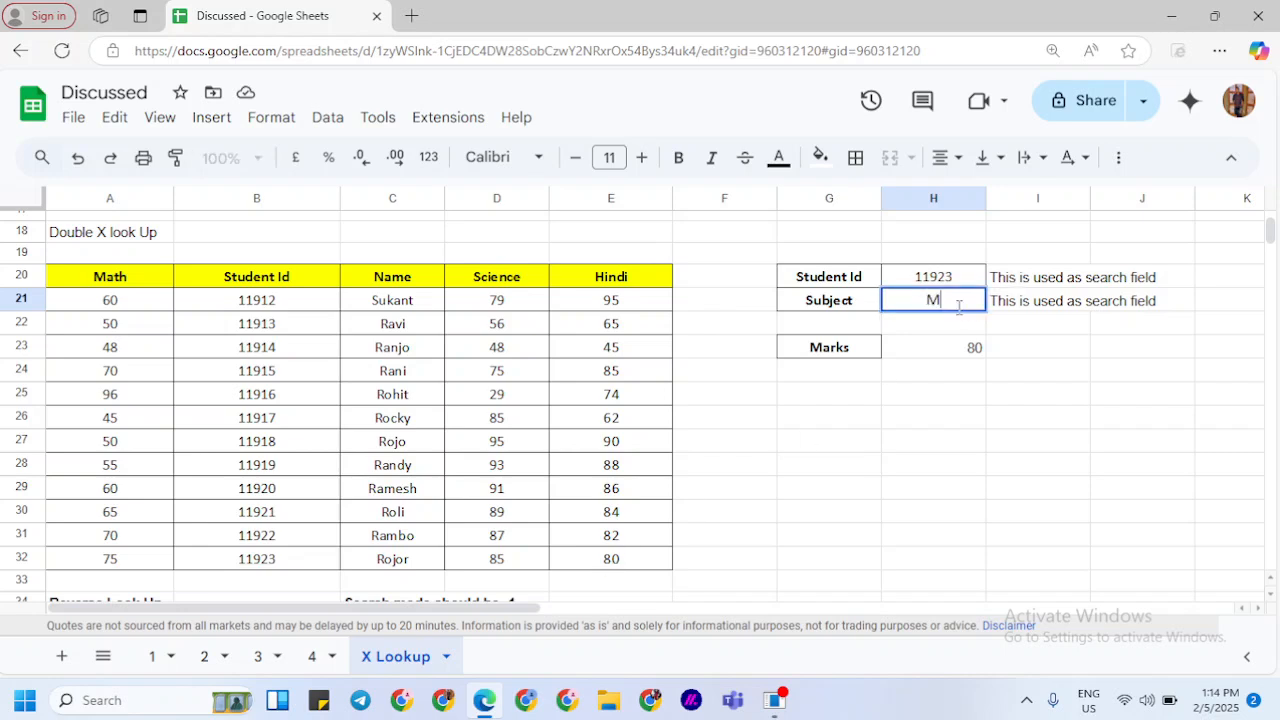
{"action": "type", "text": "ath"}
{"action": "key", "text": "Return"}
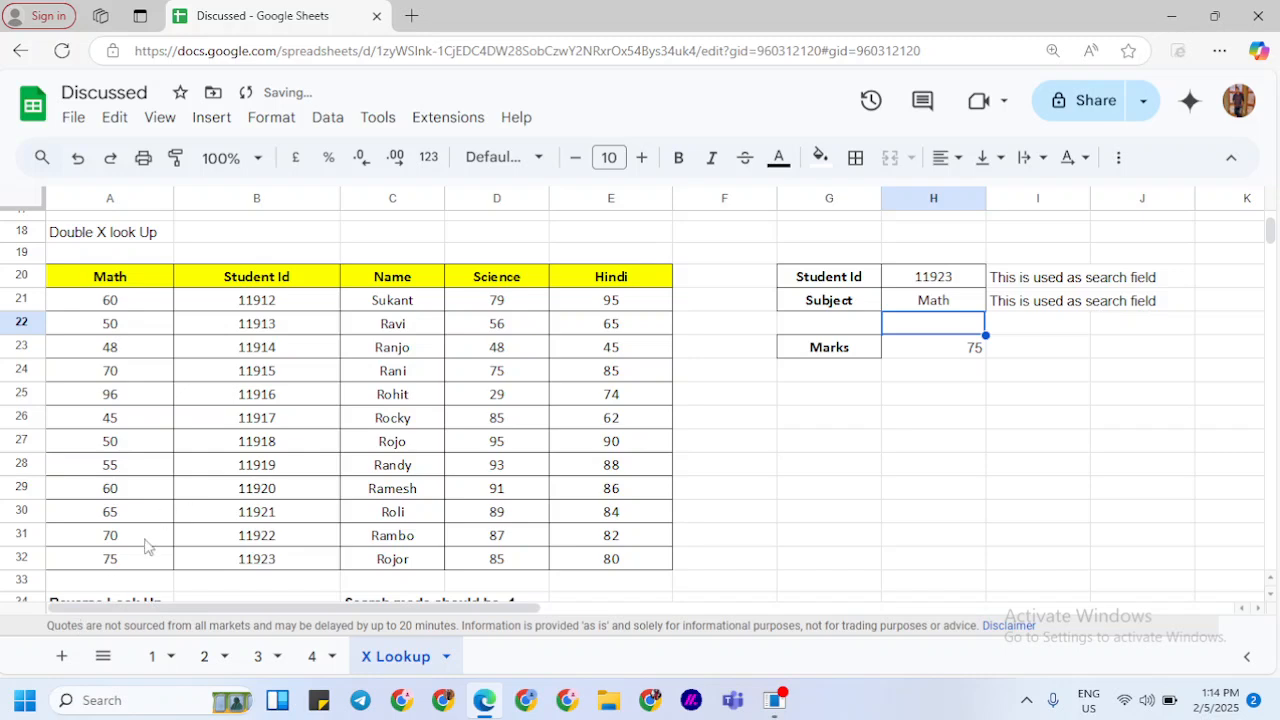
Step: Test the double lookup with SST as the Subject in H21
{"action": "left_click", "coordinate": [936, 305]}
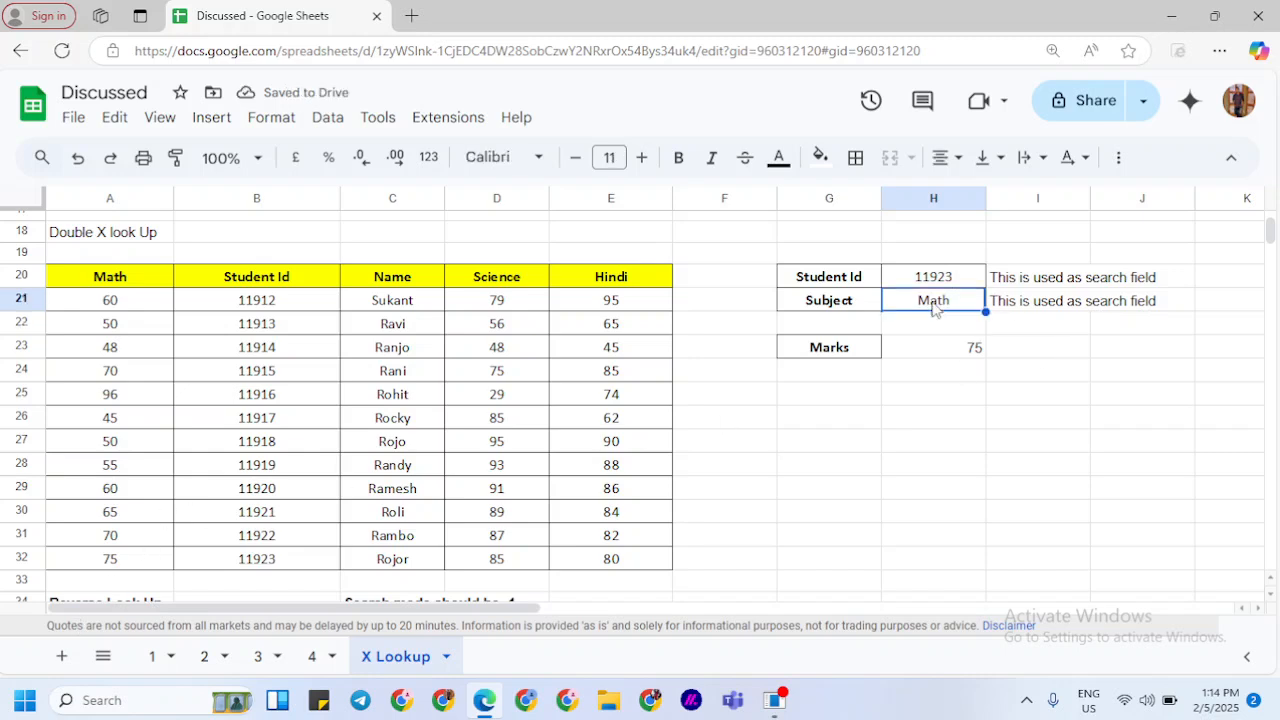
{"action": "type", "text": "SST"}
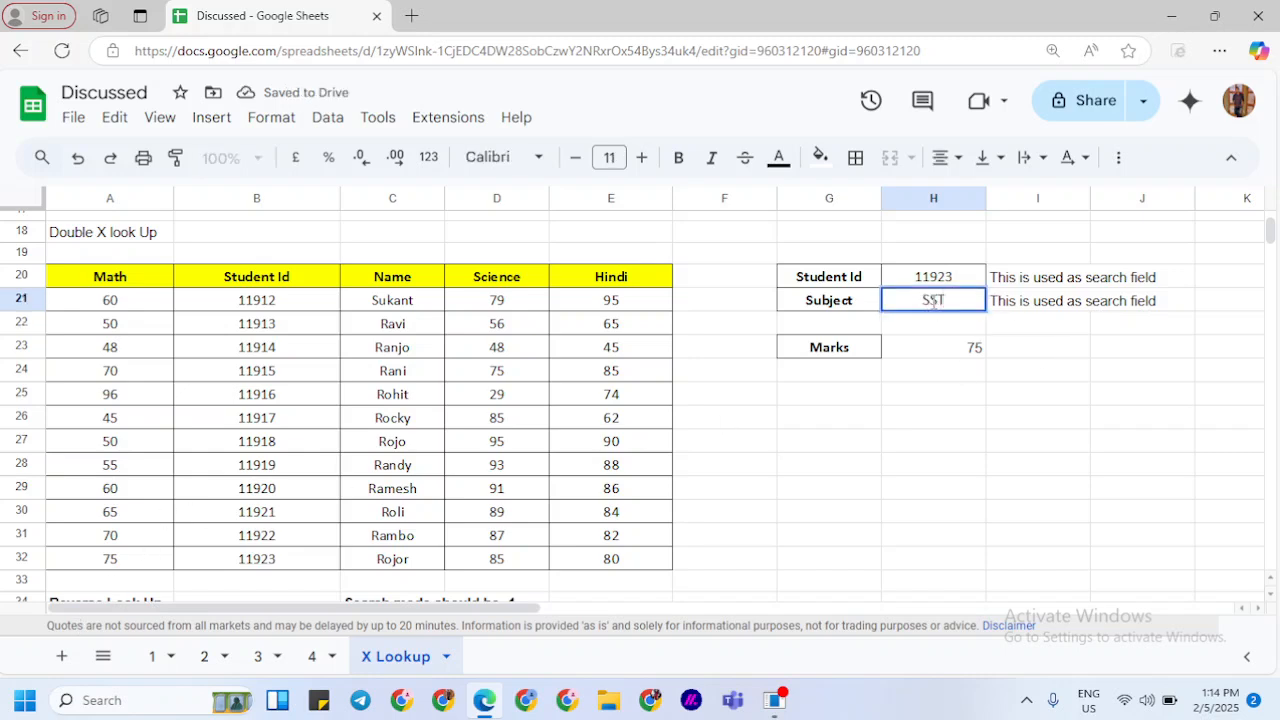
{"action": "key", "text": "Return"}
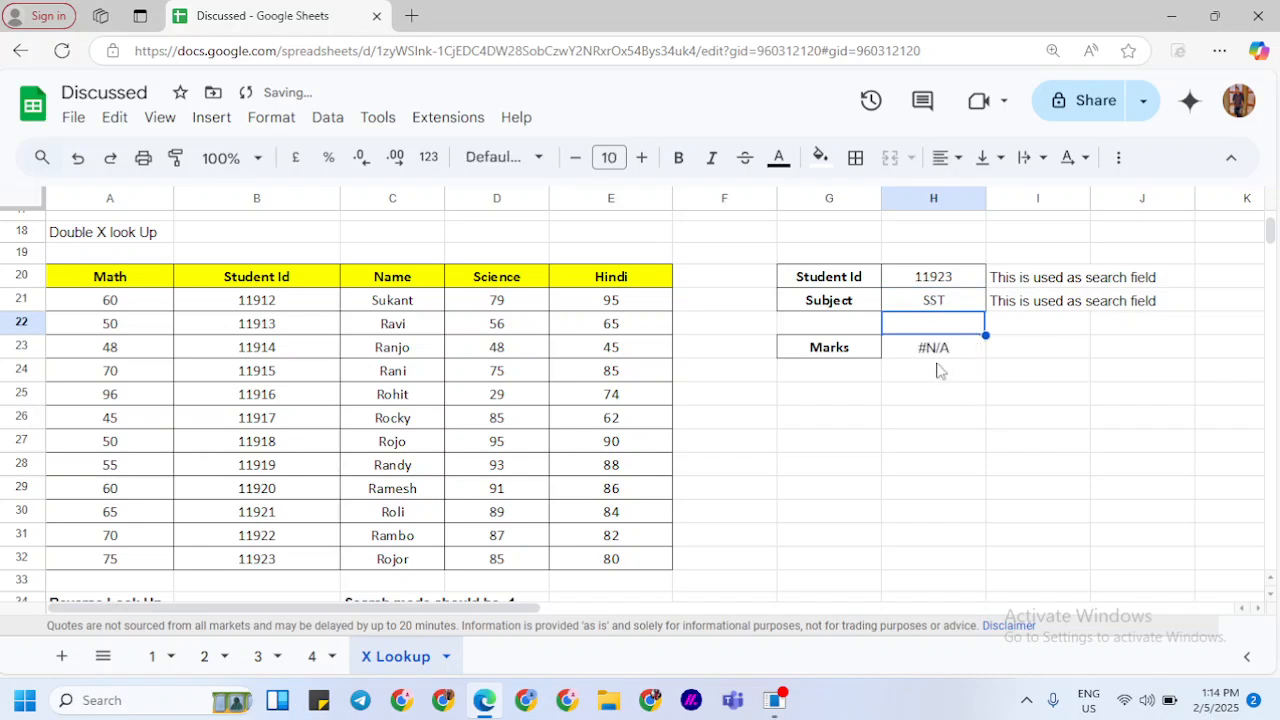
Step: Examine the error on the Marks cell H23 and review its nested XLOOKUP formula without changing it
{"action": "mouse_move", "coordinate": [936, 362]}
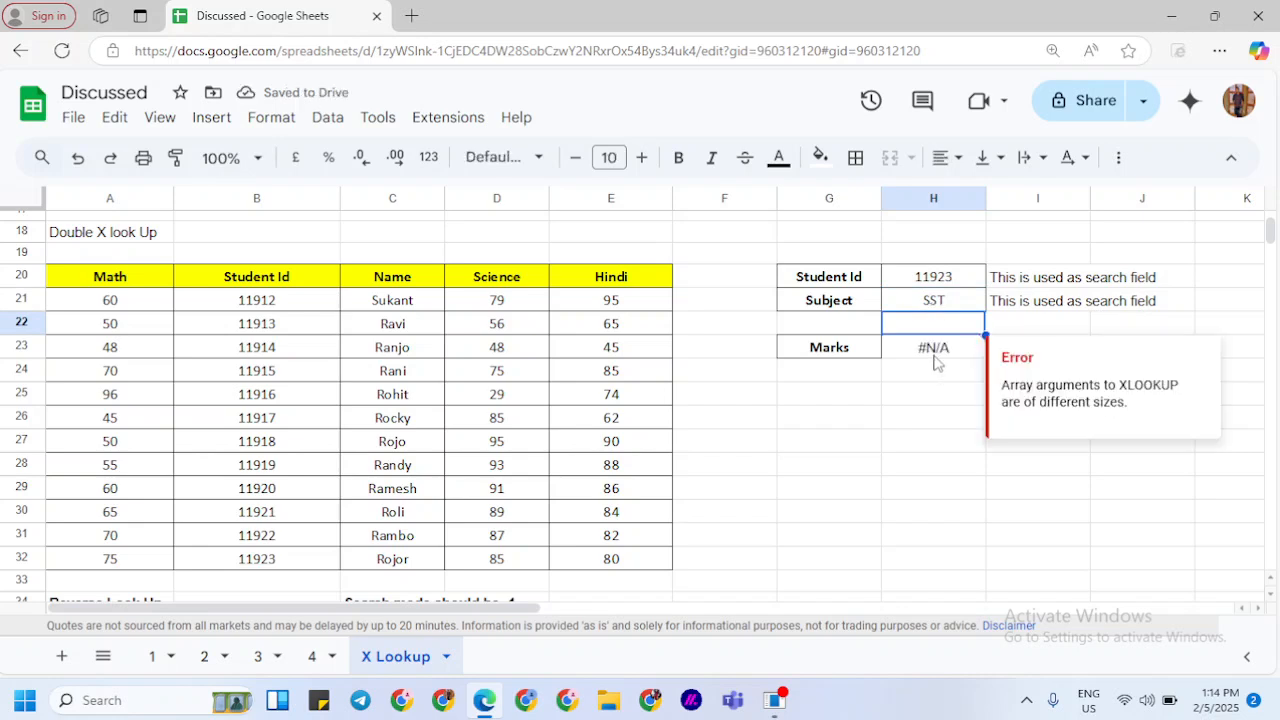
{"action": "left_click", "coordinate": [934, 351]}
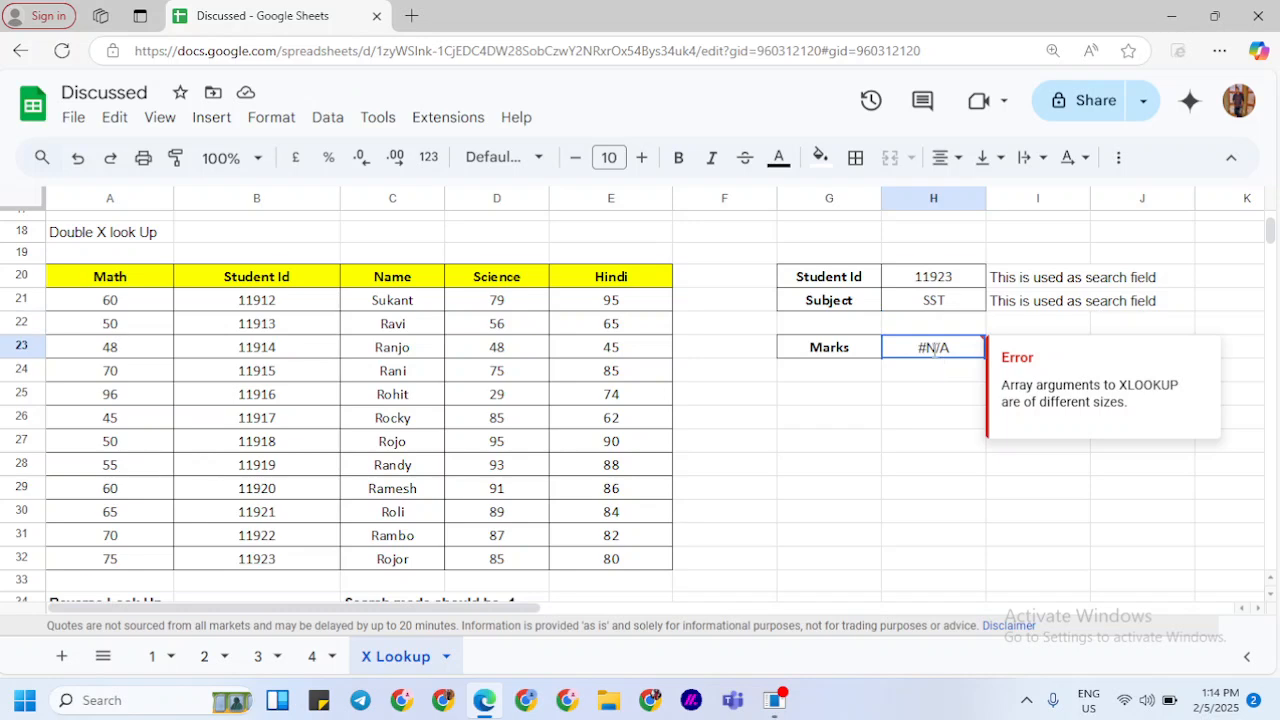
{"action": "double_click", "coordinate": [934, 347]}
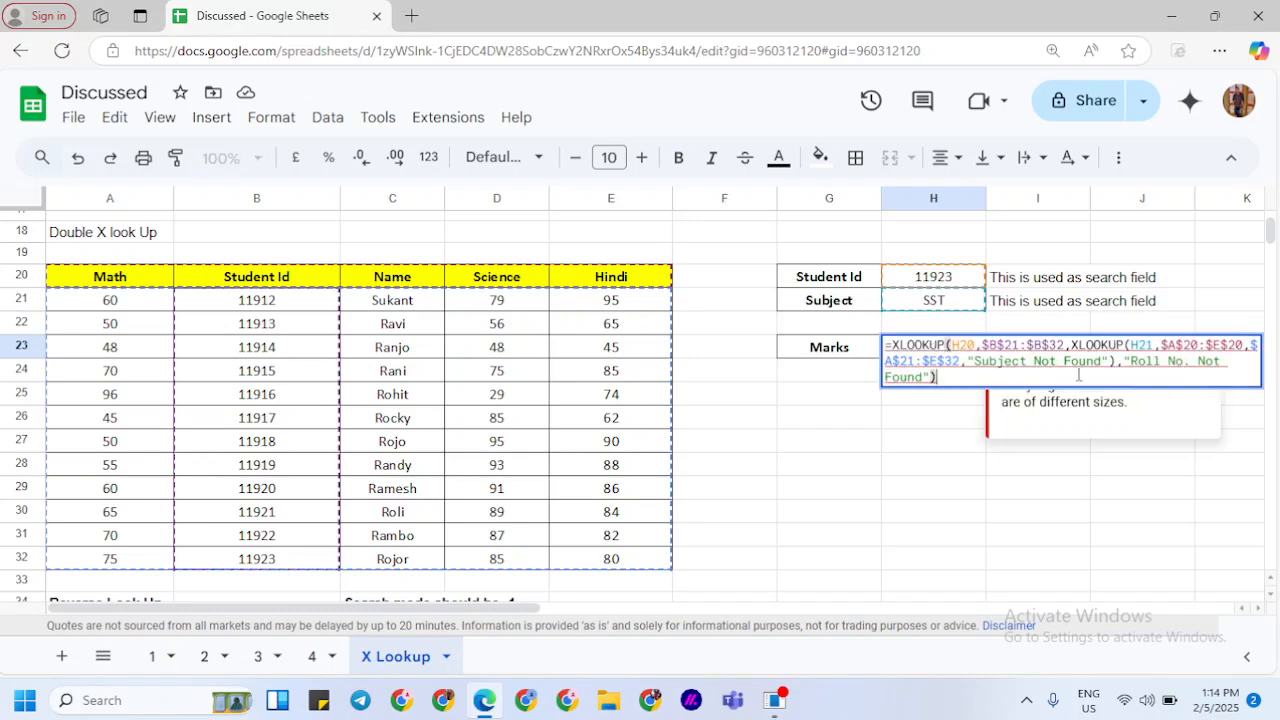
{"action": "left_click", "coordinate": [1104, 362]}
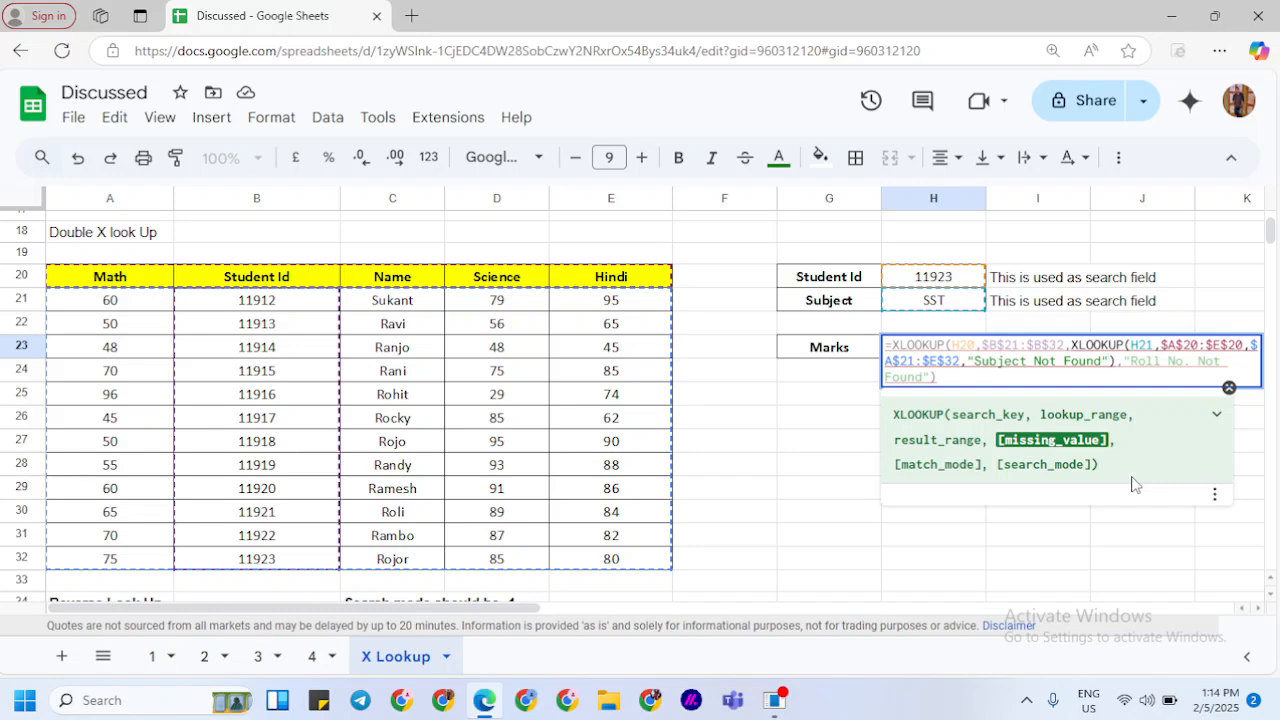
{"action": "key", "text": "Return"}
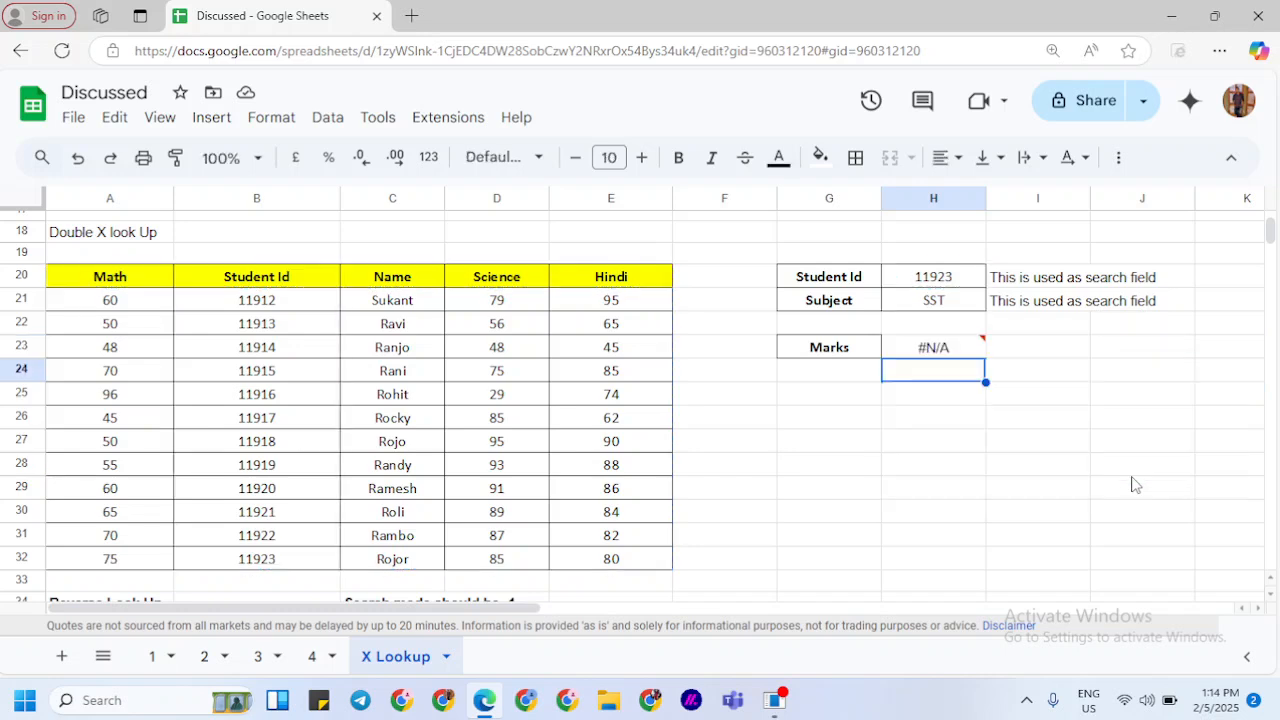
{"action": "left_click", "coordinate": [984, 343]}
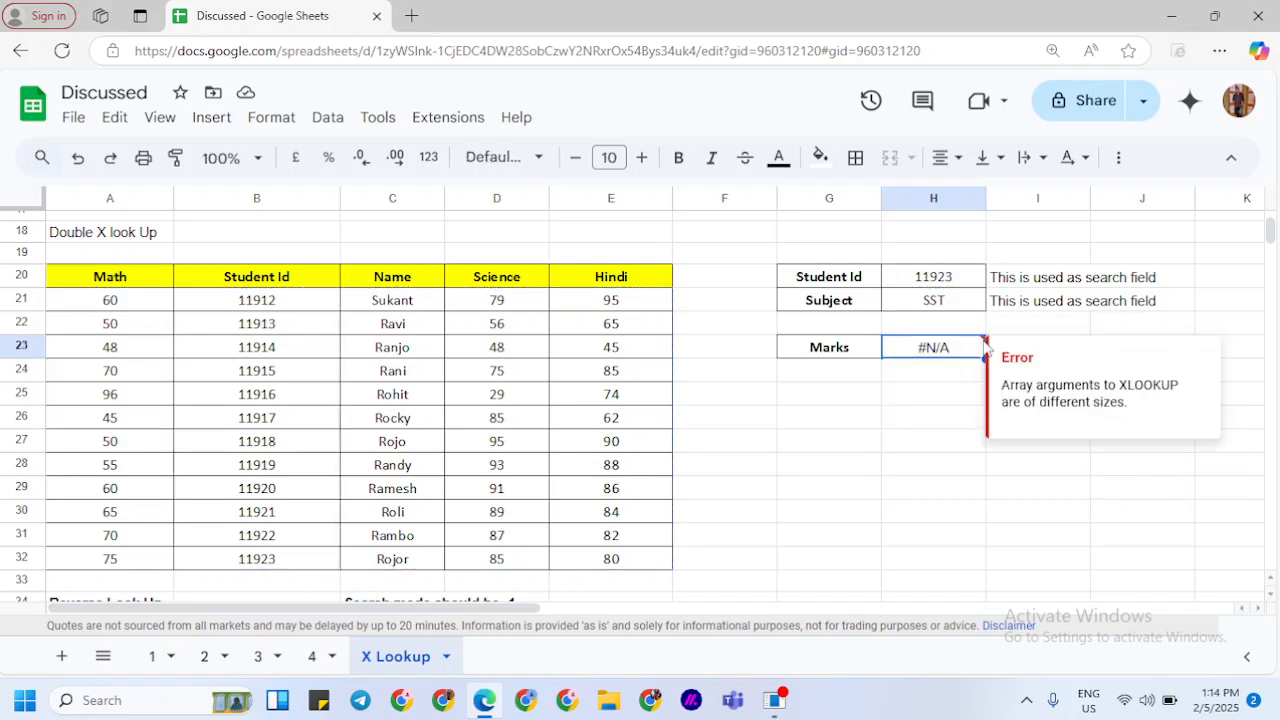
{"action": "double_click", "coordinate": [940, 360]}
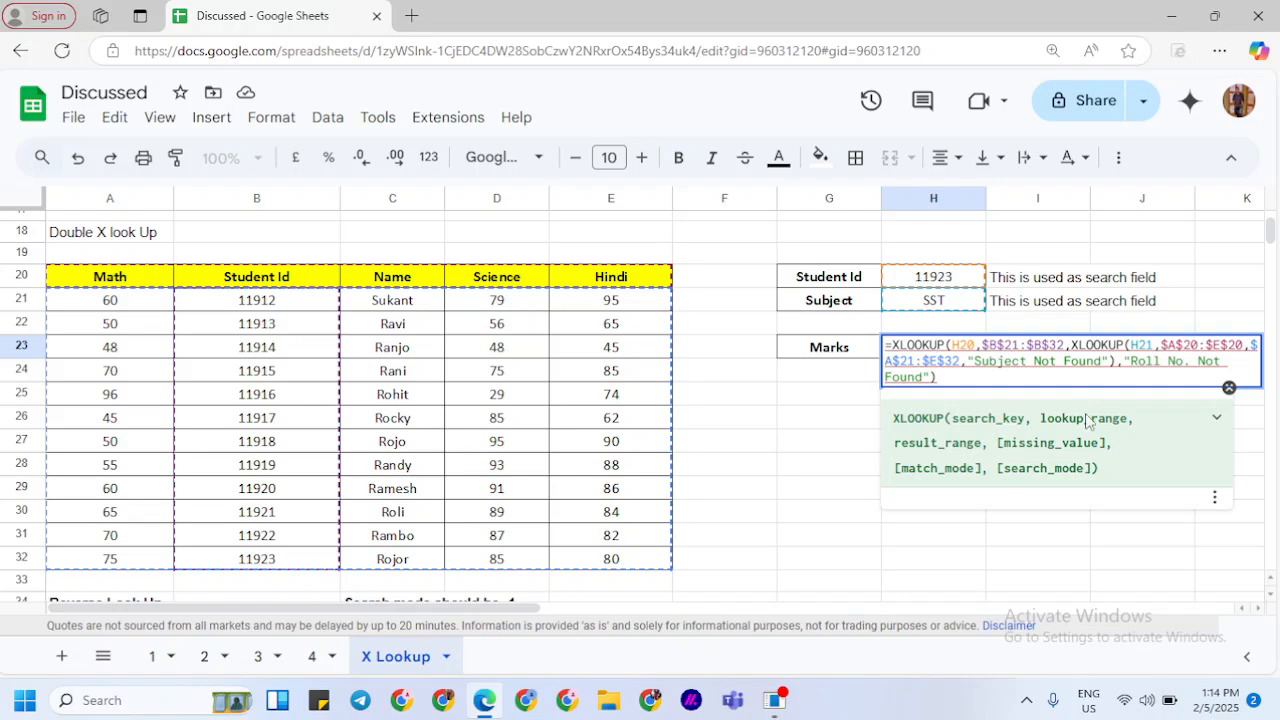
{"action": "key", "text": "Return"}
{"action": "left_click", "coordinate": [876, 448]}
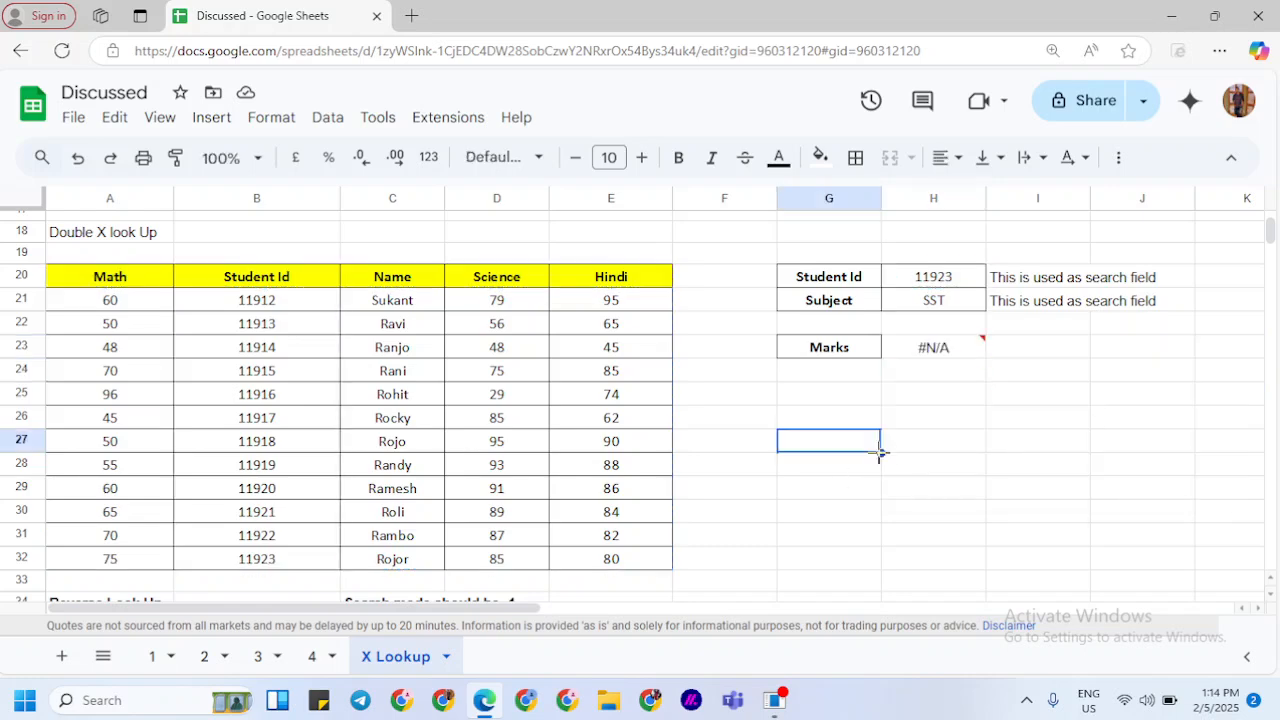
Step: Replace the Subject in H21 with Name
{"action": "scroll", "coordinate": [890, 436], "scroll_direction": "down", "scroll_amount": 2}
{"action": "scroll", "coordinate": [894, 431], "scroll_direction": "up", "scroll_amount": 2}
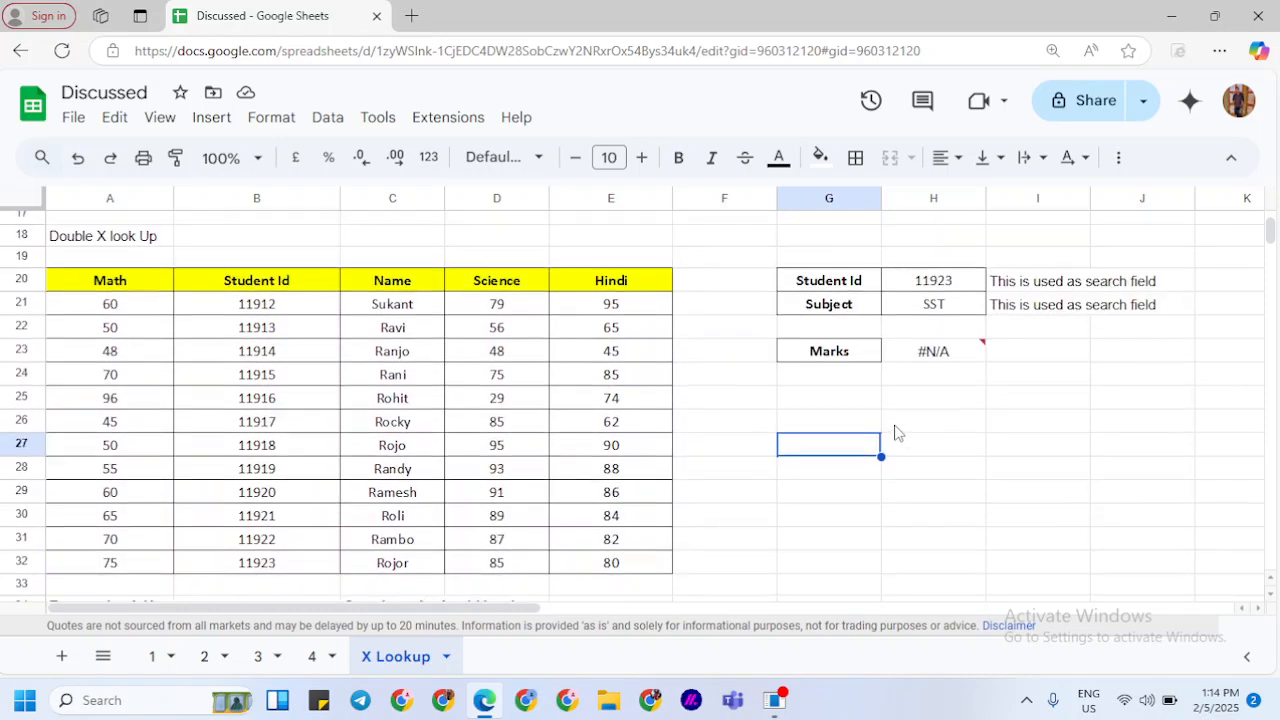
{"action": "left_click", "coordinate": [920, 312]}
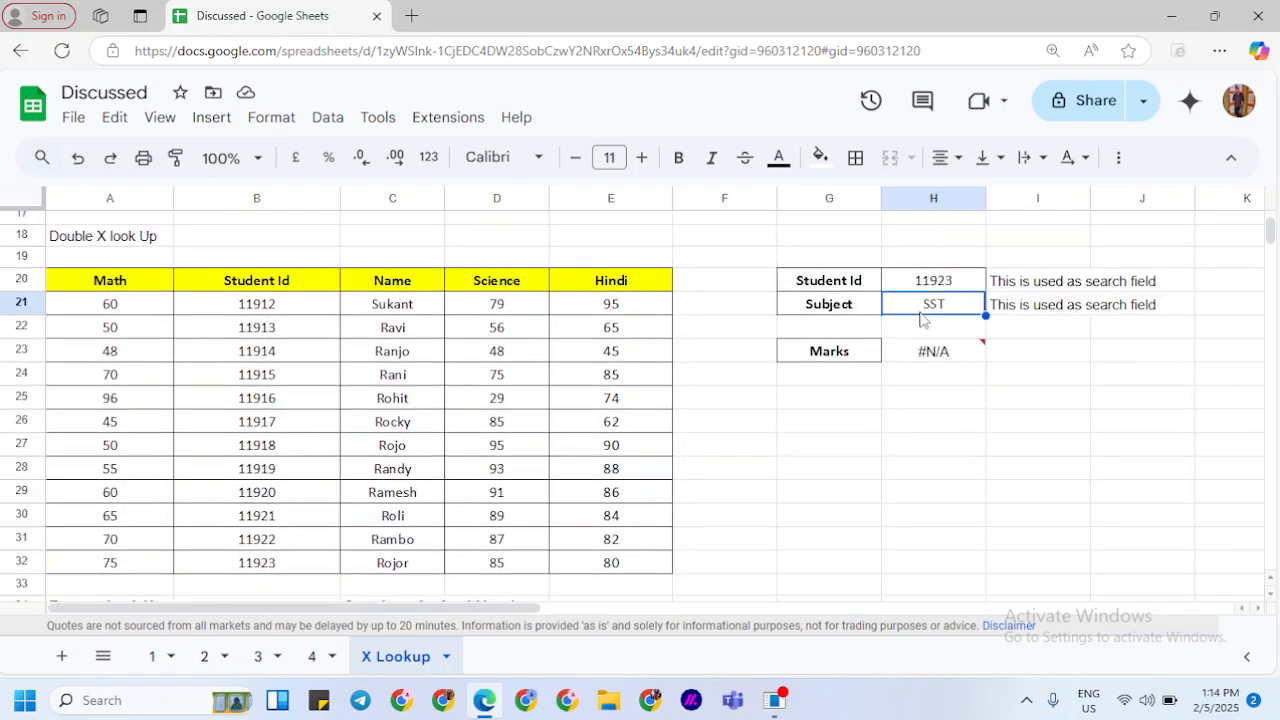
{"action": "type", "text": "S"}
{"action": "key", "text": "BackSpace"}
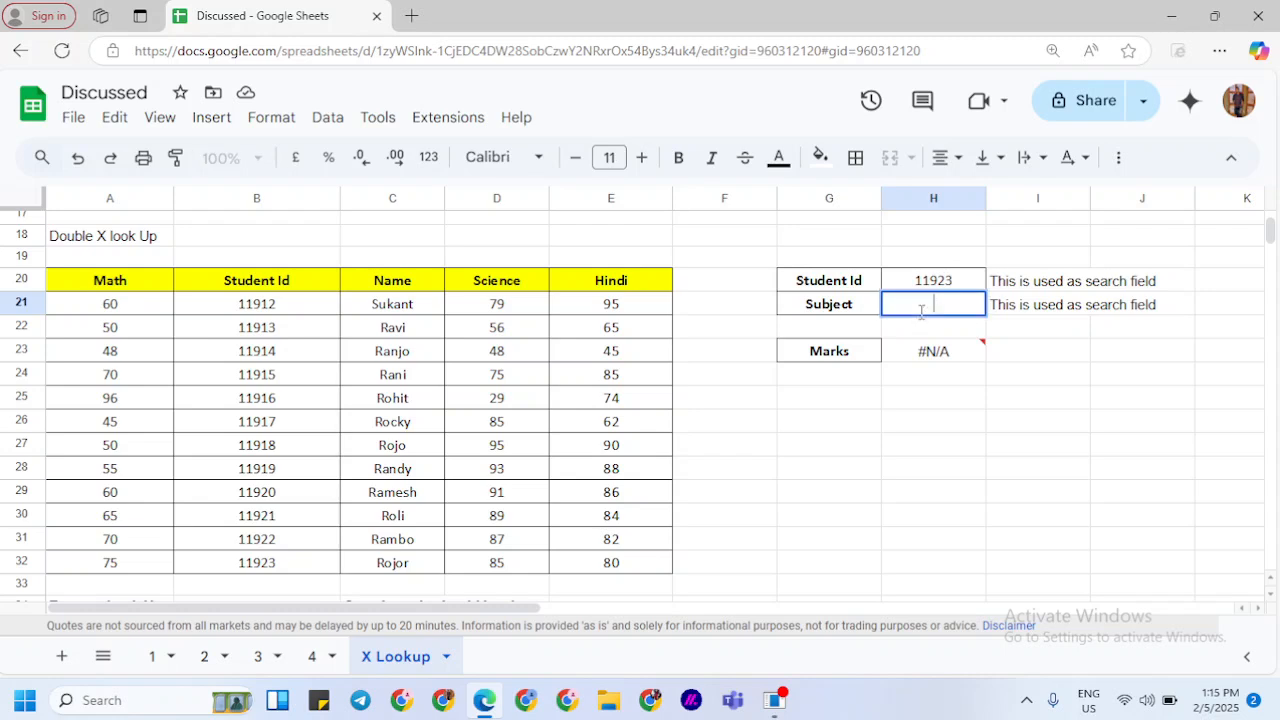
{"action": "type", "text": "Name"}
{"action": "key", "text": "Return"}
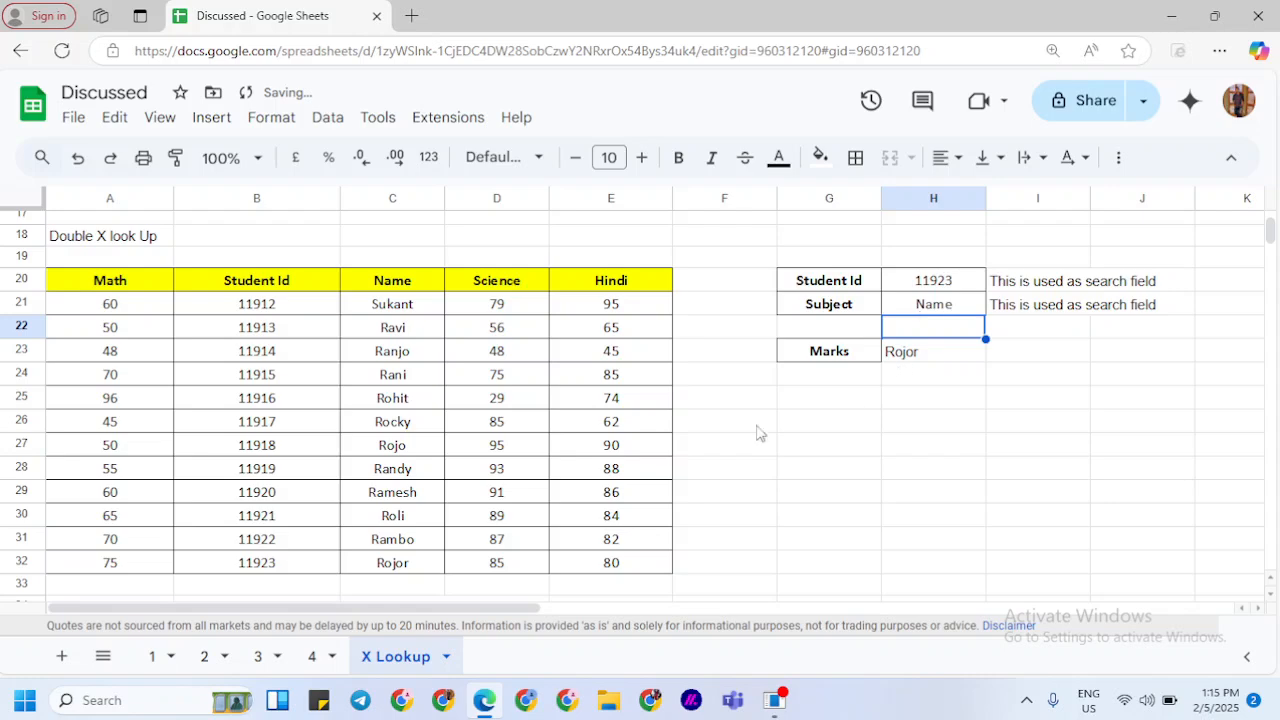
Step: In the Reverse Look Up section, replace the Subject in H37 with Name
{"action": "scroll", "coordinate": [459, 578], "scroll_direction": "down", "scroll_amount": 5}
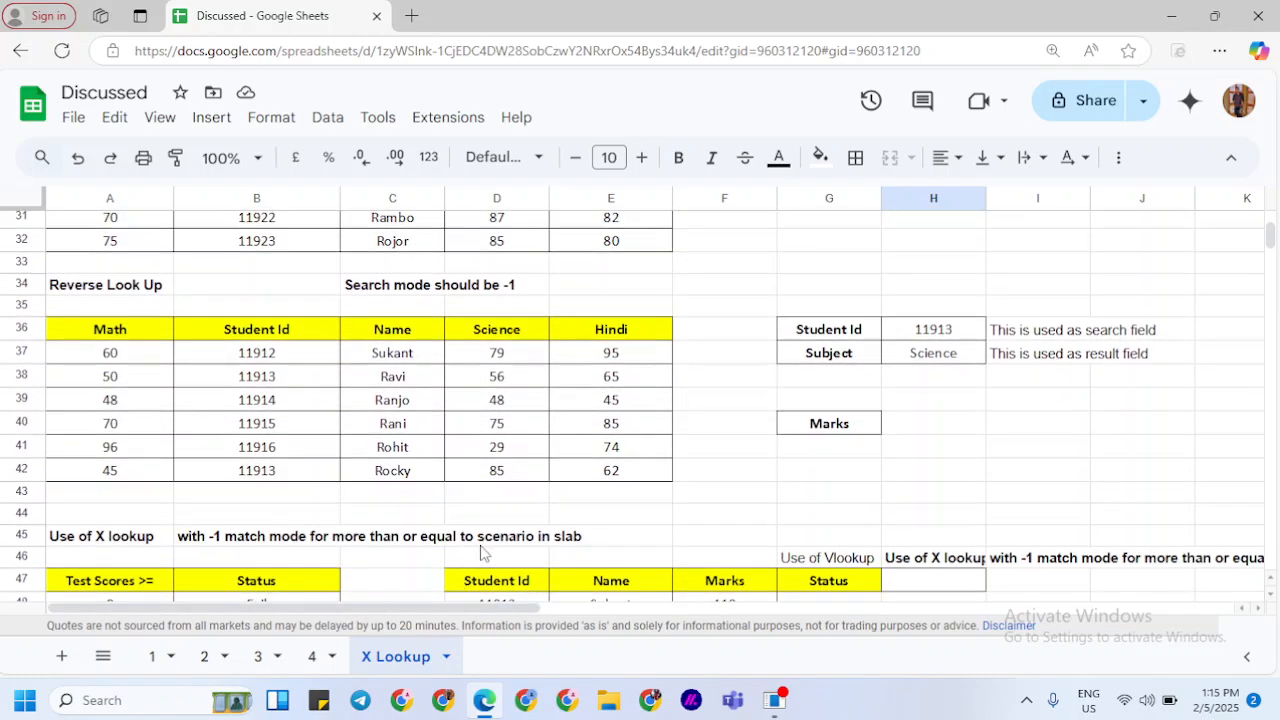
{"action": "scroll", "coordinate": [480, 553], "scroll_direction": "up", "scroll_amount": 1}
{"action": "scroll", "coordinate": [480, 553], "scroll_direction": "down", "scroll_amount": 1}
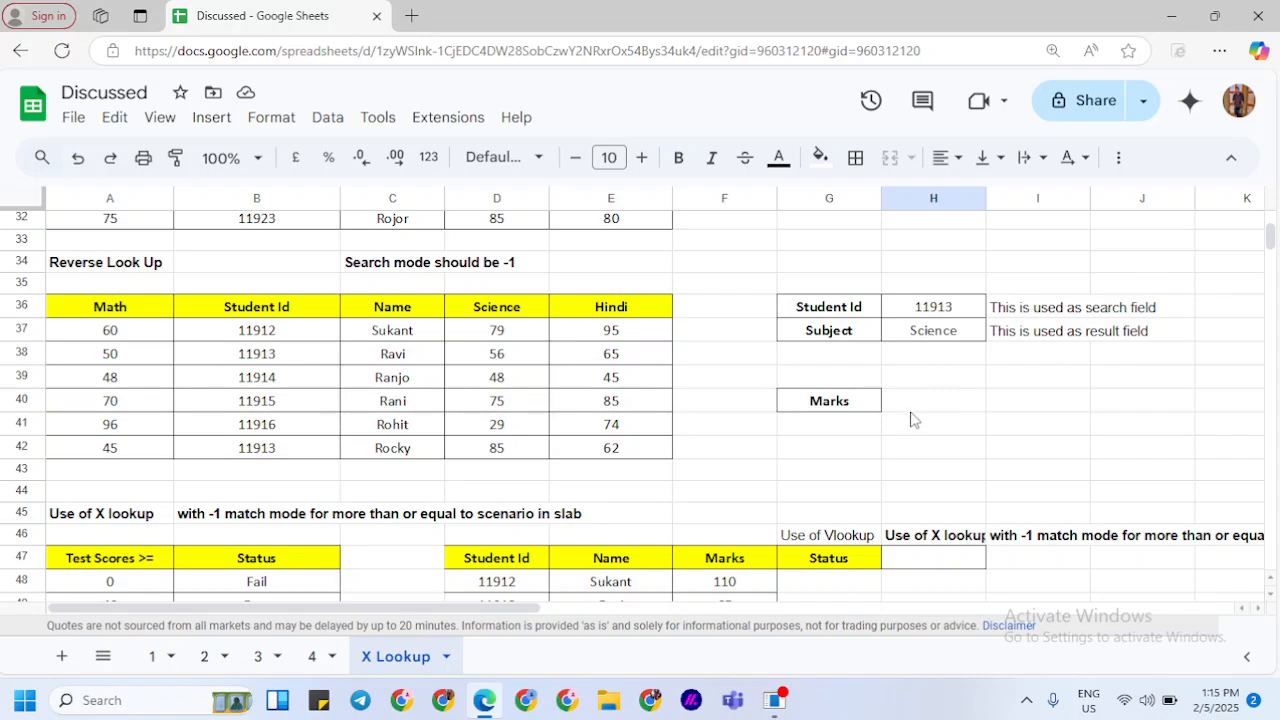
{"action": "left_click", "coordinate": [915, 340]}
{"action": "double_click", "coordinate": [914, 338]}
{"action": "key", "text": "BackSpace"}
{"action": "key", "text": "BackSpace"}
{"action": "key", "text": "BackSpace"}
{"action": "key", "text": "BackSpace"}
{"action": "key", "text": "BackSpace"}
{"action": "key", "text": "BackSpace"}
{"action": "key", "text": "BackSpace"}
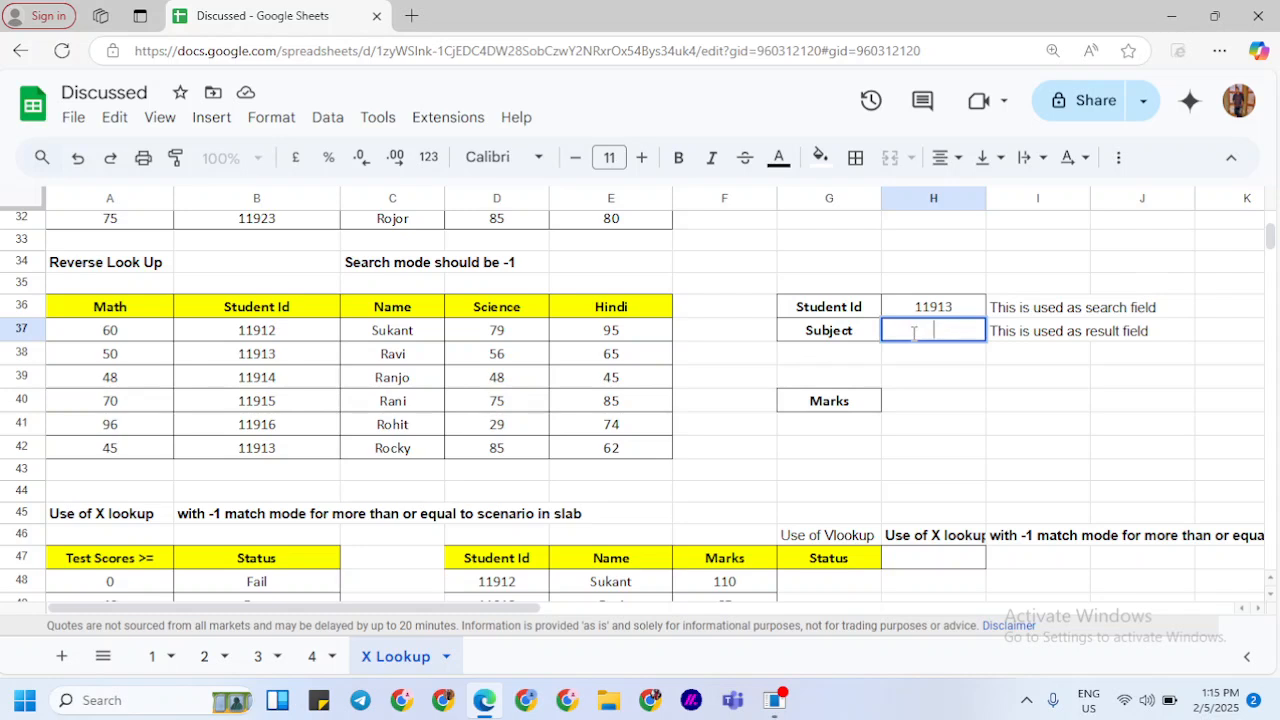
{"action": "type", "text": "Name"}
{"action": "key", "text": "Return"}
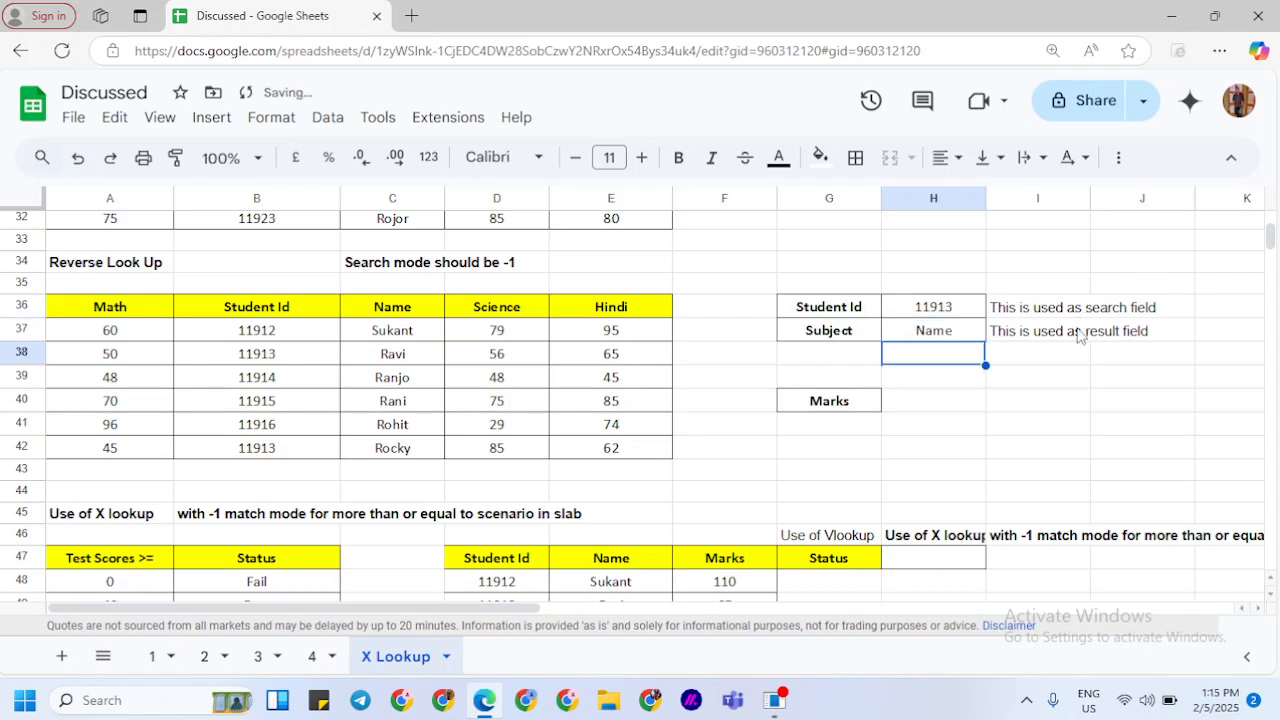
Step: Start an XLOOKUP formula in the Reverse Look Up section's Marks cell H40 with the Student Id cell H36 as its search key
{"action": "left_click", "coordinate": [913, 403]}
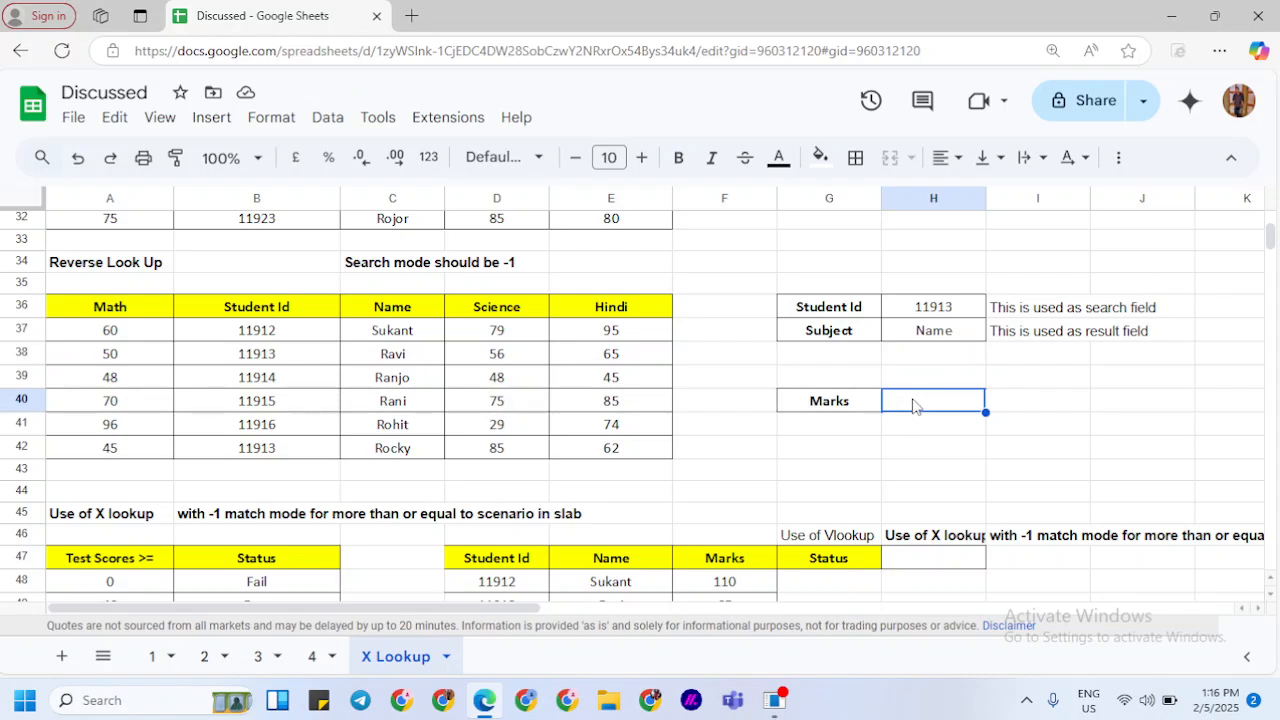
{"action": "type", "text": "="}
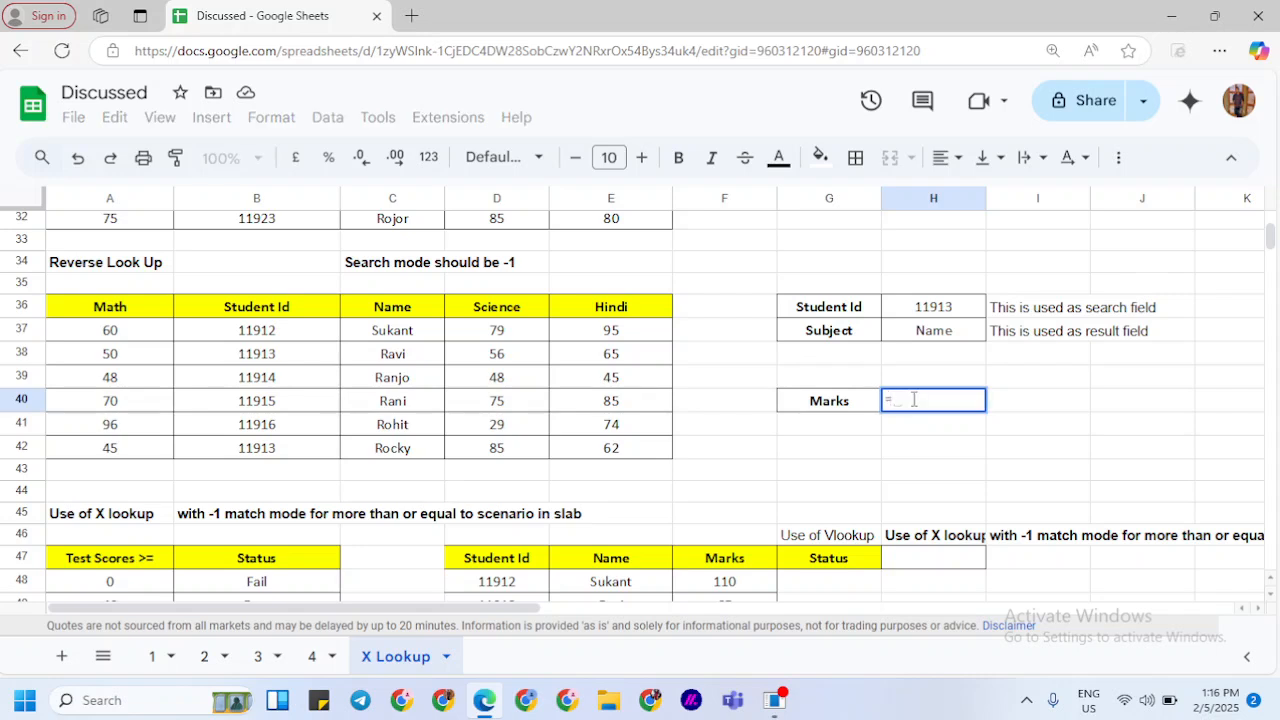
{"action": "type", "text": "XL"}
{"action": "key", "text": "Tab"}
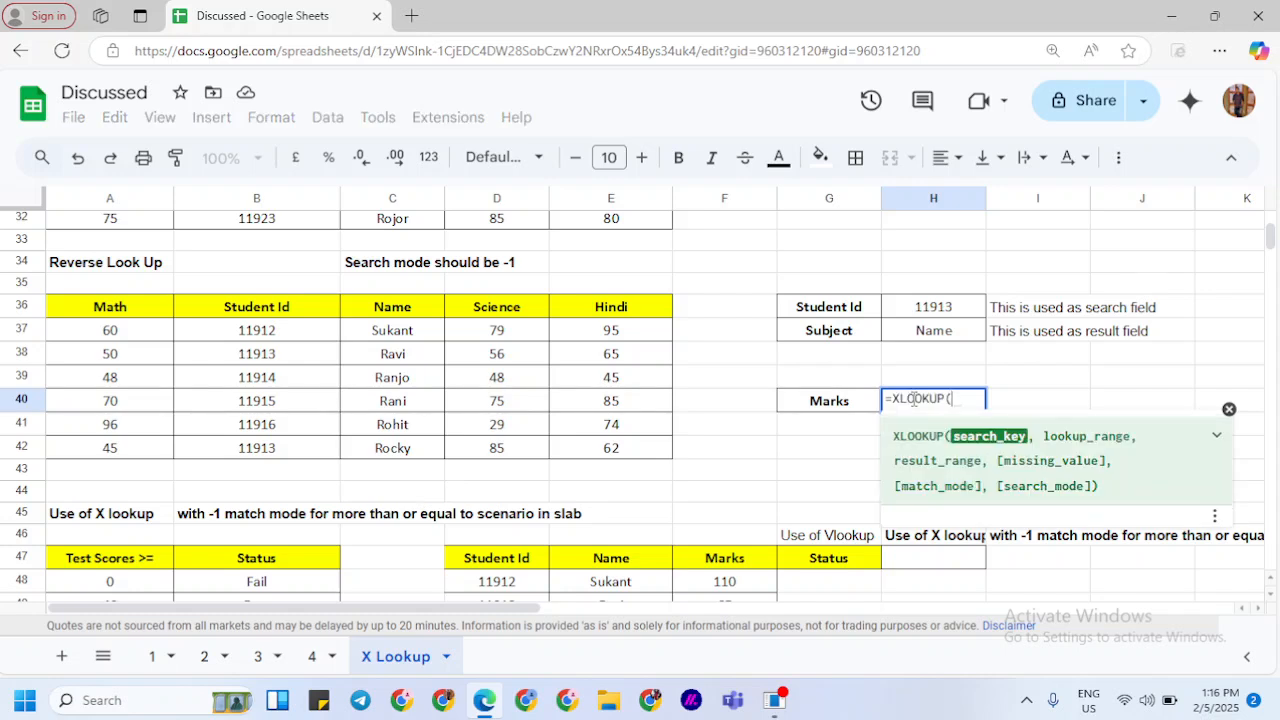
{"action": "left_click", "coordinate": [940, 317]}
{"action": "type", "text": ","}
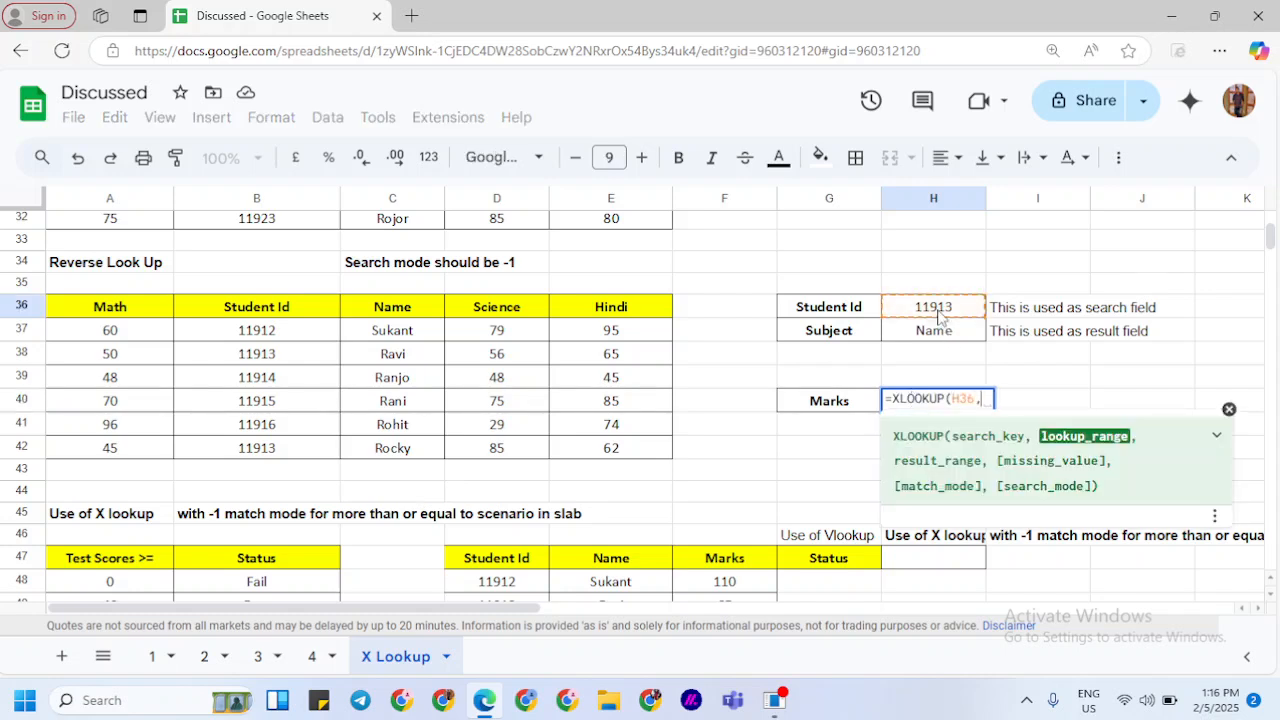
Step: Use the Student Id column $B$37:$B$42 as the XLOOKUP's absolute lookup range
{"action": "left_click", "coordinate": [284, 336]}
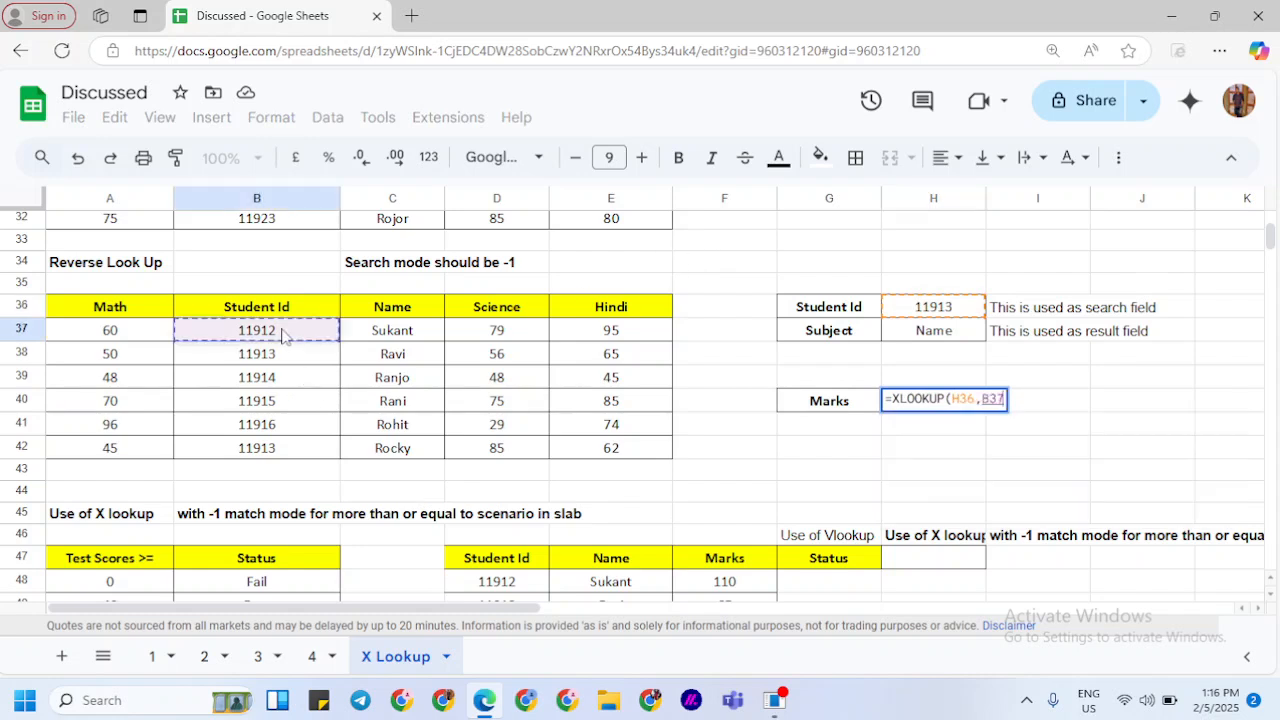
{"action": "key", "text": "ctrl+shift+Down"}
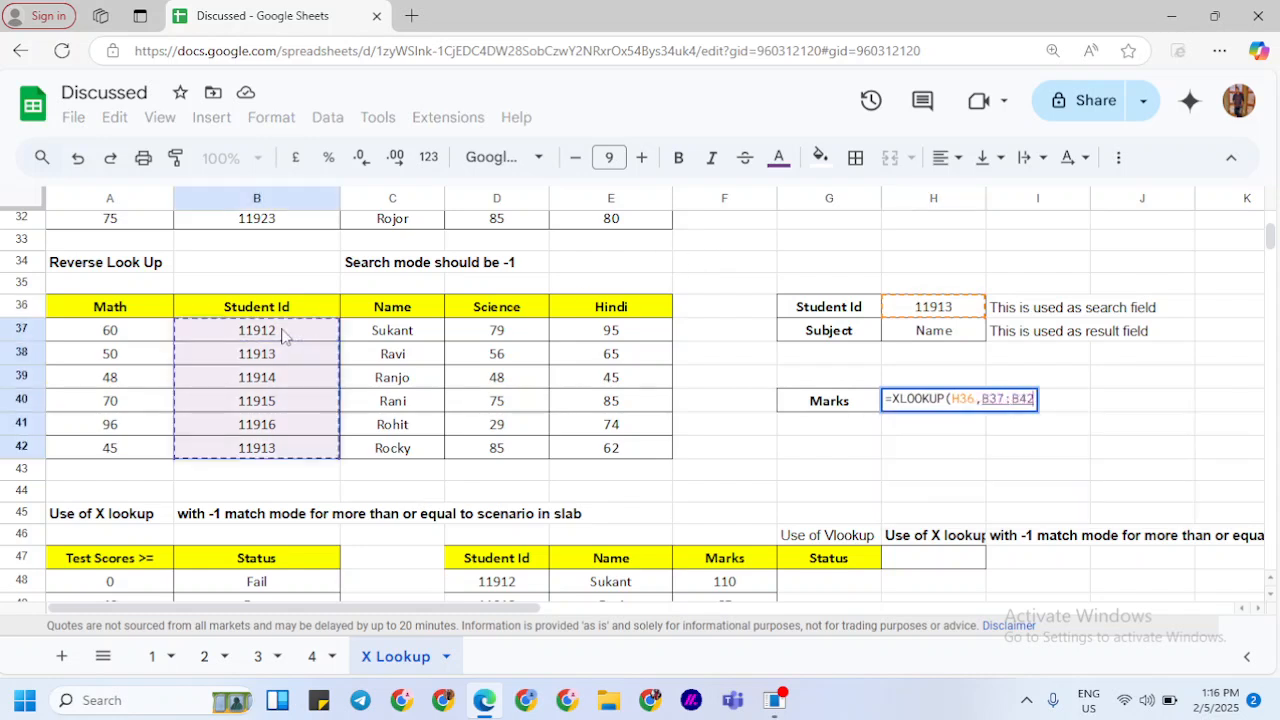
{"action": "key", "text": "F4"}
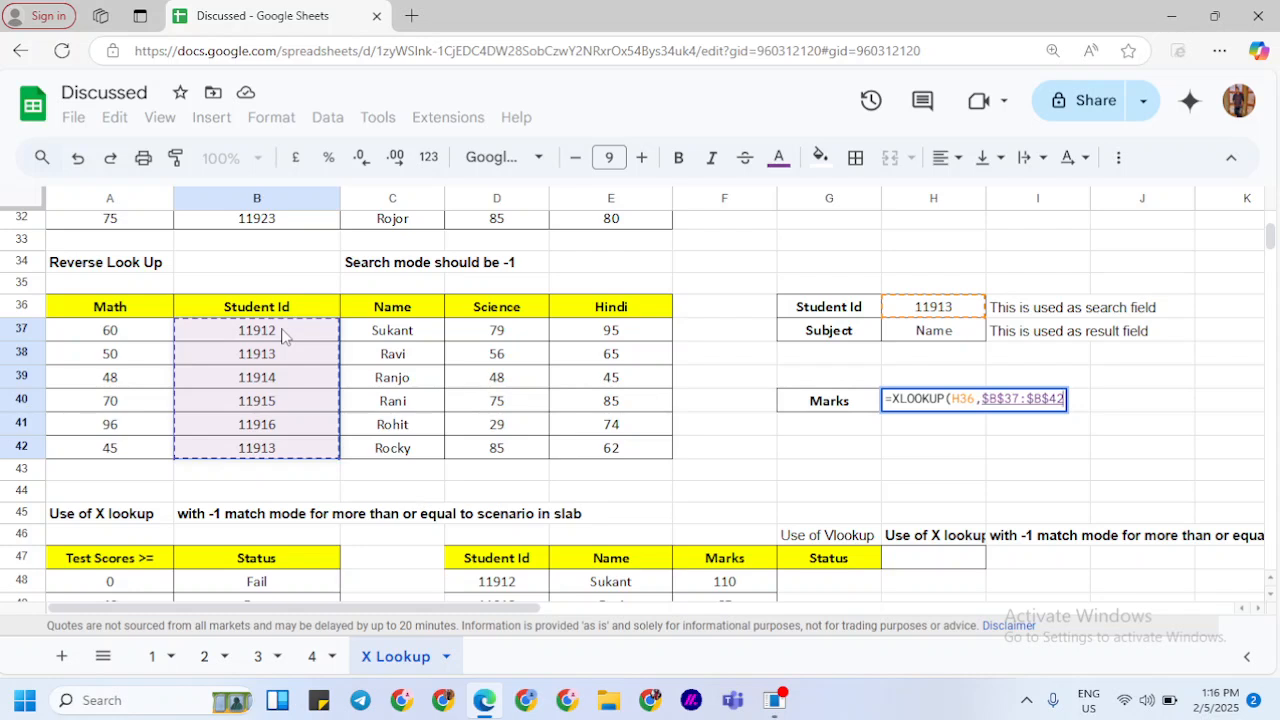
{"action": "type", "text": ","}
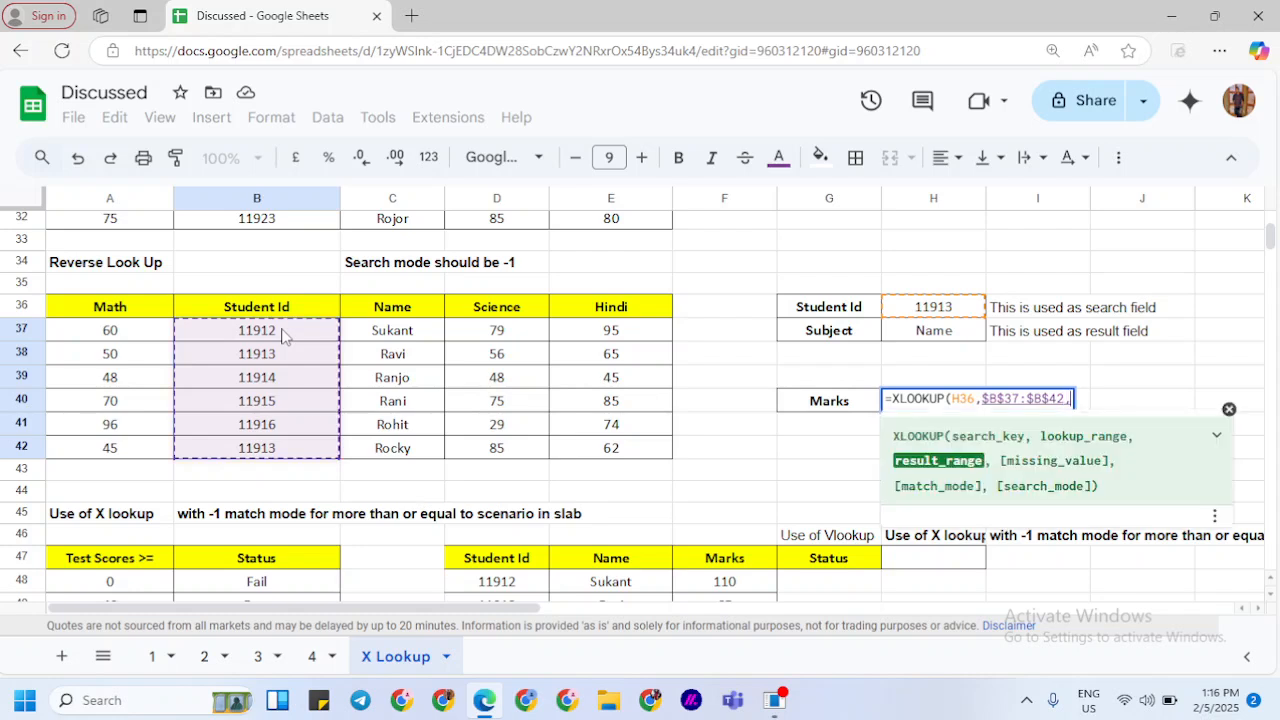
Step: Use the Name column $C$37:$C$42 as the XLOOKUP's absolute result range
{"action": "left_click", "coordinate": [388, 337]}
{"action": "key", "text": "ctrl+shift+Down"}
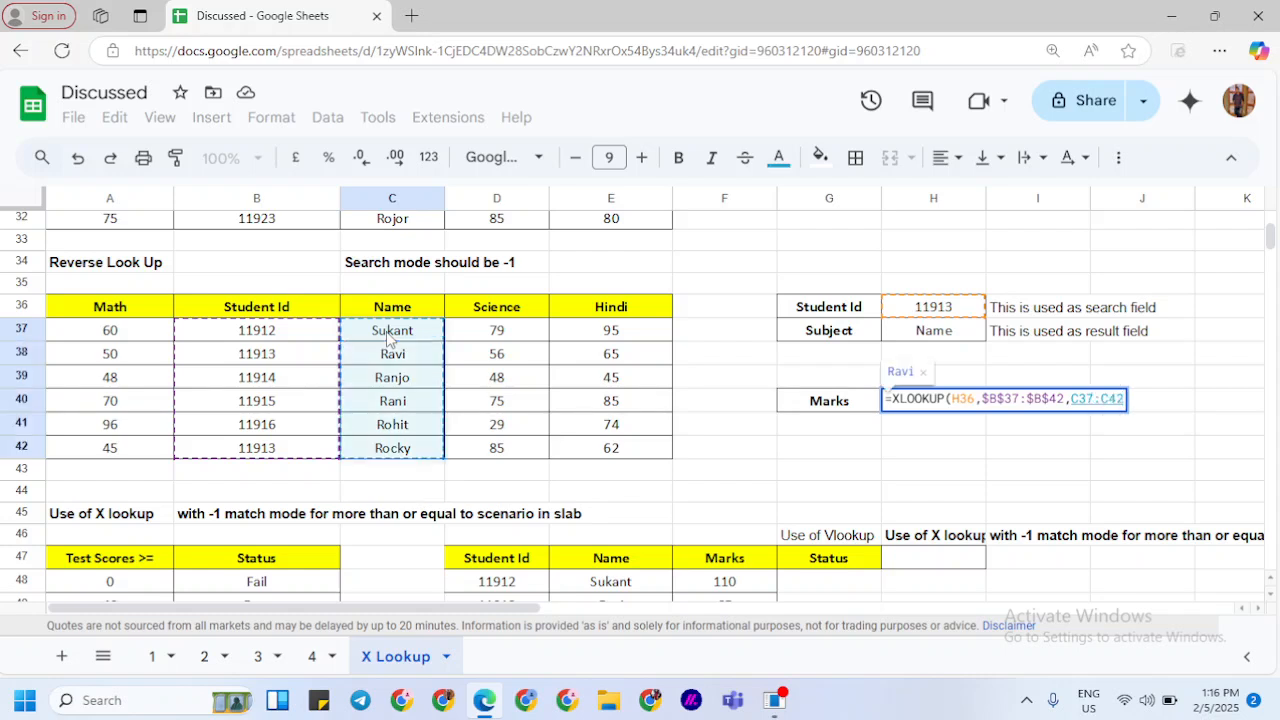
{"action": "key", "text": "F4"}
{"action": "type", "text": ","}
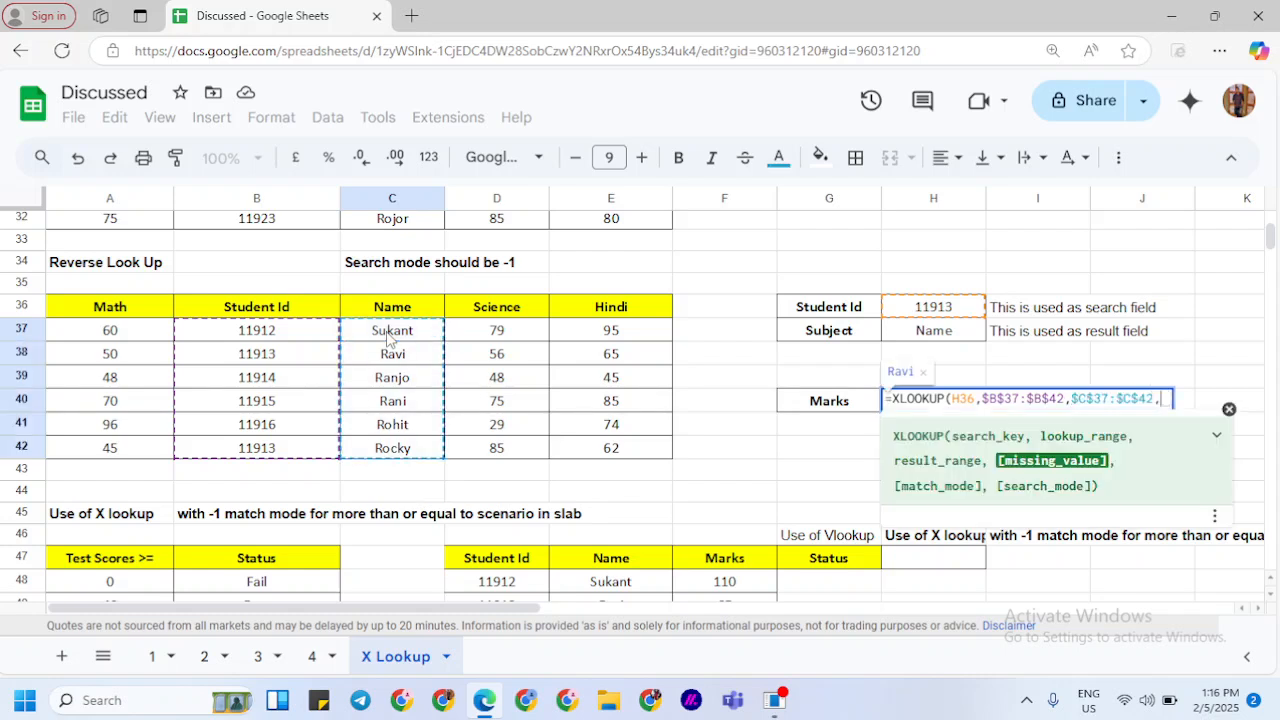
{"action": "type", "text": "\""}
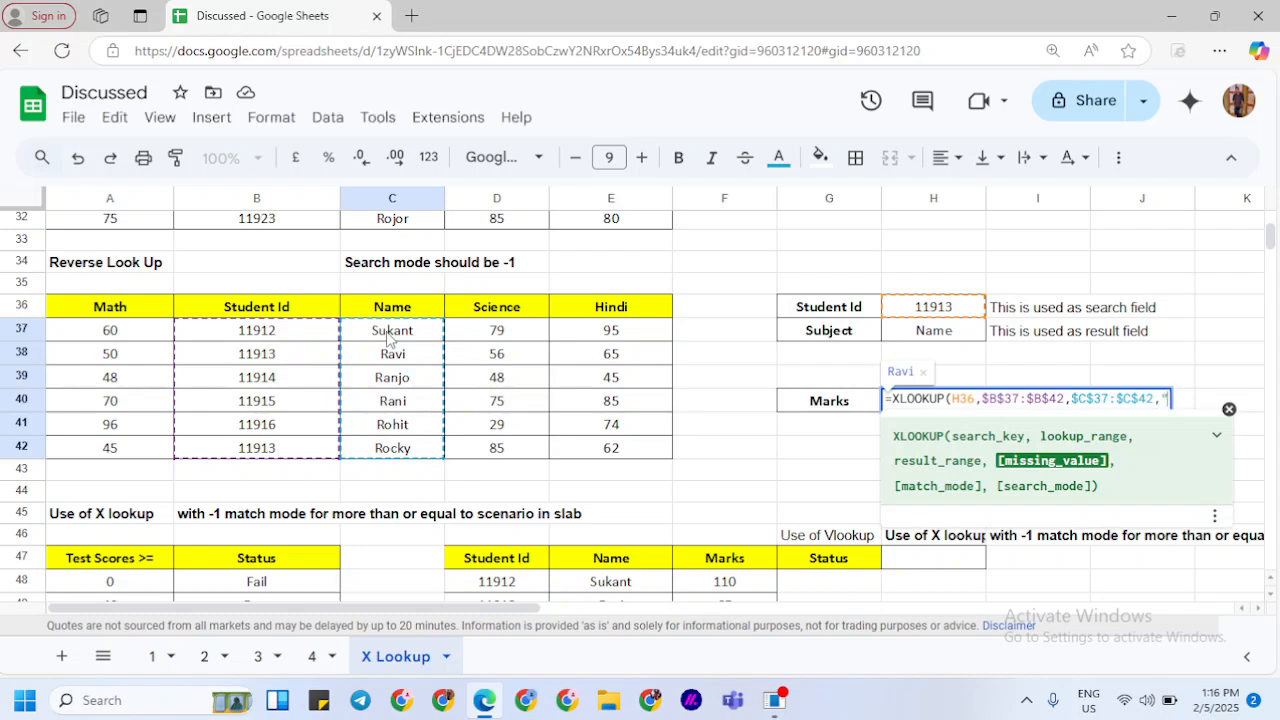
{"action": "type", "text": "NA\","}
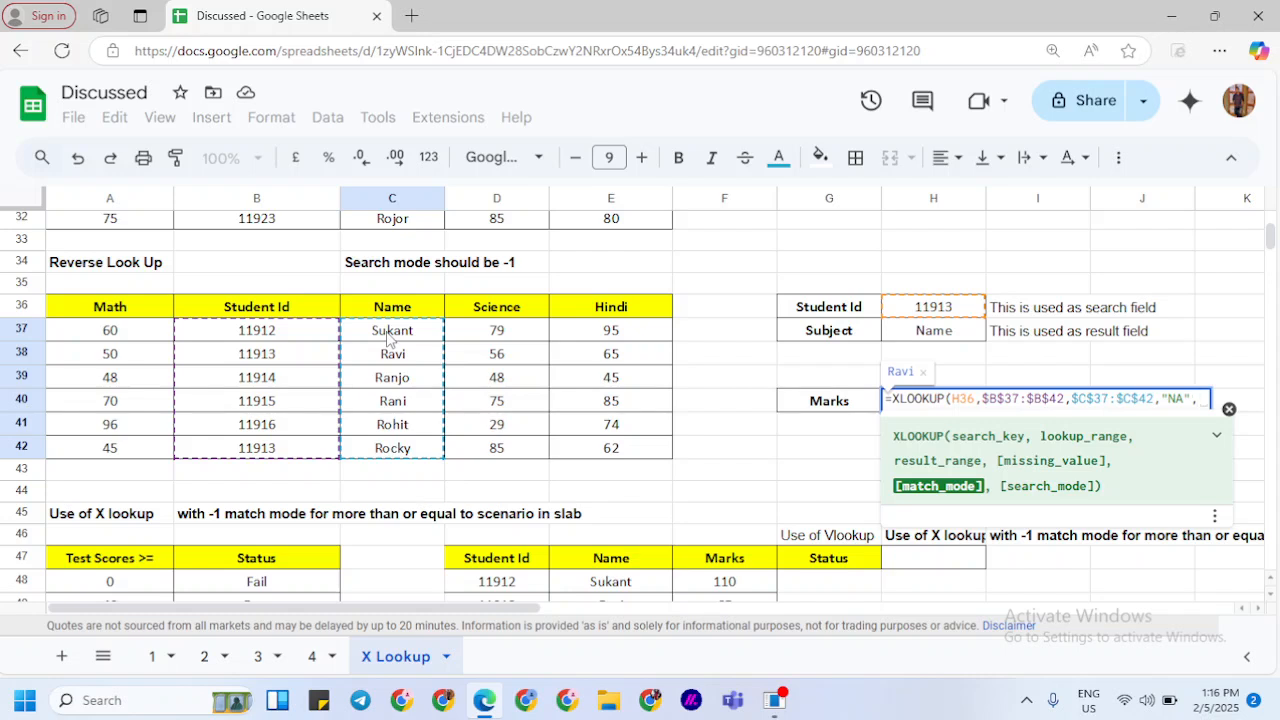
{"action": "type", "text": "p"}
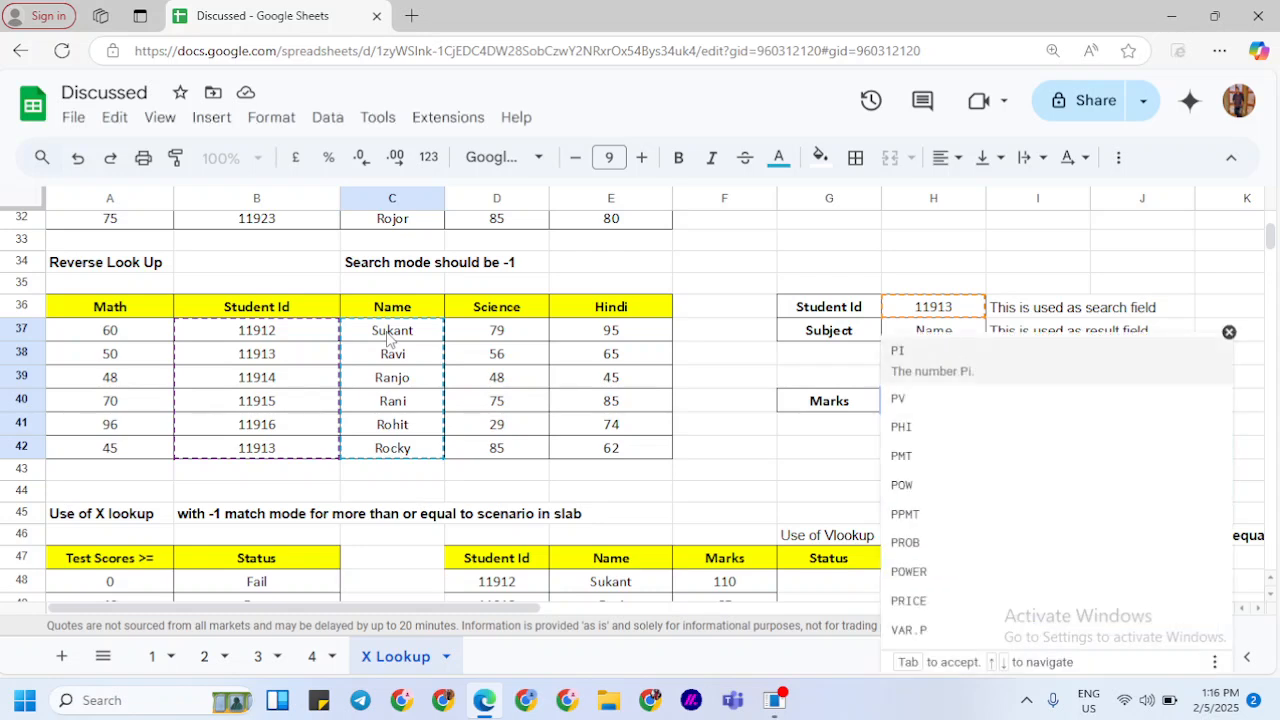
{"action": "key", "text": "Escape"}
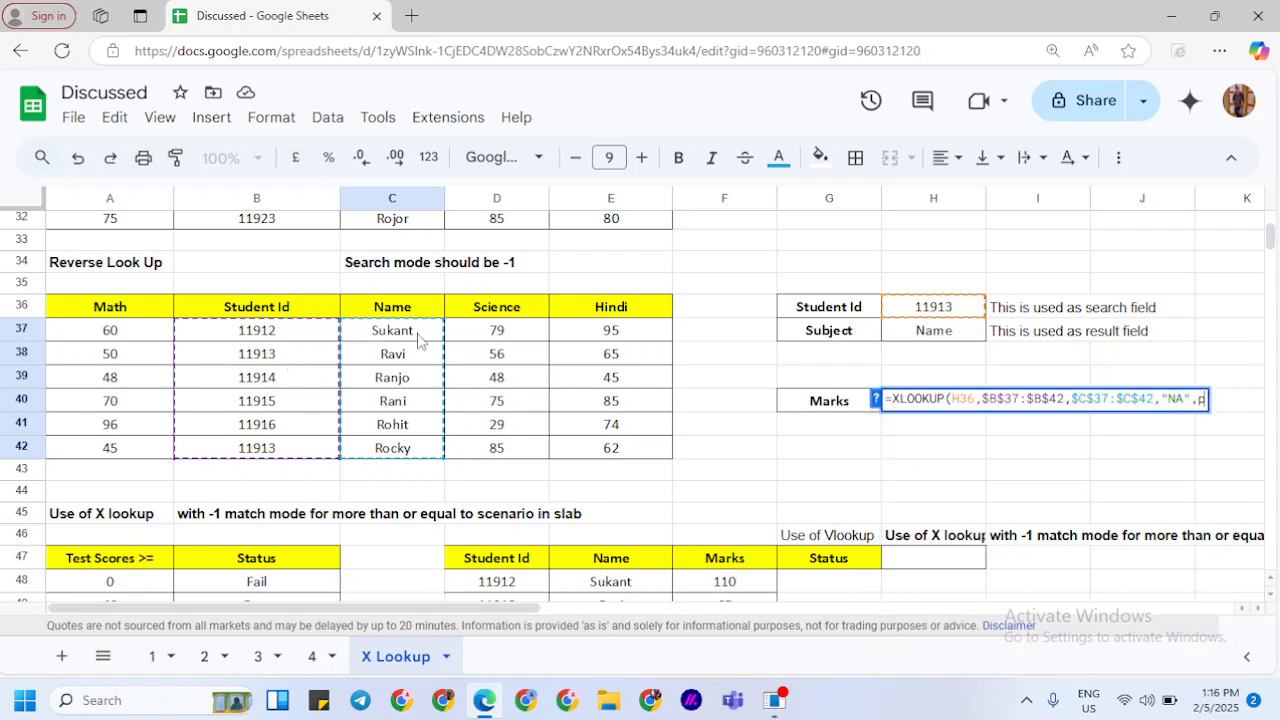
{"action": "key", "text": "Escape"}
{"action": "type", "text": "r"}
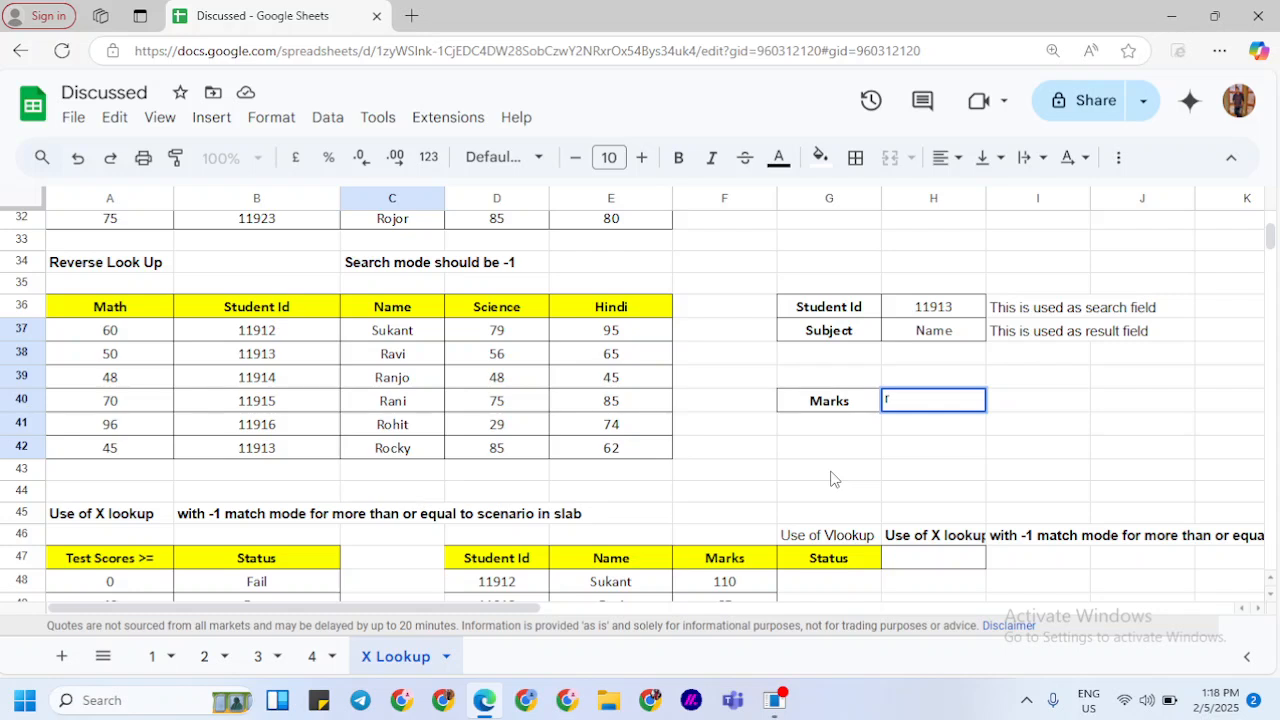
{"action": "key", "text": "Escape"}
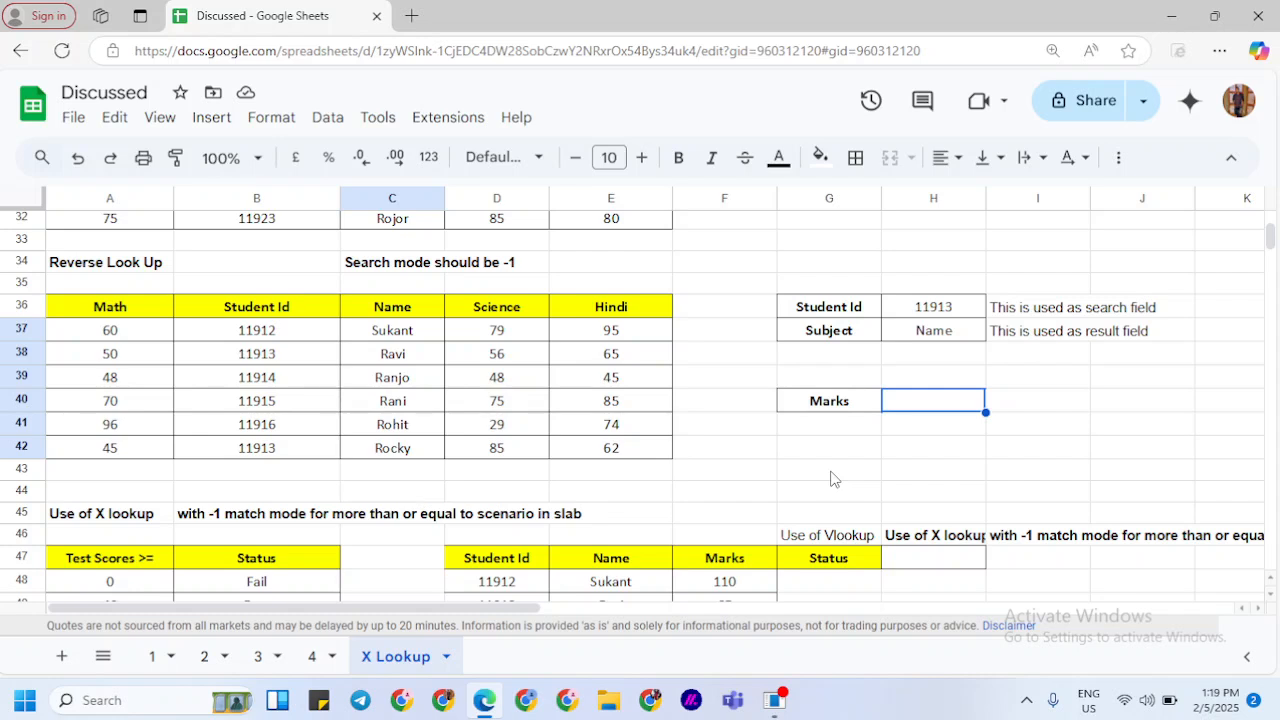
Step: Start an XLOOKUP formula in Marks cell H40 of the Reverse Look Up section, with Student Id cell H36 as the search key
{"action": "type", "text": "="}
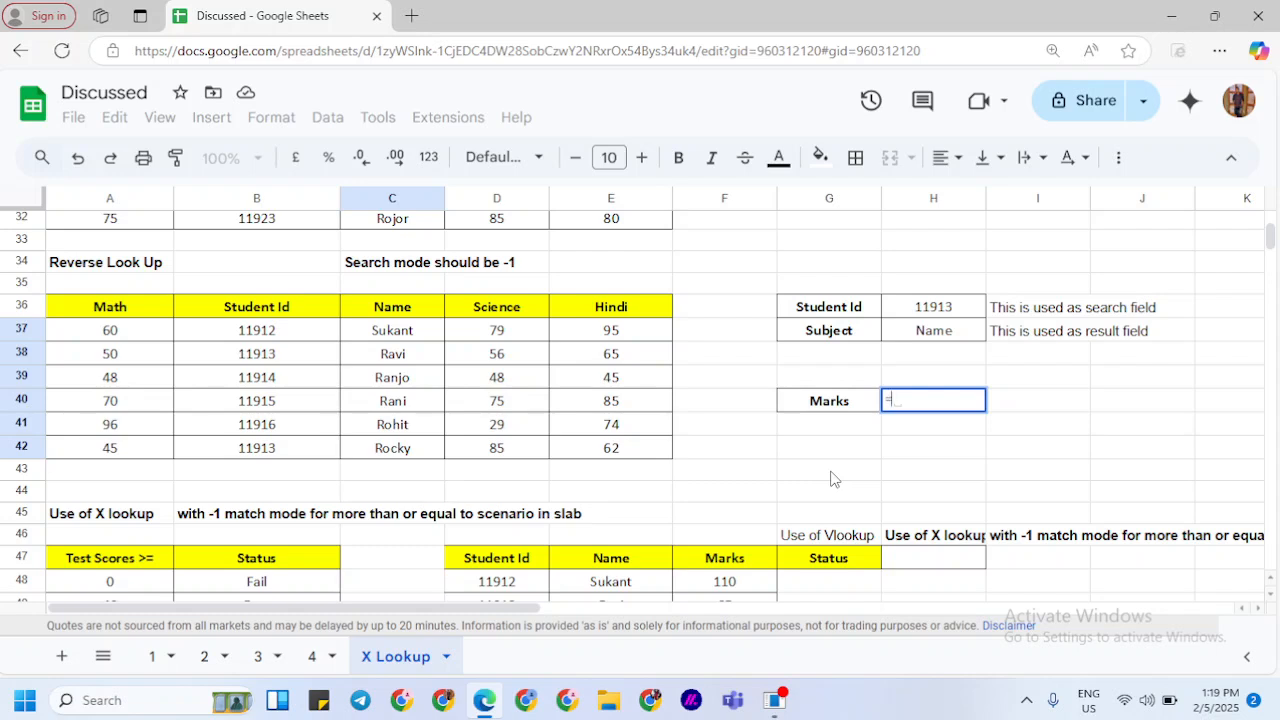
{"action": "type", "text": "xl"}
{"action": "key", "text": "Tab"}
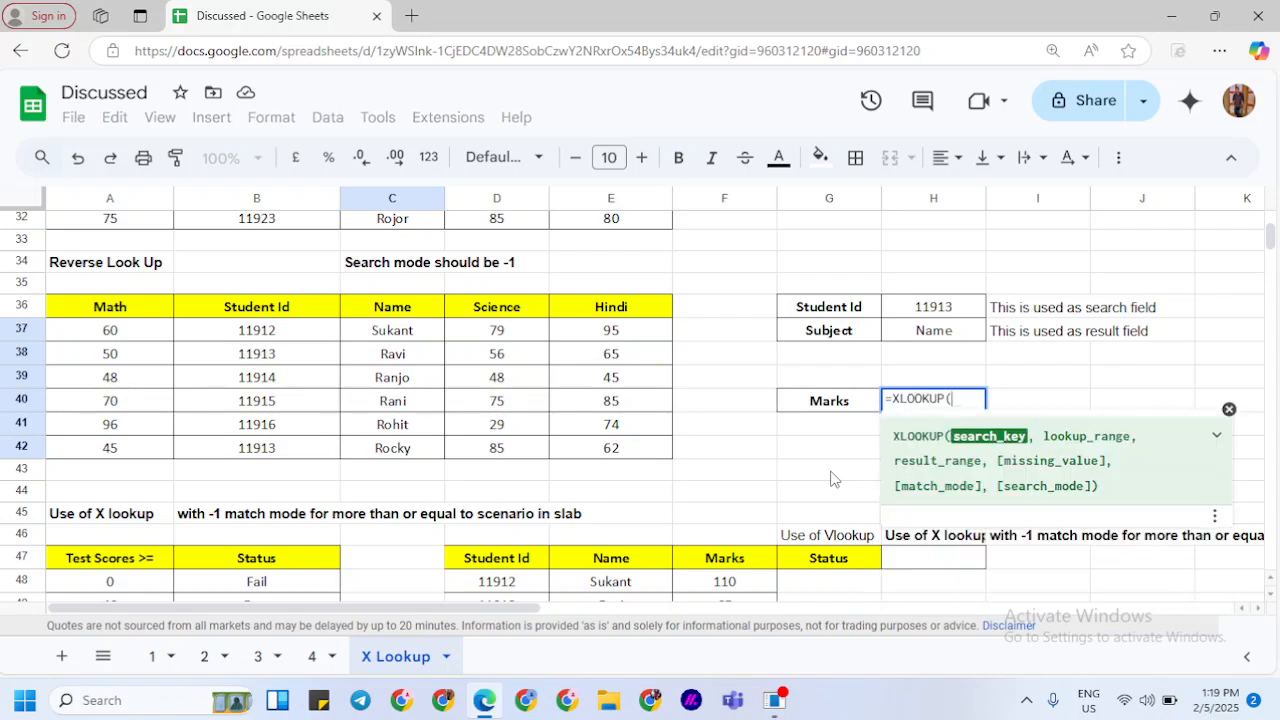
{"action": "left_click", "coordinate": [965, 310]}
{"action": "type", "text": ","}
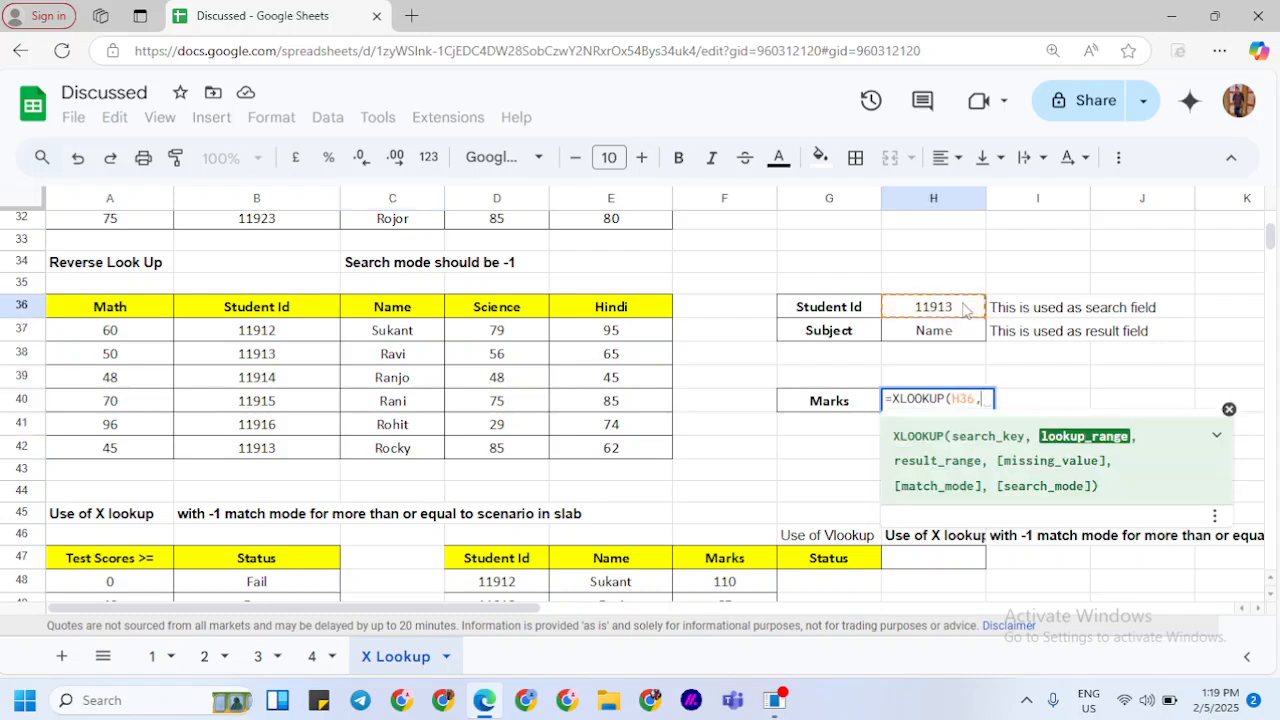
Step: Set the XLOOKUP's lookup range to the Student Id column as the absolute reference $B$37:$B$42
{"action": "left_click", "coordinate": [267, 339]}
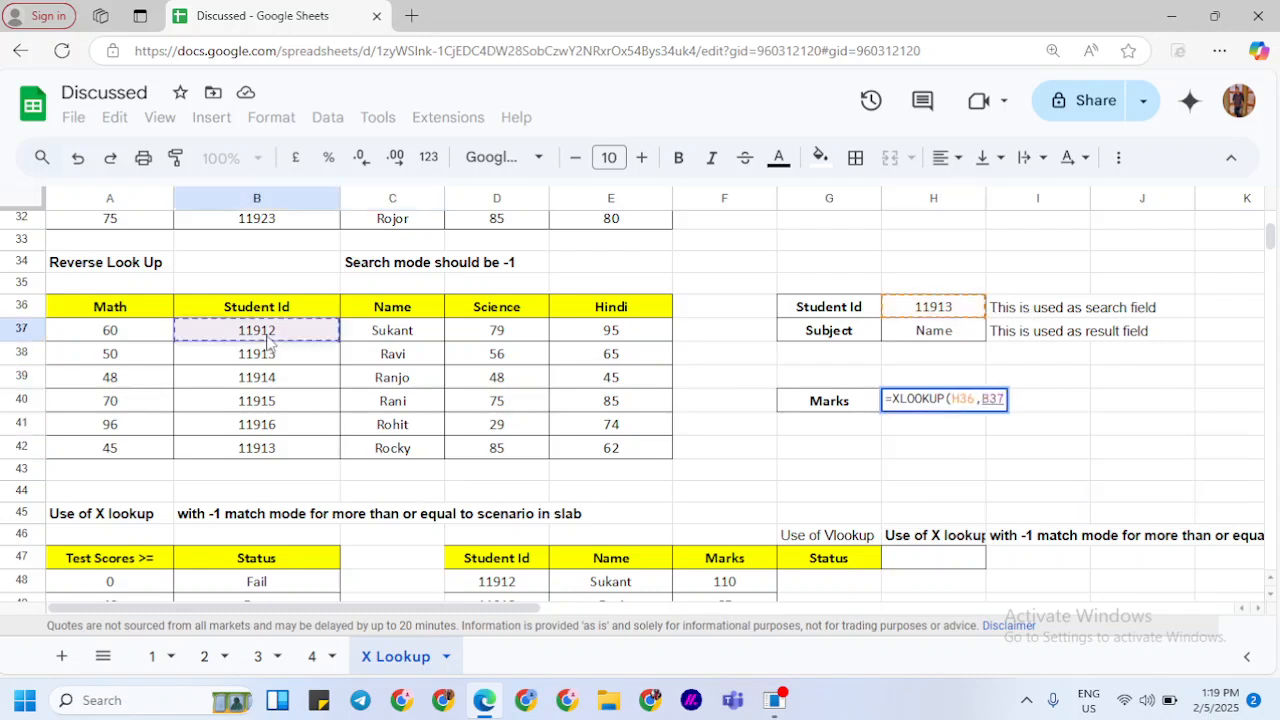
{"action": "key", "text": "ctrl+shift+Down"}
{"action": "key", "text": "F4"}
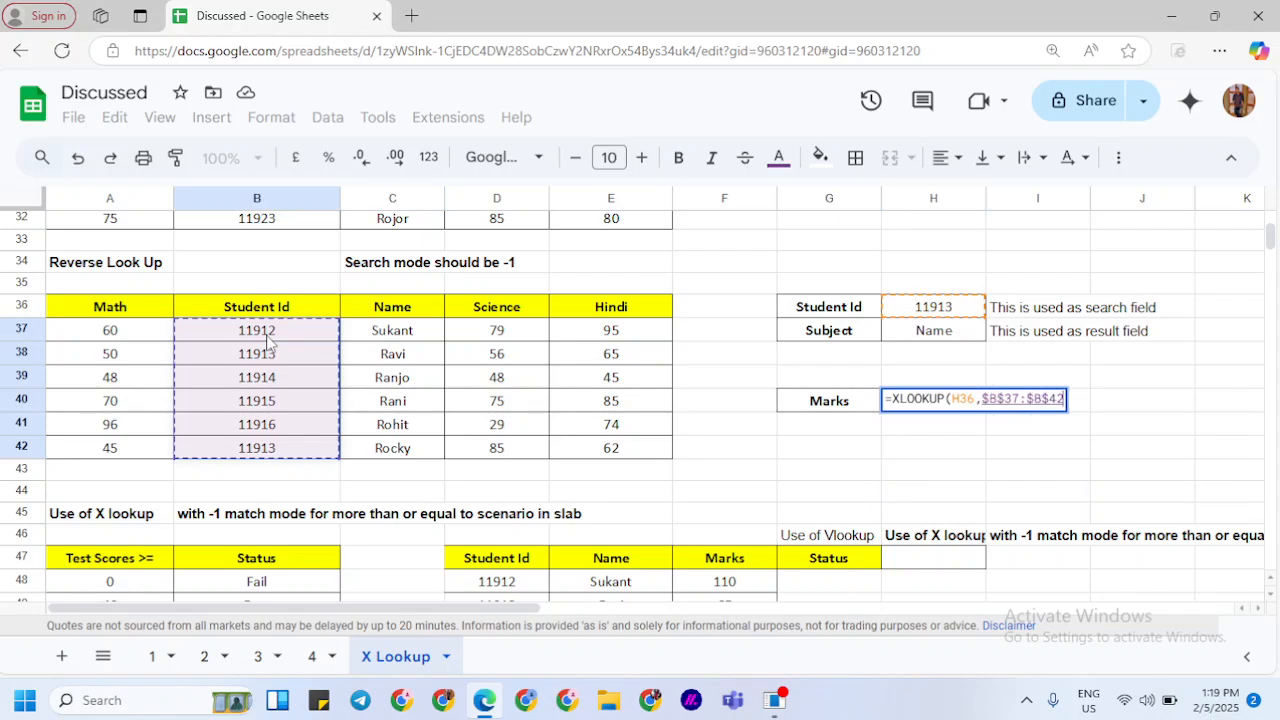
{"action": "type", "text": ","}
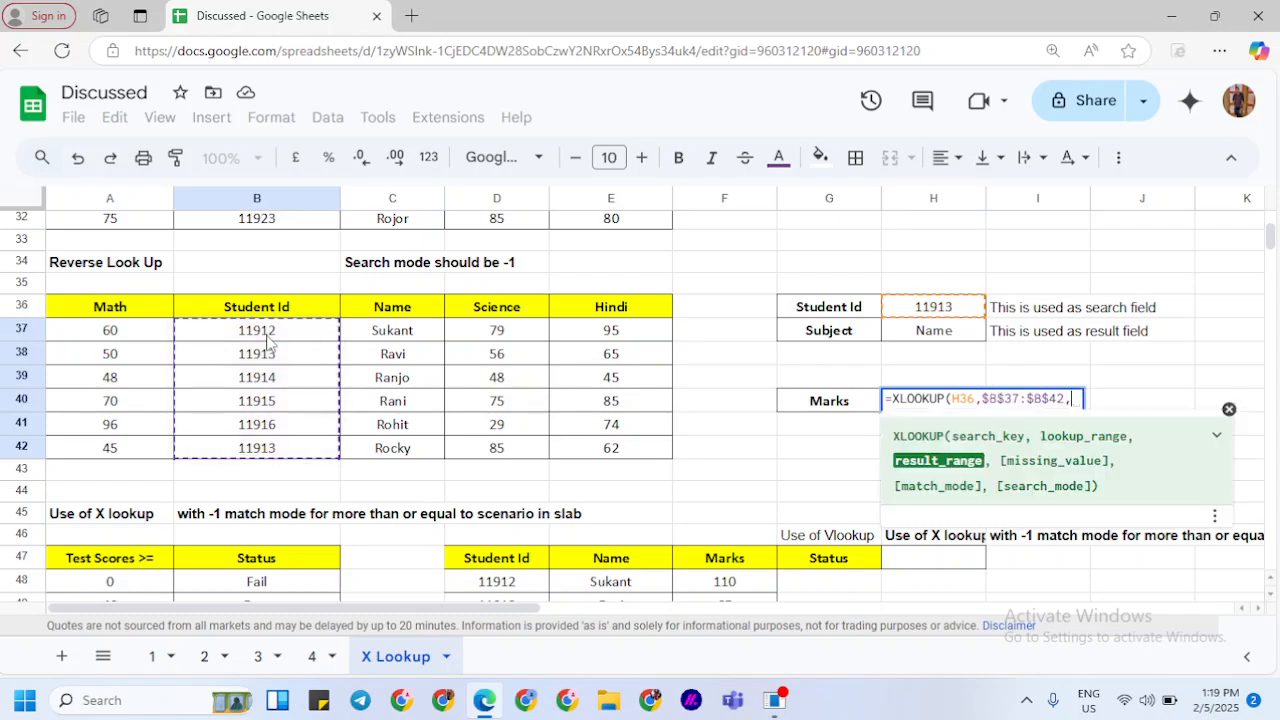
Step: Set the XLOOKUP's result range to the Name column as the absolute reference $C$37:$C$42
{"action": "left_click", "coordinate": [397, 337]}
{"action": "key", "text": "ctrl+shift+Down"}
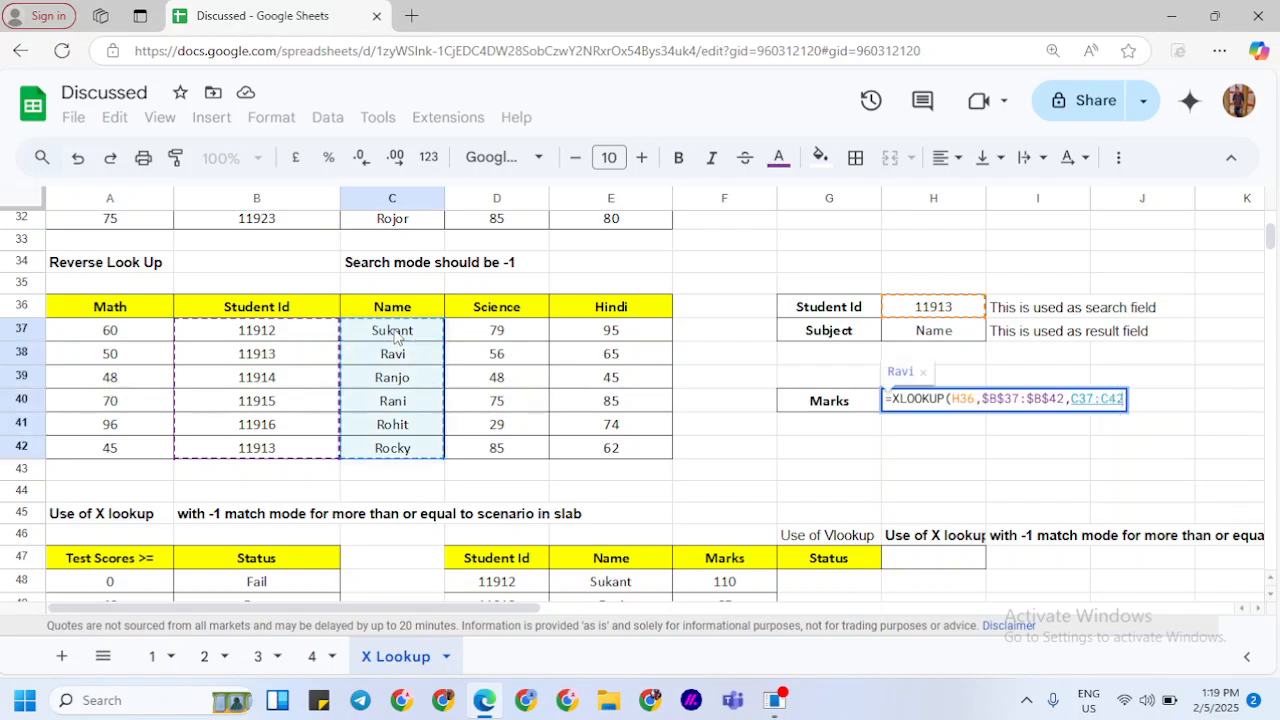
{"action": "key", "text": "F4"}
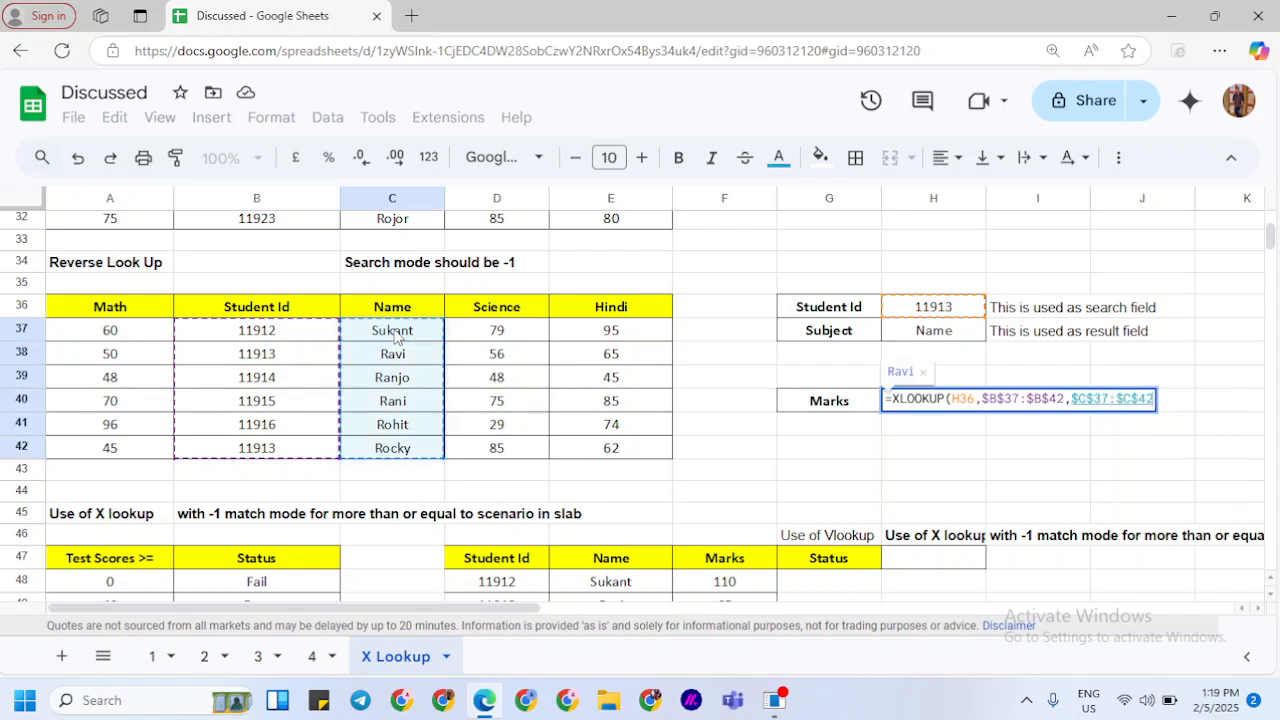
{"action": "type", "text": ","}
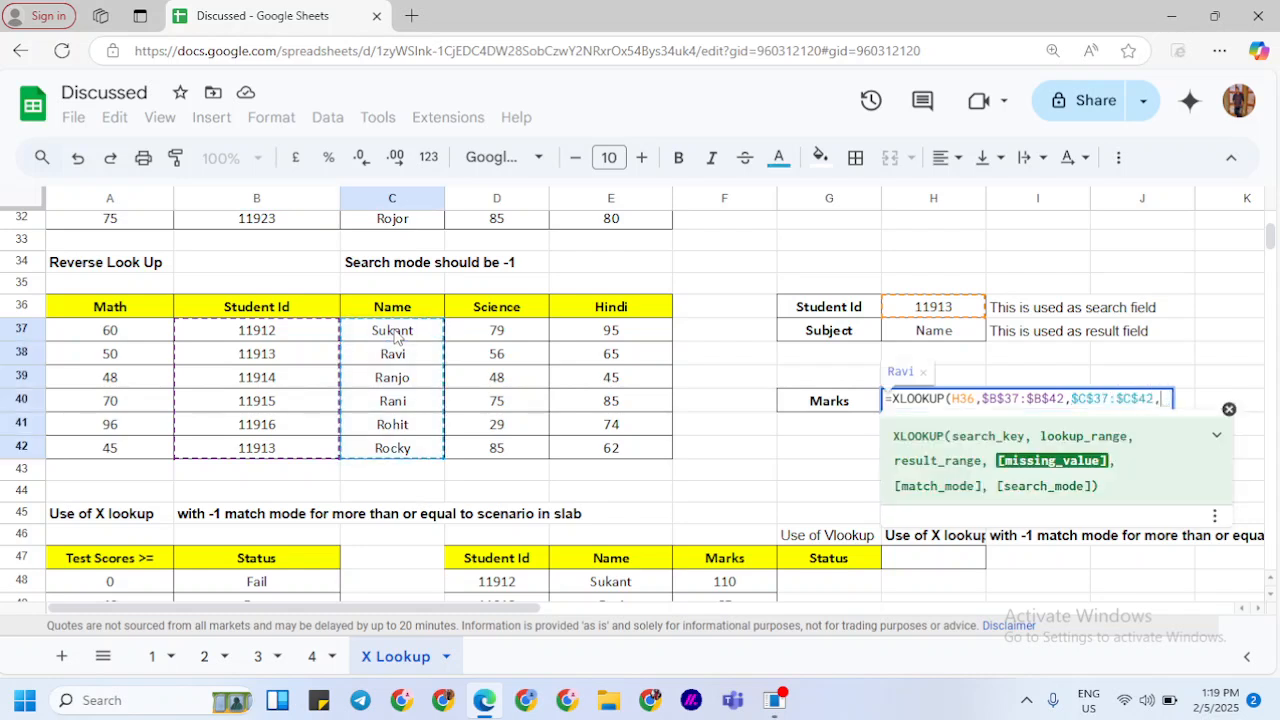
Step: Complete the H40 XLOOKUP with missing value "NA", match mode 0 and search mode 1
{"action": "type", "text": "pr"}
{"action": "key", "text": "BackSpace"}
{"action": "key", "text": "BackSpace"}
{"action": "type", "text": "\""}
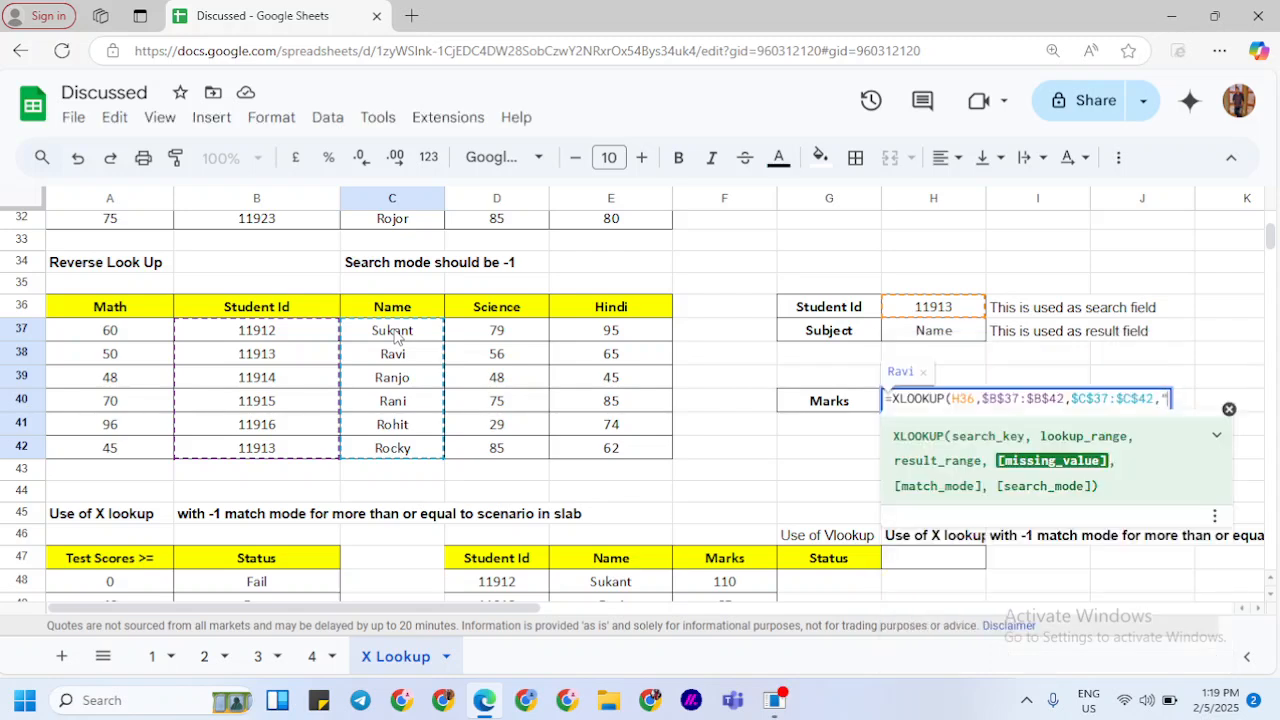
{"action": "type", "text": "NA\","}
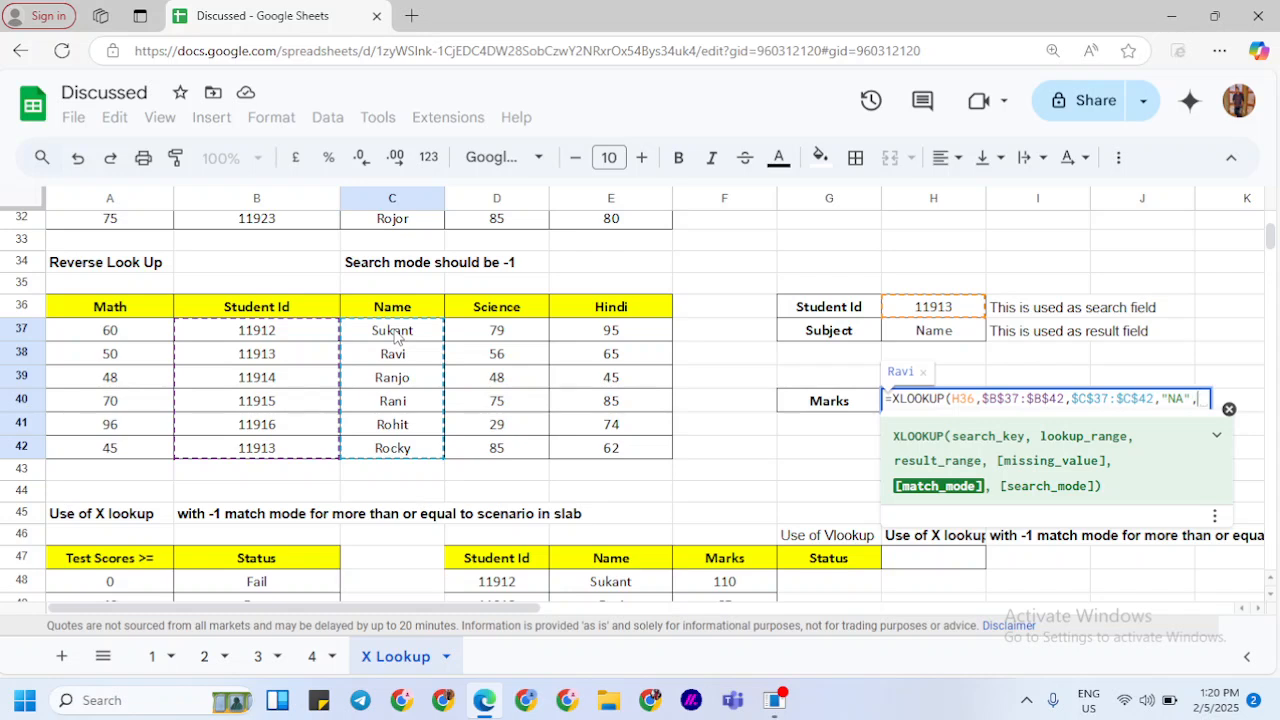
{"action": "type", "text": "0,"}
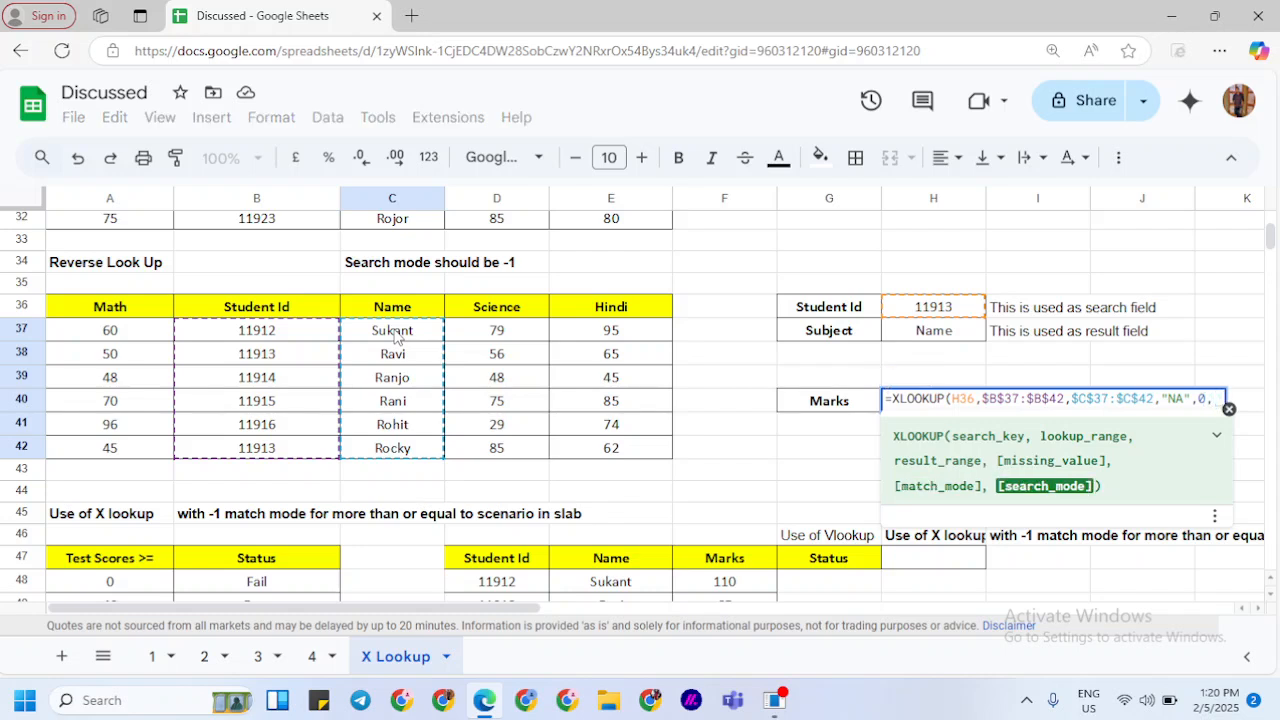
{"action": "type", "text": " 1"}
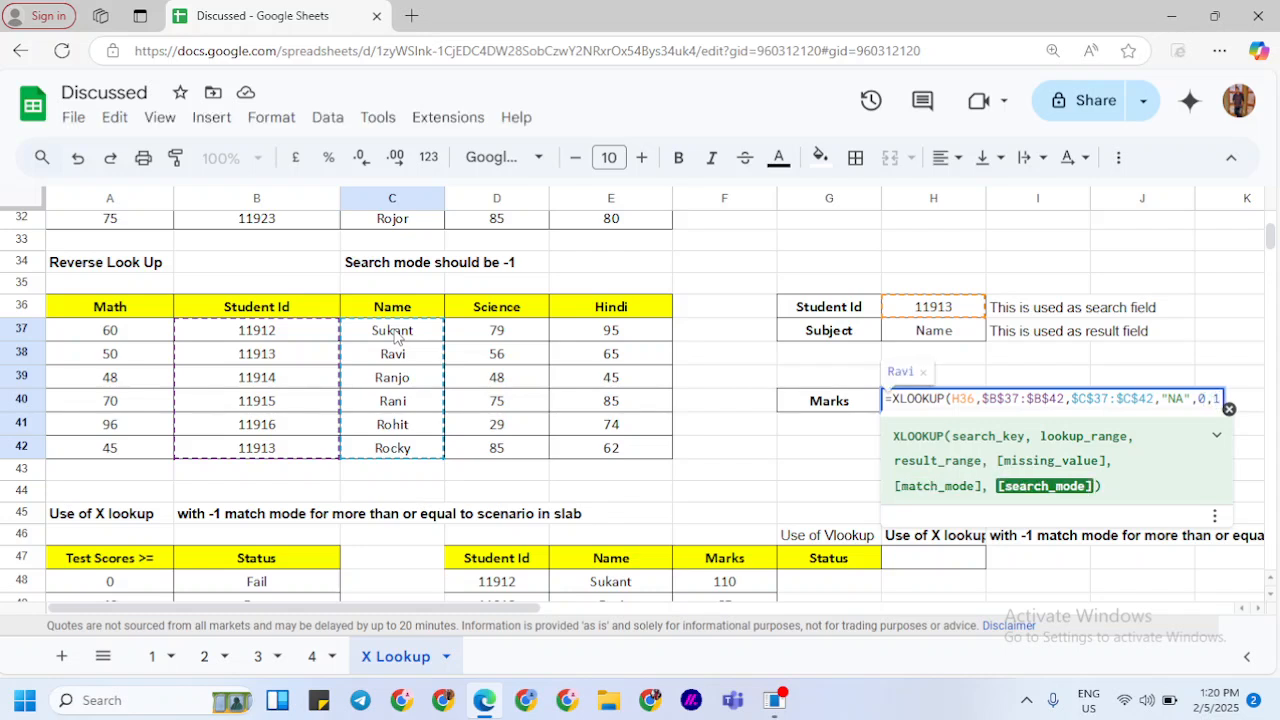
{"action": "type", "text": ")"}
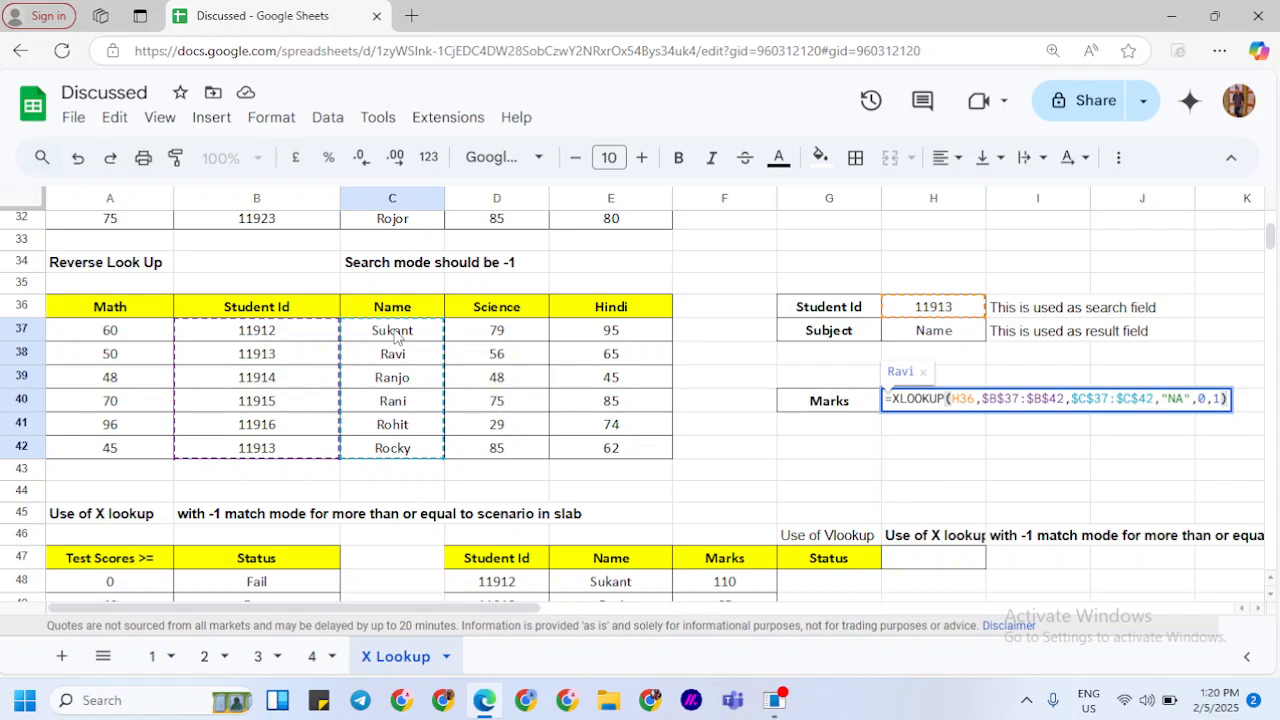
{"action": "key", "text": "Return"}
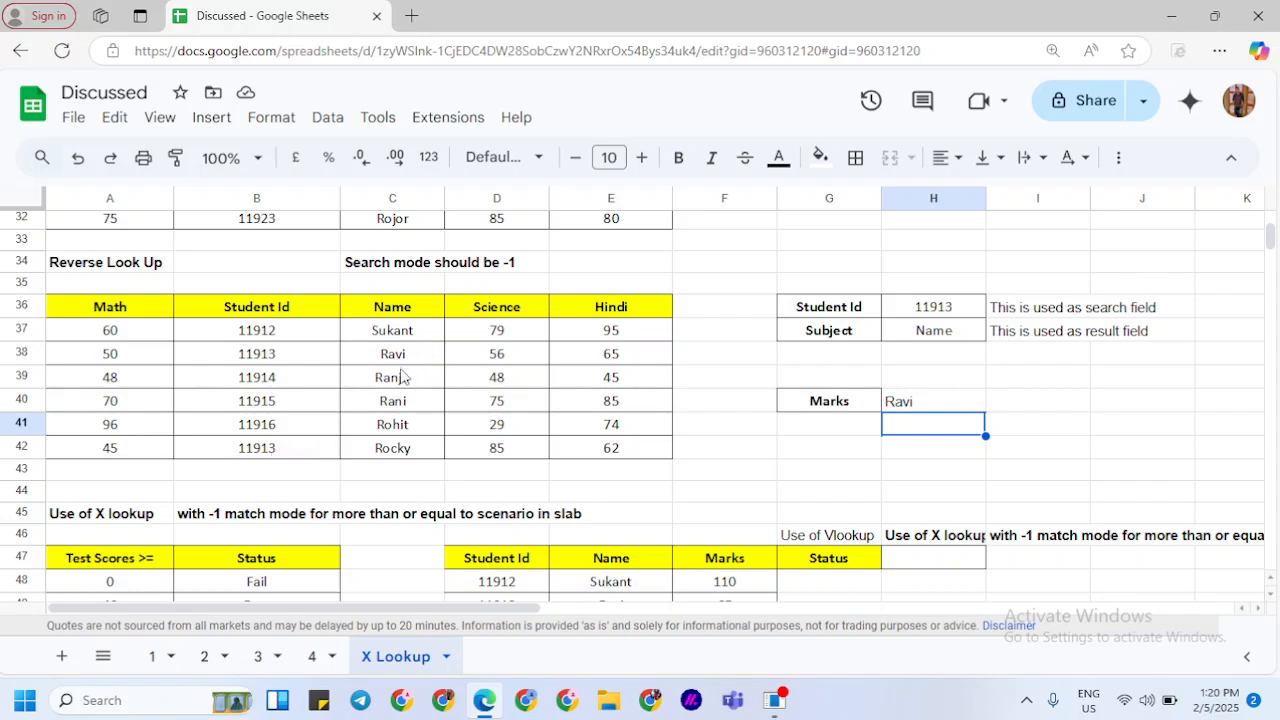
Step: Edit the XLOOKUP formula in H40 to use search mode -1
{"action": "left_click", "coordinate": [930, 400]}
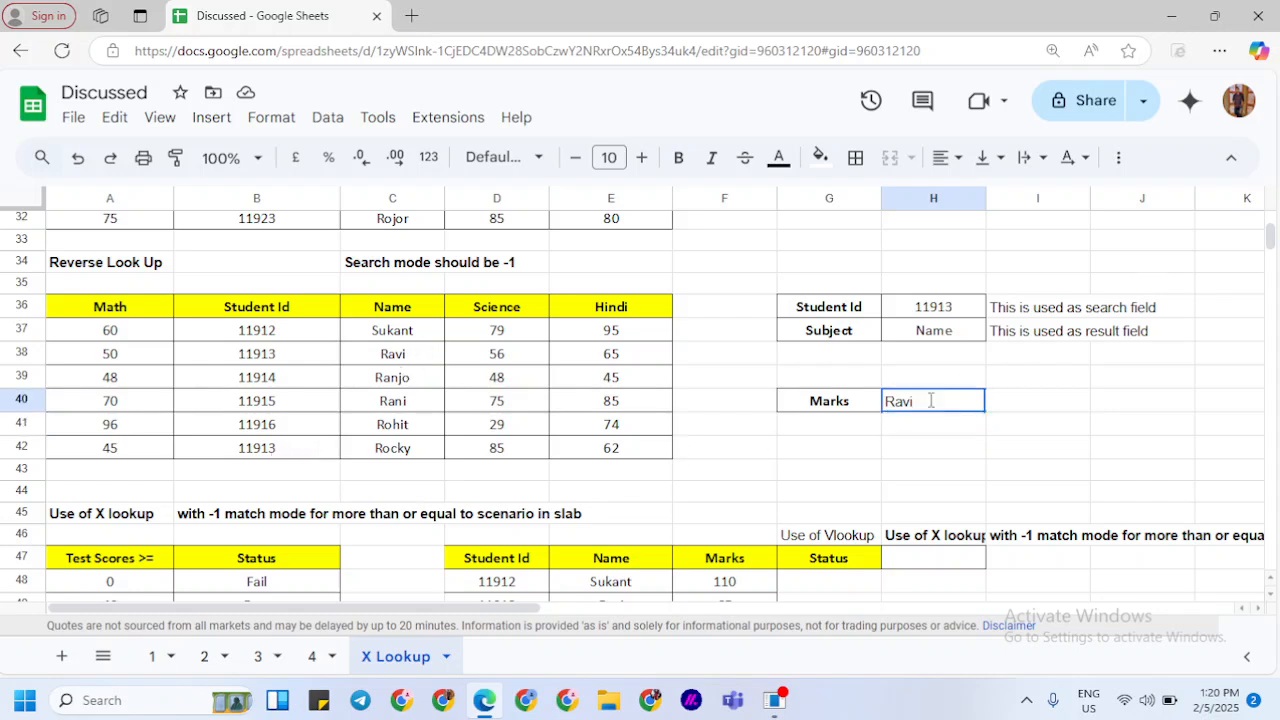
{"action": "double_click", "coordinate": [930, 400]}
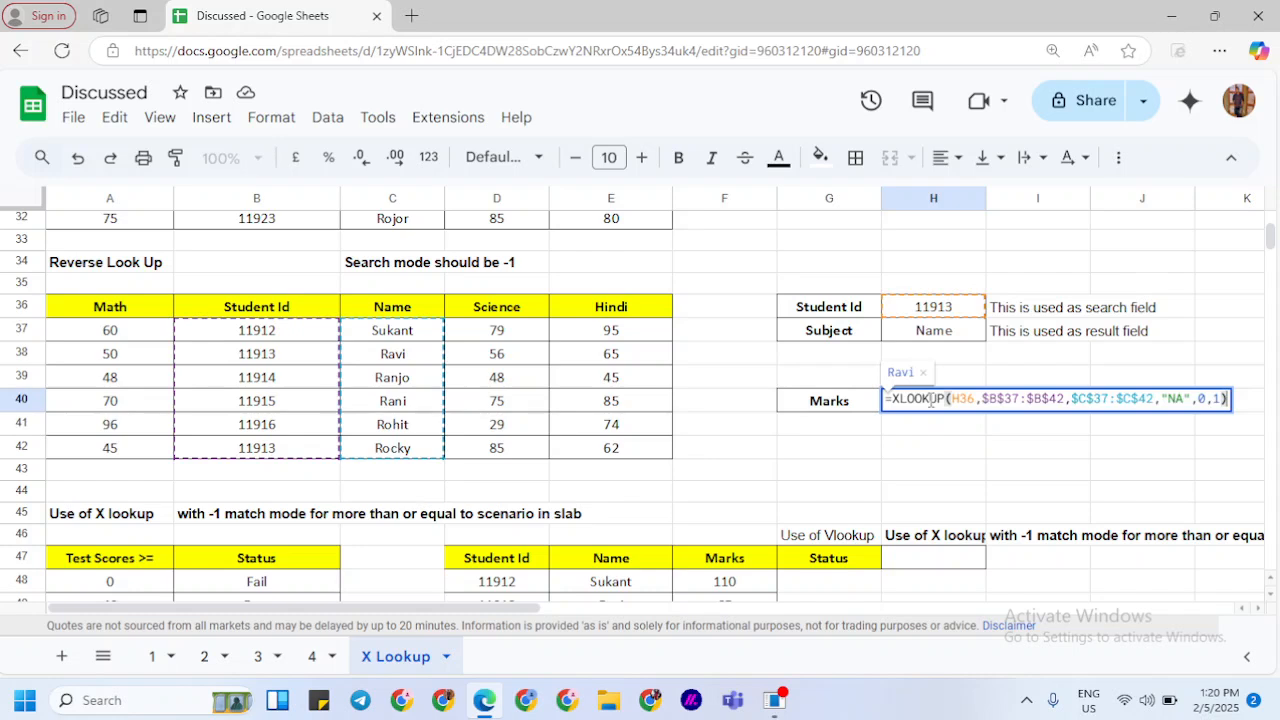
{"action": "left_click", "coordinate": [1195, 395]}
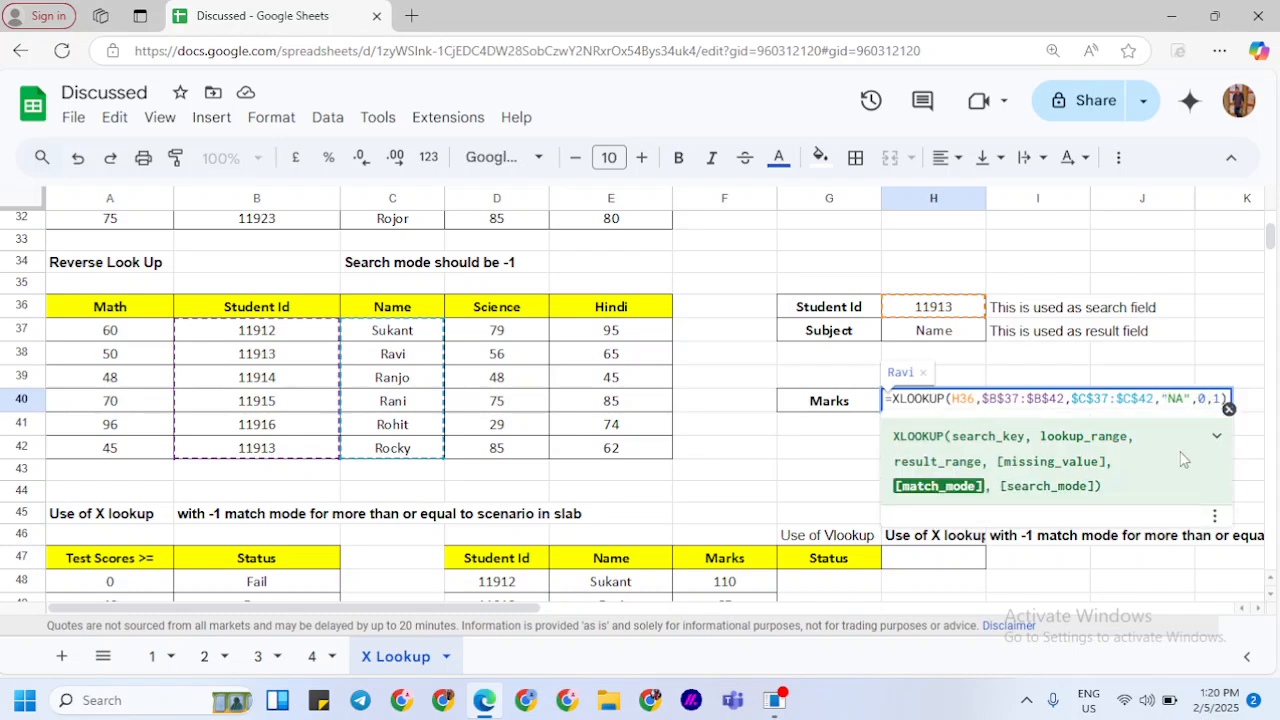
{"action": "key", "text": "Right"}
{"action": "key", "text": "Right"}
{"action": "type", "text": "-"}
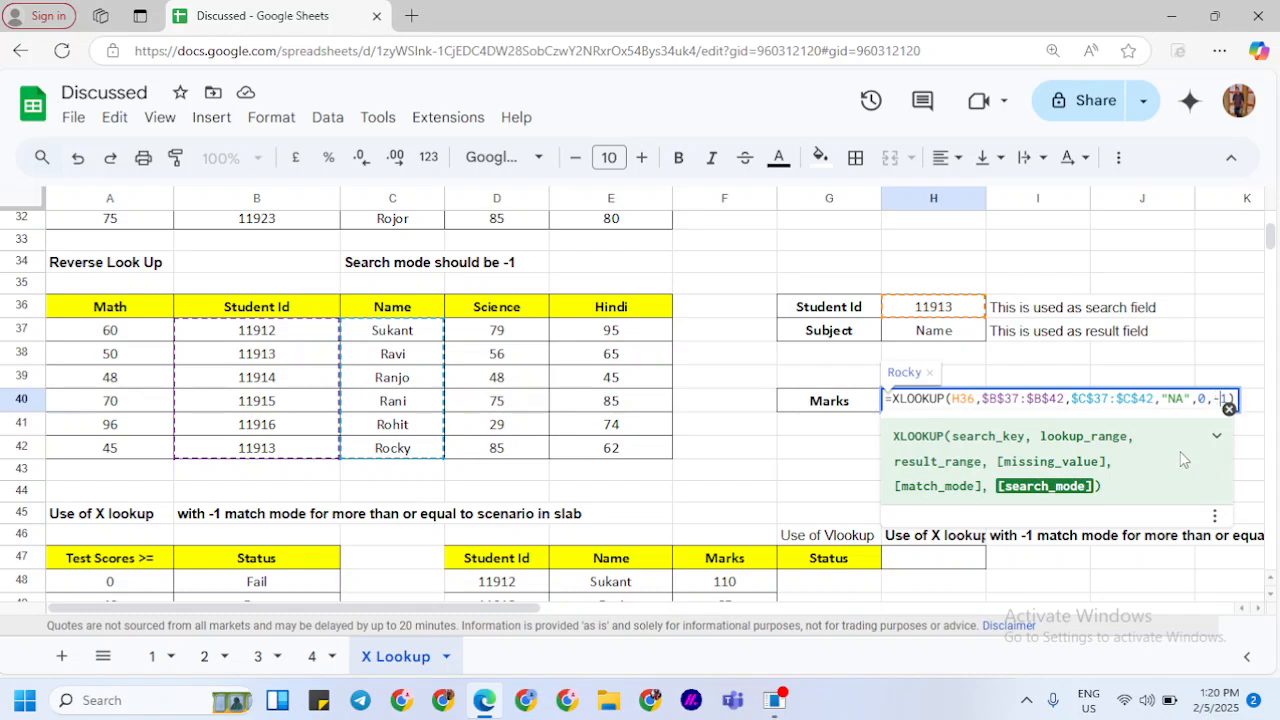
{"action": "key", "text": "Return"}
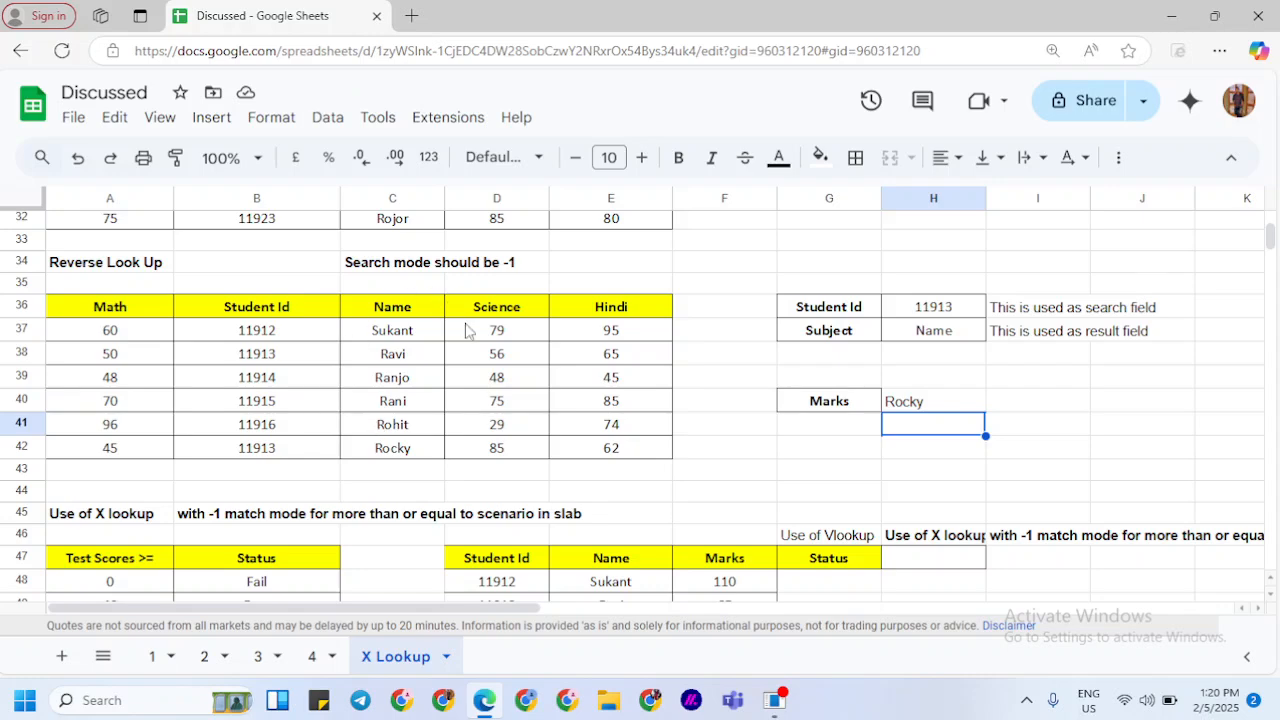
Step: In the -1 match mode section, start an XLOOKUP formula in Status cell G48 with Marks cell F48 as the search key
{"action": "scroll", "coordinate": [466, 330], "scroll_direction": "down", "scroll_amount": 3}
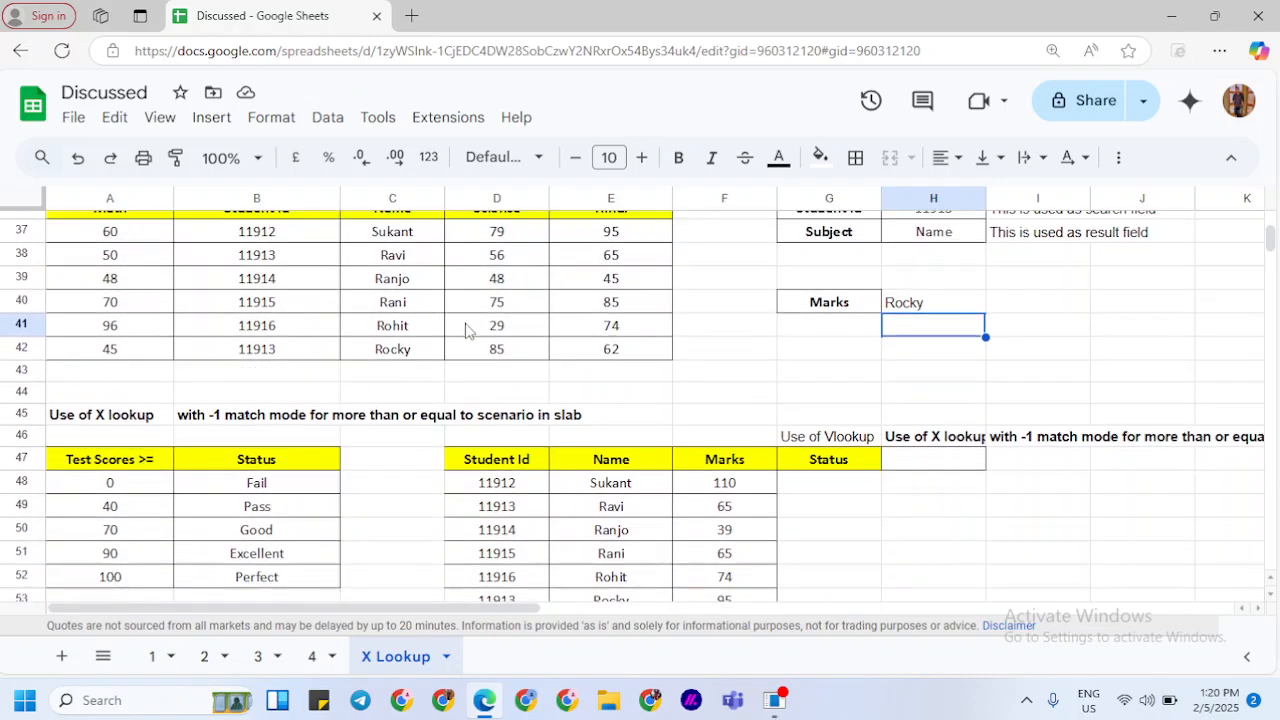
{"action": "scroll", "coordinate": [466, 330], "scroll_direction": "down", "scroll_amount": 2}
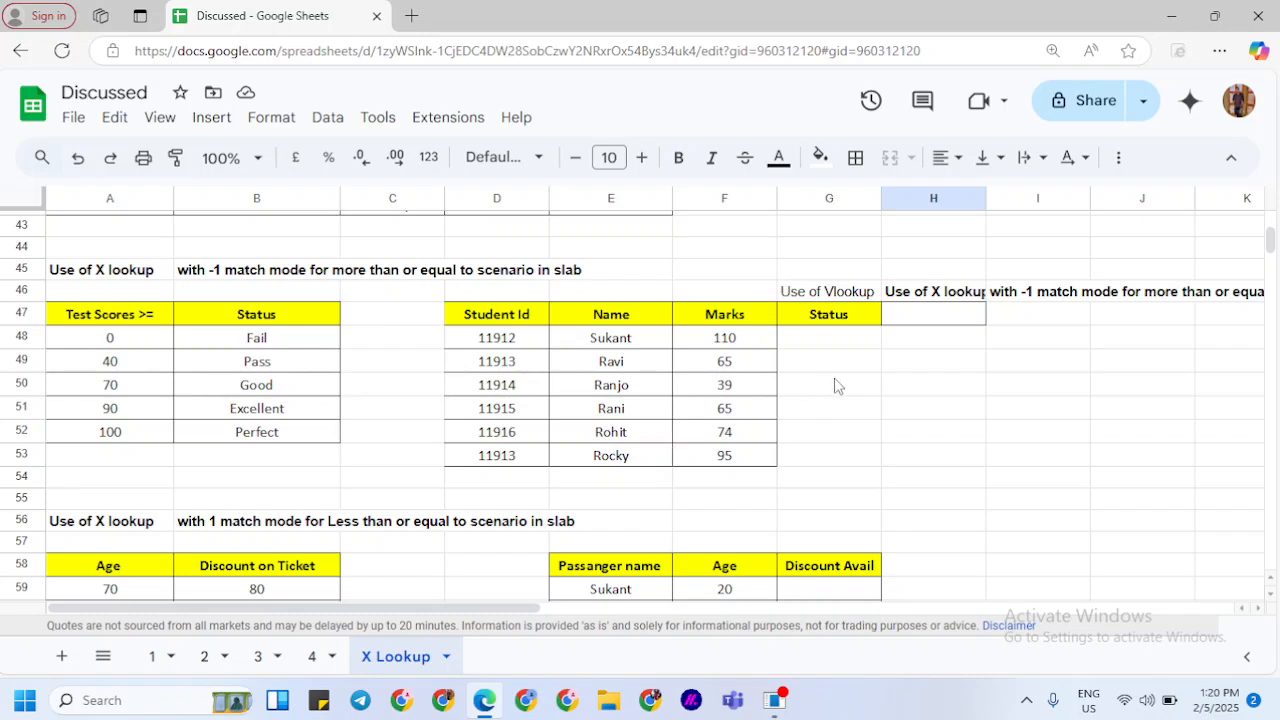
{"action": "left_click", "coordinate": [866, 349]}
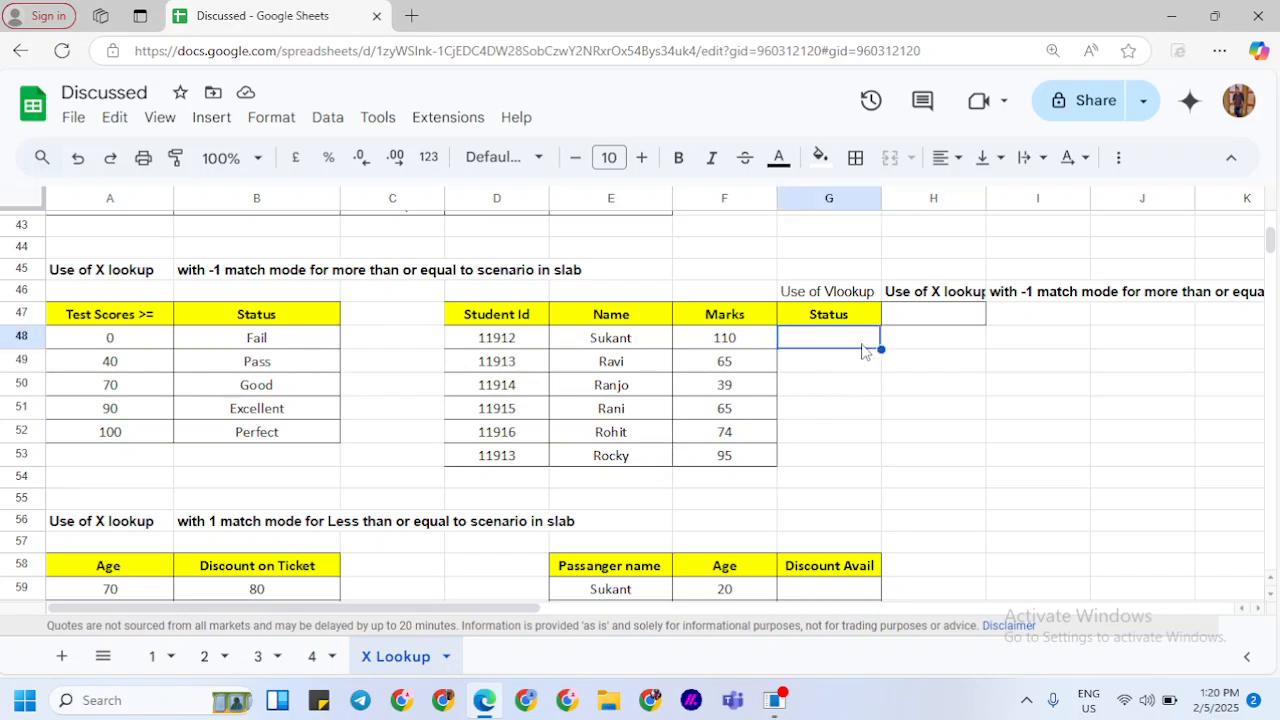
{"action": "type", "text": "="}
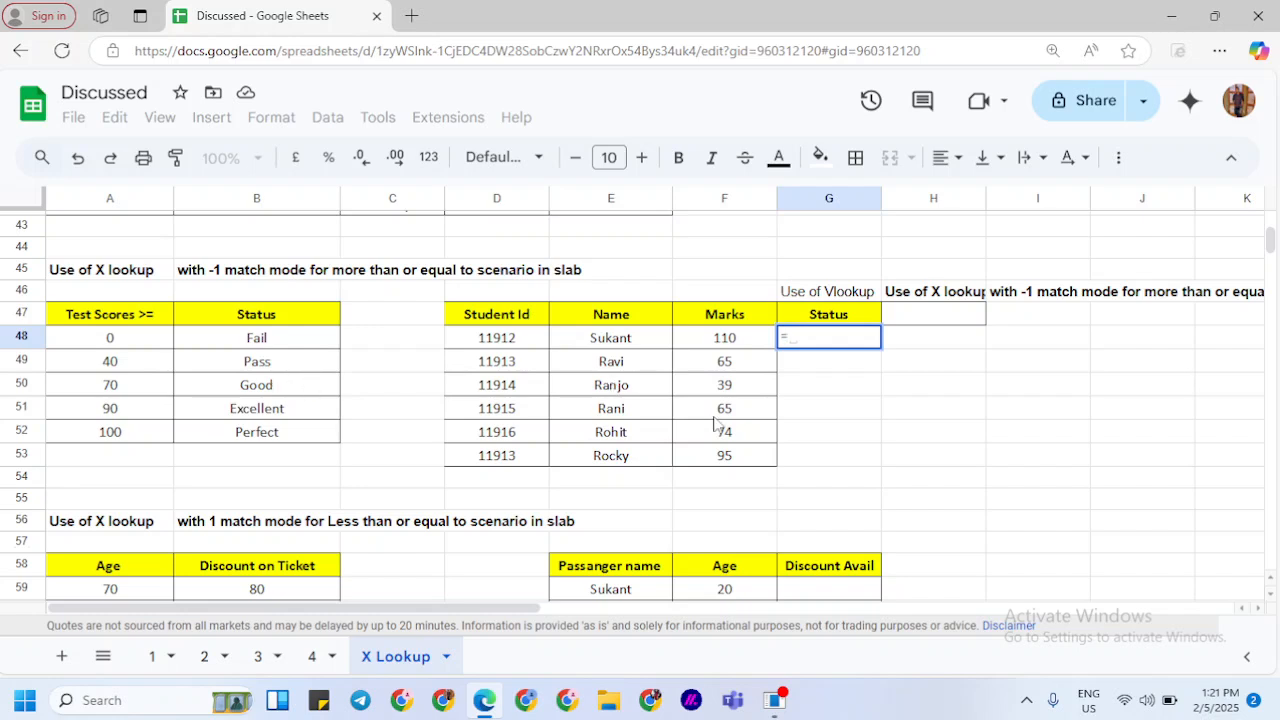
{"action": "type", "text": "XLO"}
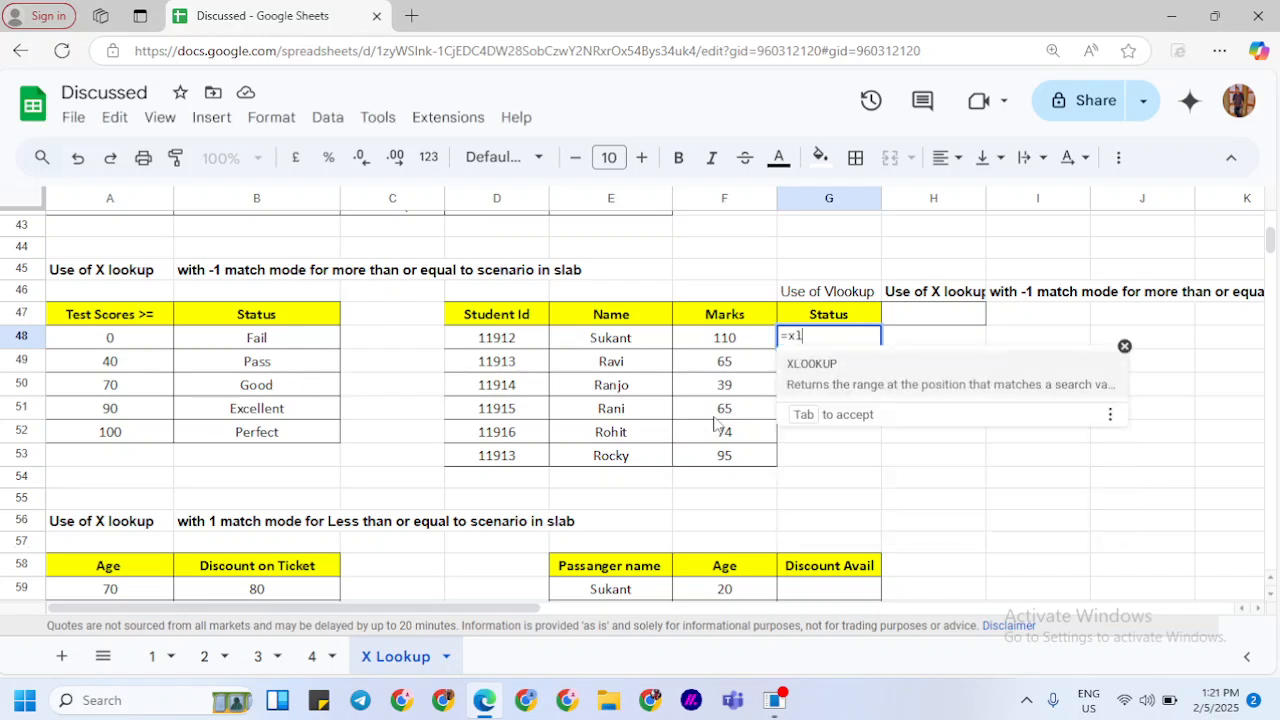
{"action": "key", "text": "Tab"}
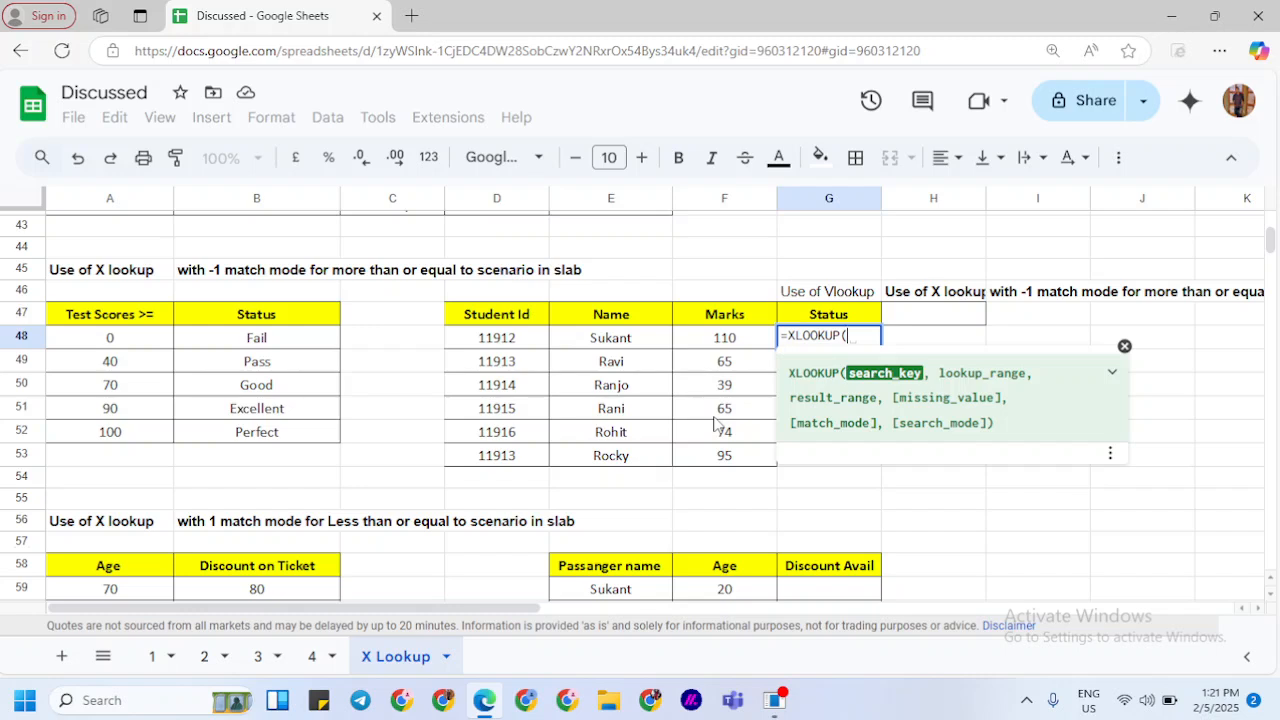
{"action": "left_click", "coordinate": [708, 340]}
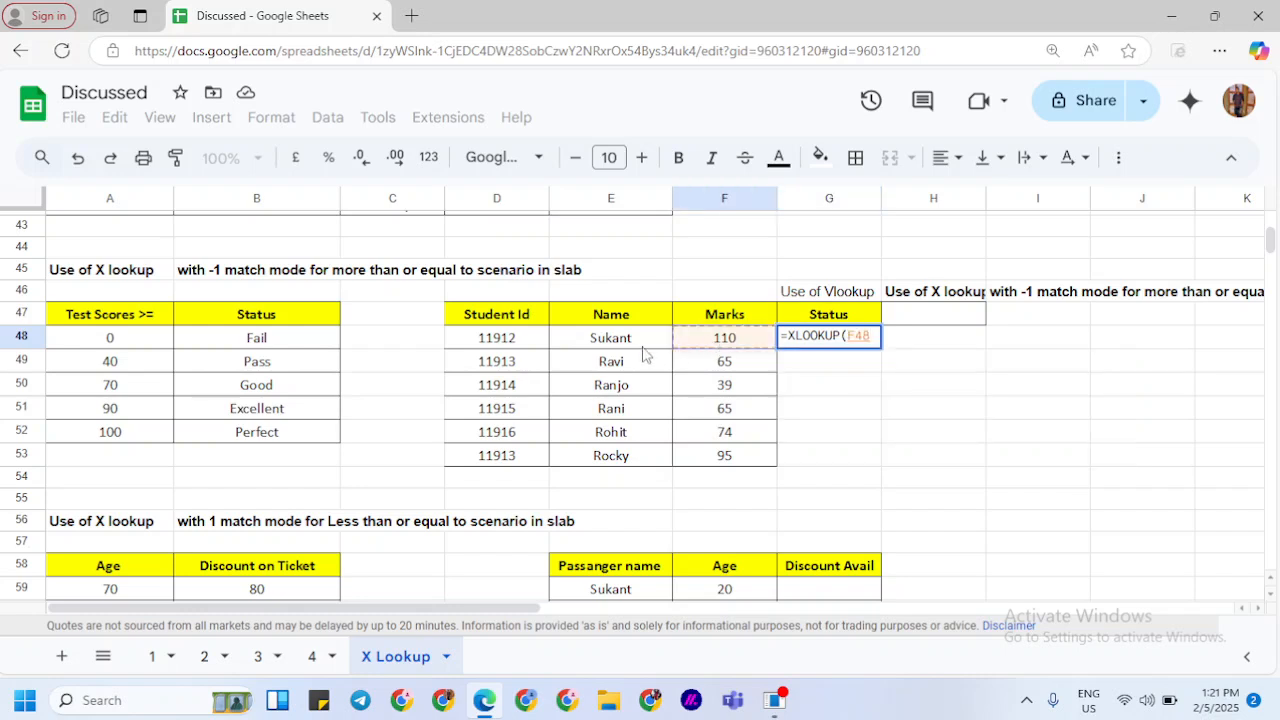
{"action": "type", "text": ","}
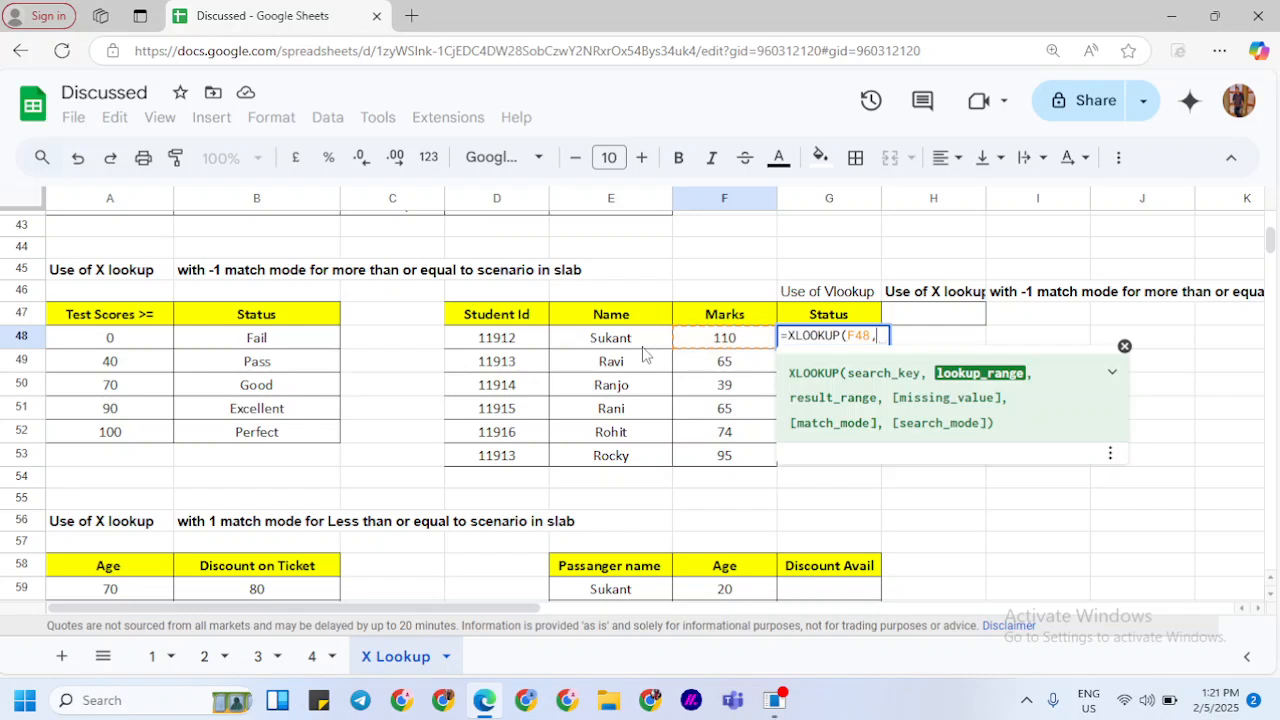
Step: Set the XLOOKUP's lookup range in G48 to the Test Scores column as the absolute reference $A$48:$A$52
{"action": "left_click", "coordinate": [112, 339]}
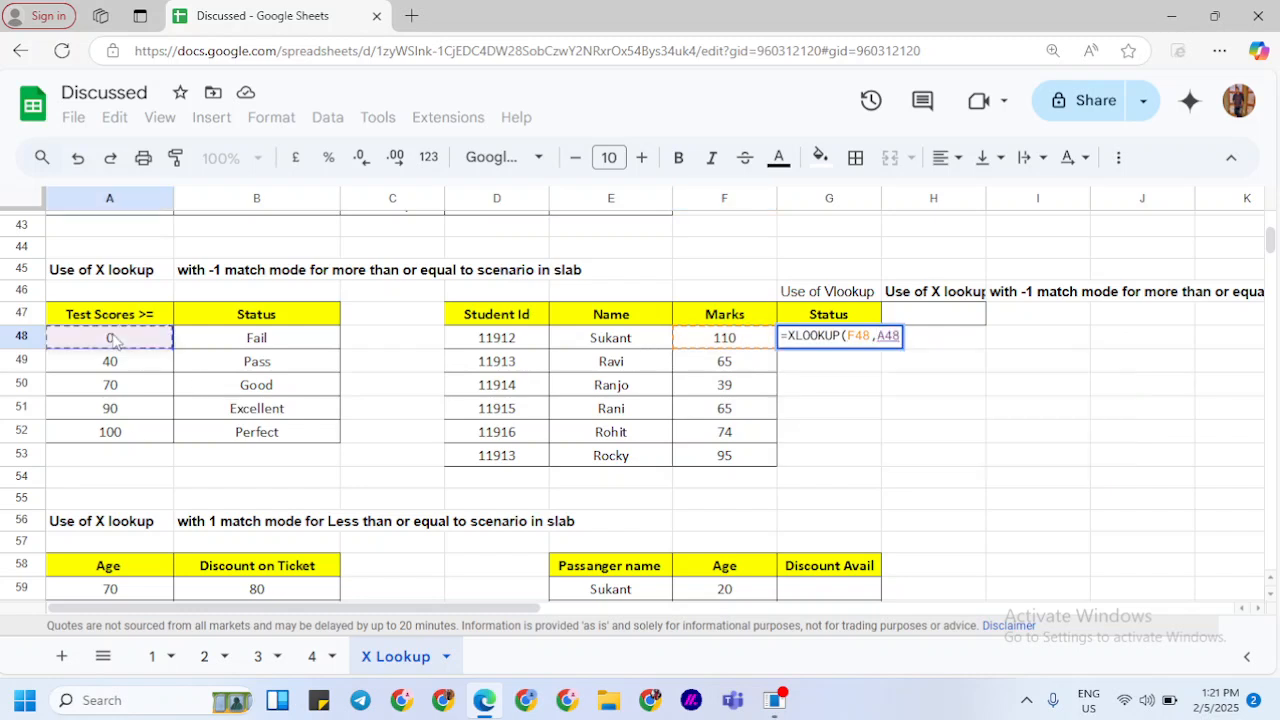
{"action": "key", "text": "shift+Down"}
{"action": "key", "text": "shift+Down"}
{"action": "key", "text": "shift+Down"}
{"action": "key", "text": "shift+Down"}
{"action": "key", "text": "F4"}
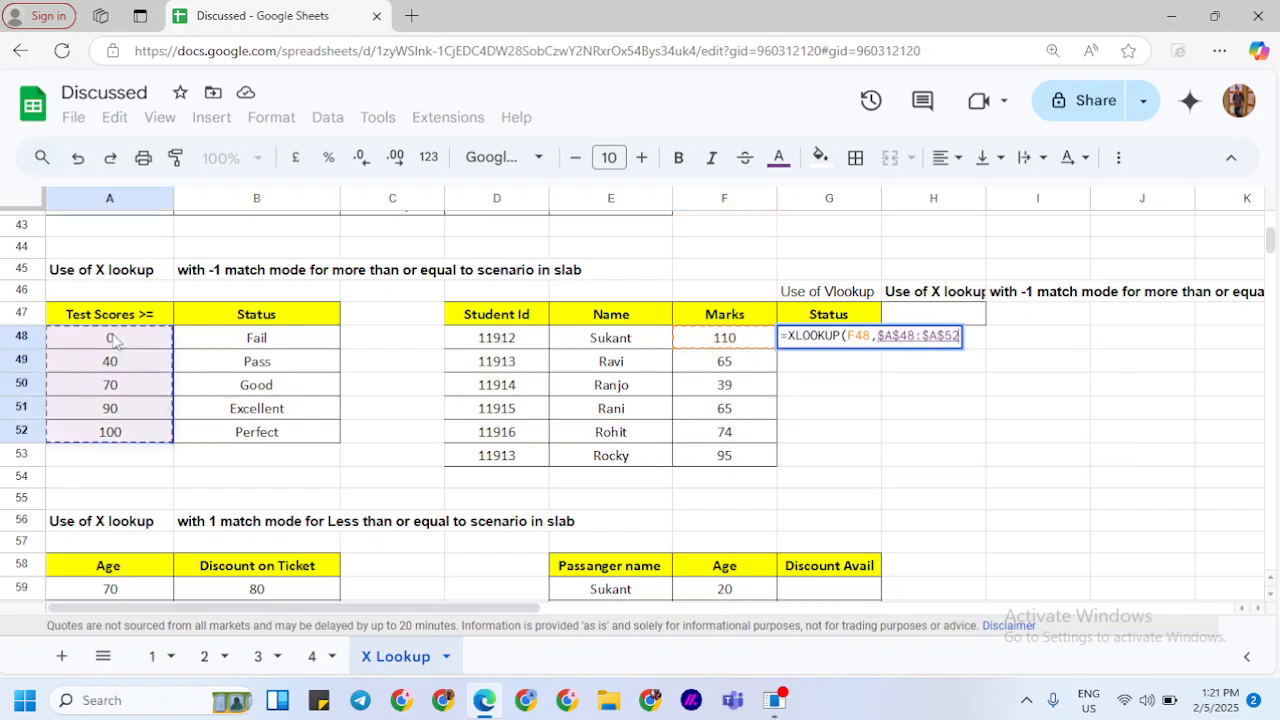
{"action": "type", "text": ","}
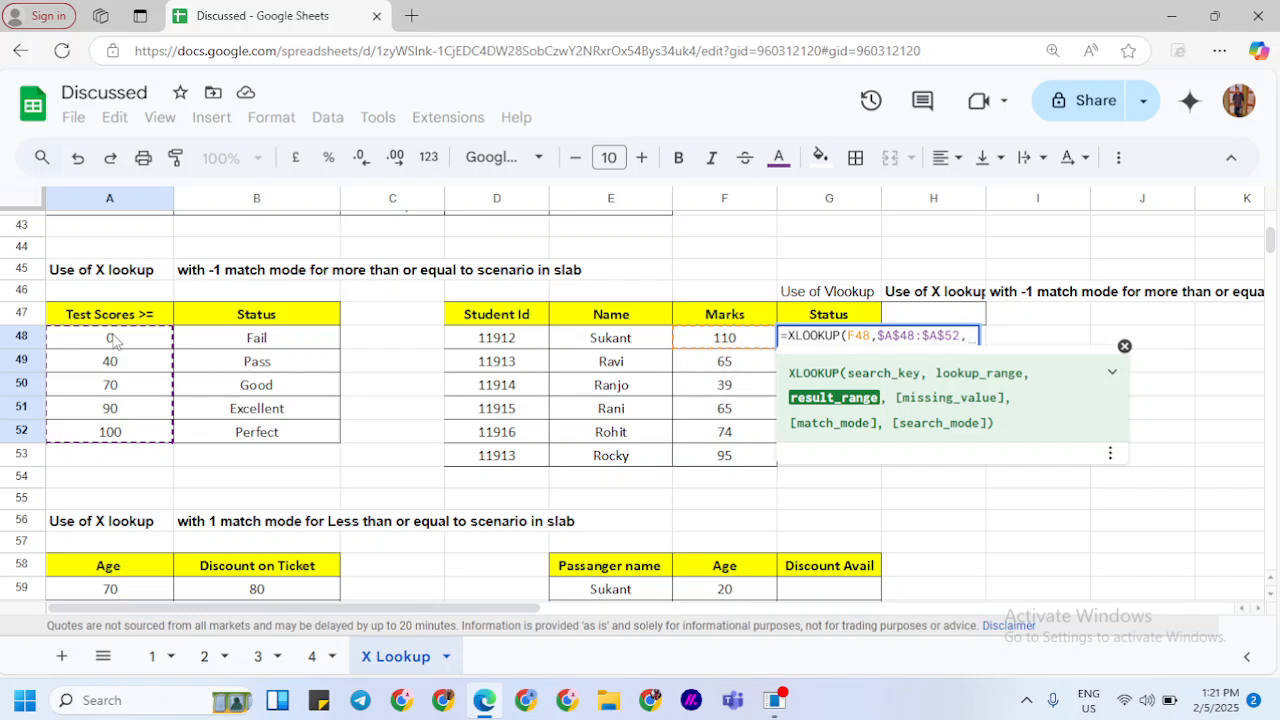
Step: Set the formula's result range to the slab table's Status column as the absolute reference $B$48:$B$52
{"action": "left_click", "coordinate": [233, 343]}
{"action": "key", "text": "ctrl+shift+Down"}
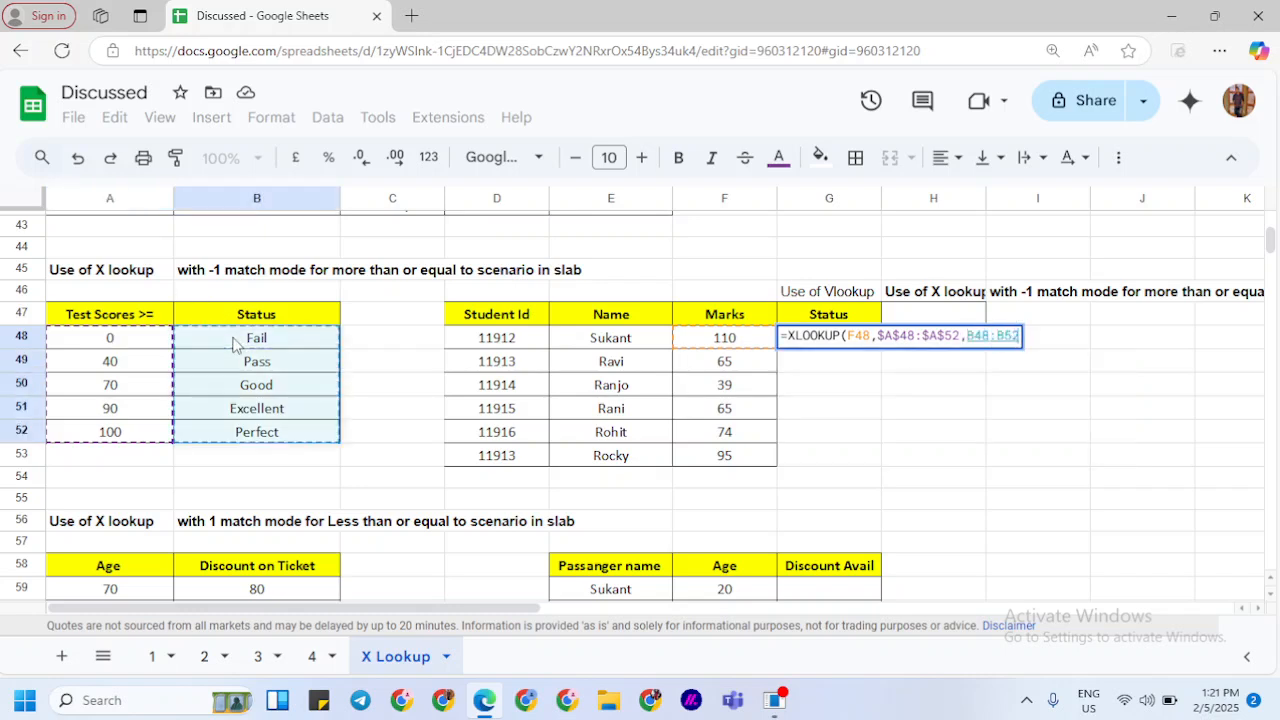
{"action": "key", "text": "F4"}
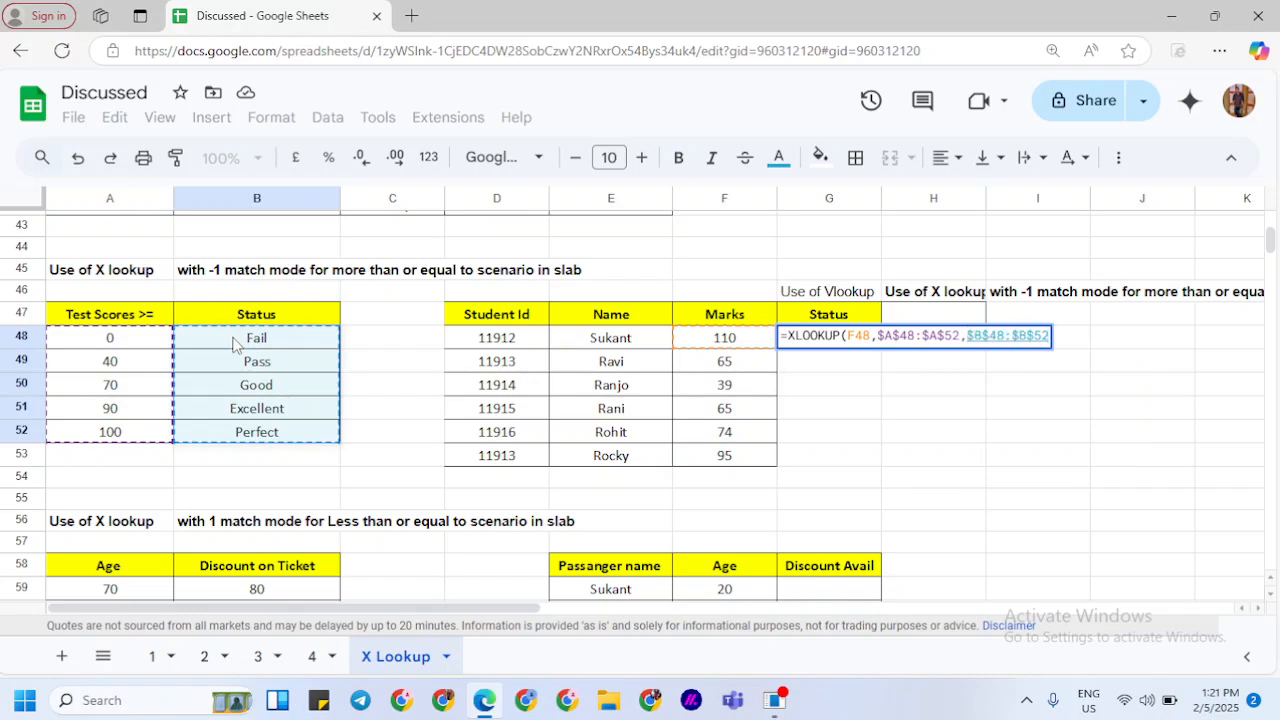
Step: Complete the G48 XLOOKUP with missing value "NA", match mode -1 and search mode 1, and auto-fill the remaining Status cells
{"action": "type", "text": ",\""}
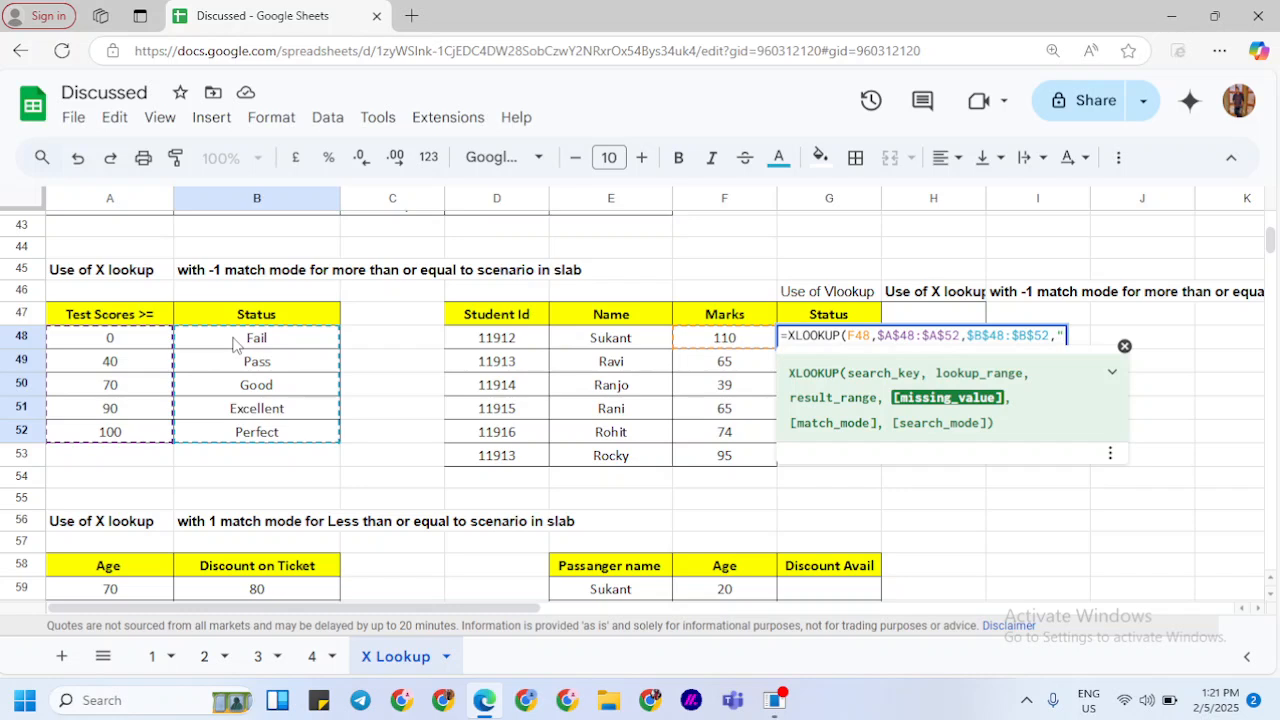
{"action": "type", "text": "NA"}
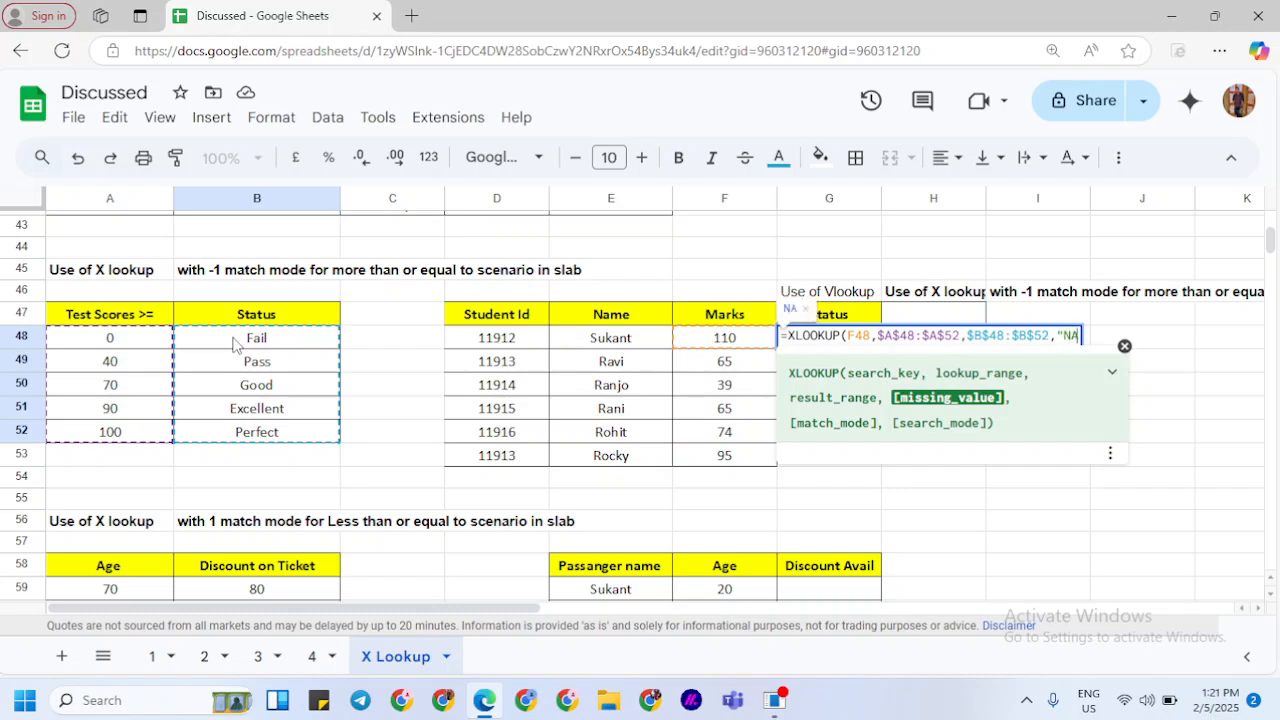
{"action": "type", "text": "\","}
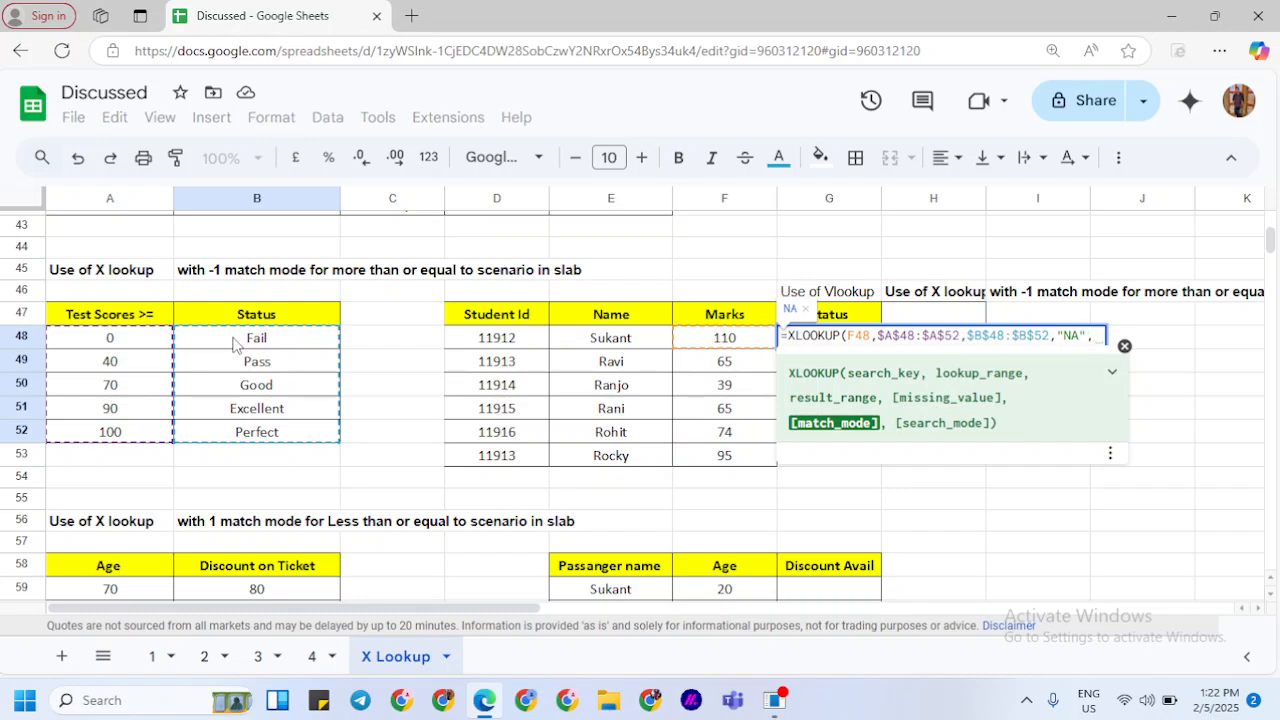
{"action": "type", "text": "-1"}
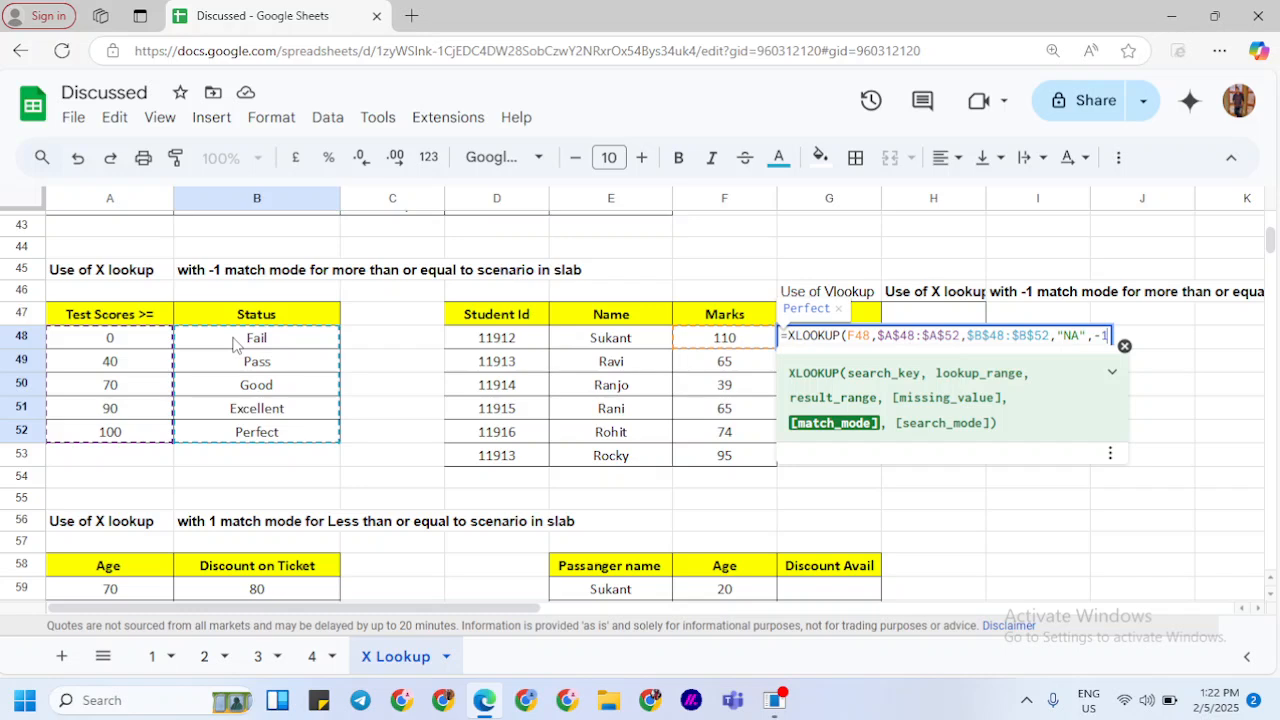
{"action": "type", "text": ",1"}
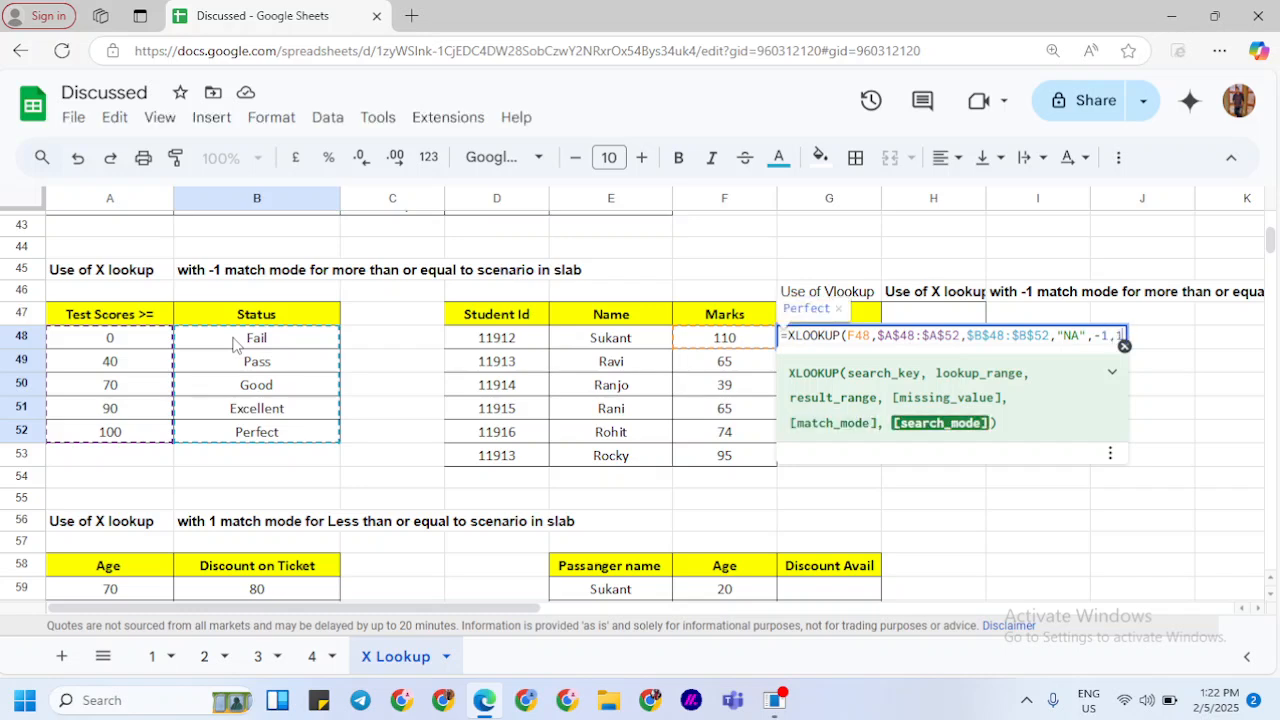
{"action": "type", "text": ")"}
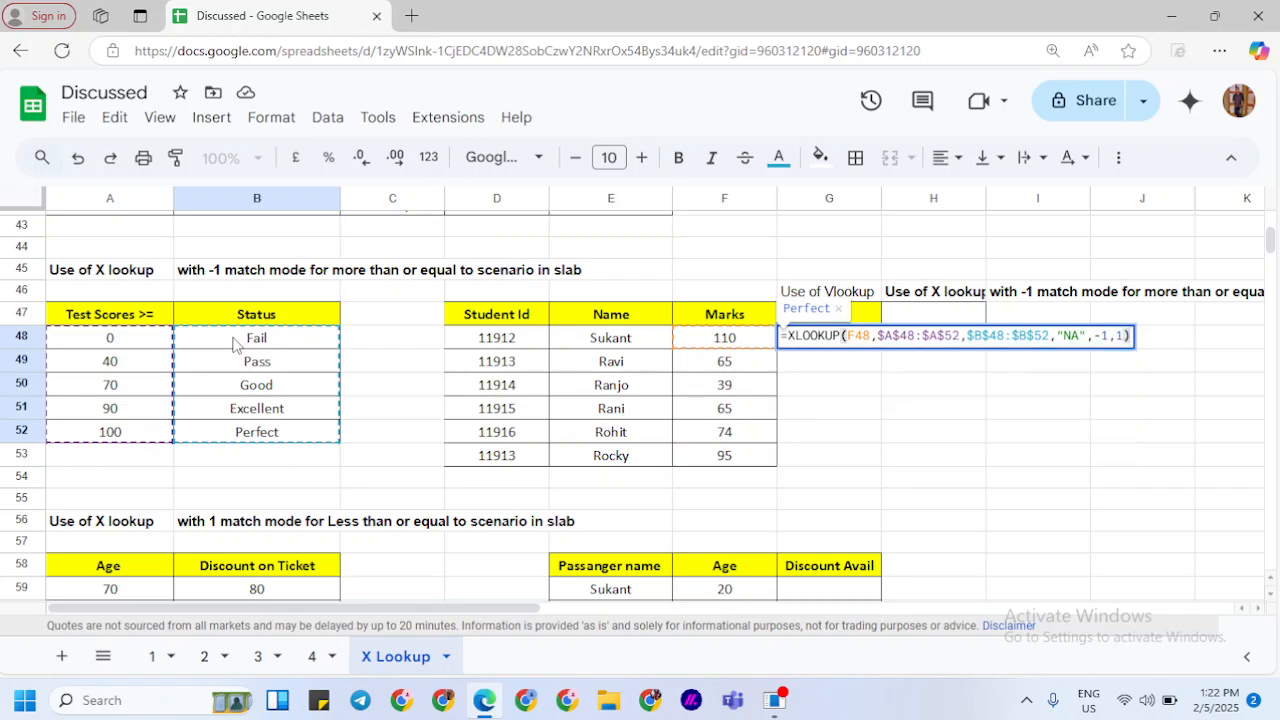
{"action": "key", "text": "Return"}
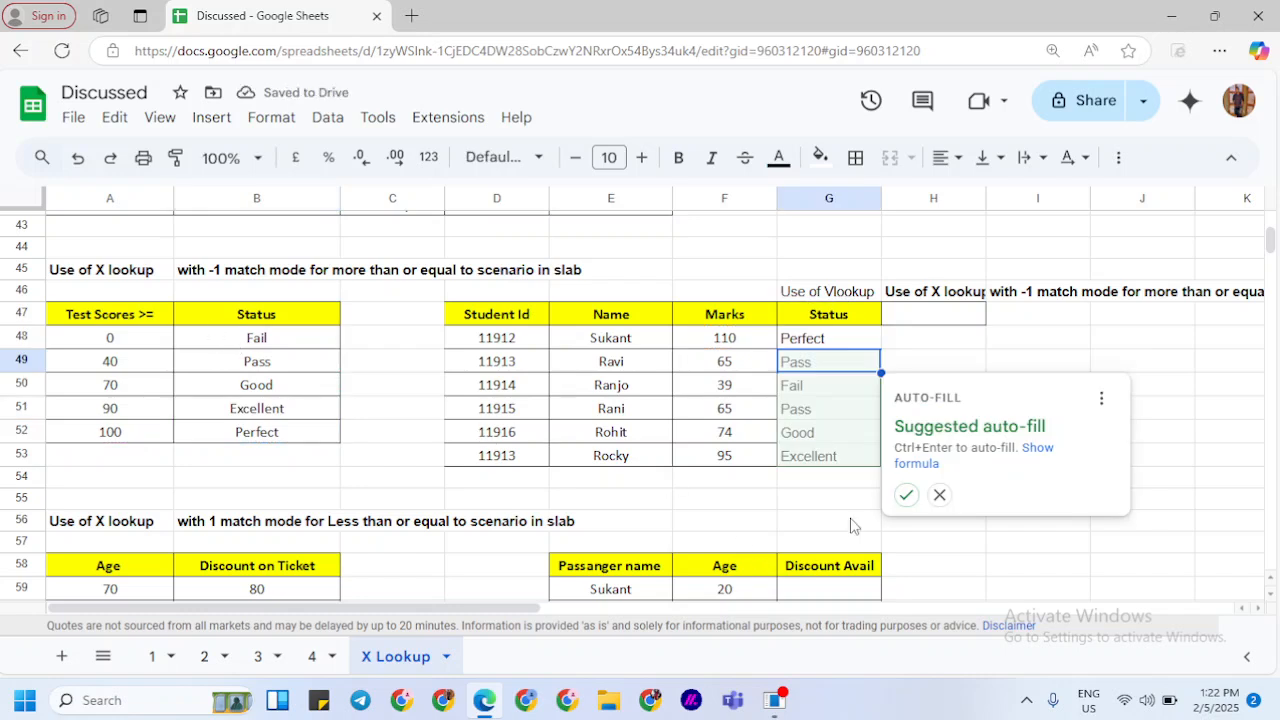
{"action": "left_click", "coordinate": [907, 497]}
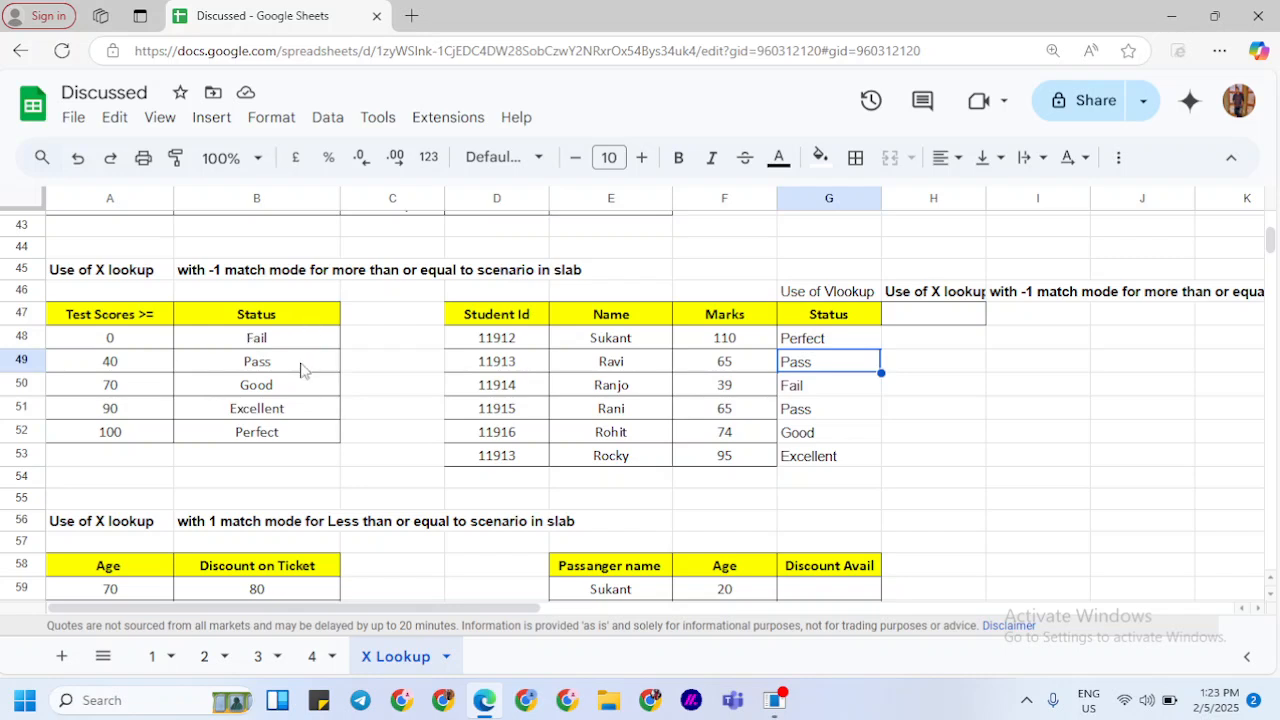
Step: Examine the ticket discount slab table and the passenger table in the section on 1 match mode
{"action": "scroll", "coordinate": [310, 418], "scroll_direction": "down", "scroll_amount": 1}
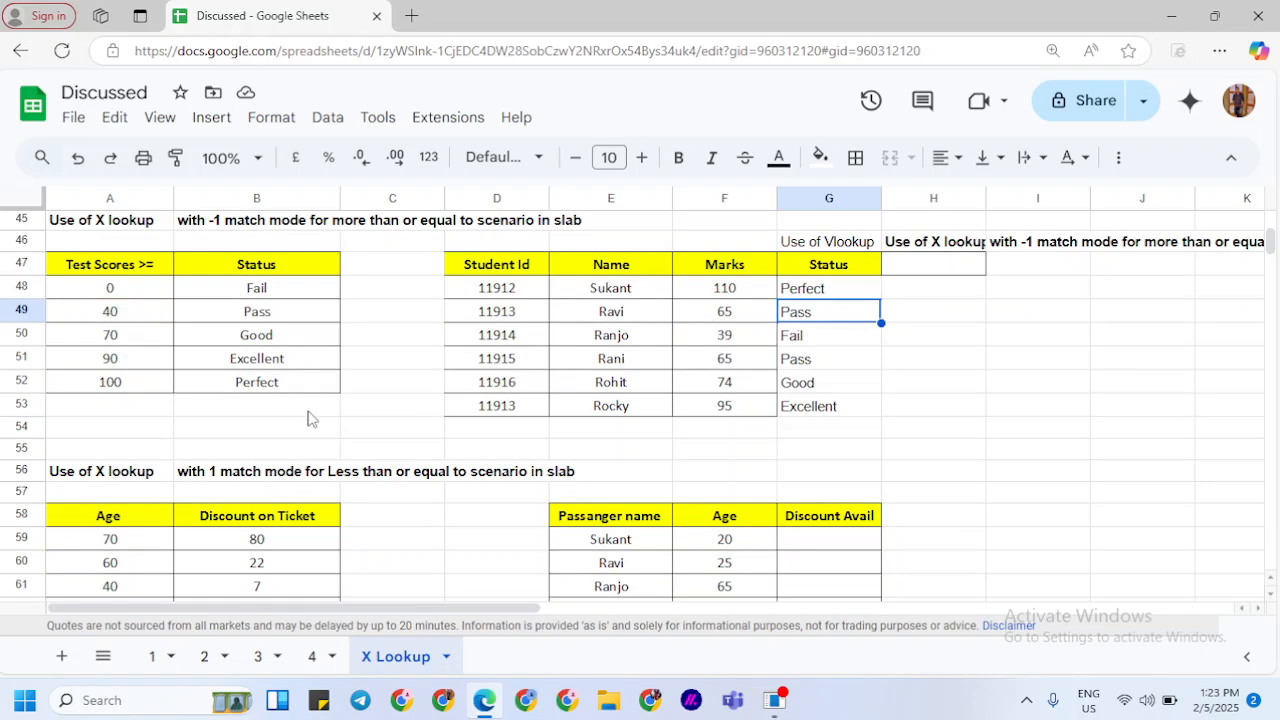
{"action": "scroll", "coordinate": [310, 418], "scroll_direction": "down", "scroll_amount": 2}
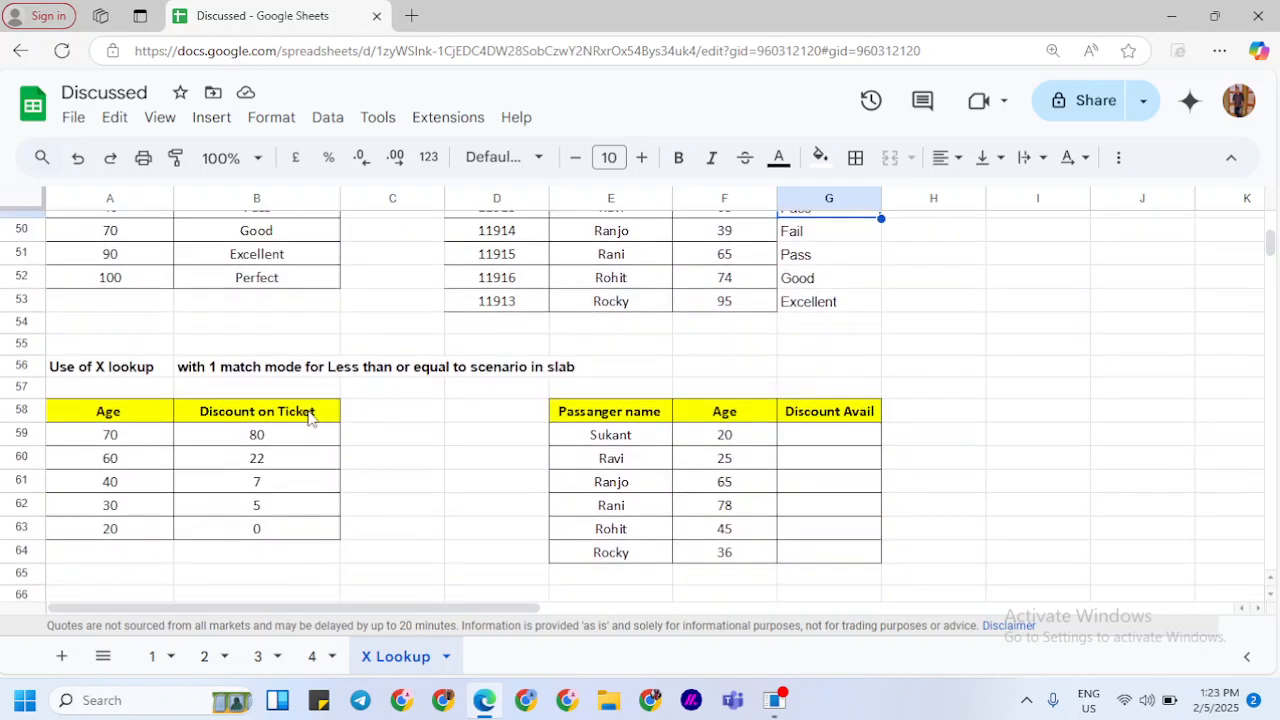
{"action": "scroll", "coordinate": [310, 418], "scroll_direction": "down", "scroll_amount": 3}
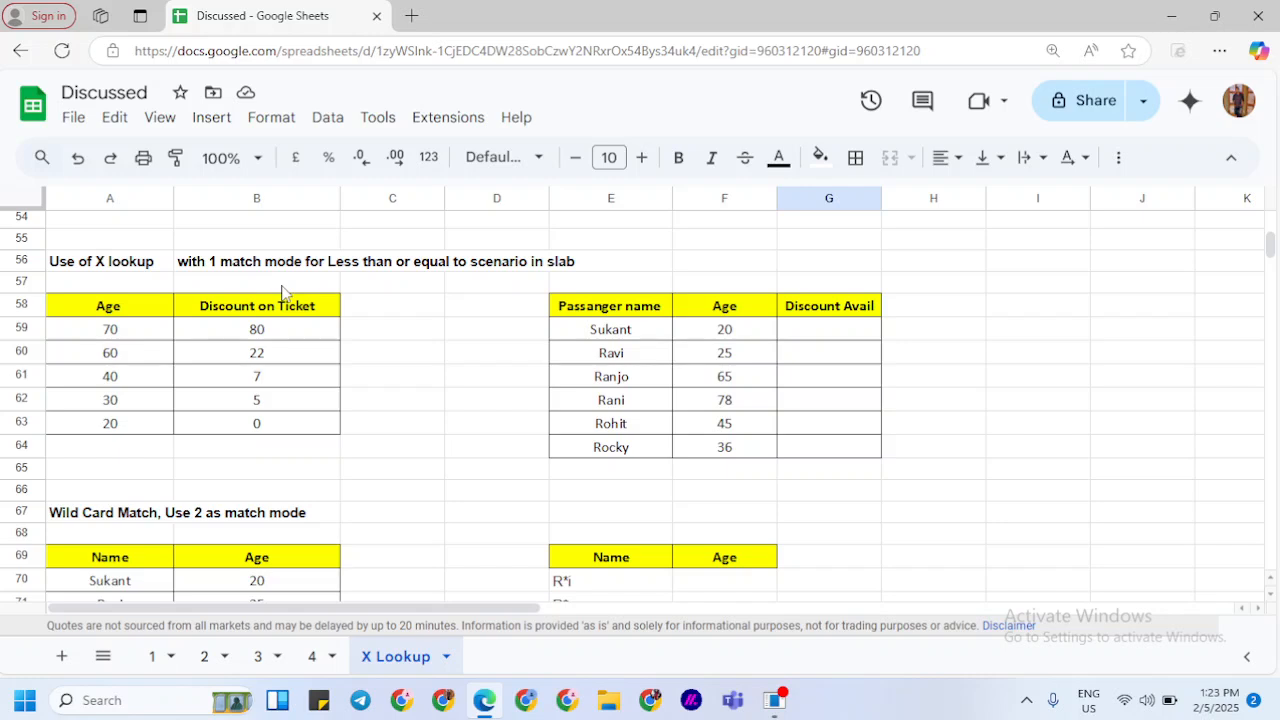
{"action": "scroll", "coordinate": [282, 292], "scroll_direction": "up", "scroll_amount": 3}
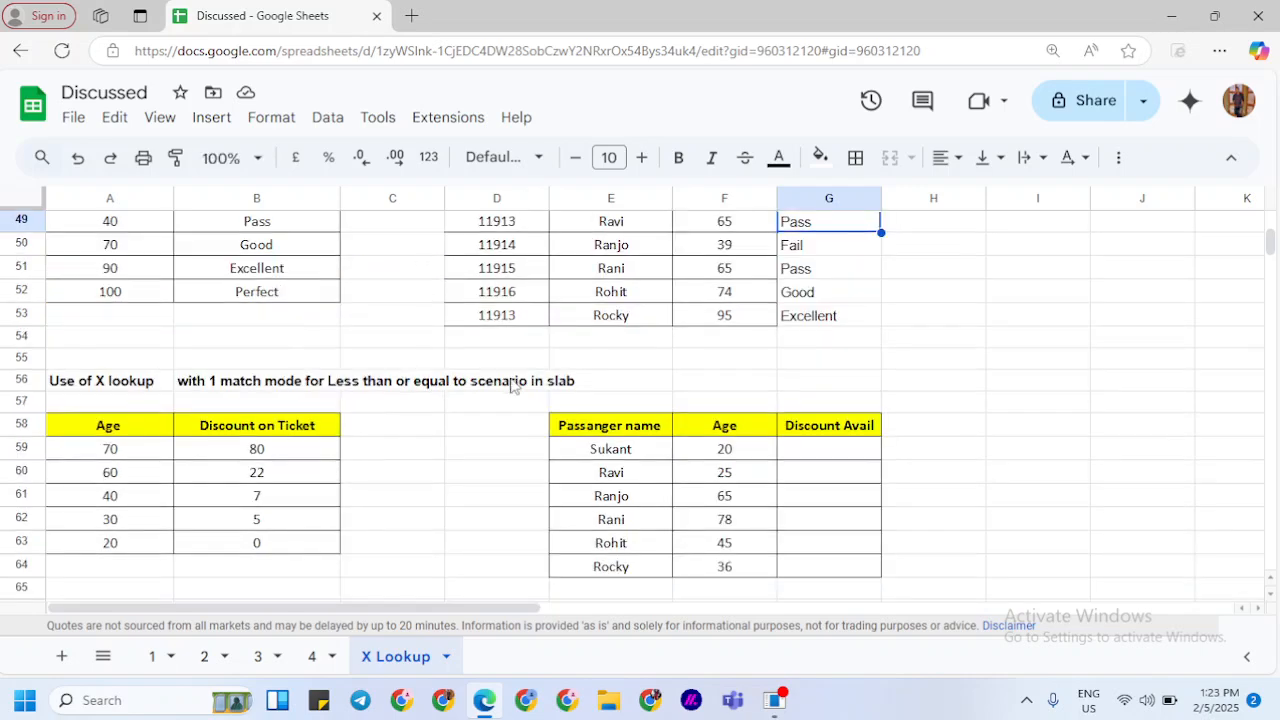
{"action": "scroll", "coordinate": [512, 385], "scroll_direction": "up", "scroll_amount": 2}
{"action": "scroll", "coordinate": [771, 445], "scroll_direction": "down", "scroll_amount": 4}
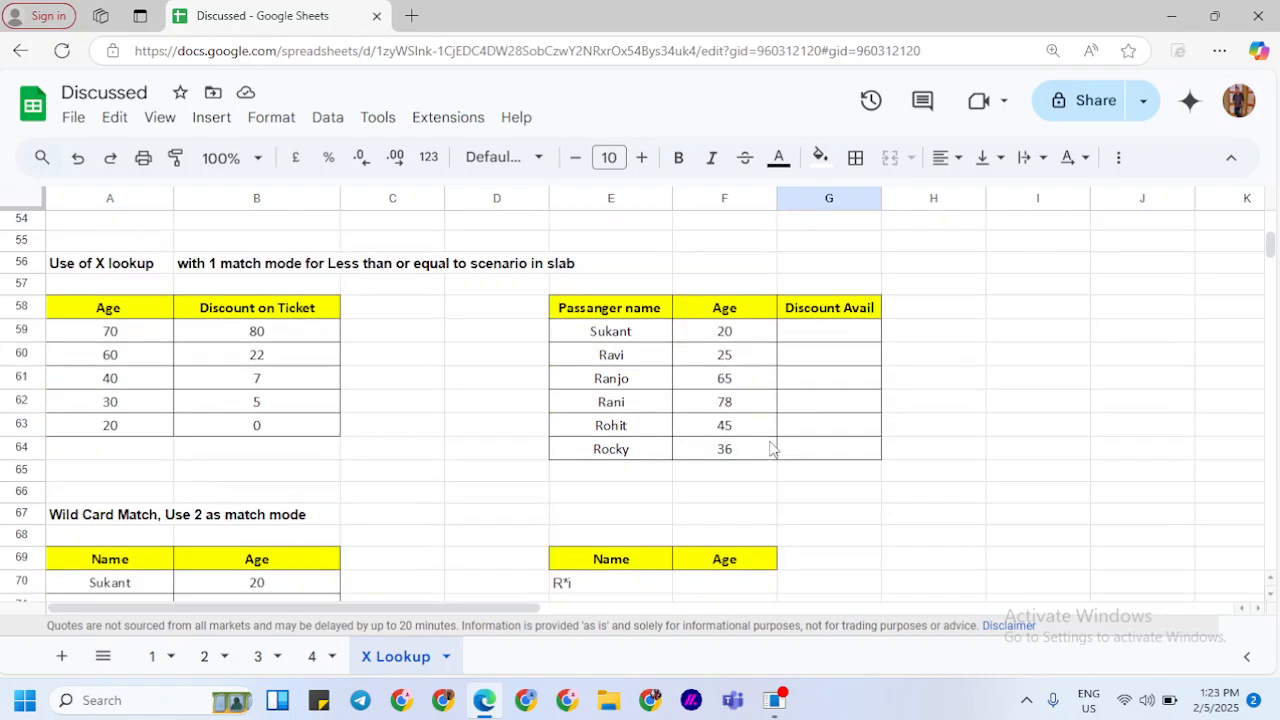
{"action": "scroll", "coordinate": [457, 374], "scroll_direction": "up", "scroll_amount": 1}
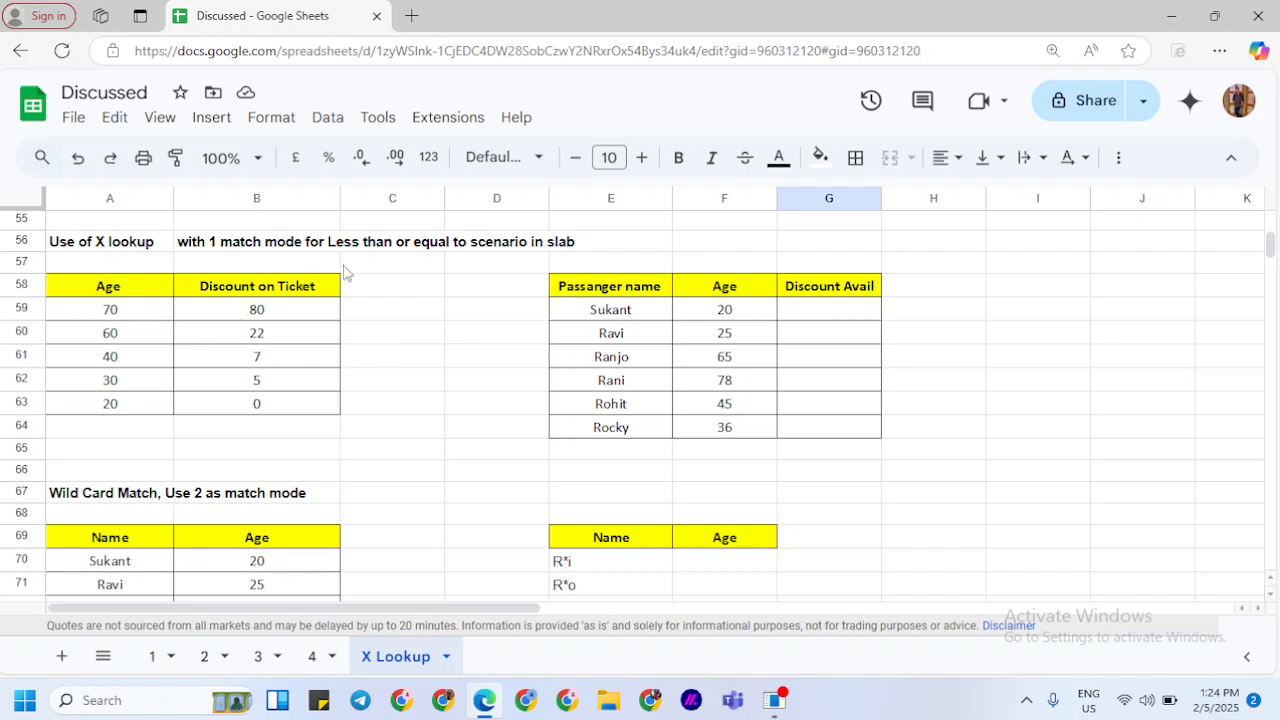
{"action": "left_click", "coordinate": [322, 287]}
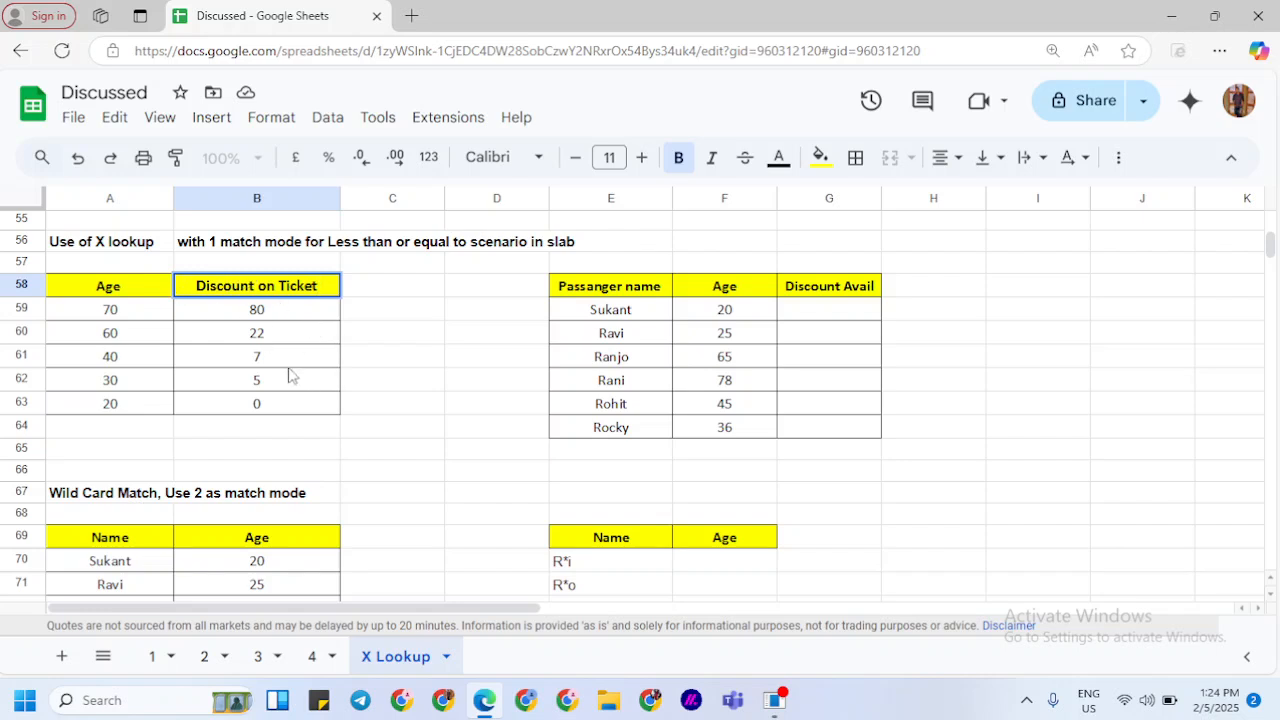
{"action": "left_click", "coordinate": [440, 334]}
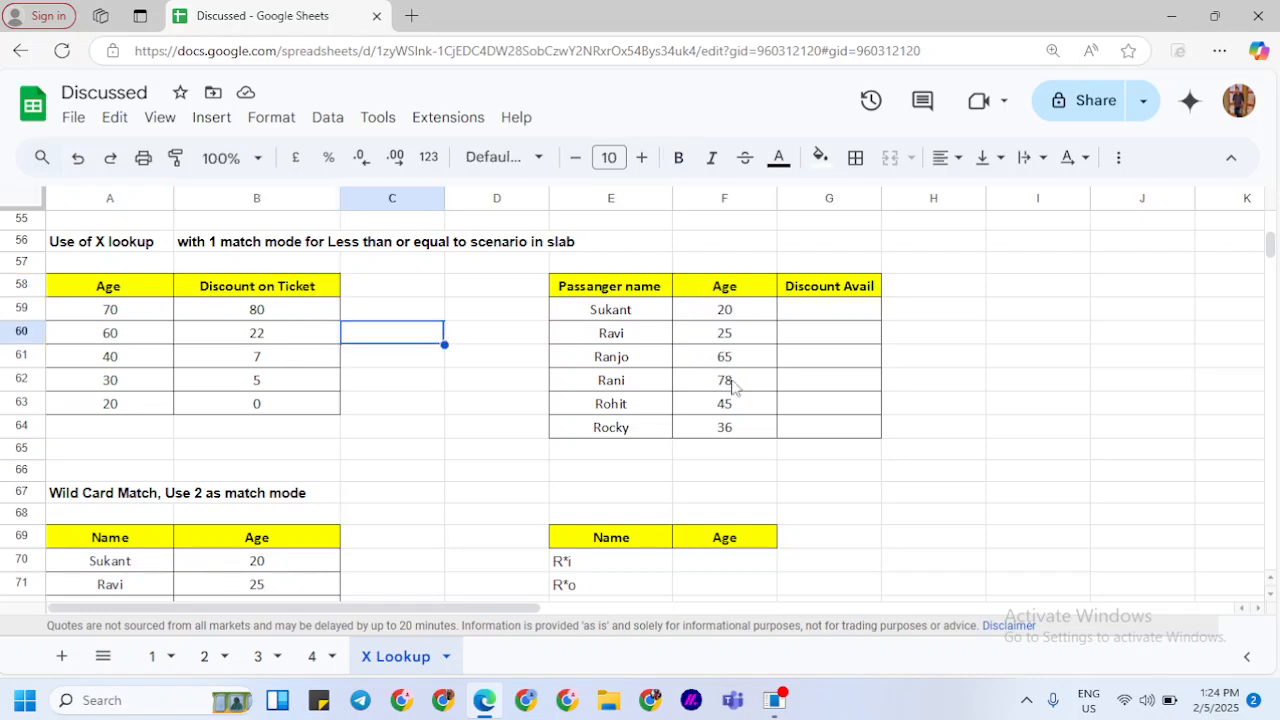
Step: Start an XLOOKUP formula in Discount Avail cell G59 with the passenger's Age cell F59 as the search key
{"action": "left_click", "coordinate": [791, 318]}
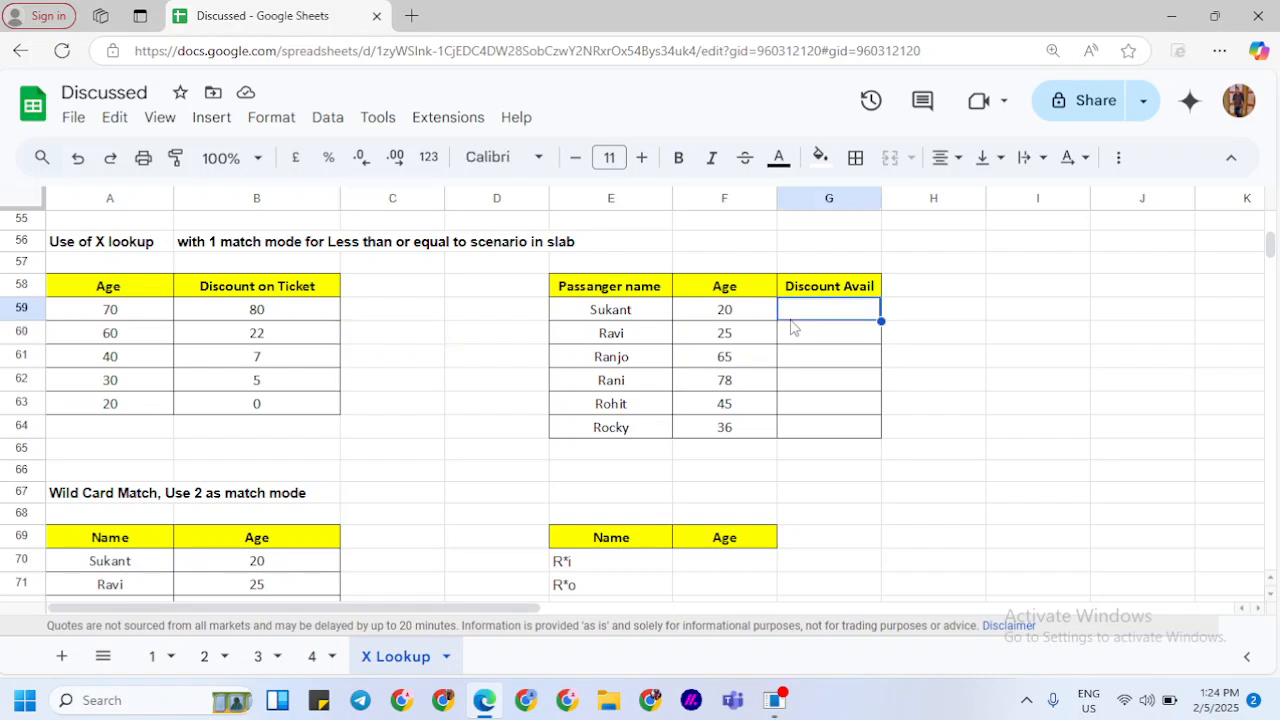
{"action": "type", "text": "="}
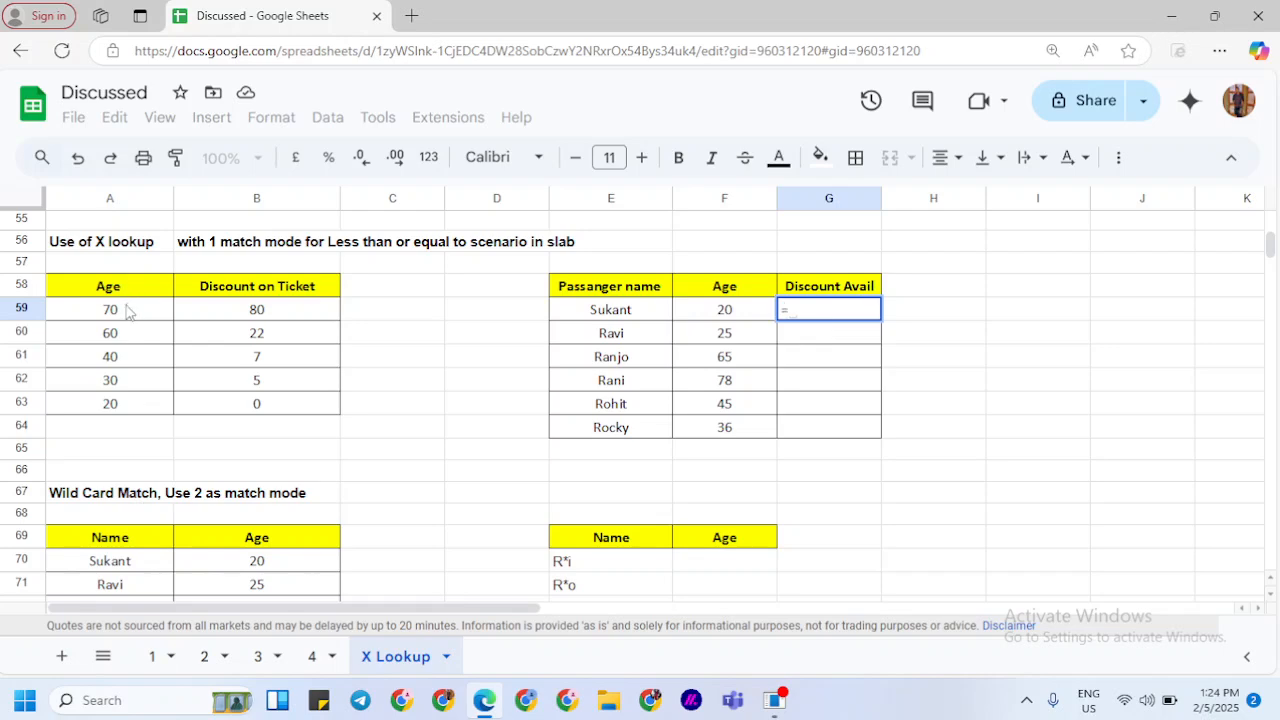
{"action": "scroll", "coordinate": [130, 336], "scroll_direction": "up", "scroll_amount": 3}
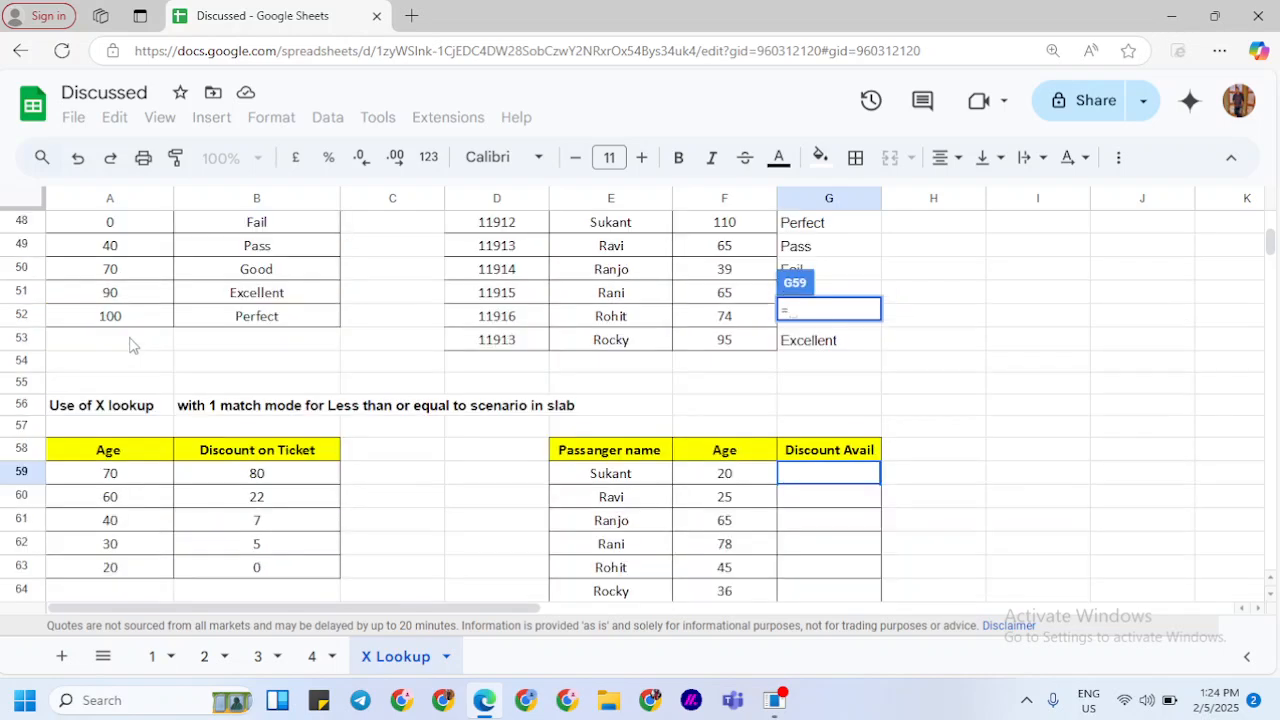
{"action": "scroll", "coordinate": [130, 346], "scroll_direction": "down", "scroll_amount": 3}
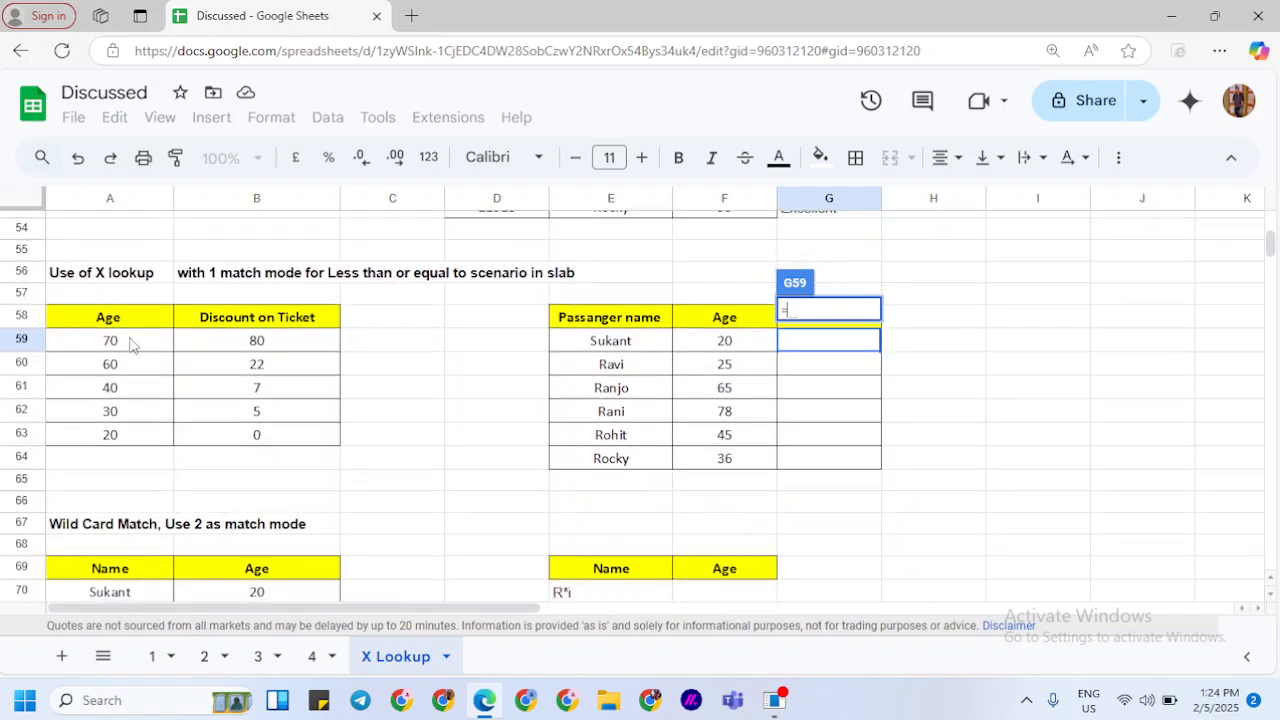
{"action": "type", "text": "xl"}
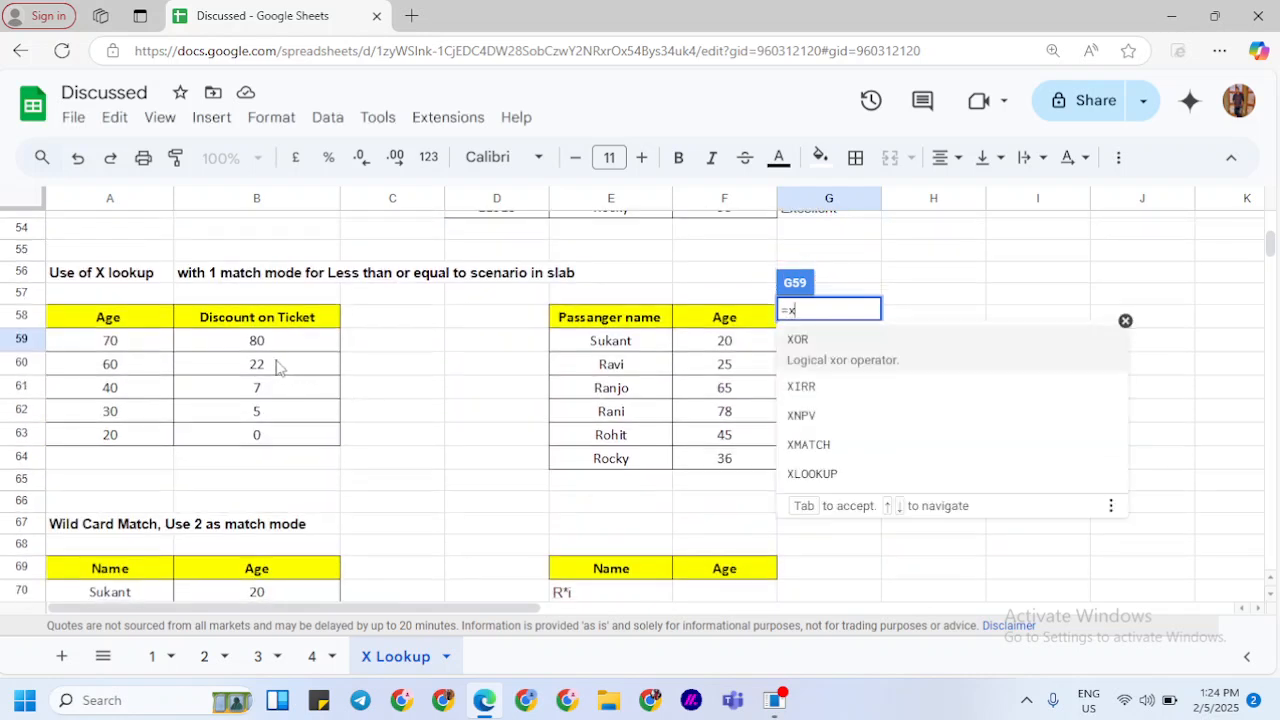
{"action": "key", "text": "Tab"}
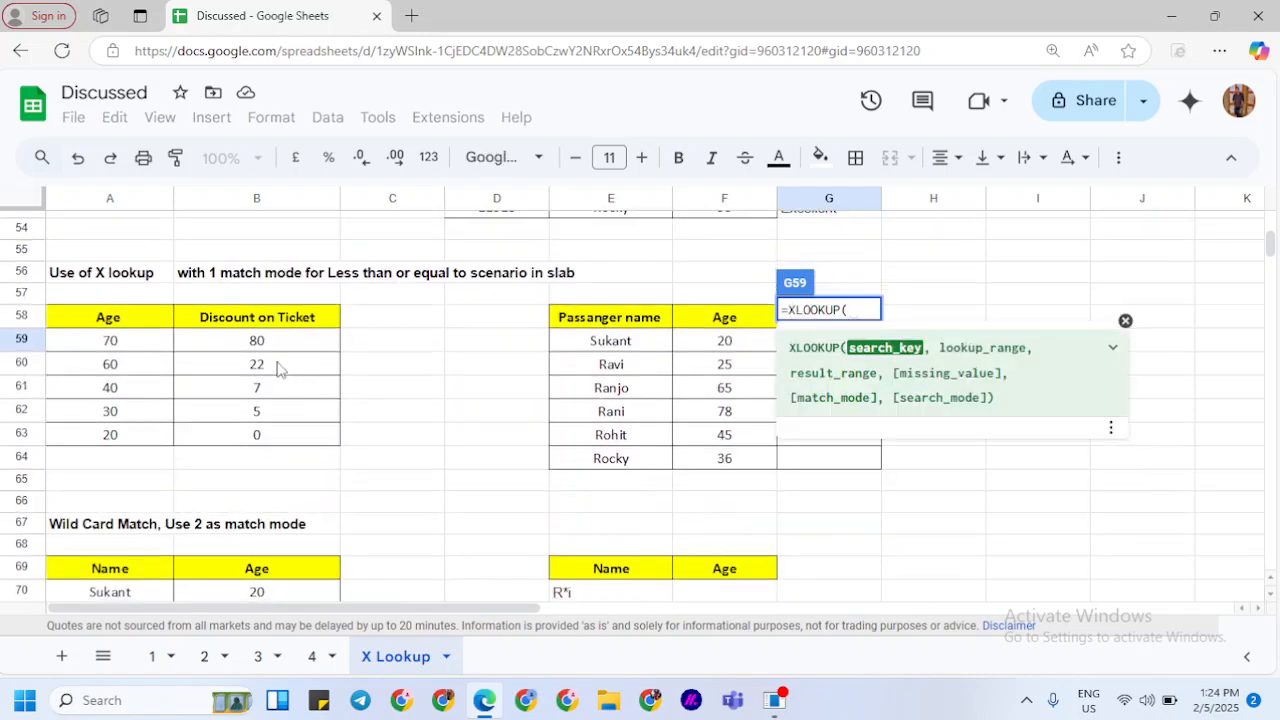
{"action": "left_click", "coordinate": [724, 340]}
{"action": "type", "text": ","}
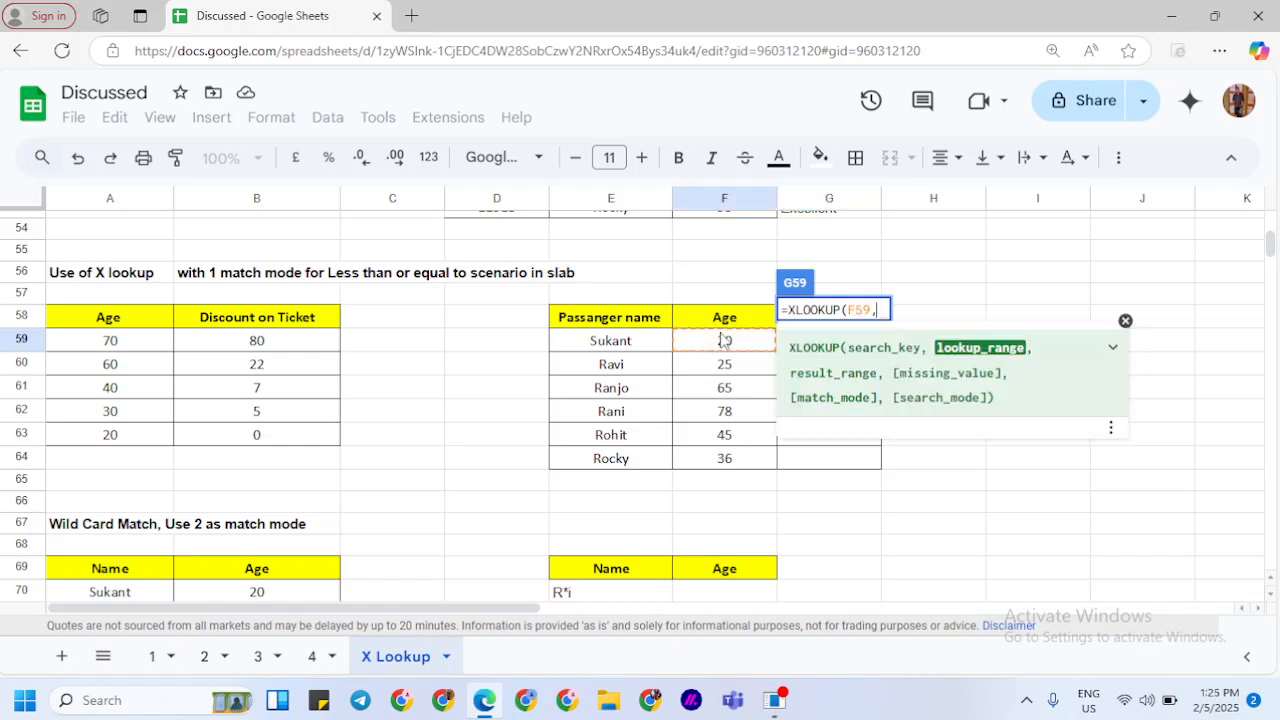
Step: Set the G59 formula's lookup range to the slab table's Age column as the absolute reference $A$59:$A$63
{"action": "left_click", "coordinate": [105, 341]}
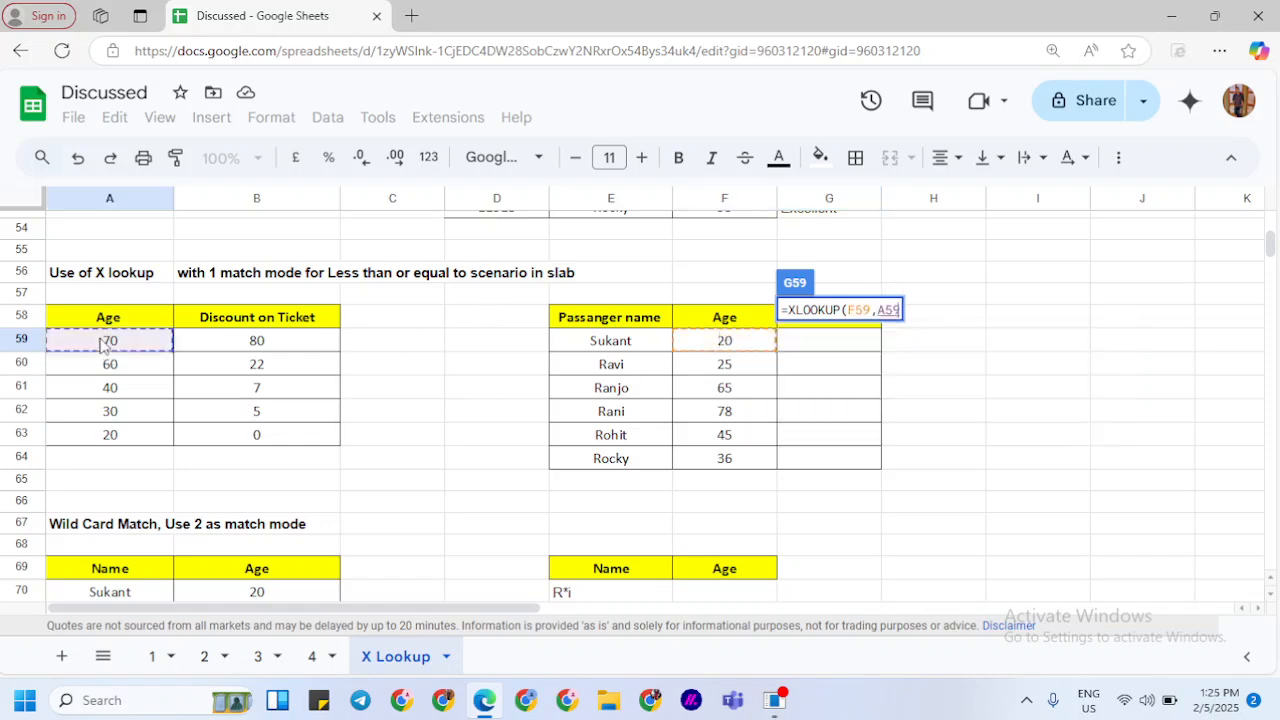
{"action": "key", "text": "ctrl+shift+Down"}
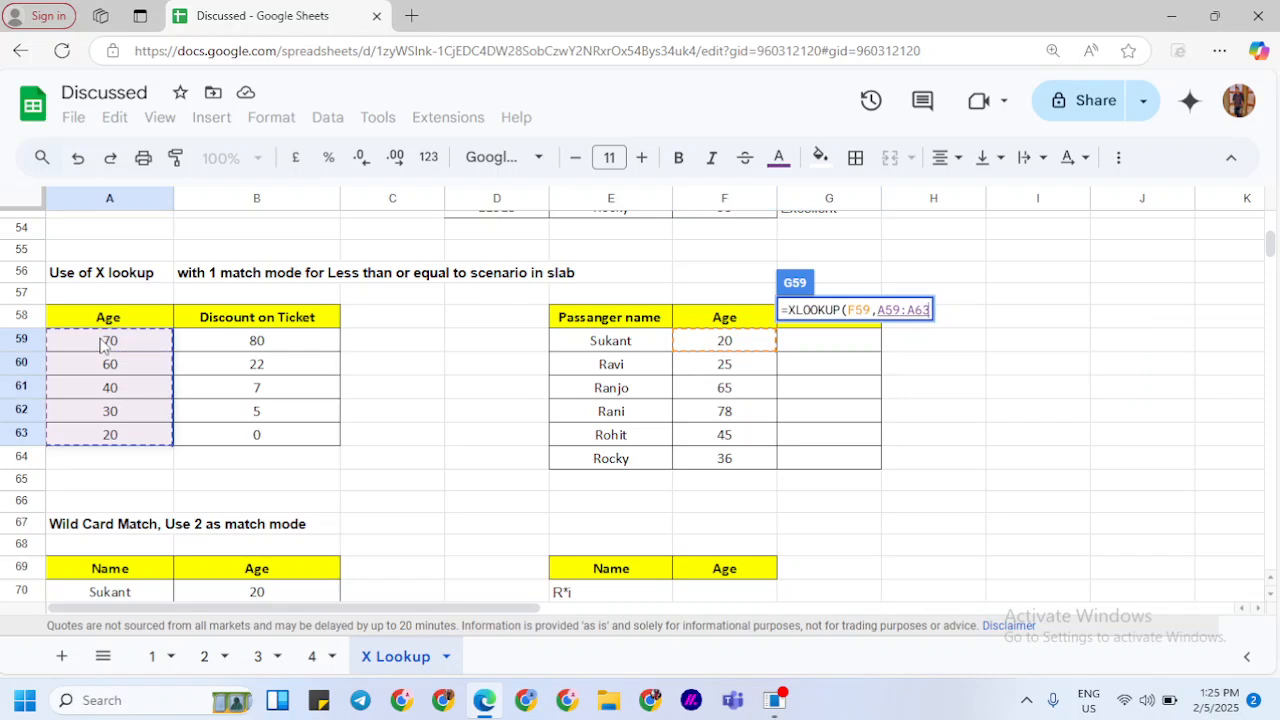
{"action": "key", "text": "F4"}
{"action": "type", "text": ","}
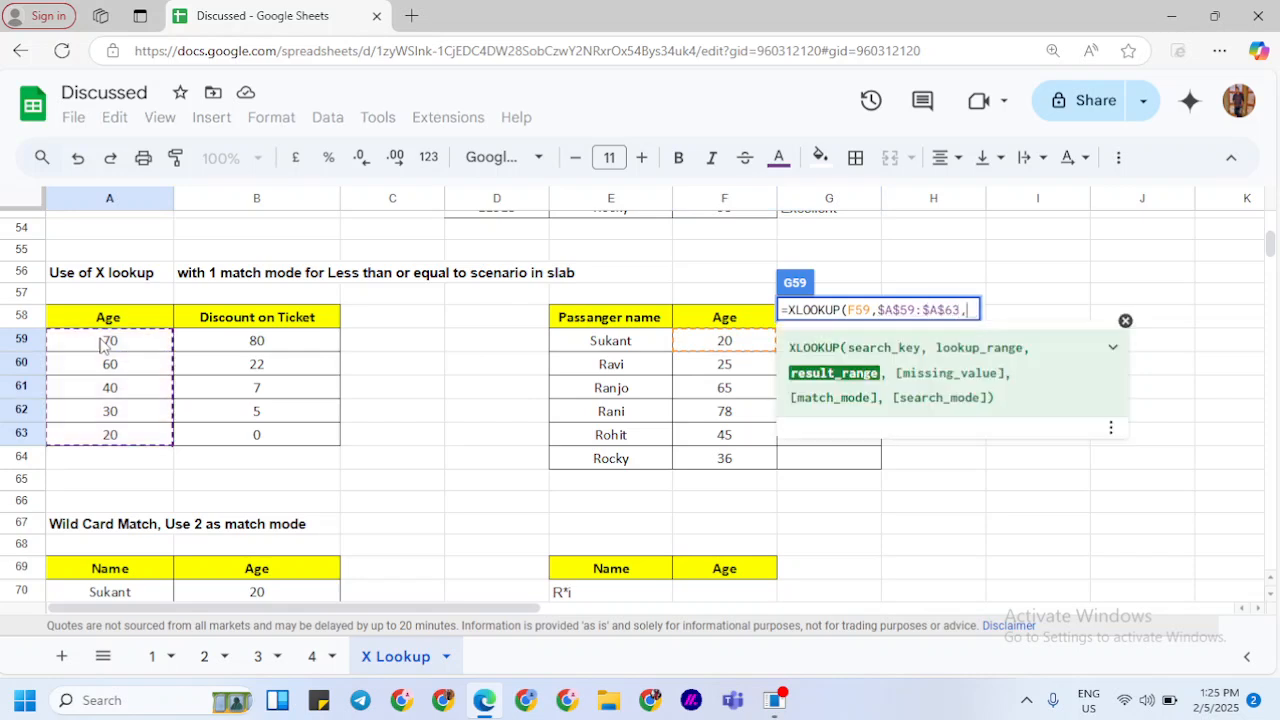
Step: Set the G59 formula's result range to the Discount on Ticket column as the absolute reference $B$59:$B$63
{"action": "left_click", "coordinate": [292, 345]}
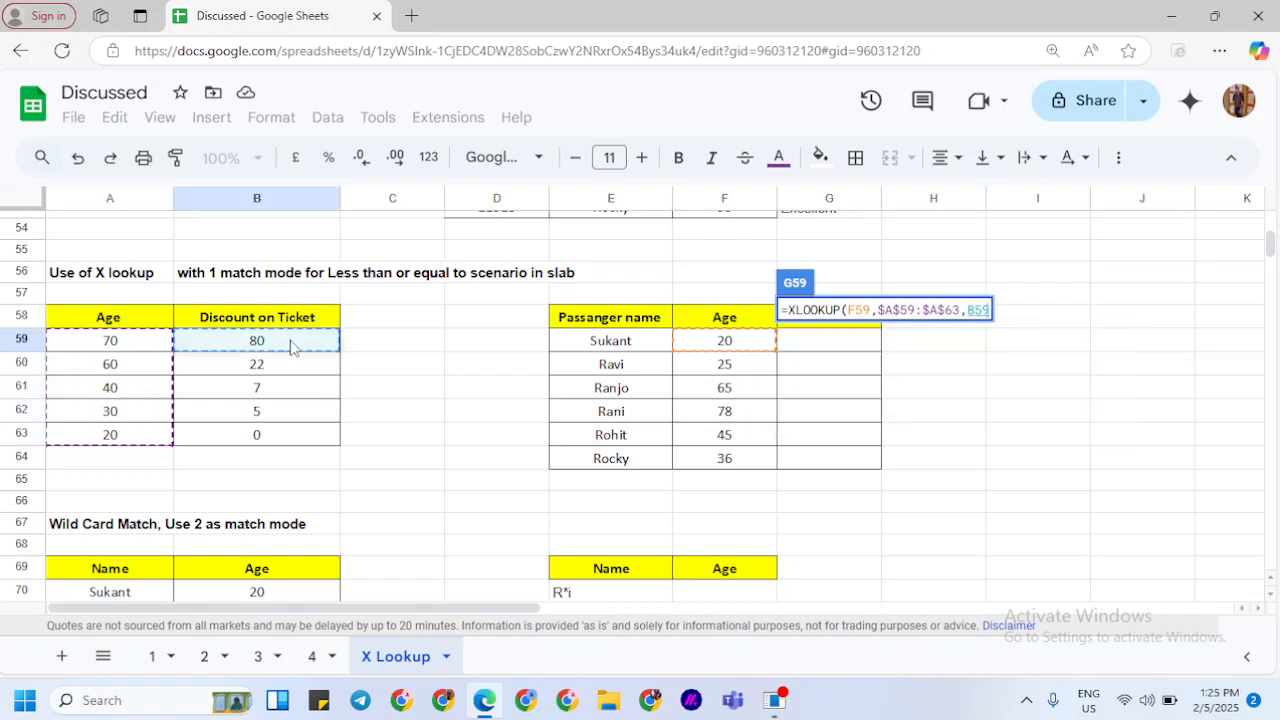
{"action": "key", "text": "ctrl+shift+Down"}
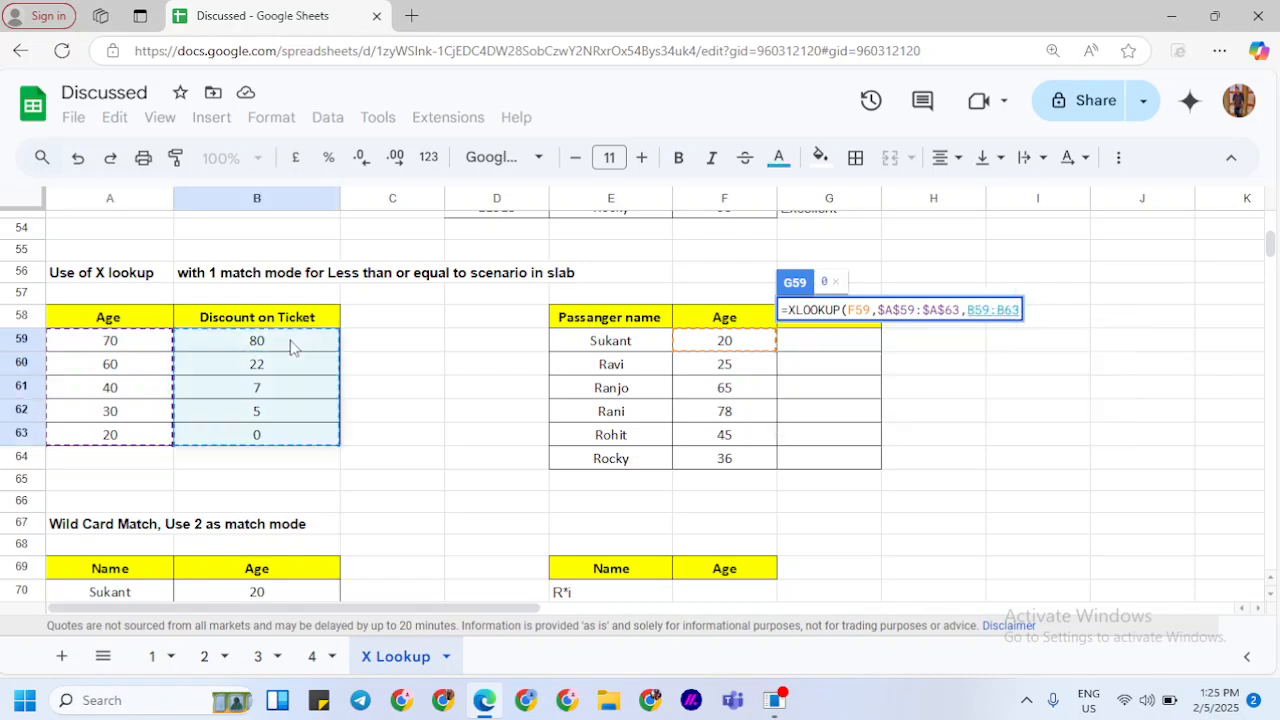
{"action": "key", "text": "F4"}
{"action": "type", "text": ","}
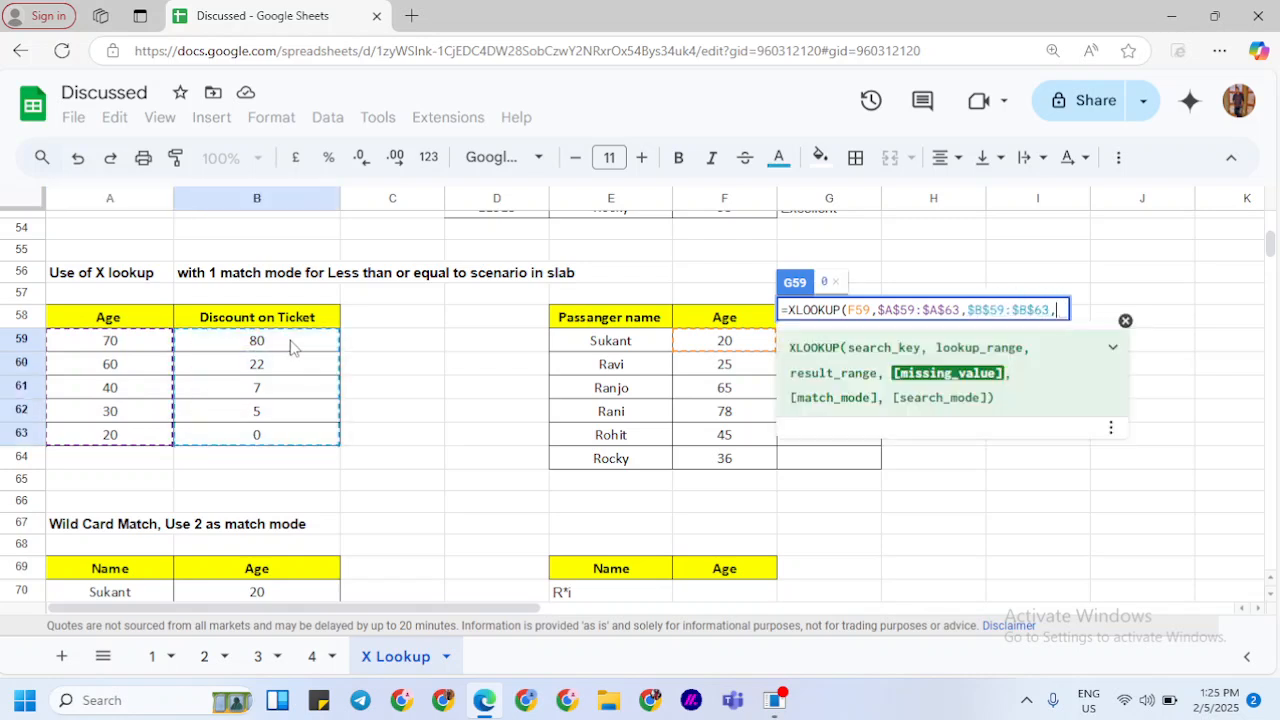
Step: Complete the G59 formula with missing value "NA", match mode 1 and search mode 1, and auto-fill the remaining Discount Avail cells
{"action": "type", "text": "\"M"}
{"action": "type", "text": "A"}
{"action": "type", "text": "\"NA"}
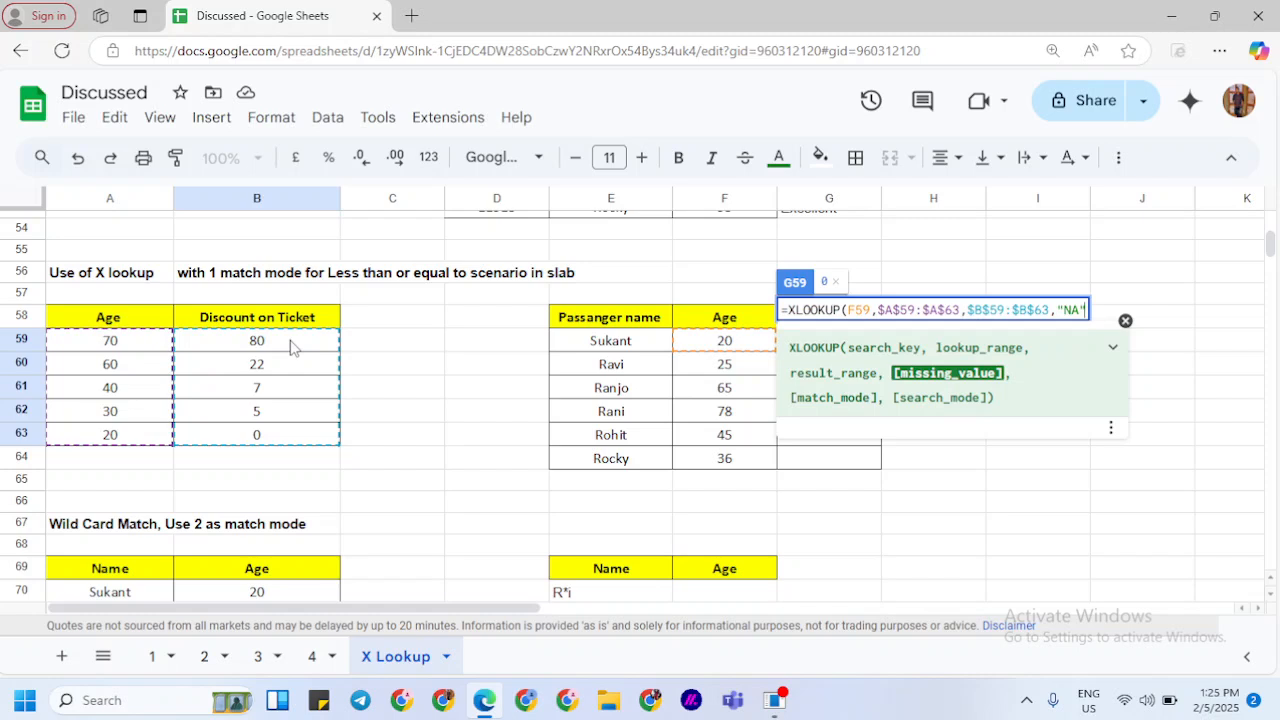
{"action": "type", "text": ","}
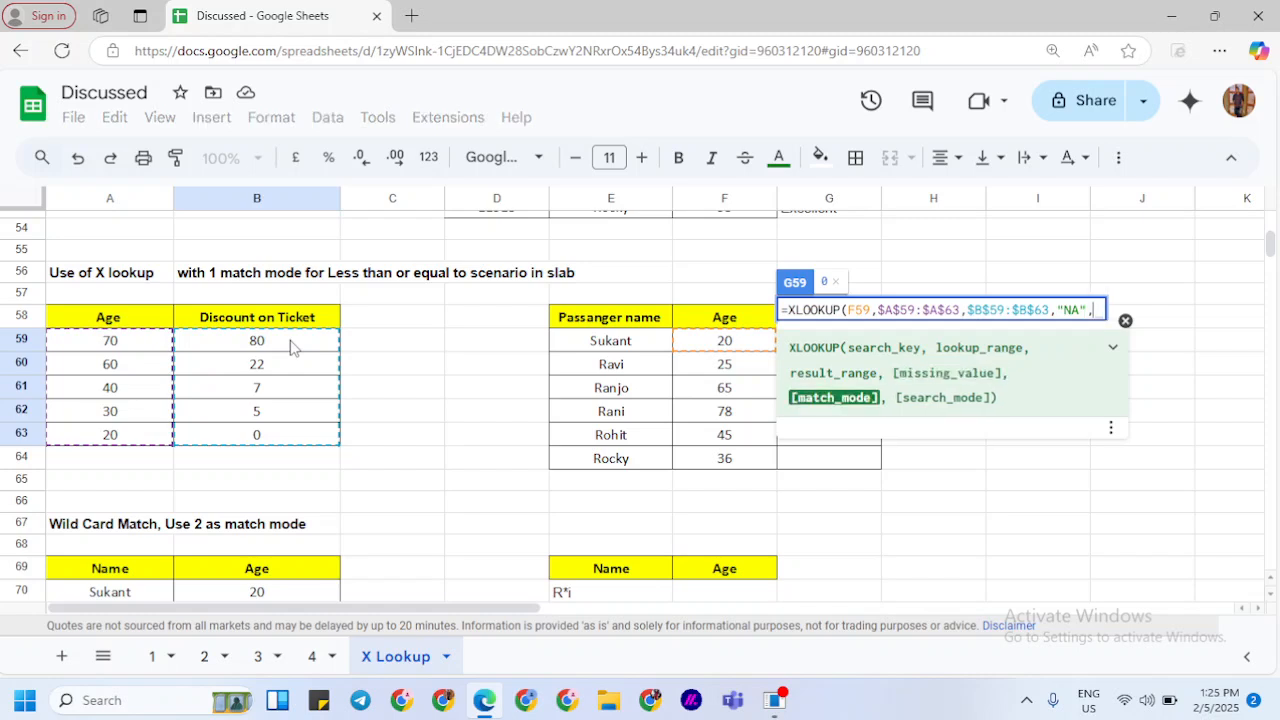
{"action": "type", "text": "1"}
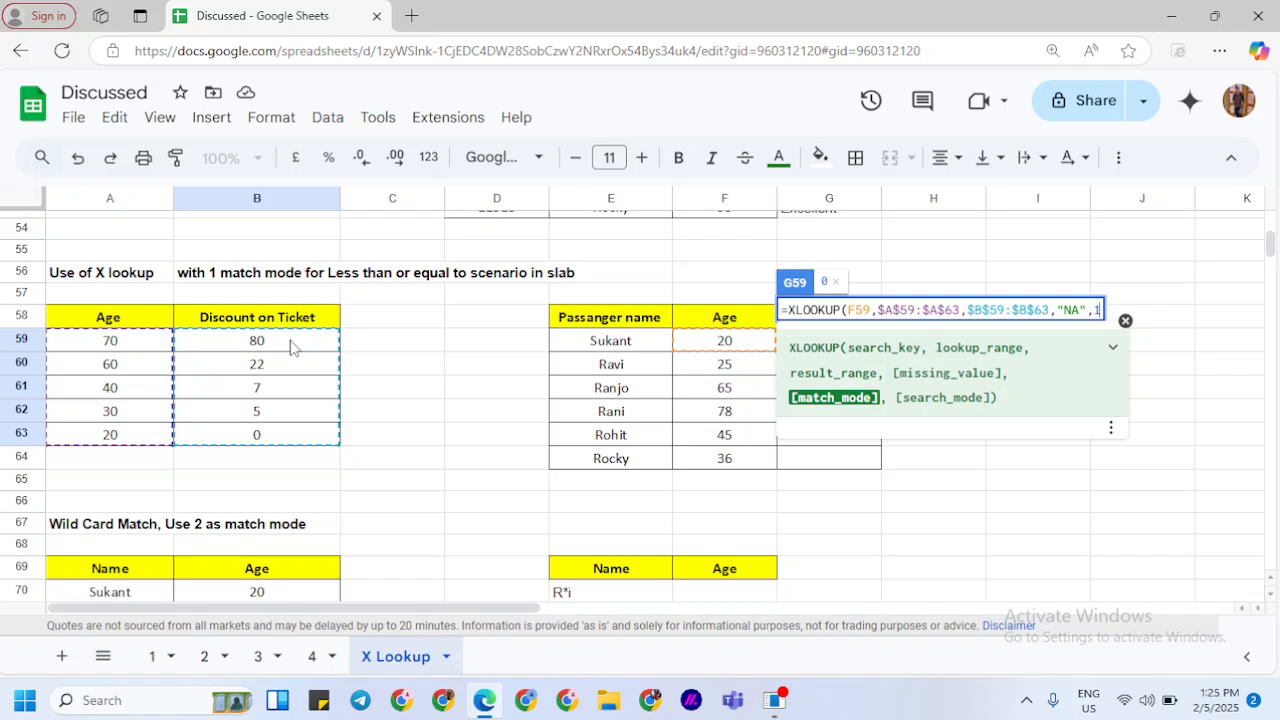
{"action": "type", "text": ",1"}
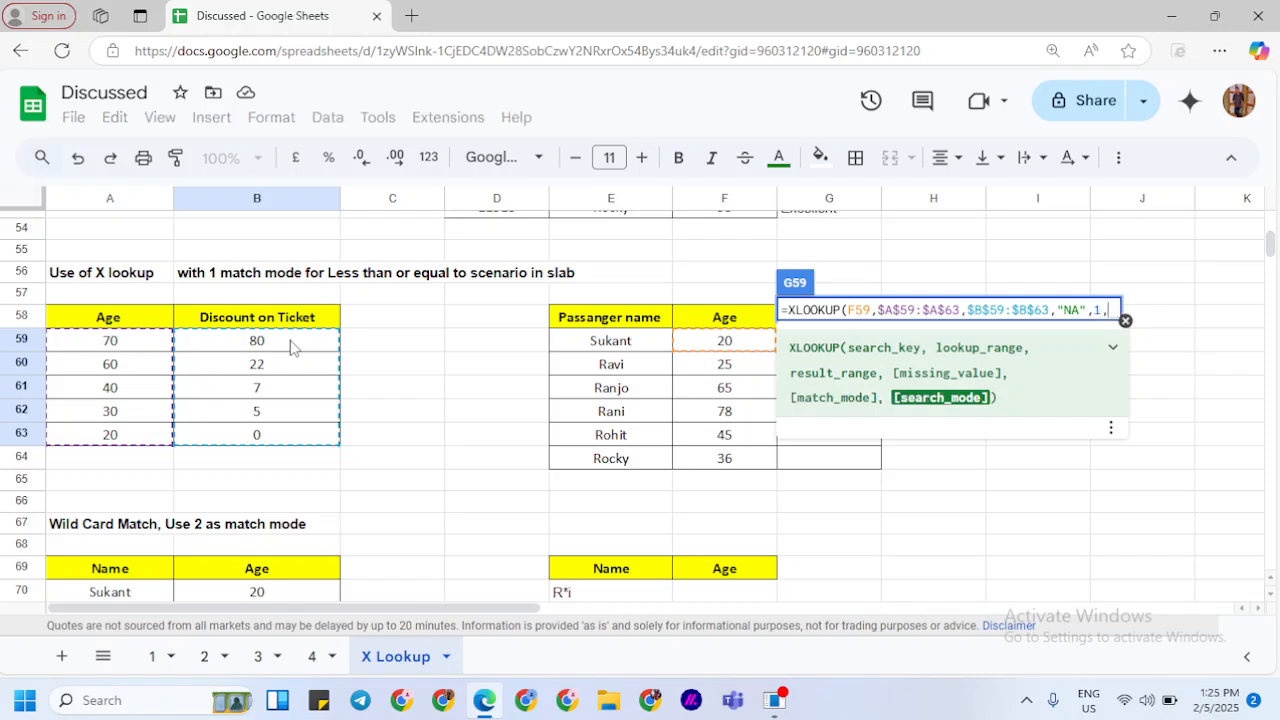
{"action": "type", "text": ")"}
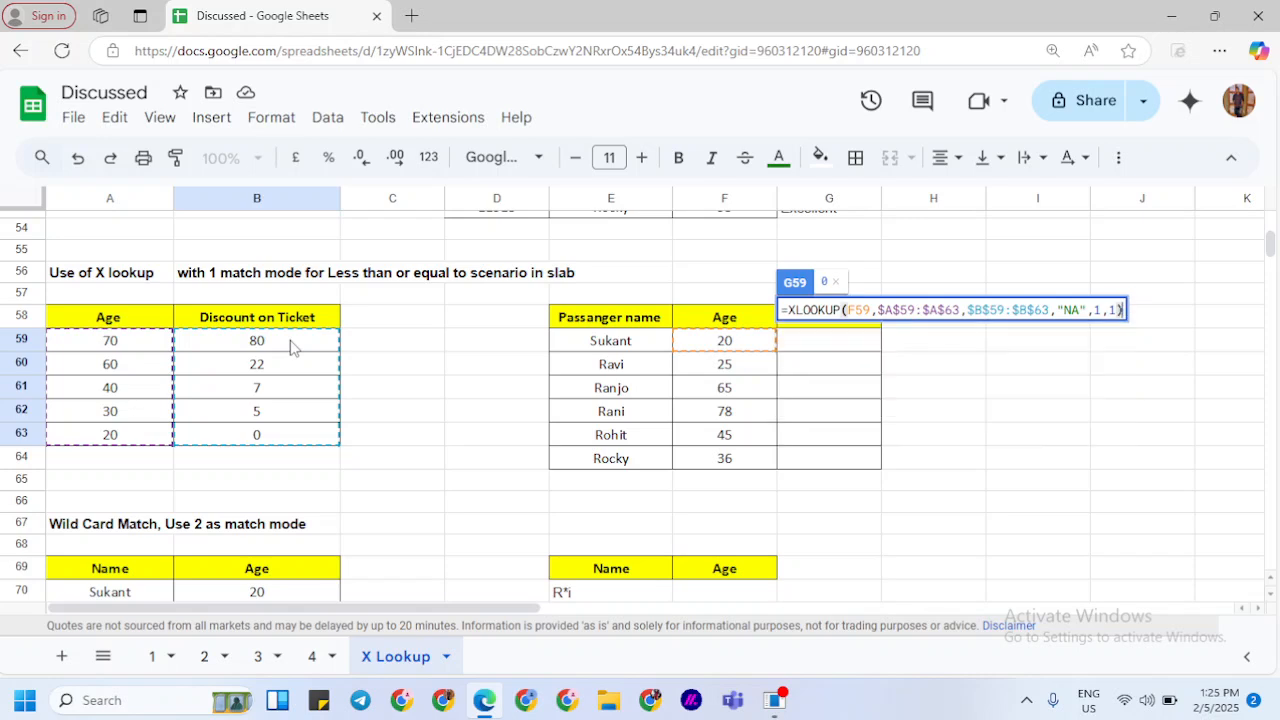
{"action": "key", "text": "Return"}
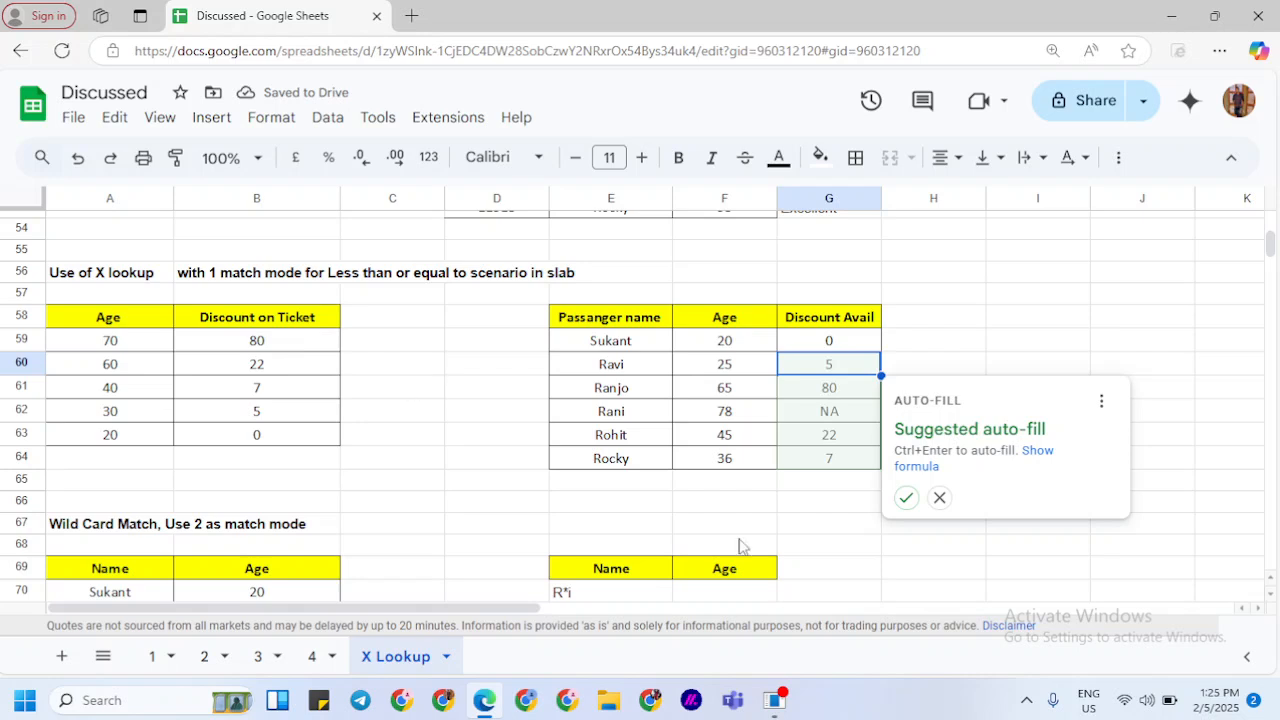
{"action": "left_click", "coordinate": [904, 500]}
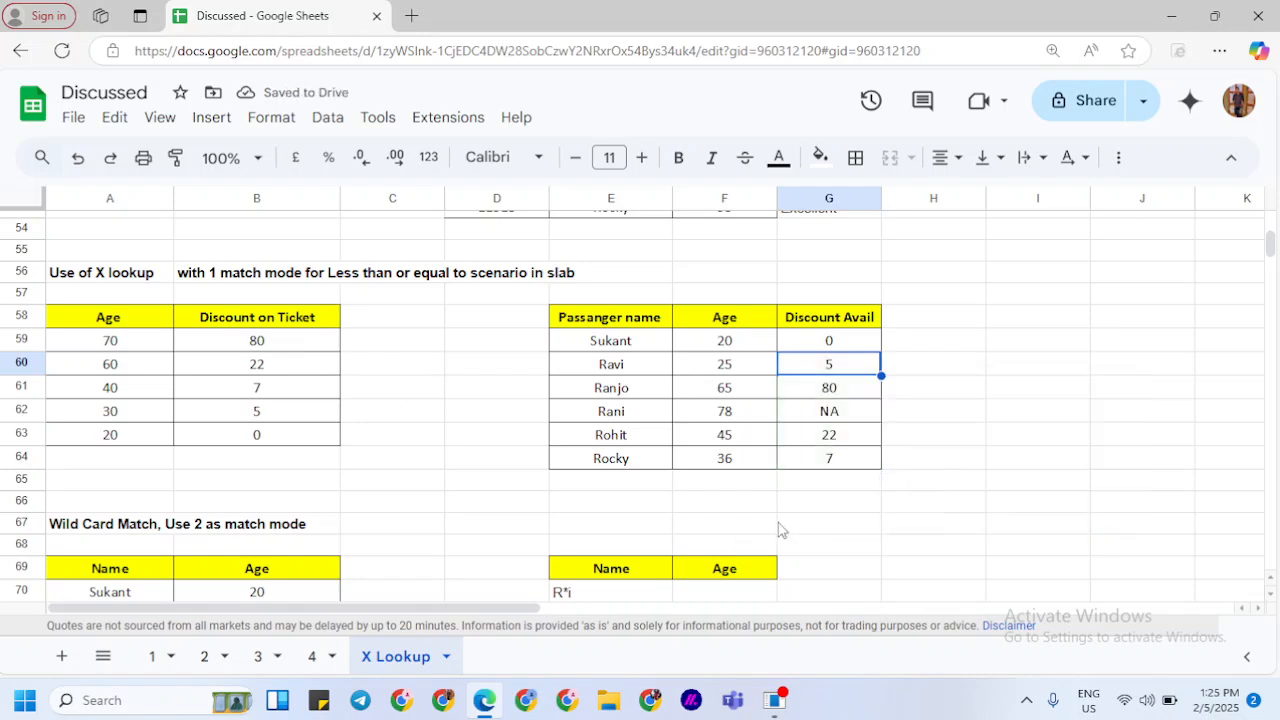
Step: Change the missing value in the Discount Avail formula in G62 to "Free"
{"action": "left_click", "coordinate": [855, 421]}
{"action": "double_click", "coordinate": [855, 421]}
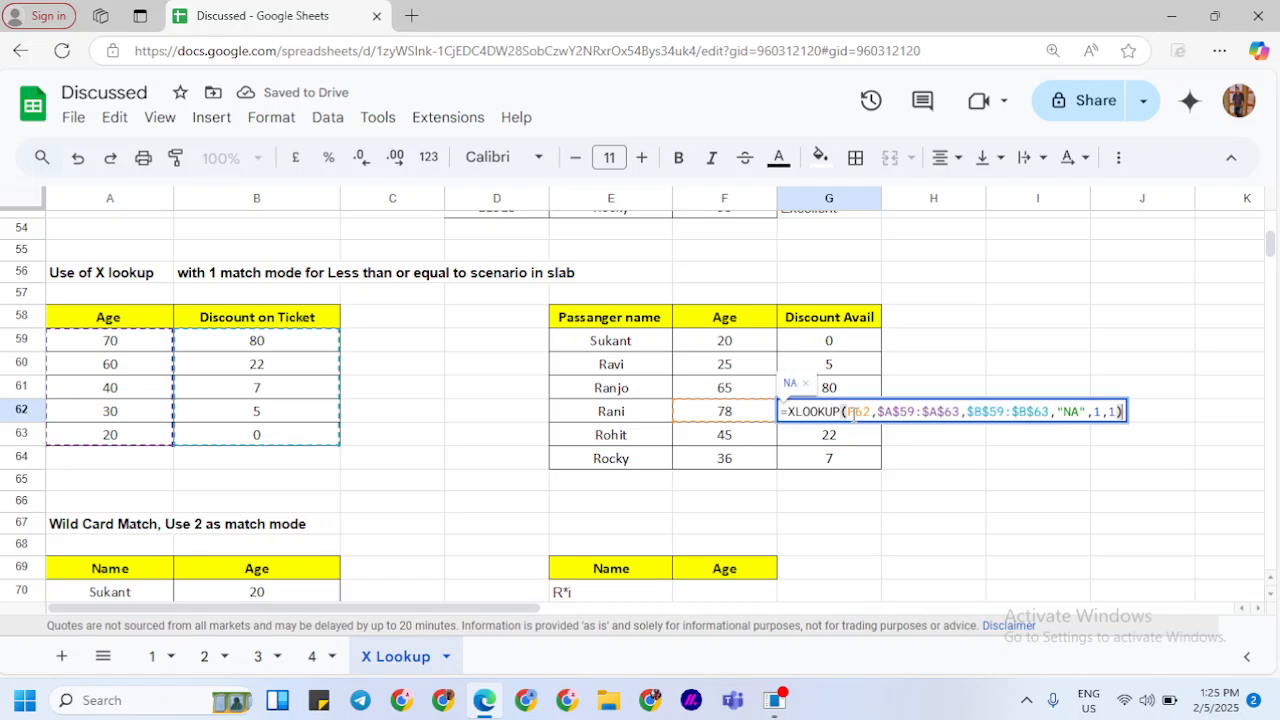
{"action": "left_click", "coordinate": [1080, 411]}
{"action": "key", "text": "BackSpace"}
{"action": "key", "text": "BackSpace"}
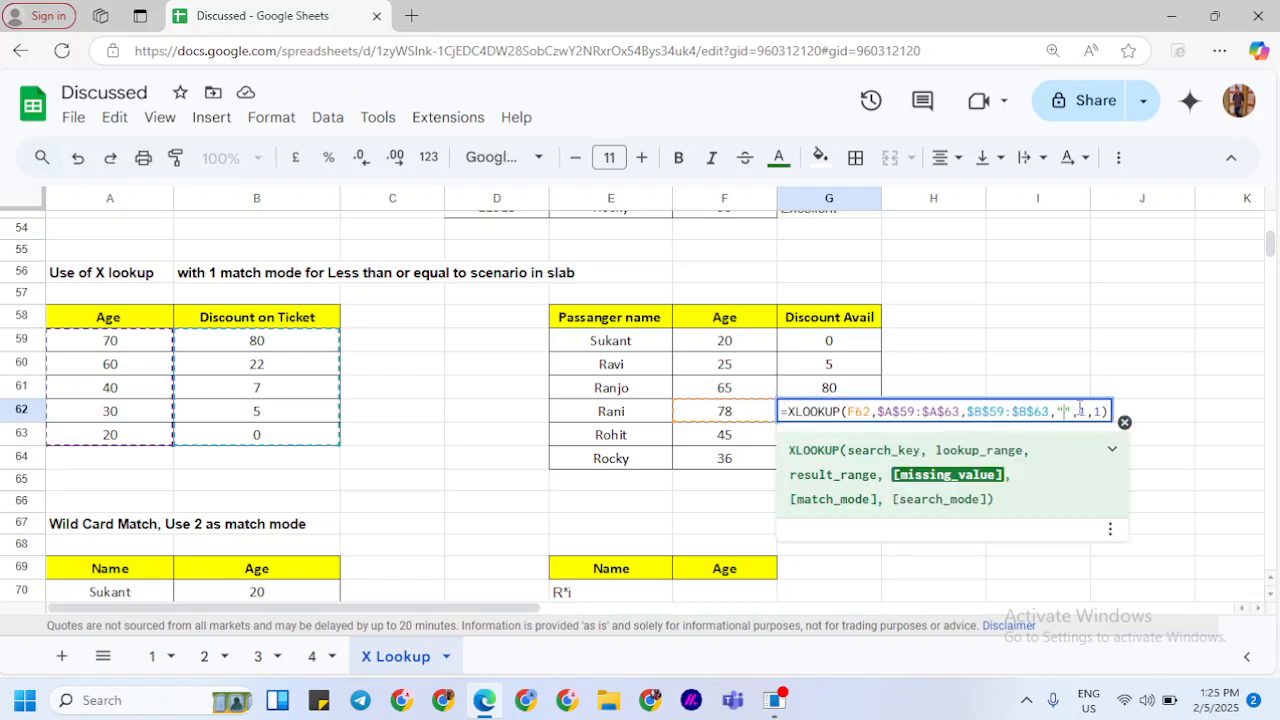
{"action": "type", "text": "G"}
{"action": "key", "text": "BackSpace"}
{"action": "type", "text": "Free"}
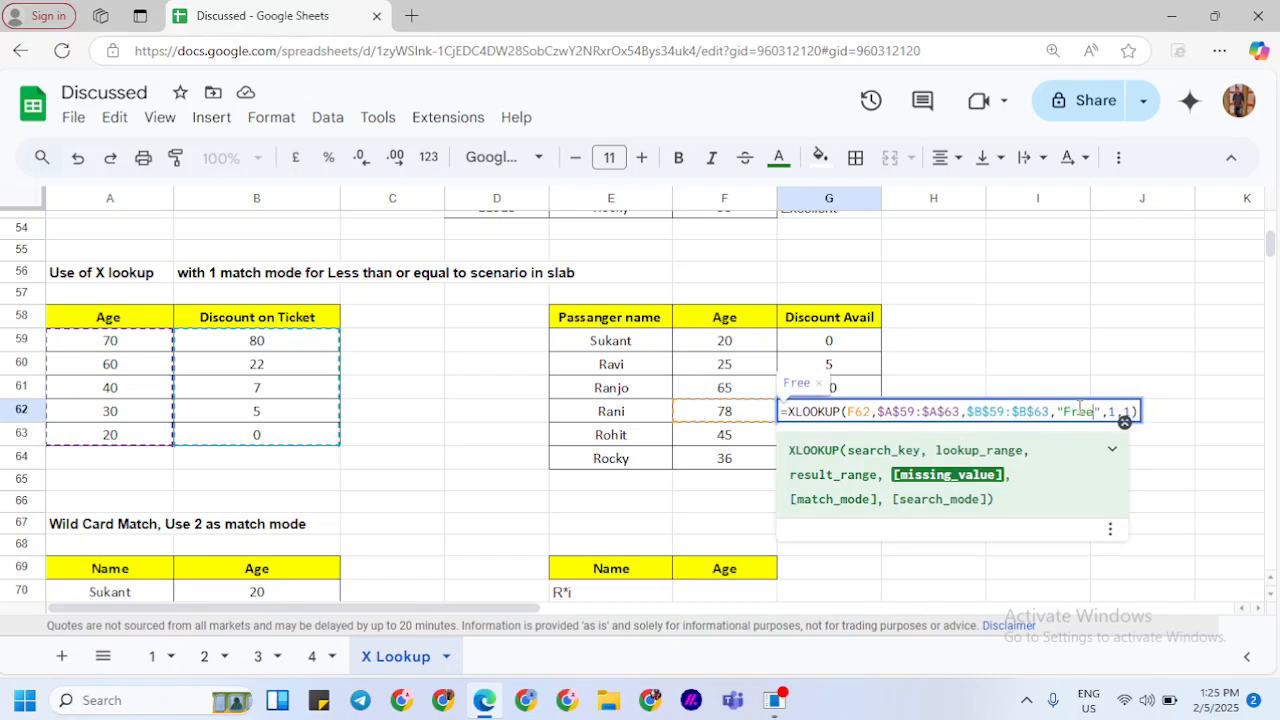
{"action": "key", "text": "Return"}
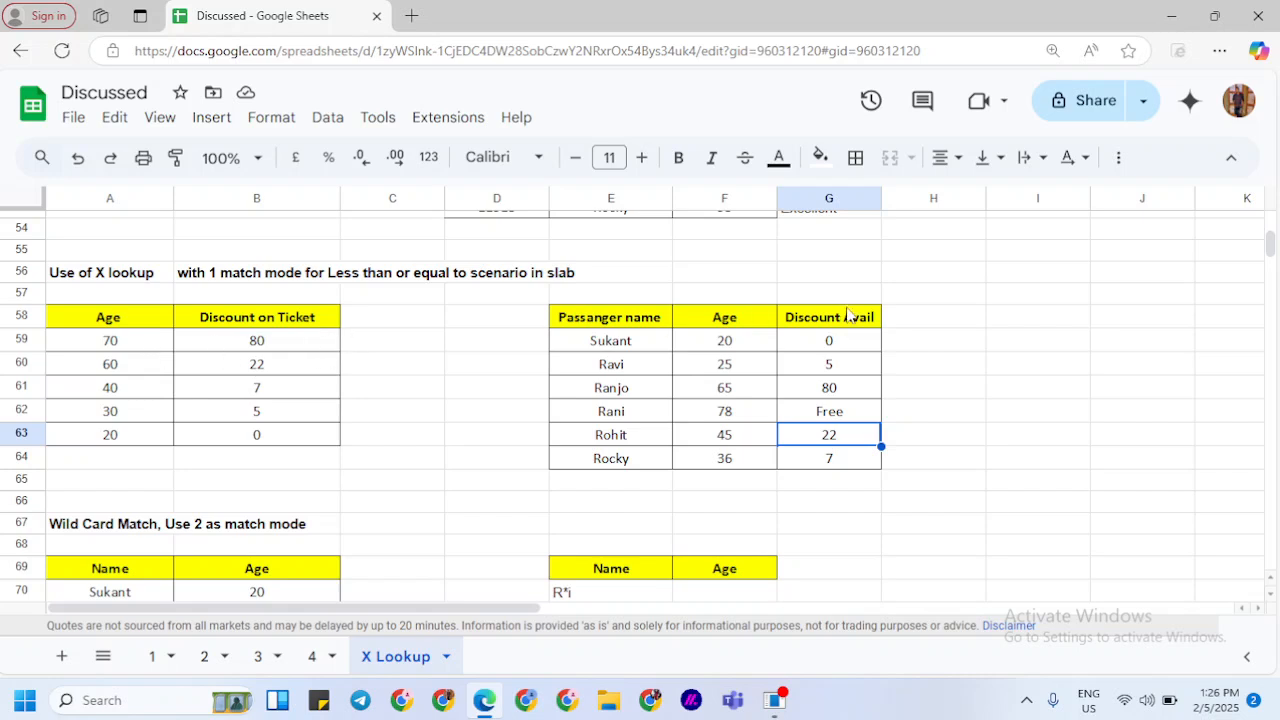
Step: Review the -1 and 1 match mode slab sections and the Wild Card Match section with its name patterns
{"action": "scroll", "coordinate": [797, 404], "scroll_direction": "down", "scroll_amount": 3}
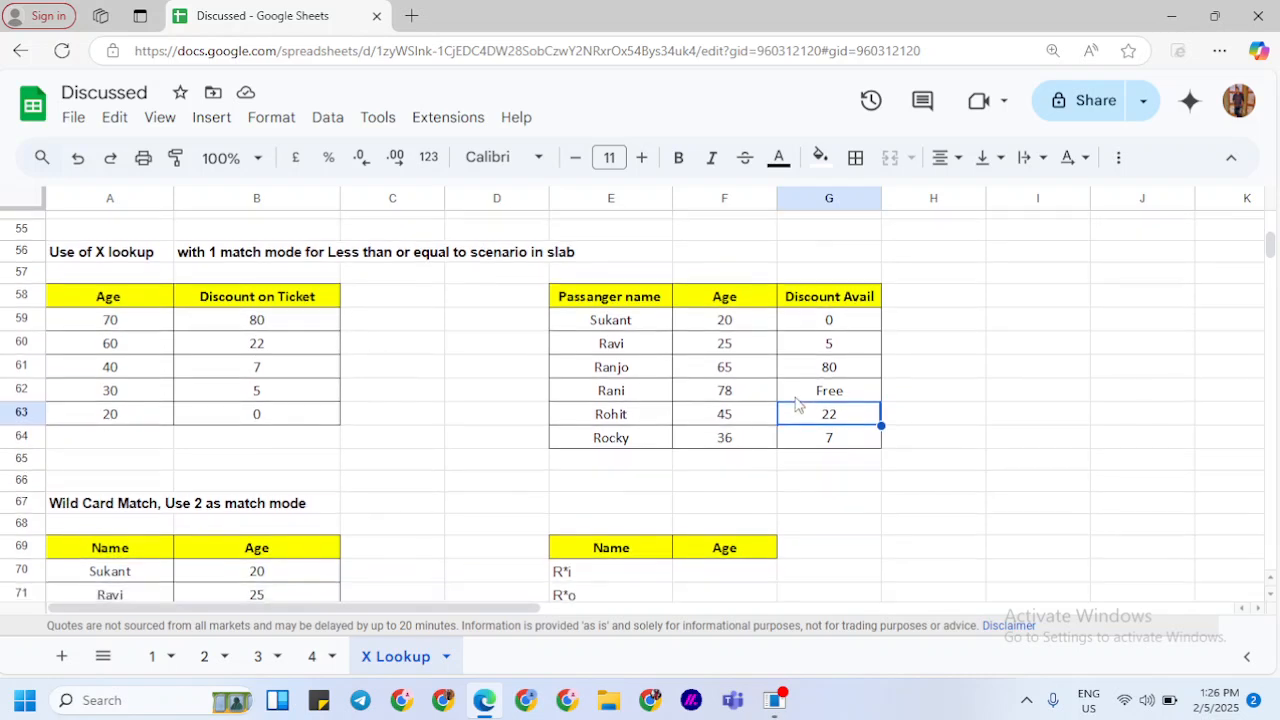
{"action": "scroll", "coordinate": [797, 404], "scroll_direction": "down", "scroll_amount": 3}
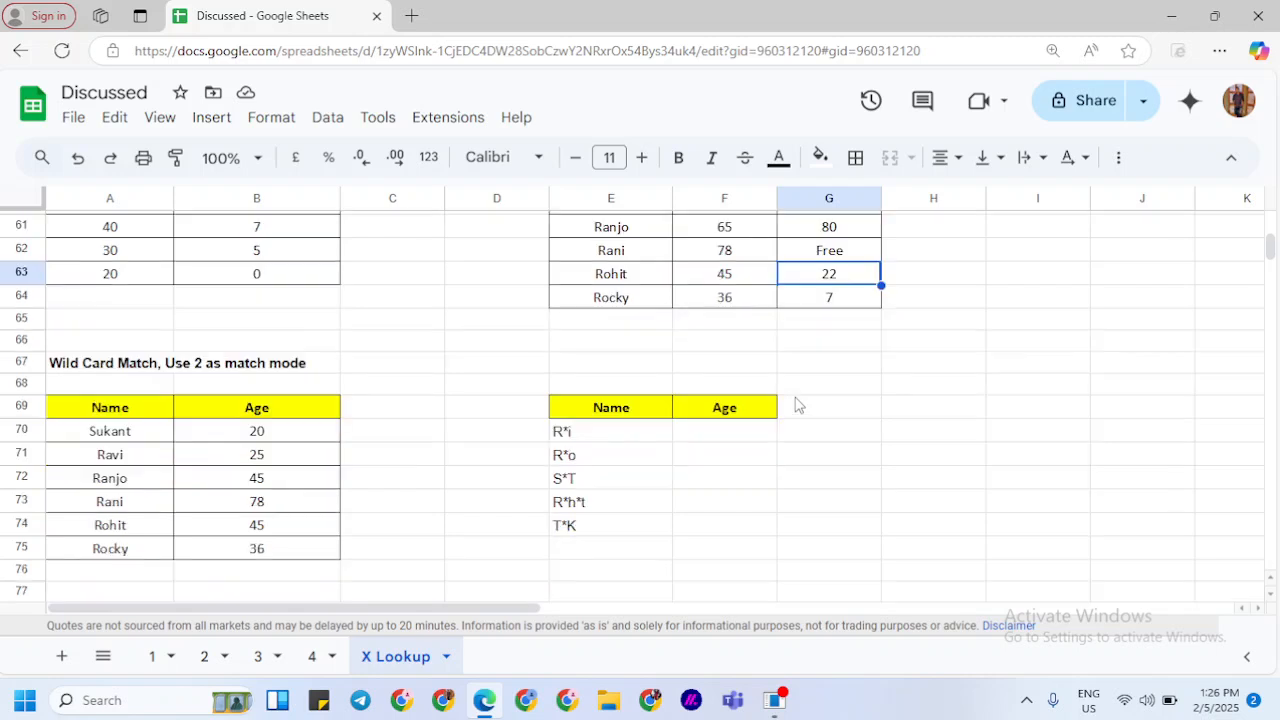
{"action": "scroll", "coordinate": [797, 404], "scroll_direction": "down", "scroll_amount": 1}
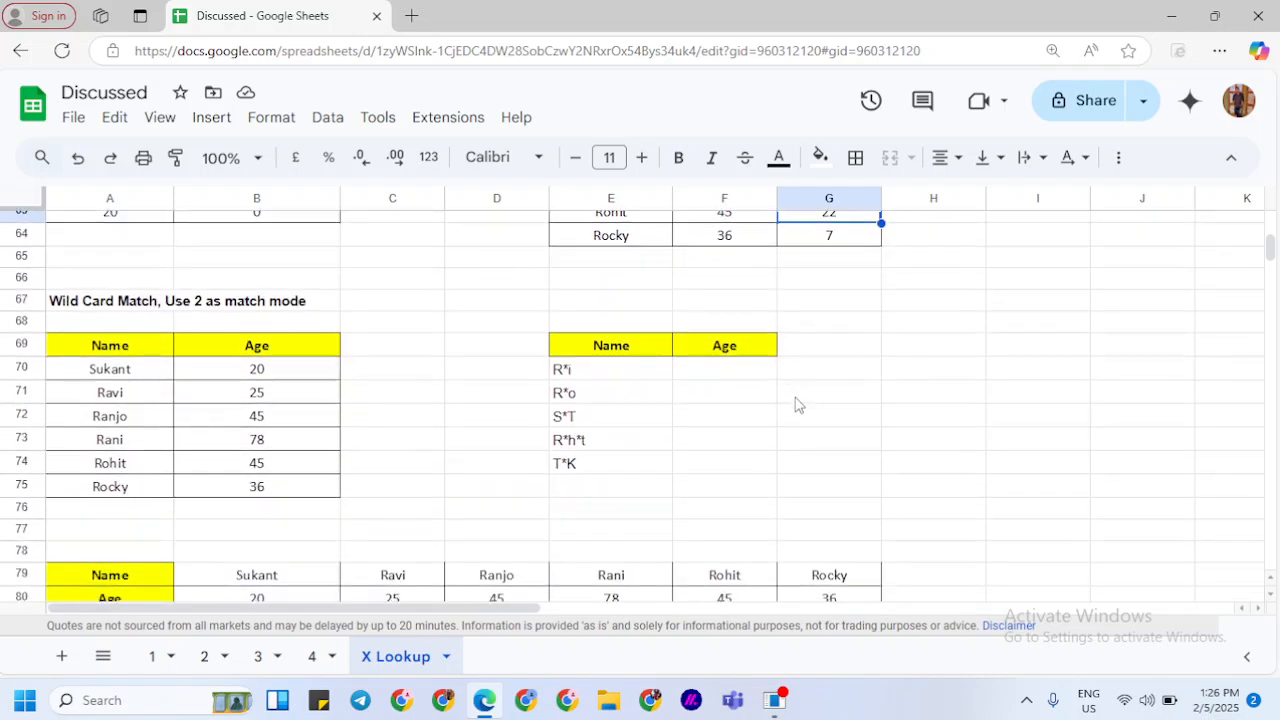
{"action": "left_click", "coordinate": [797, 404]}
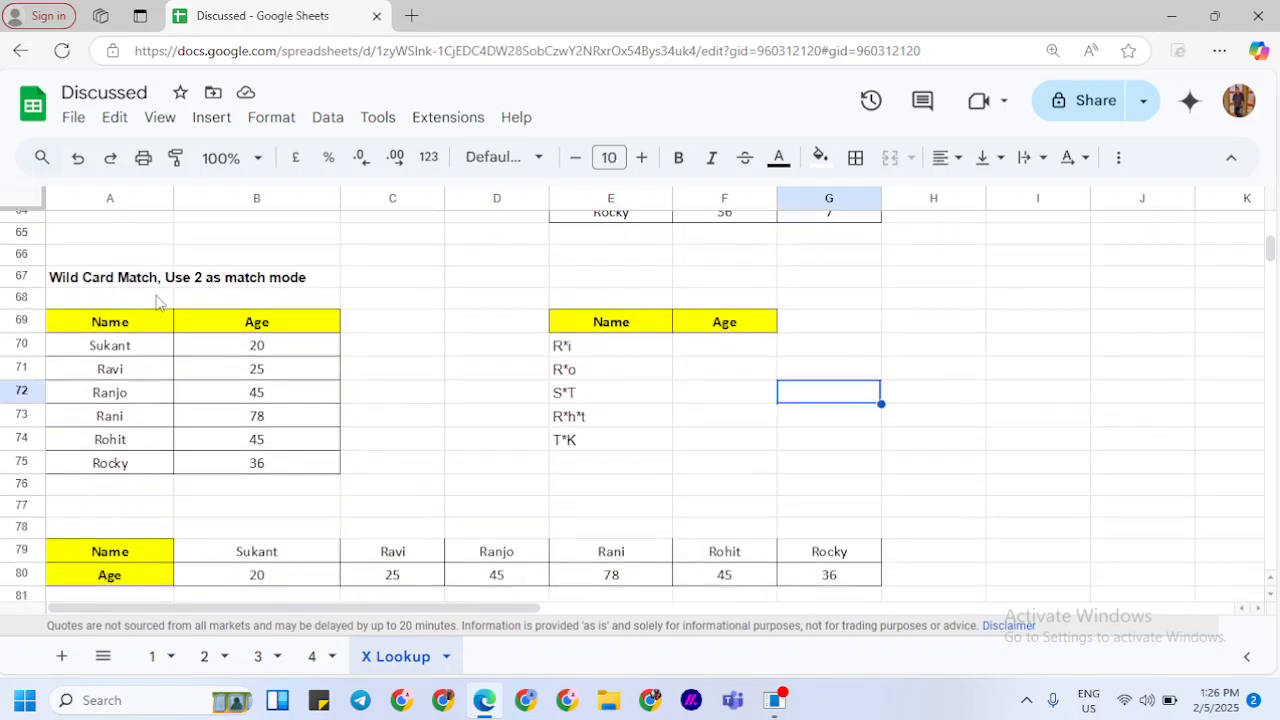
{"action": "scroll", "coordinate": [195, 290], "scroll_direction": "up", "scroll_amount": 4}
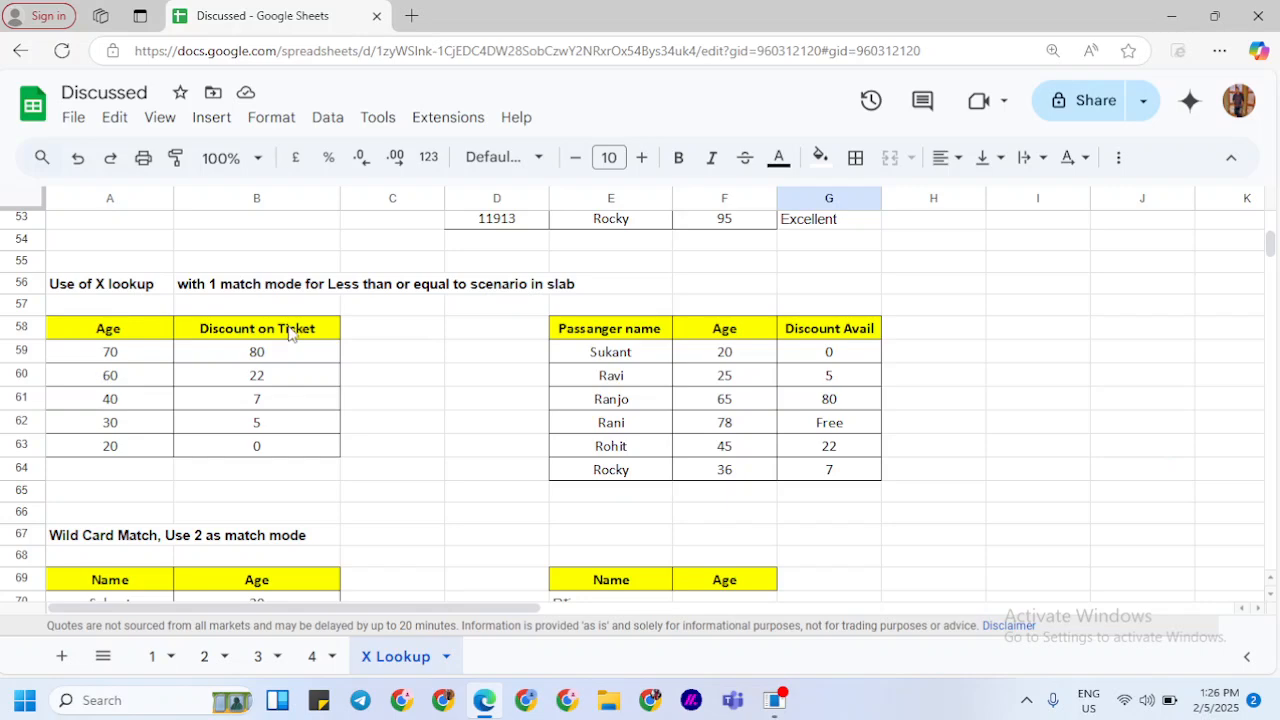
{"action": "scroll", "coordinate": [229, 293], "scroll_direction": "up", "scroll_amount": 3}
{"action": "scroll", "coordinate": [229, 293], "scroll_direction": "up", "scroll_amount": 1}
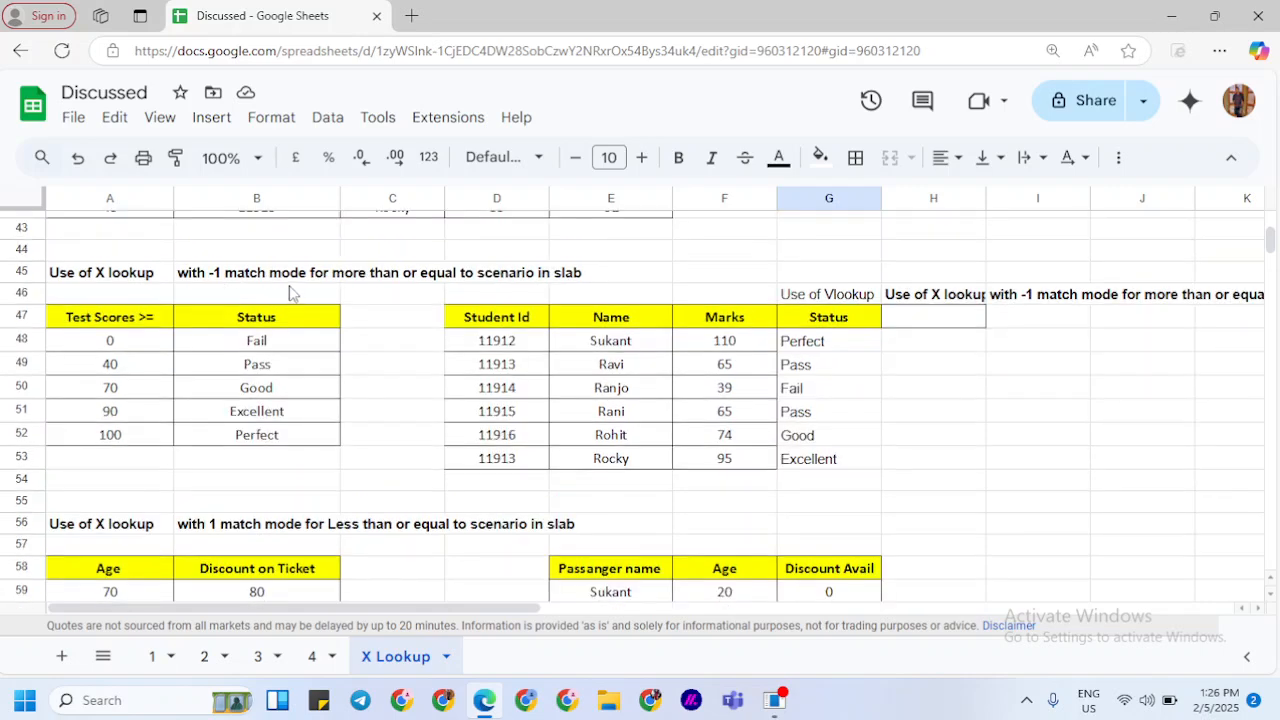
{"action": "scroll", "coordinate": [283, 313], "scroll_direction": "down", "scroll_amount": 3}
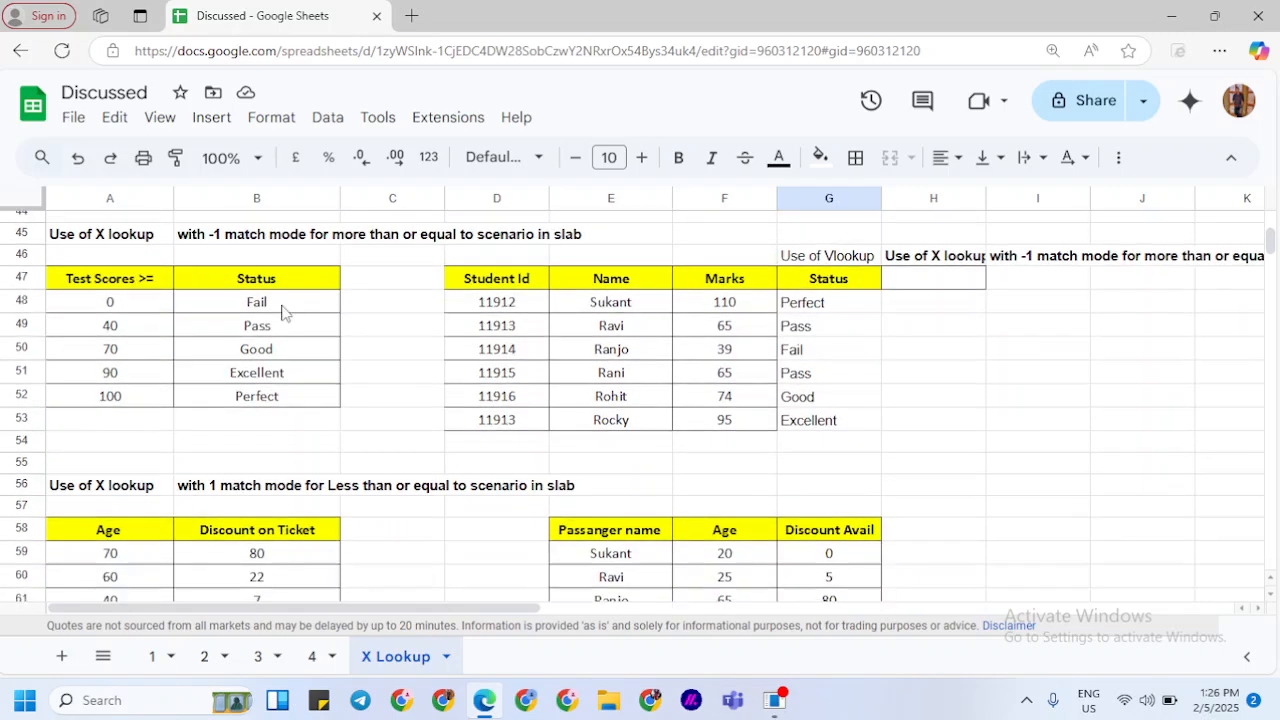
{"action": "scroll", "coordinate": [283, 313], "scroll_direction": "down", "scroll_amount": 1}
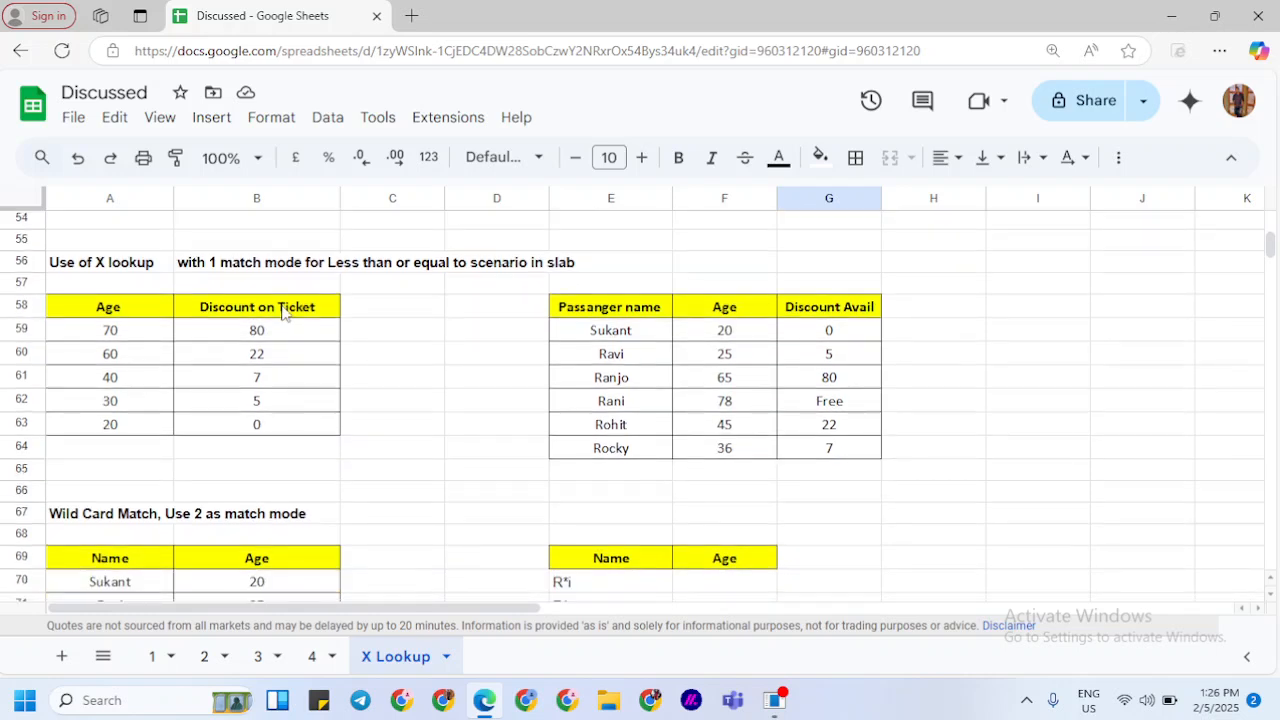
{"action": "scroll", "coordinate": [313, 397], "scroll_direction": "down", "scroll_amount": 3}
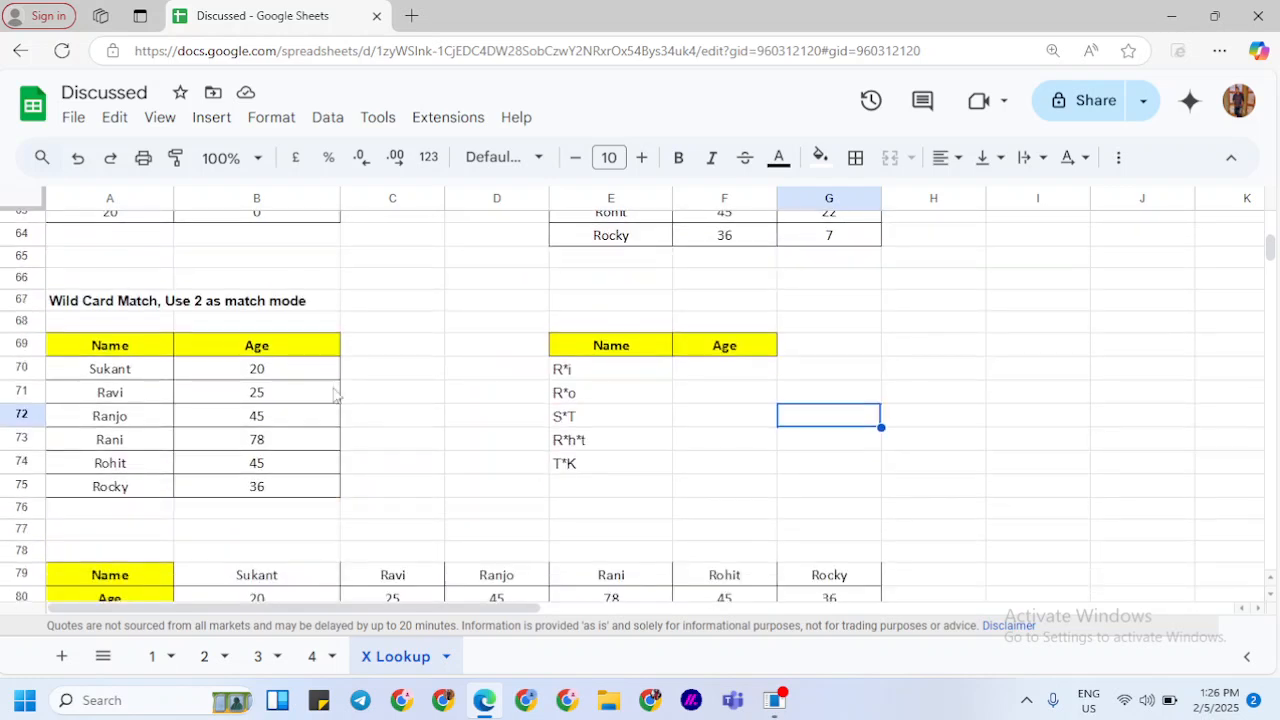
Step: Start an XLOOKUP formula in Age cell F70 of the Wild Card Match section with pattern cell E70 as the search key
{"action": "left_click", "coordinate": [743, 372]}
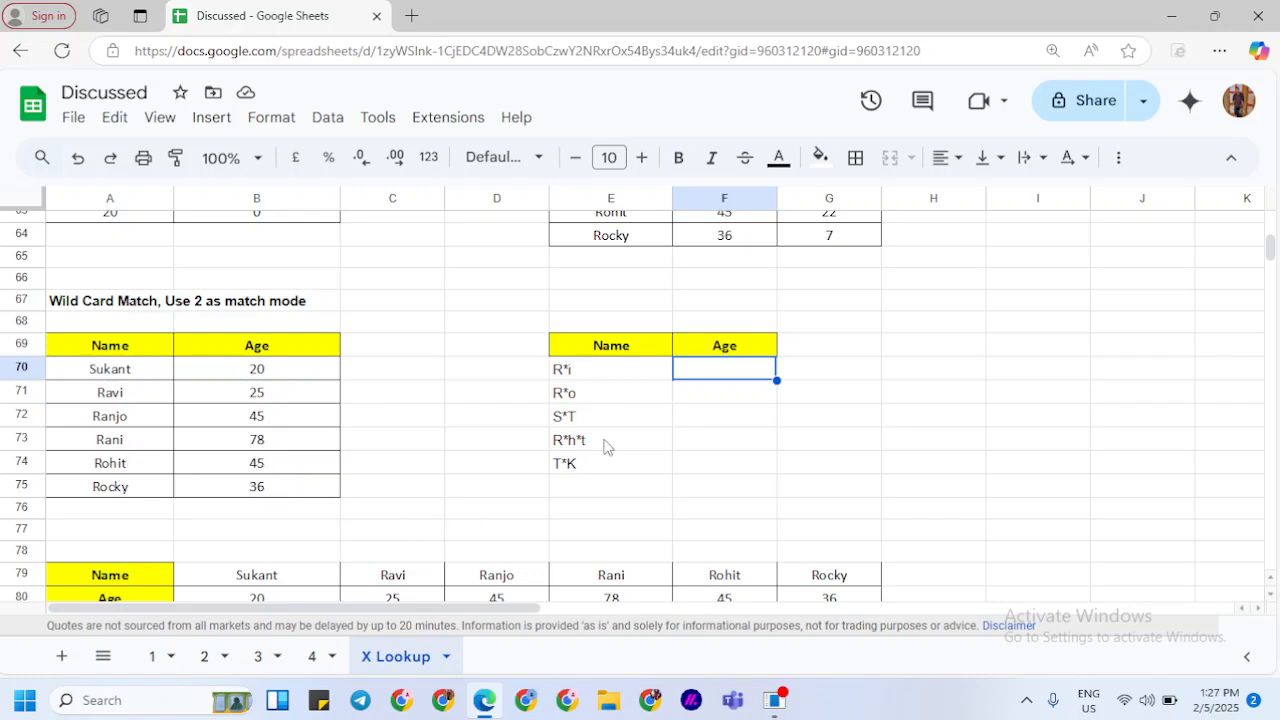
{"action": "type", "text": "=XL"}
{"action": "key", "text": "Tab"}
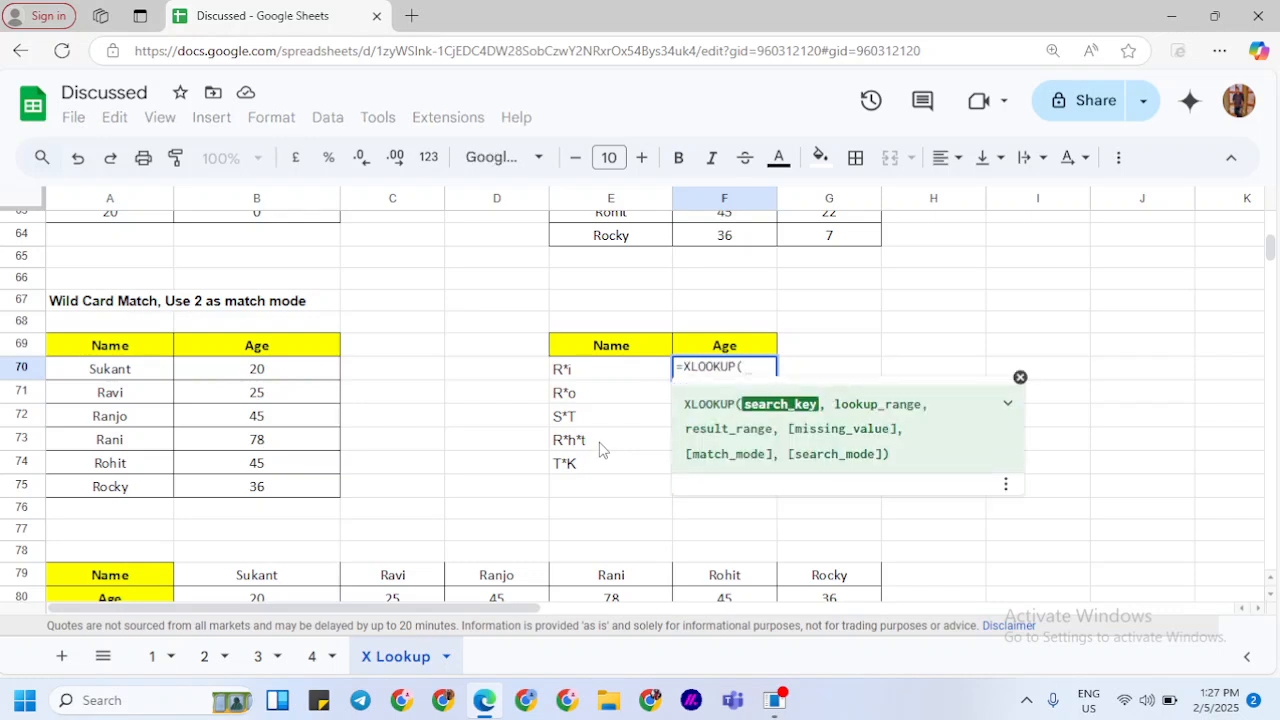
{"action": "left_click", "coordinate": [565, 370]}
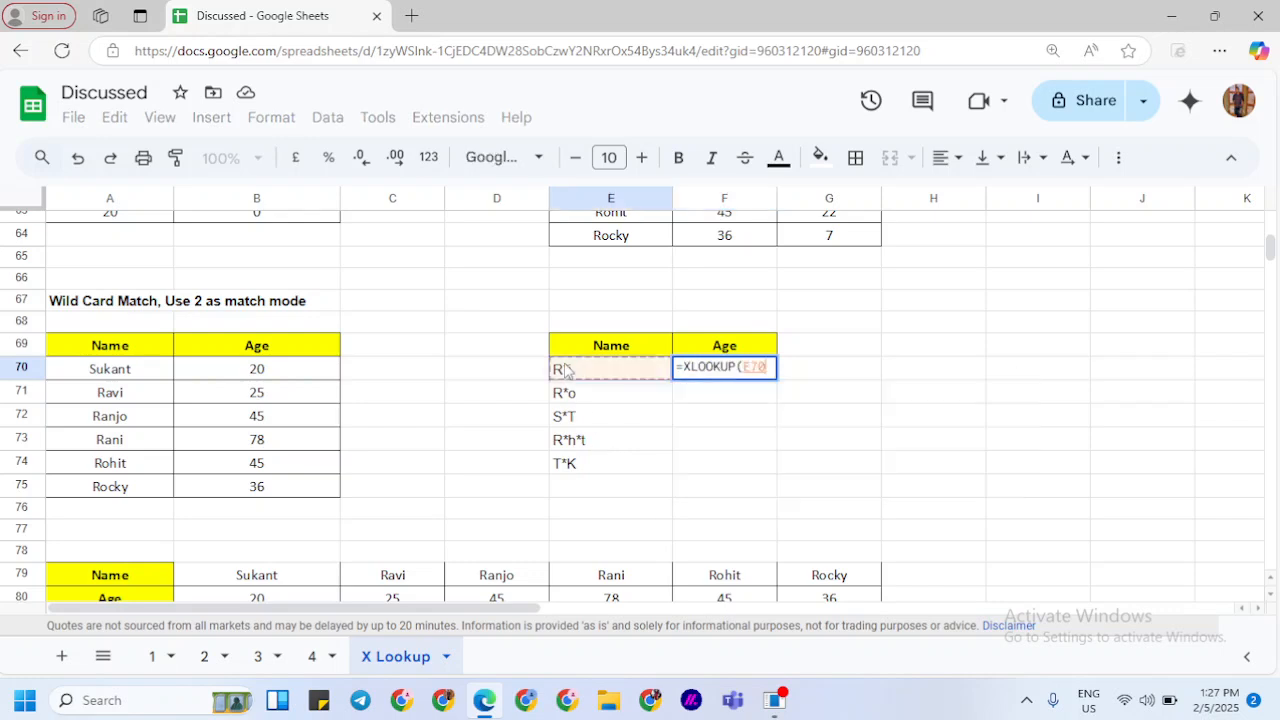
{"action": "type", "text": ","}
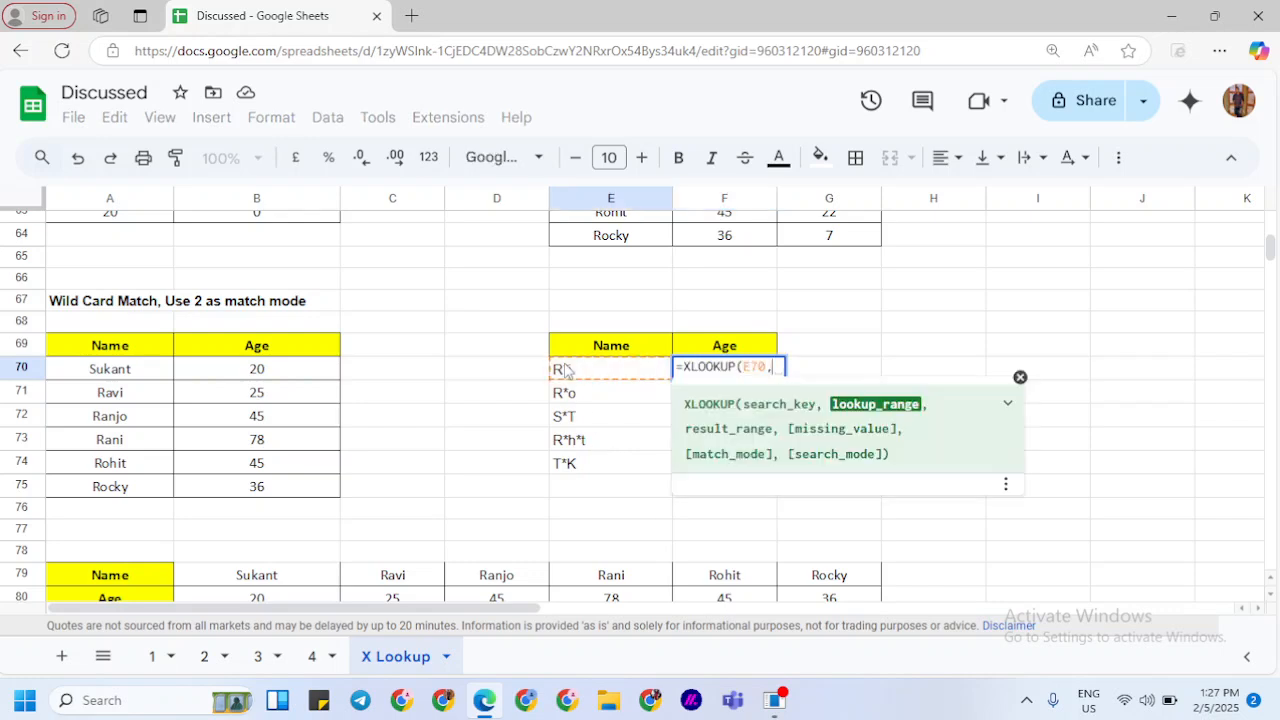
Step: Set the F70 formula's lookup range to the Name column $A$70:$A$75 and its result range to the Age column $B$70:$B$75
{"action": "left_click", "coordinate": [115, 369]}
{"action": "key", "text": "ctrl+shift+Down"}
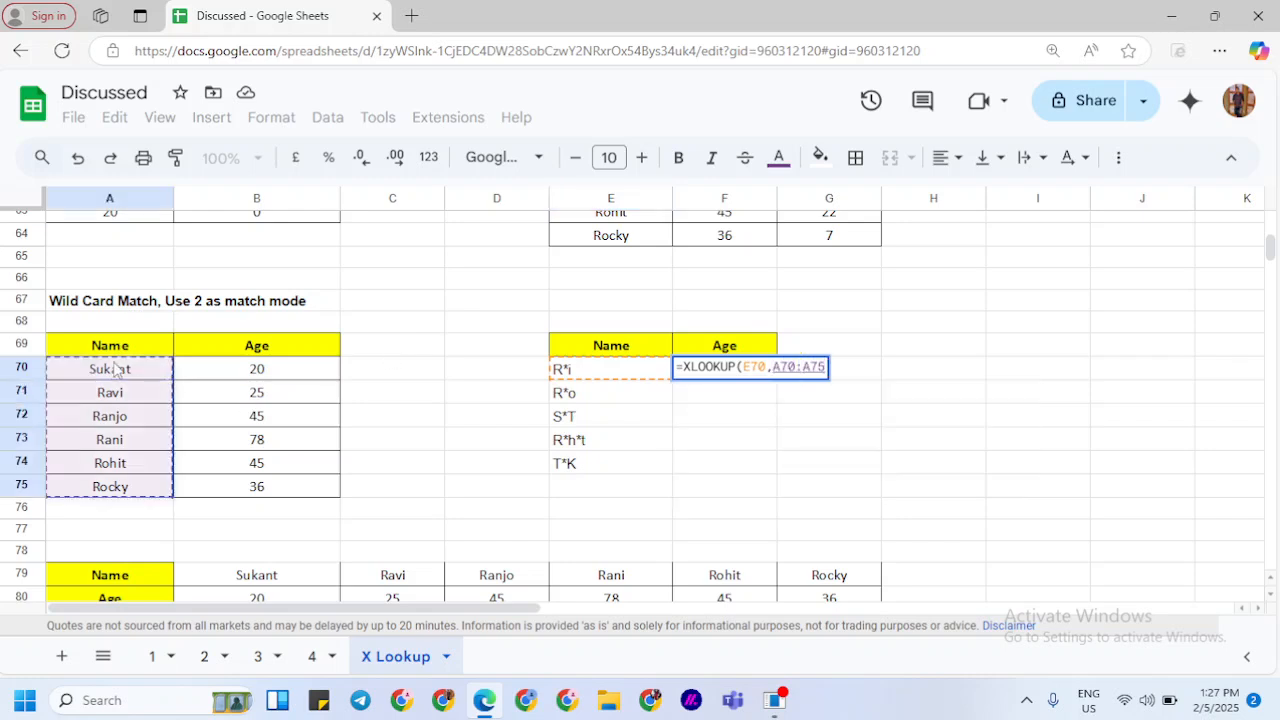
{"action": "key", "text": "F4"}
{"action": "type", "text": ","}
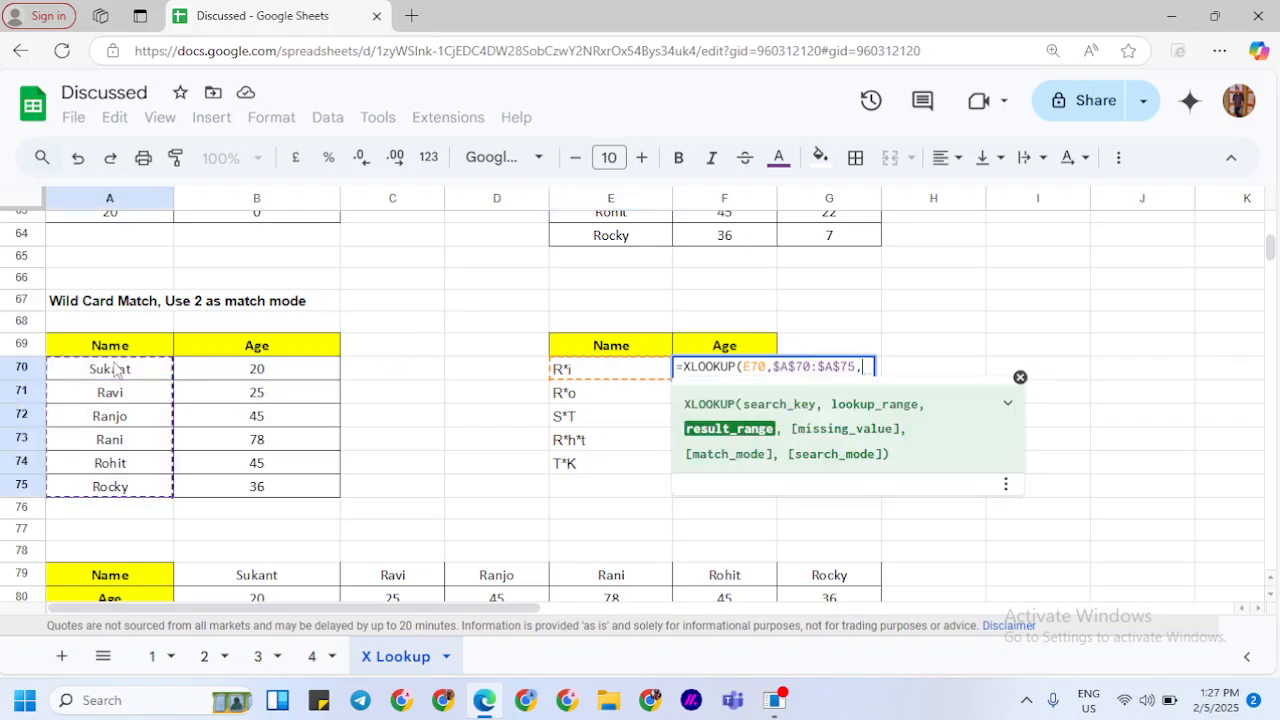
{"action": "left_click", "coordinate": [256, 378]}
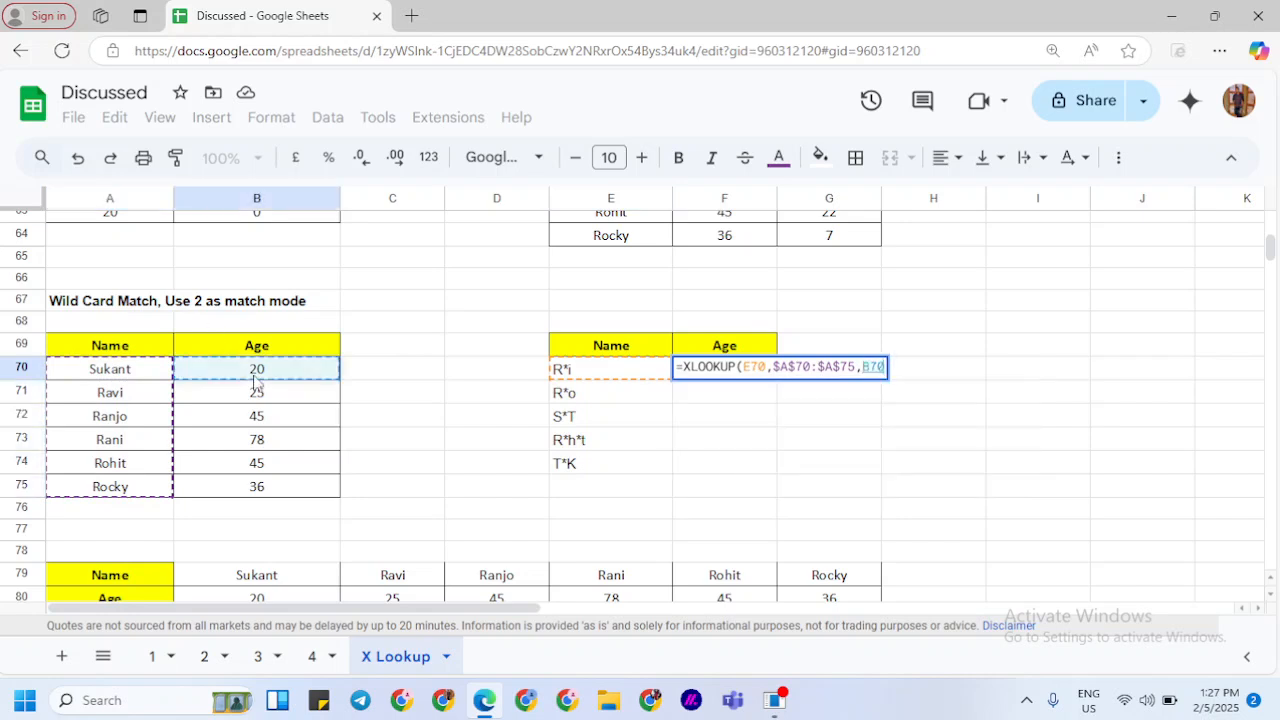
{"action": "key", "text": "ctrl+shift+Down"}
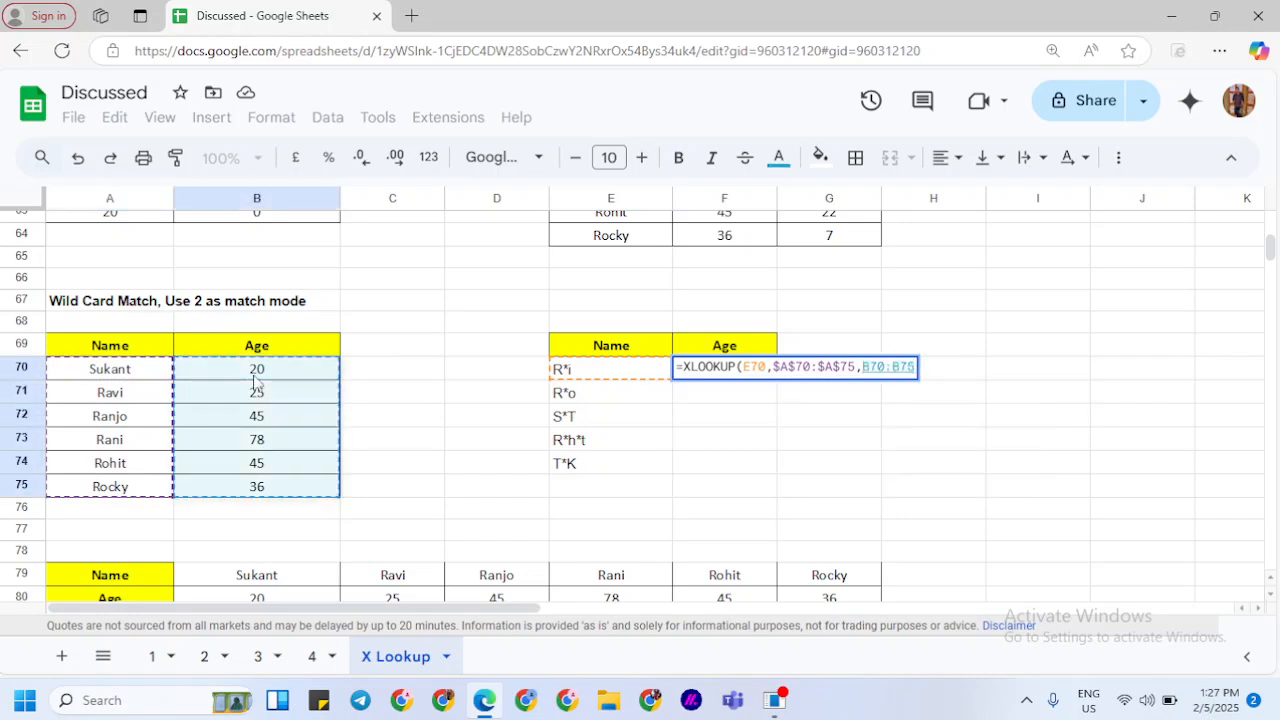
{"action": "key", "text": "F4"}
{"action": "type", "text": ","}
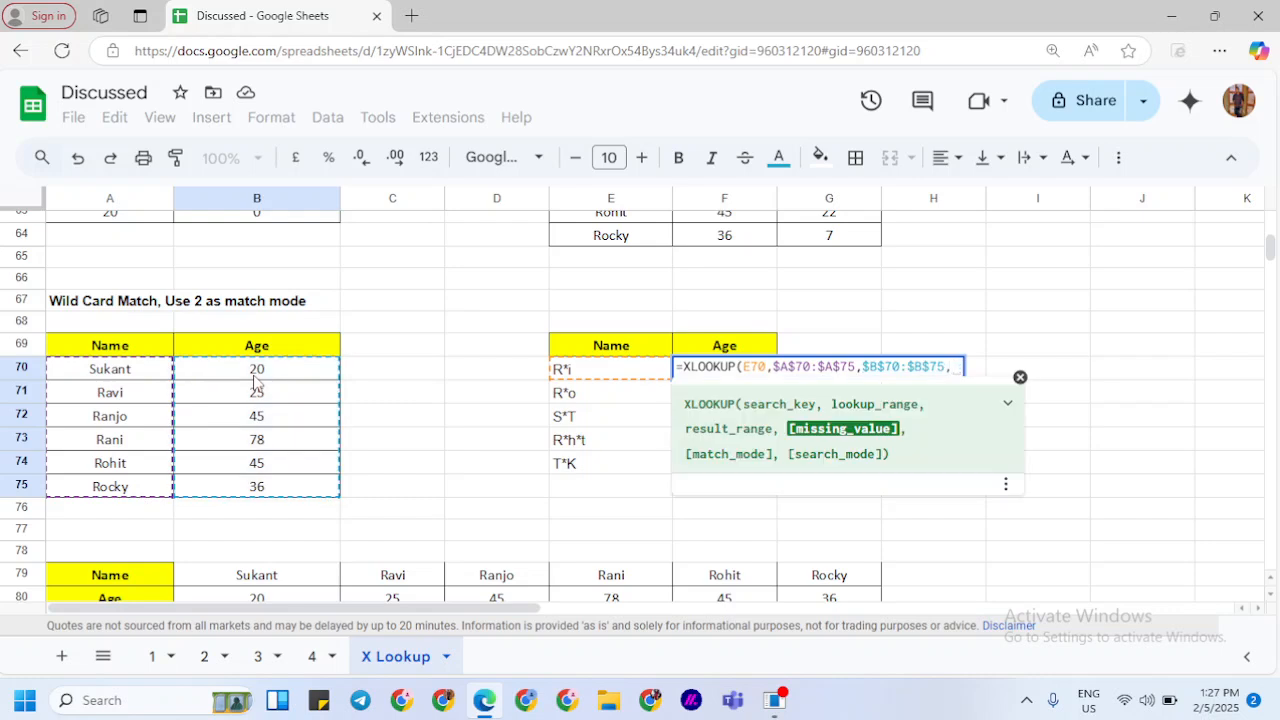
Step: Complete the F70 formula with missing value "NA", match mode 2 and search mode 1, and auto-fill the ages for the remaining patterns
{"action": "type", "text": "\"NA"}
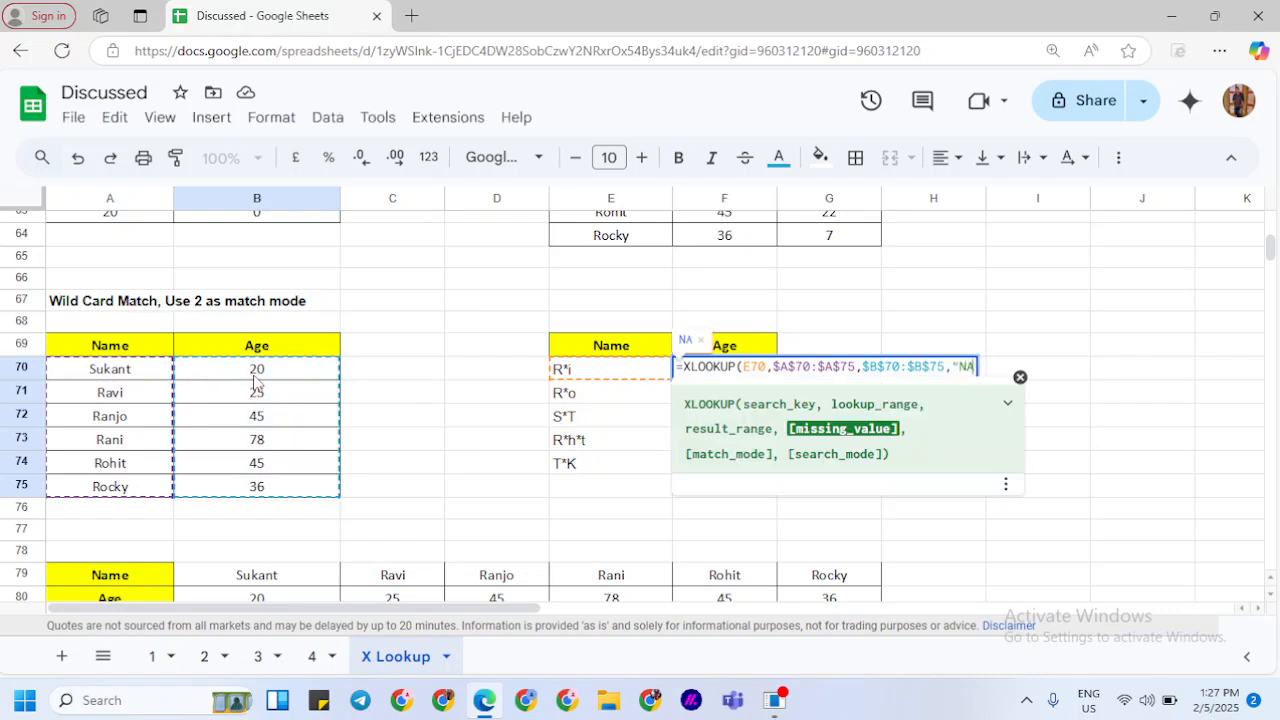
{"action": "type", "text": "\","}
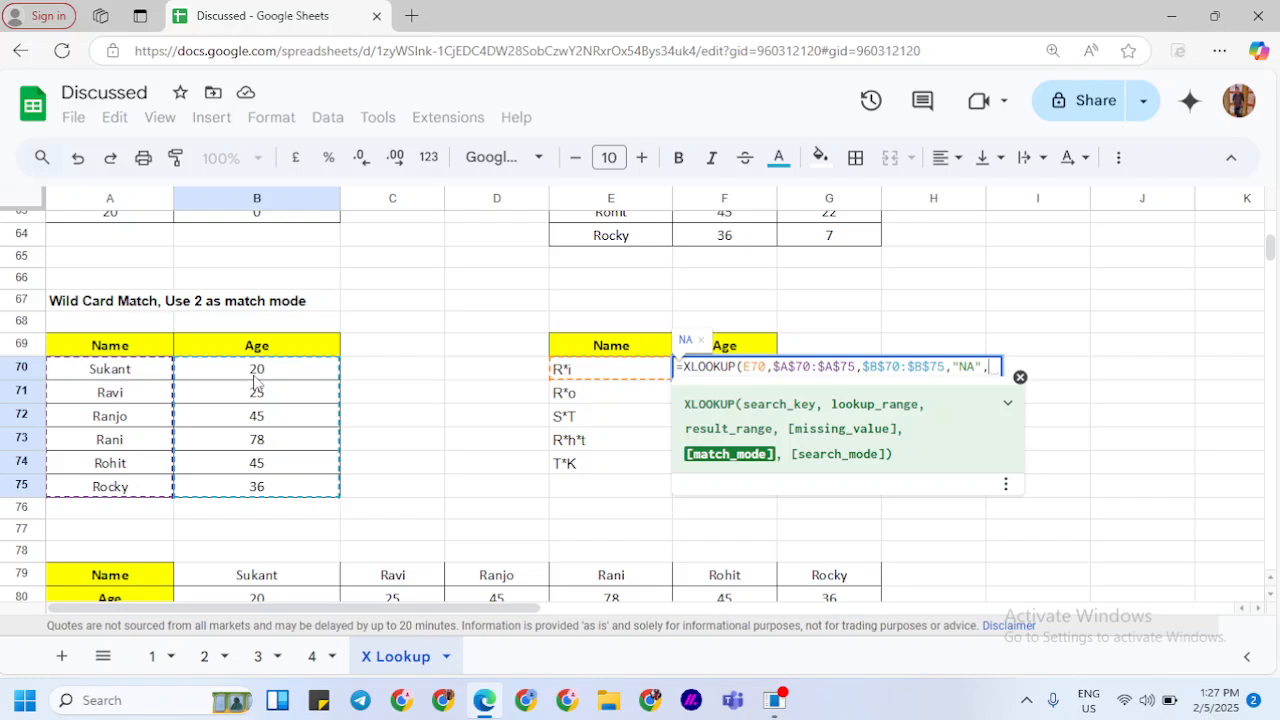
{"action": "type", "text": "2,1"}
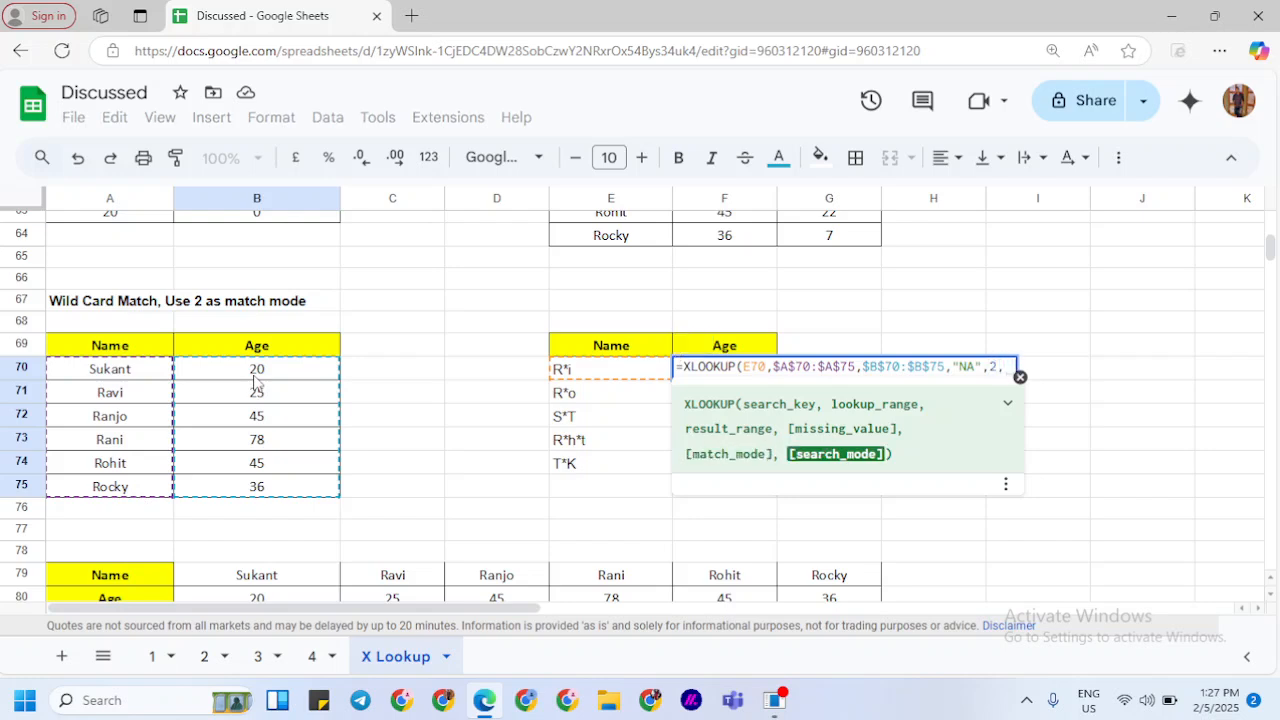
{"action": "type", "text": ")"}
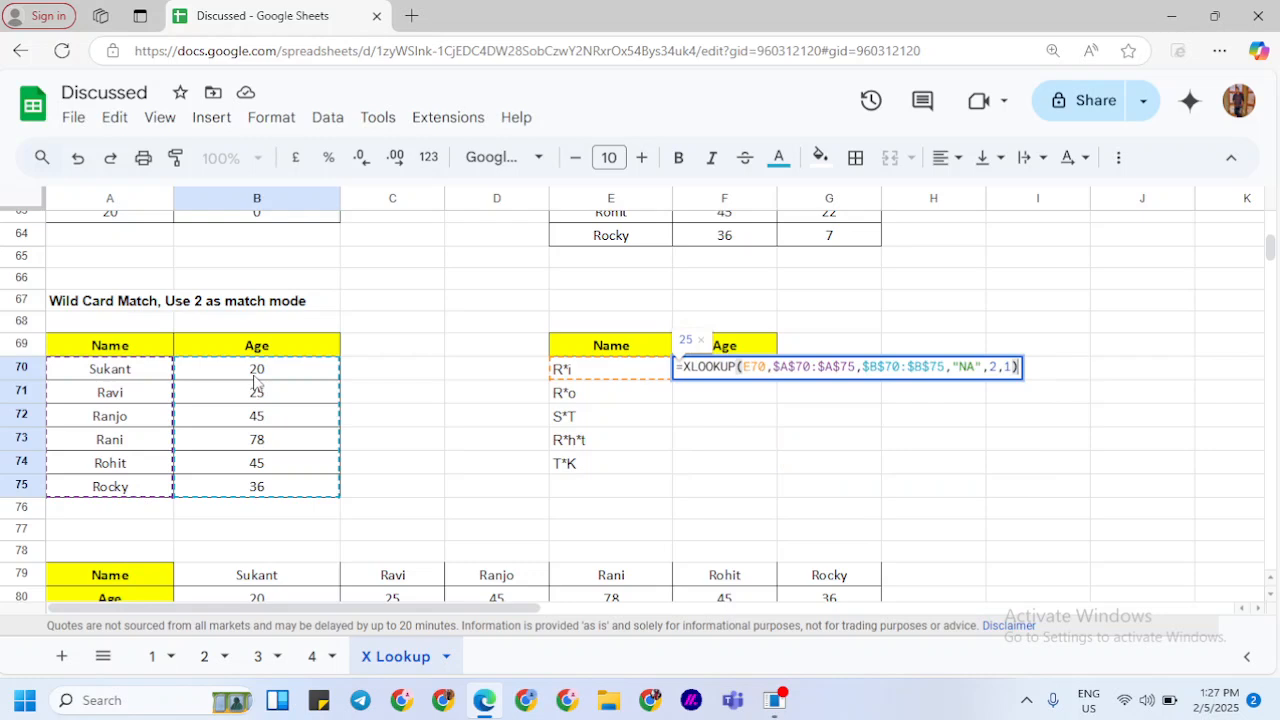
{"action": "key", "text": "Return"}
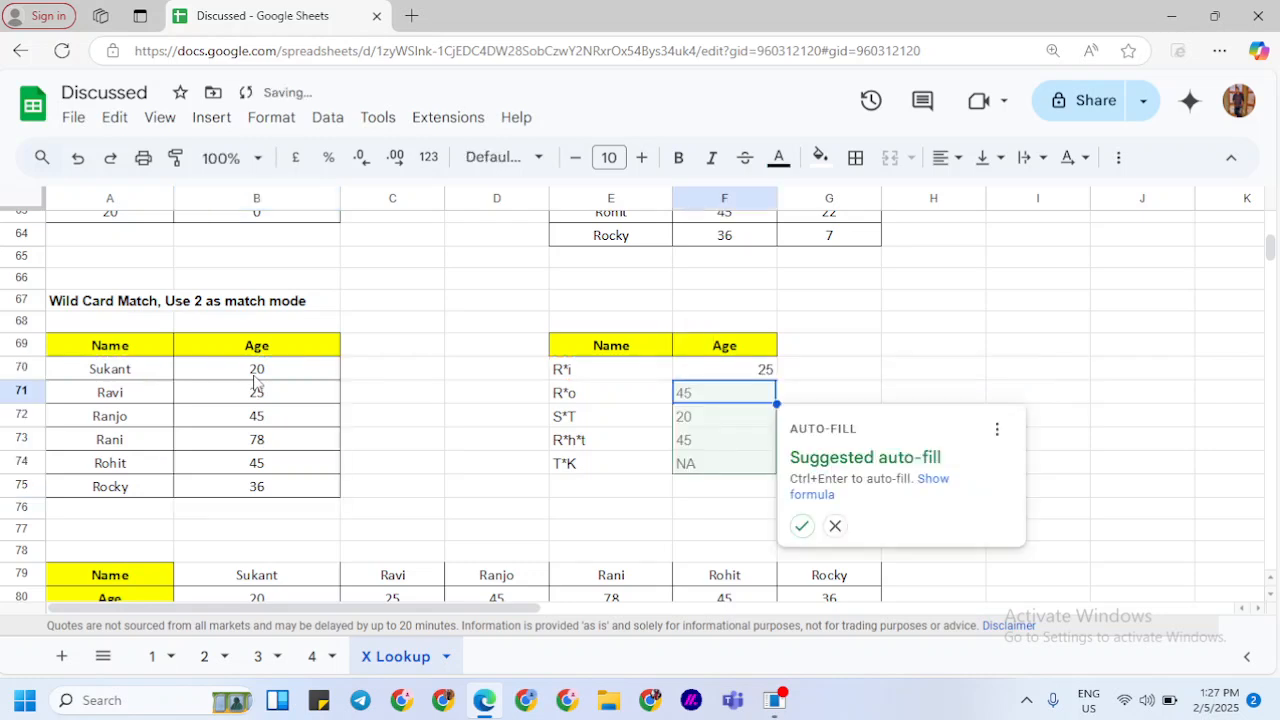
{"action": "left_click", "coordinate": [802, 526]}
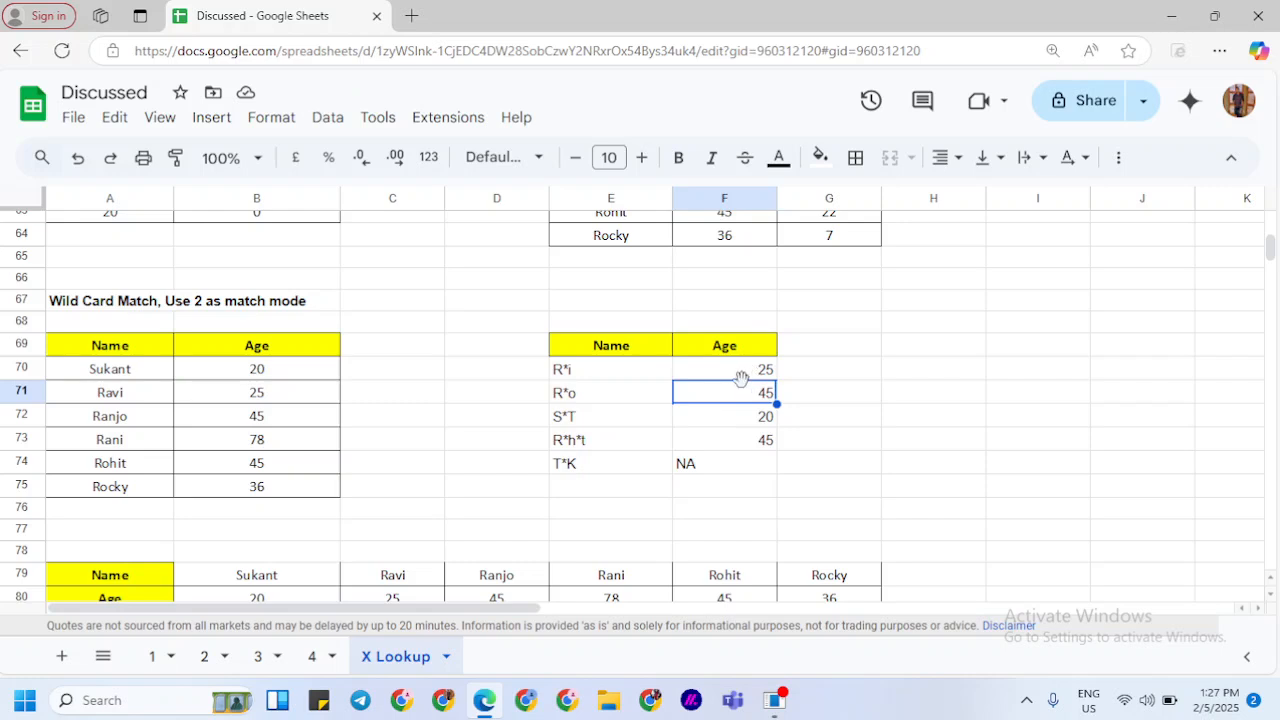
{"action": "key", "text": "ctrl+c"}
{"action": "left_click_drag", "start_coordinate": [706, 376], "coordinate": [716, 358]}
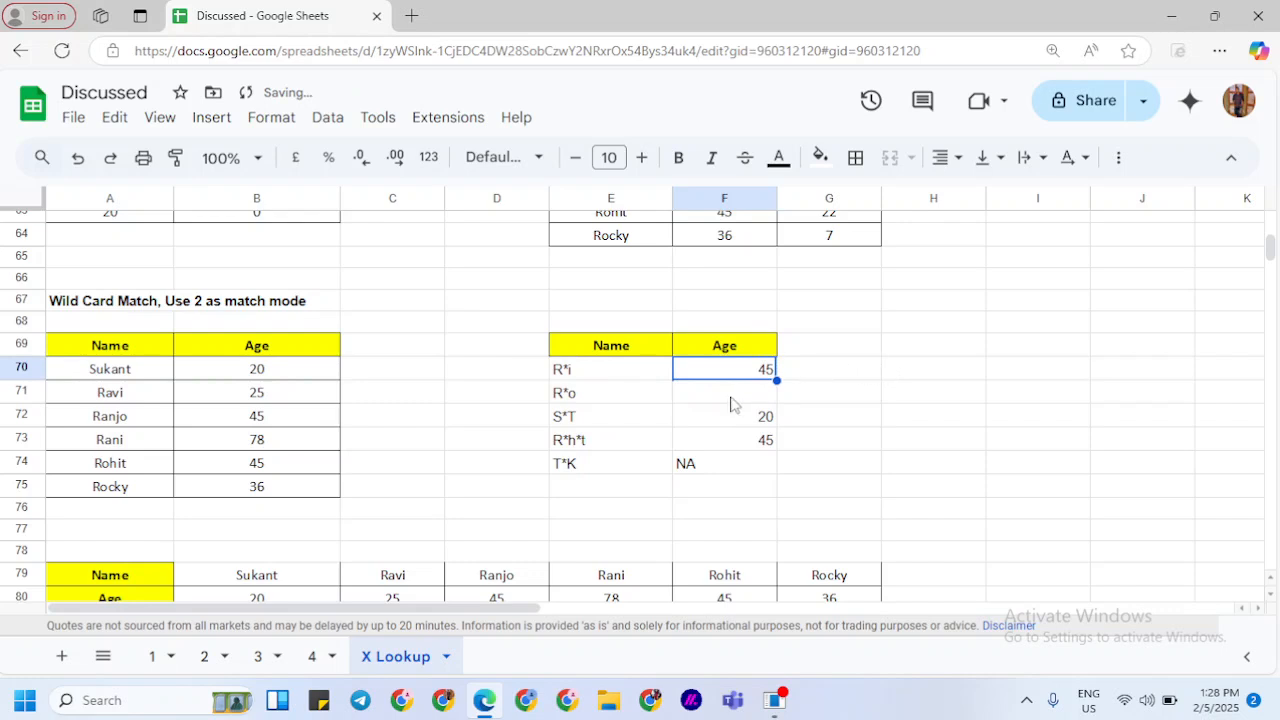
{"action": "key", "text": "ctrl+z"}
Step: Change the search mode of the XLOOKUP formula in F70 to -1, keeping match mode 2
{"action": "double_click", "coordinate": [759, 368]}
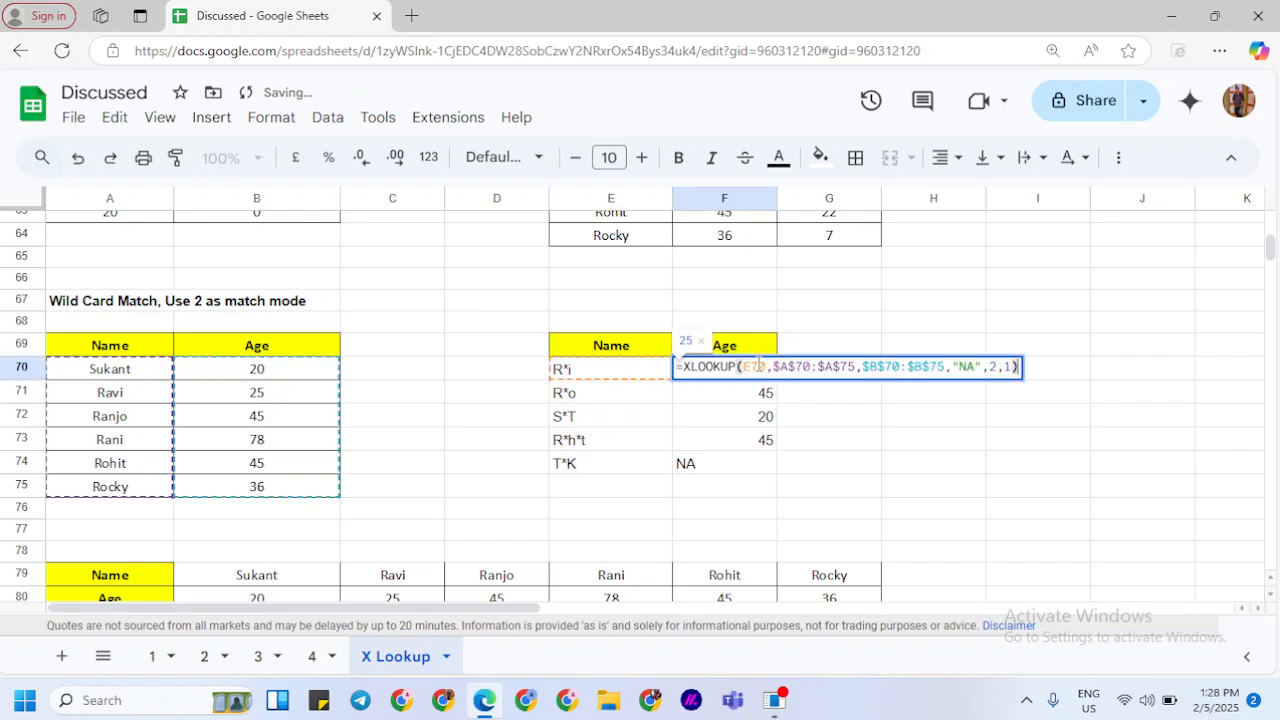
{"action": "left_click", "coordinate": [1007, 367]}
{"action": "type", "text": "-"}
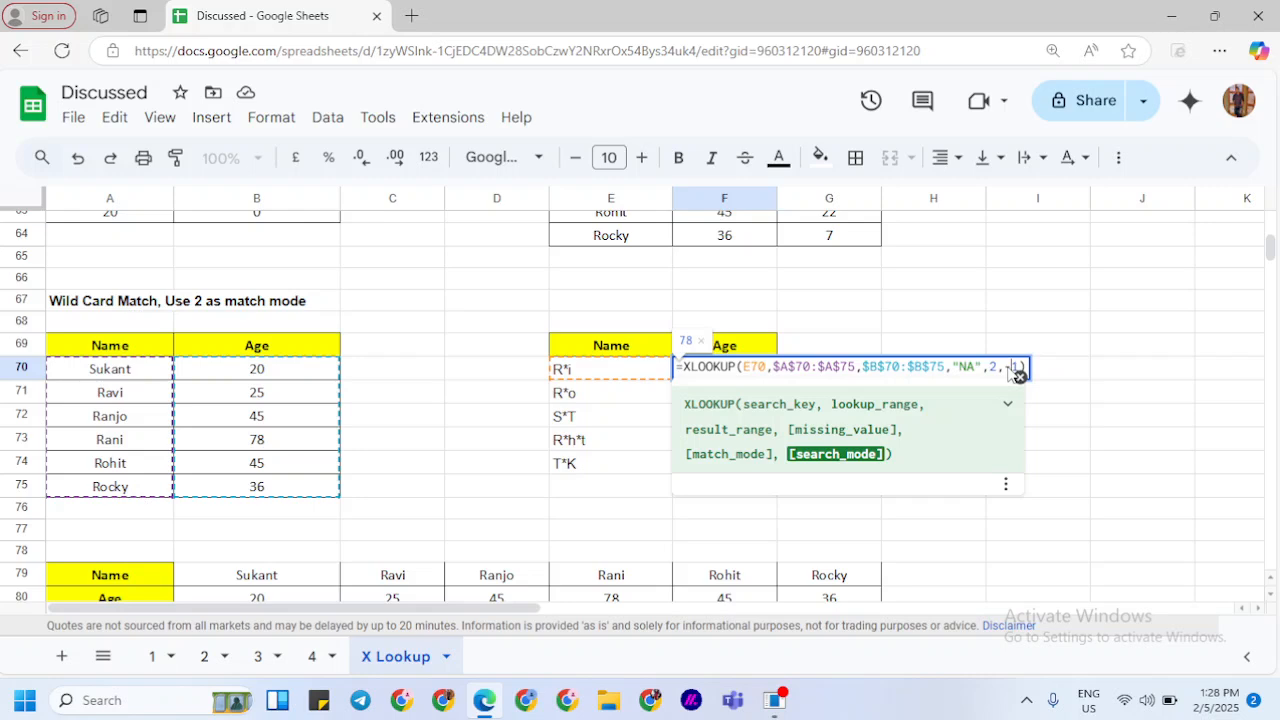
{"action": "key", "text": "Return"}
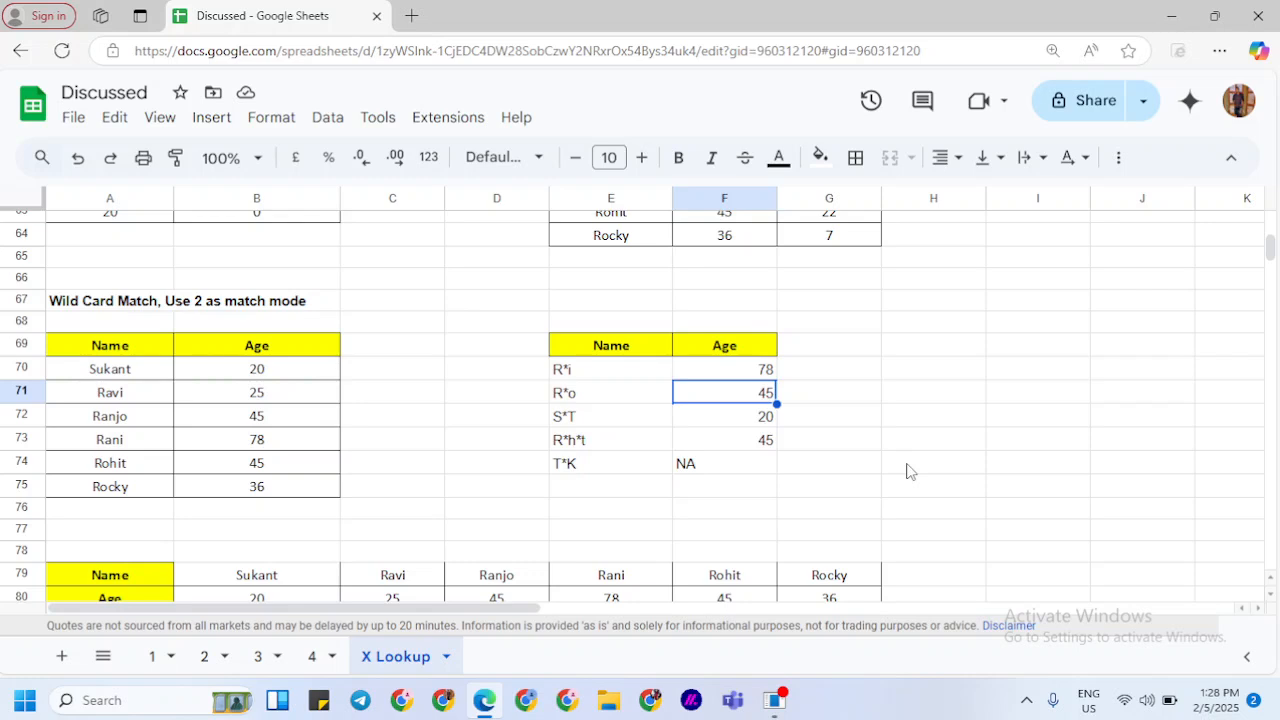
Step: Clear cell B83 below the horizontal Name/Age table and start an XLOOKUP formula there with A83 as the search key
{"action": "scroll", "coordinate": [909, 471], "scroll_direction": "down", "scroll_amount": 1}
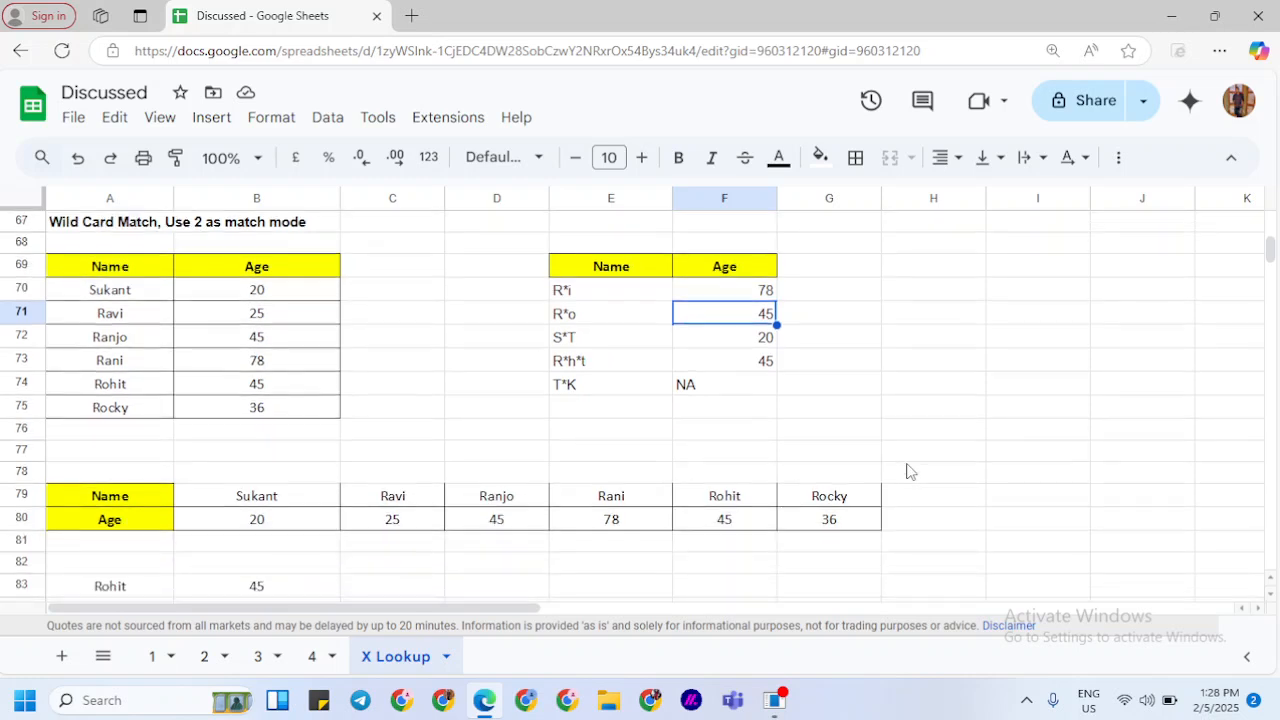
{"action": "scroll", "coordinate": [909, 471], "scroll_direction": "down", "scroll_amount": 2}
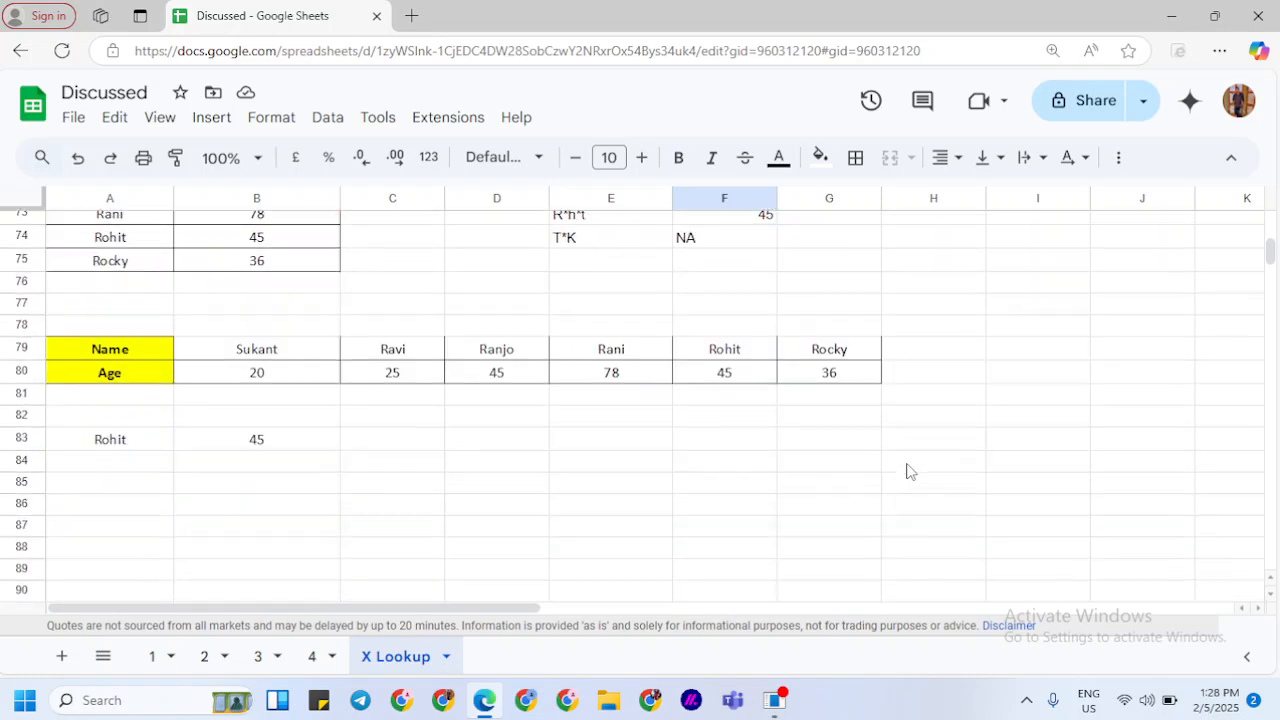
{"action": "left_click", "coordinate": [298, 446]}
{"action": "key", "text": "Delete"}
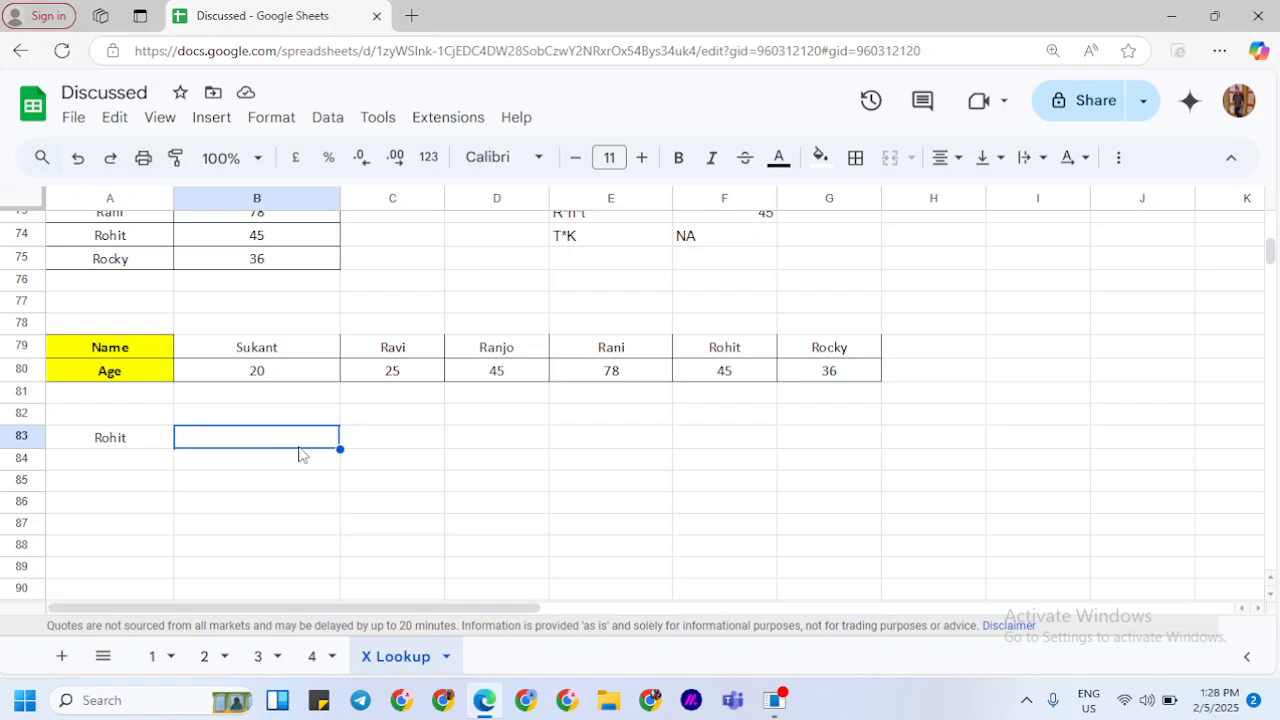
{"action": "type", "text": "=xl"}
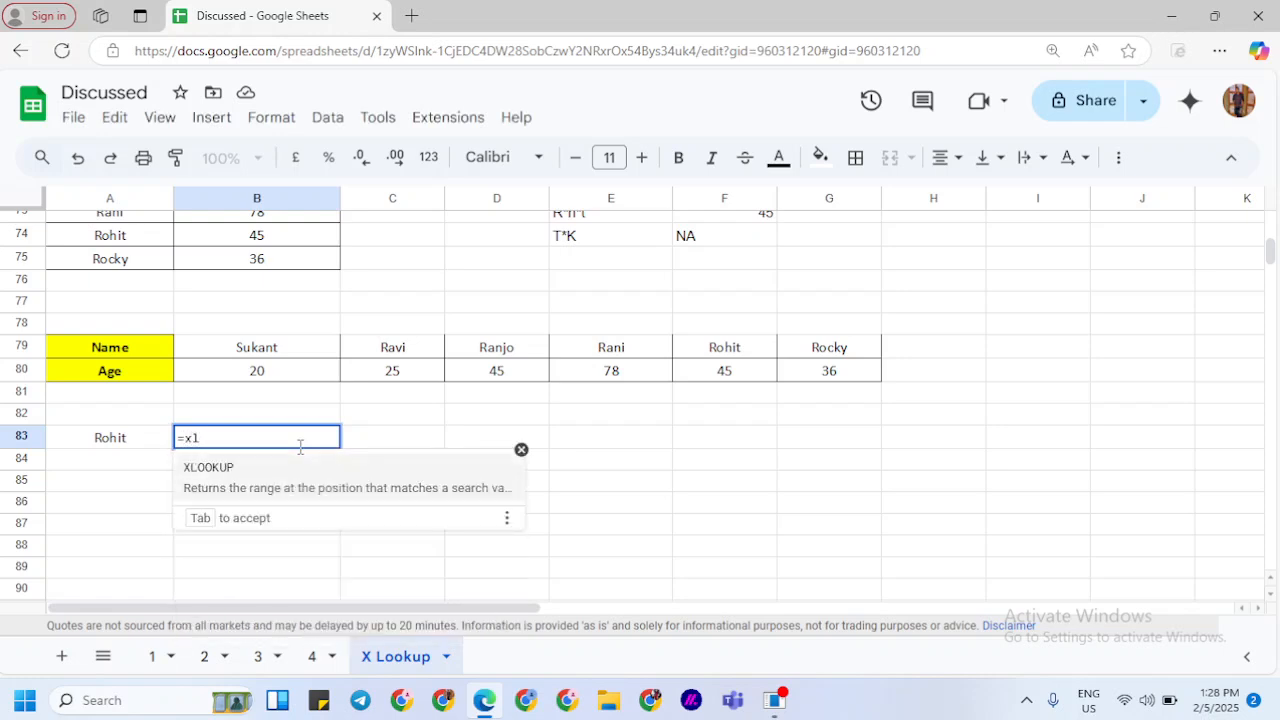
{"action": "key", "text": "Tab"}
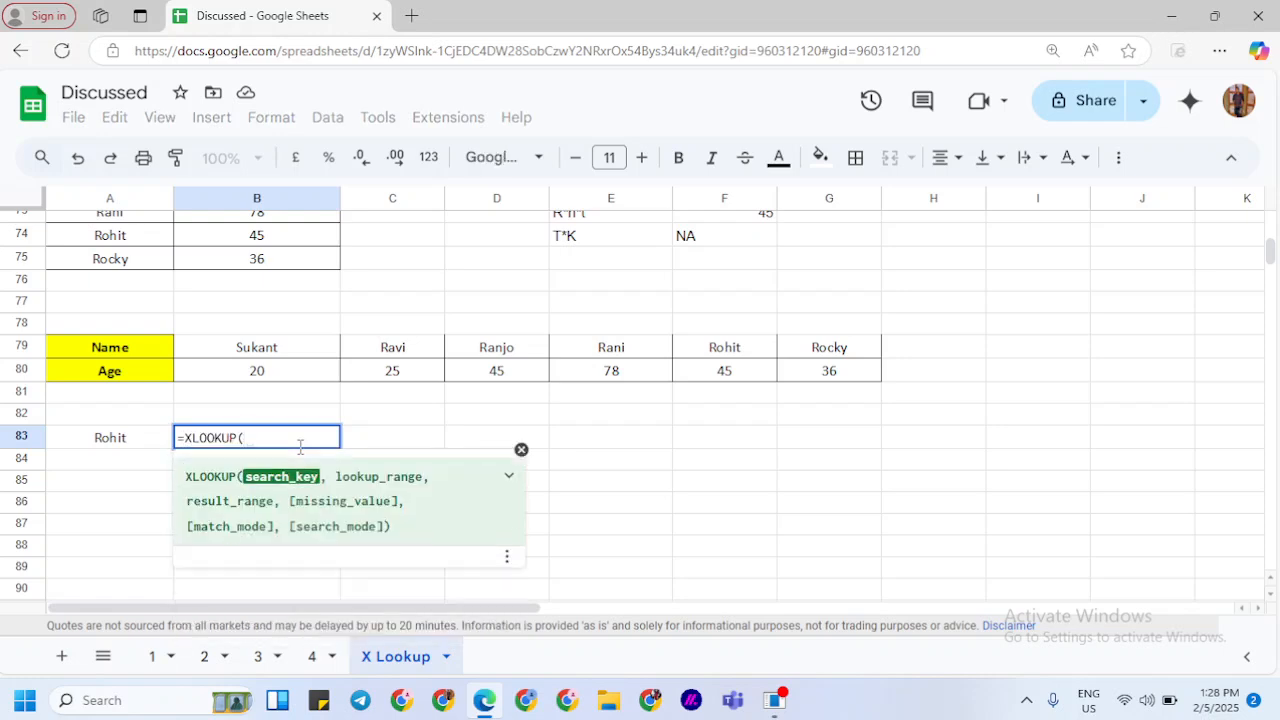
{"action": "left_click", "coordinate": [116, 442]}
{"action": "type", "text": ","}
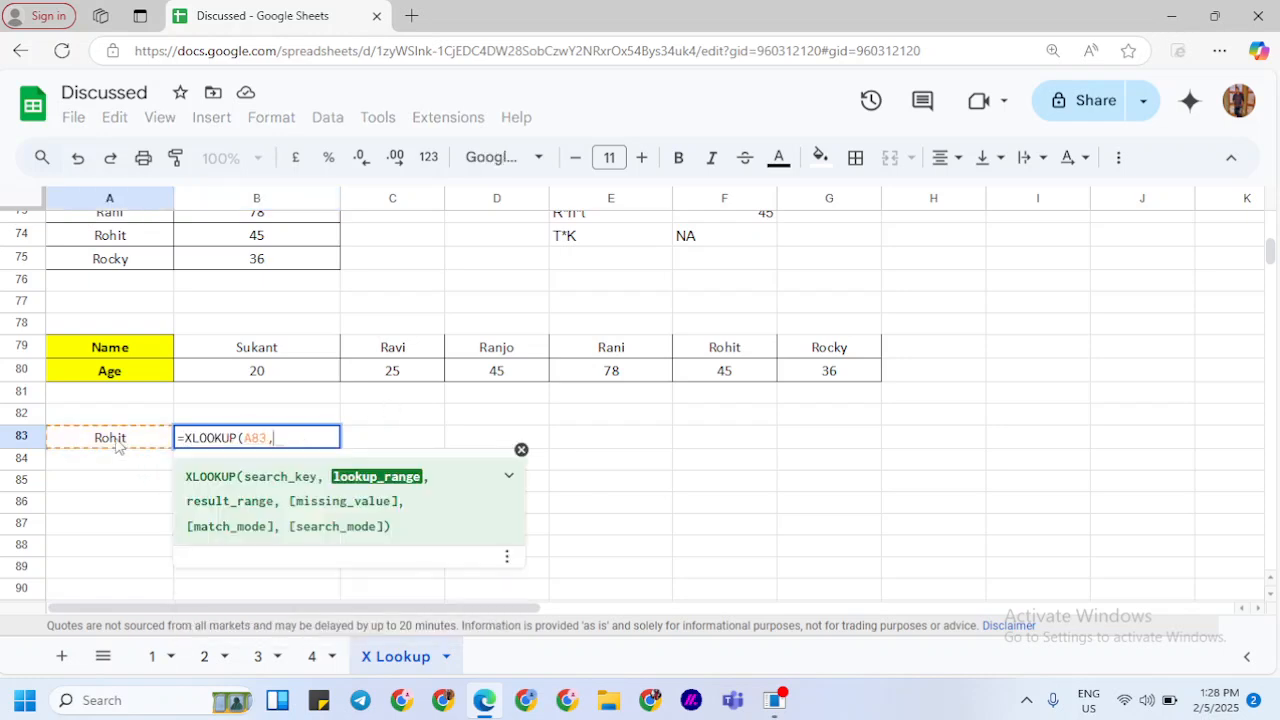
Step: Set the B83 formula's lookup range to the Name row B79:G79 and its result range to the Age row B80:G80
{"action": "left_click", "coordinate": [250, 353]}
{"action": "key", "text": "ctrl+shift+Right"}
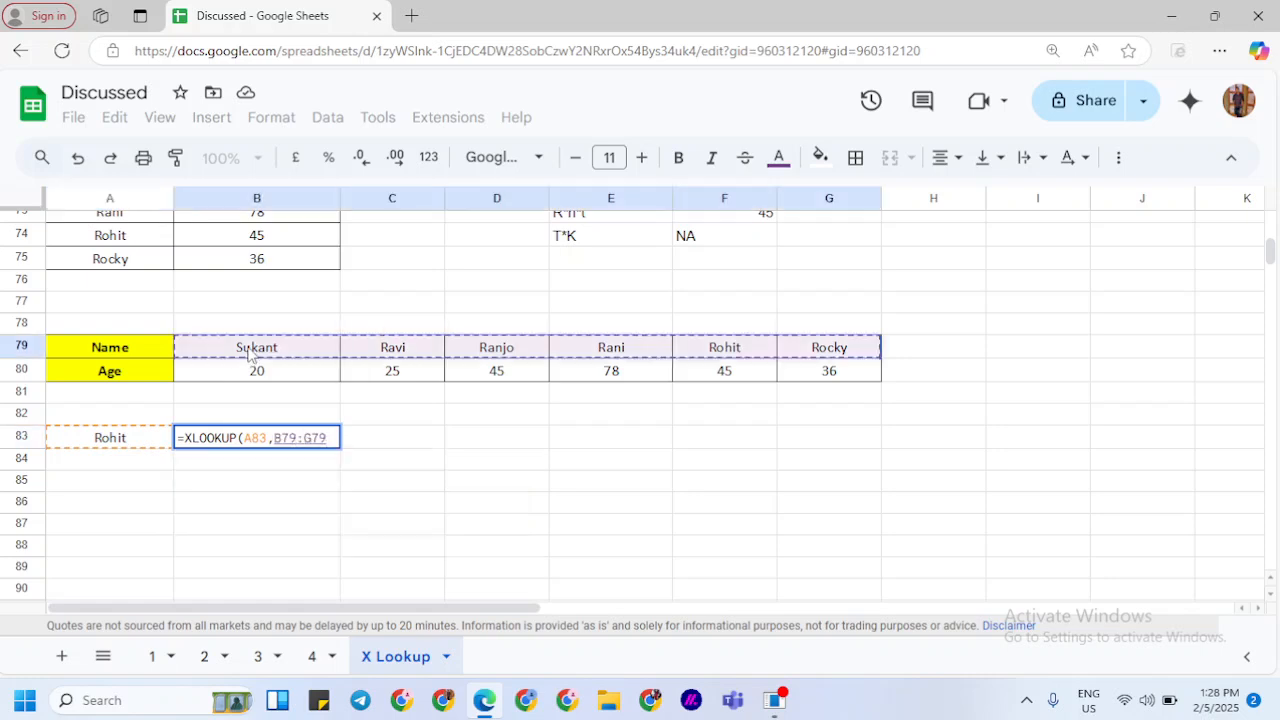
{"action": "type", "text": ","}
{"action": "left_click", "coordinate": [254, 378]}
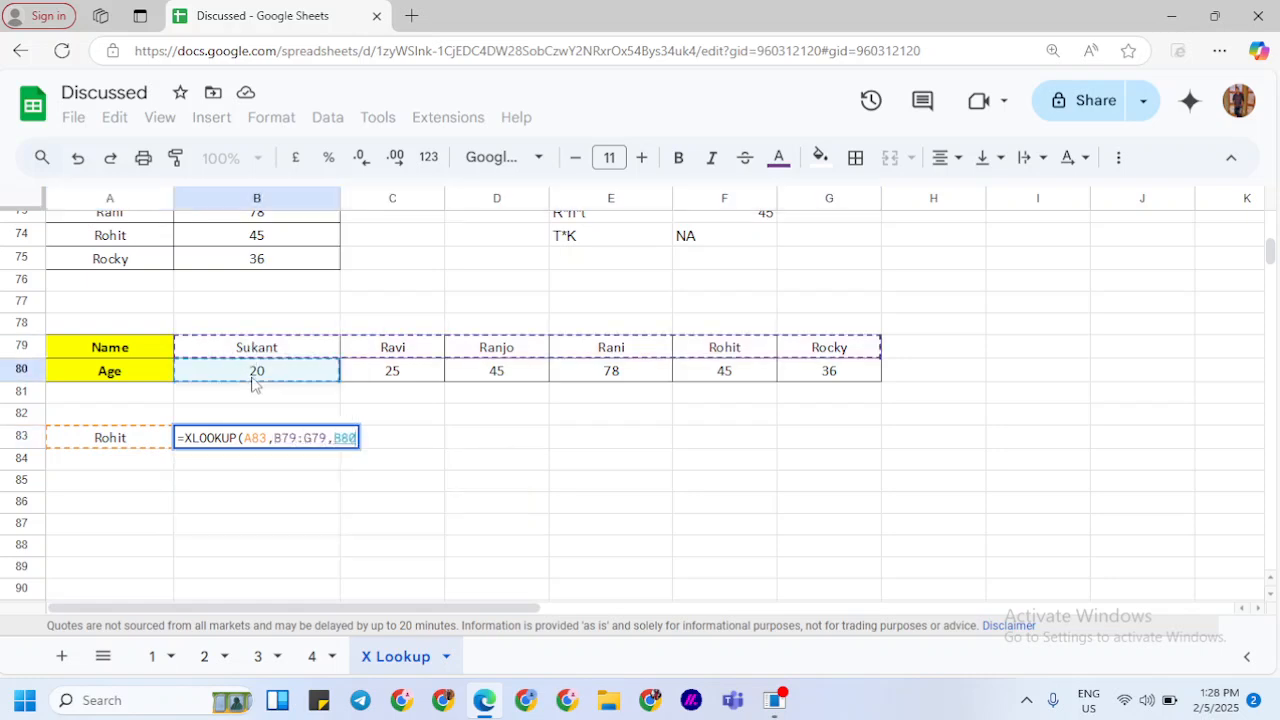
{"action": "key", "text": "ctrl+shift+Right"}
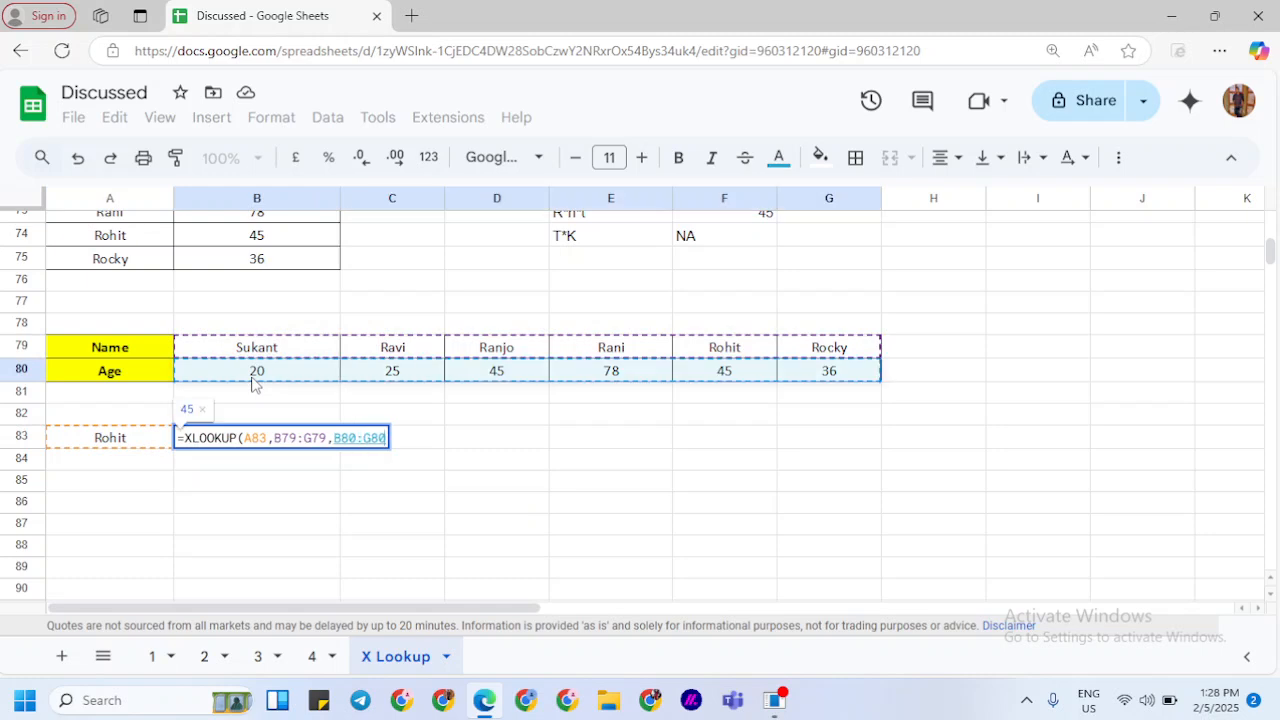
Step: Complete the B83 XLOOKUP formula with the missing value "NA"
{"action": "type", "text": ","}
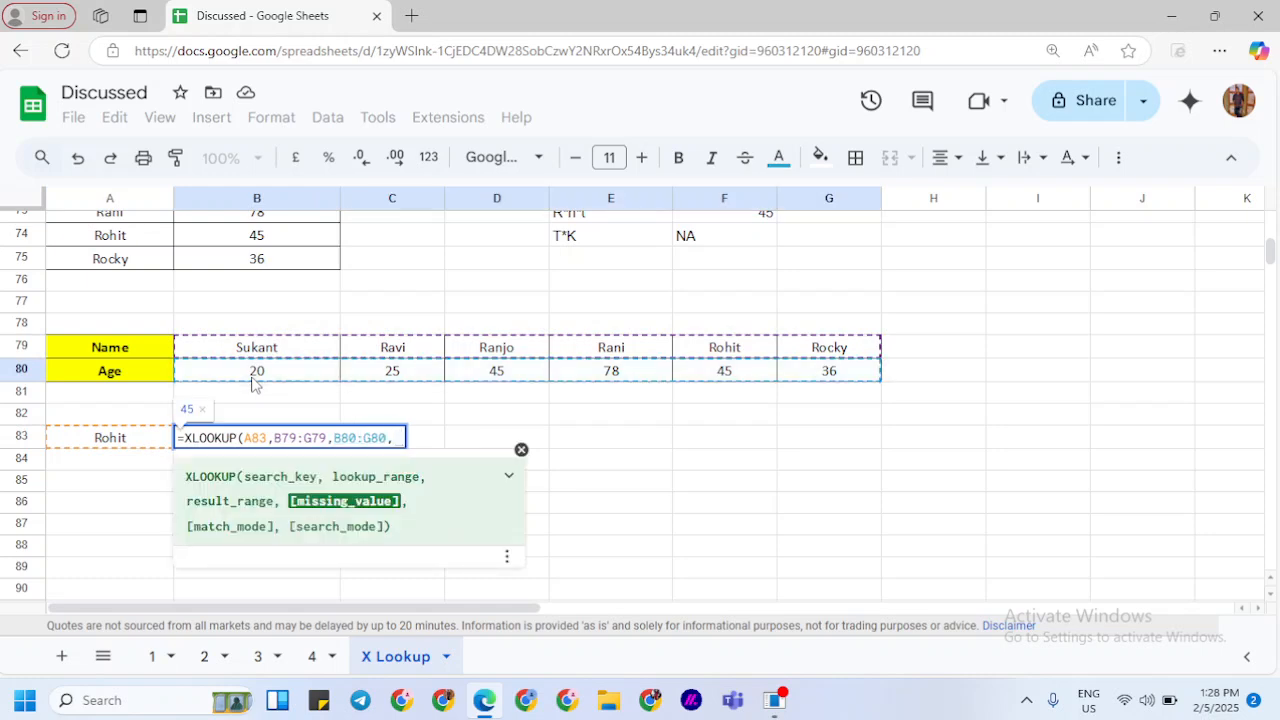
{"action": "type", "text": "\"NA\""}
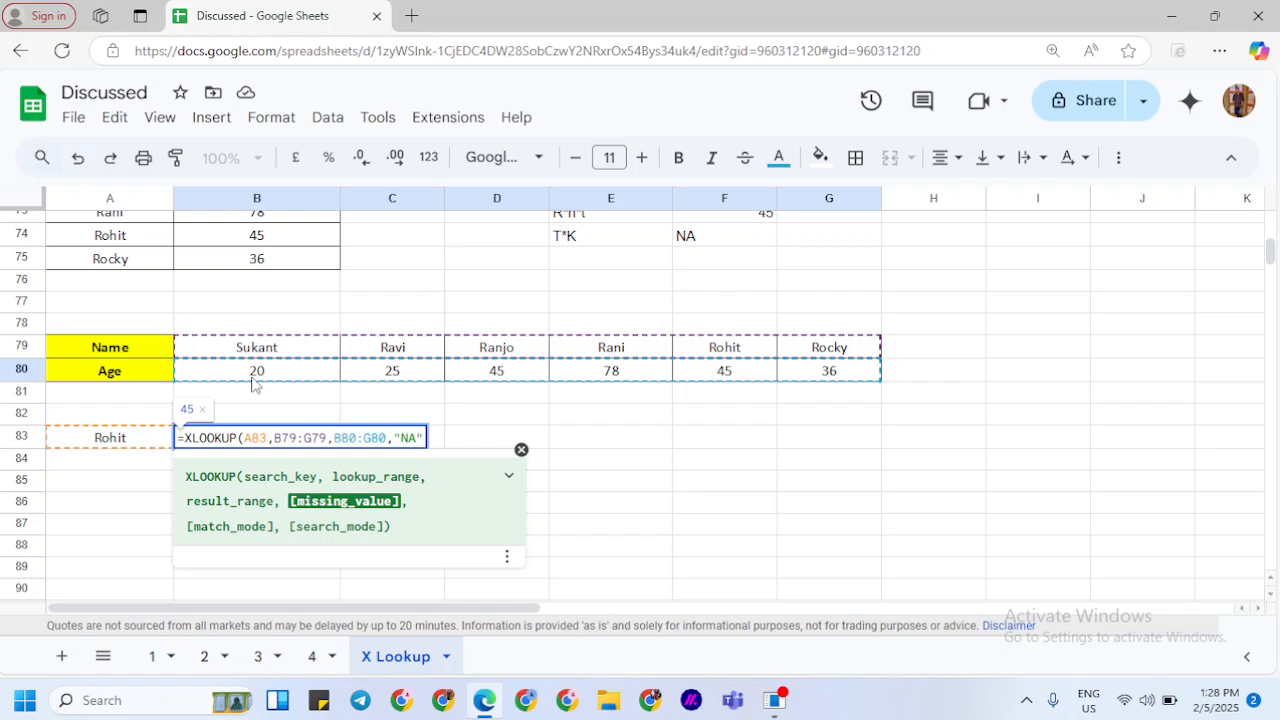
{"action": "type", "text": ")"}
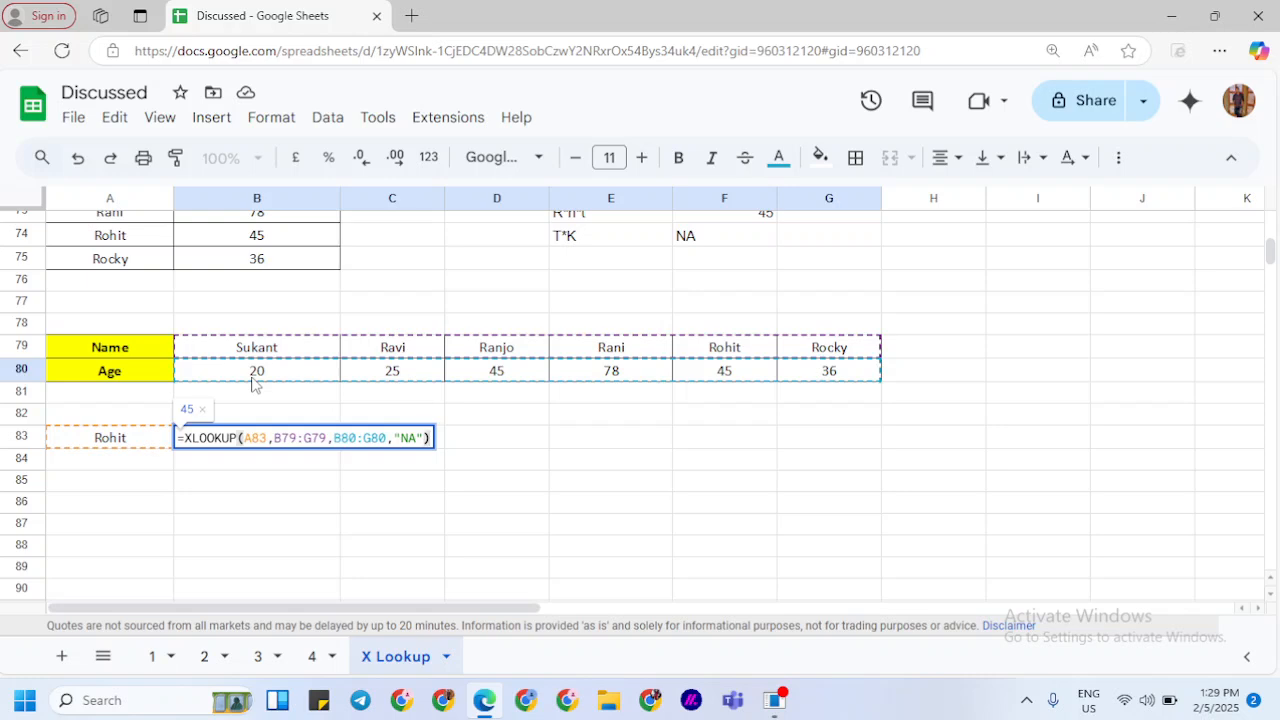
{"action": "key", "text": "Return"}
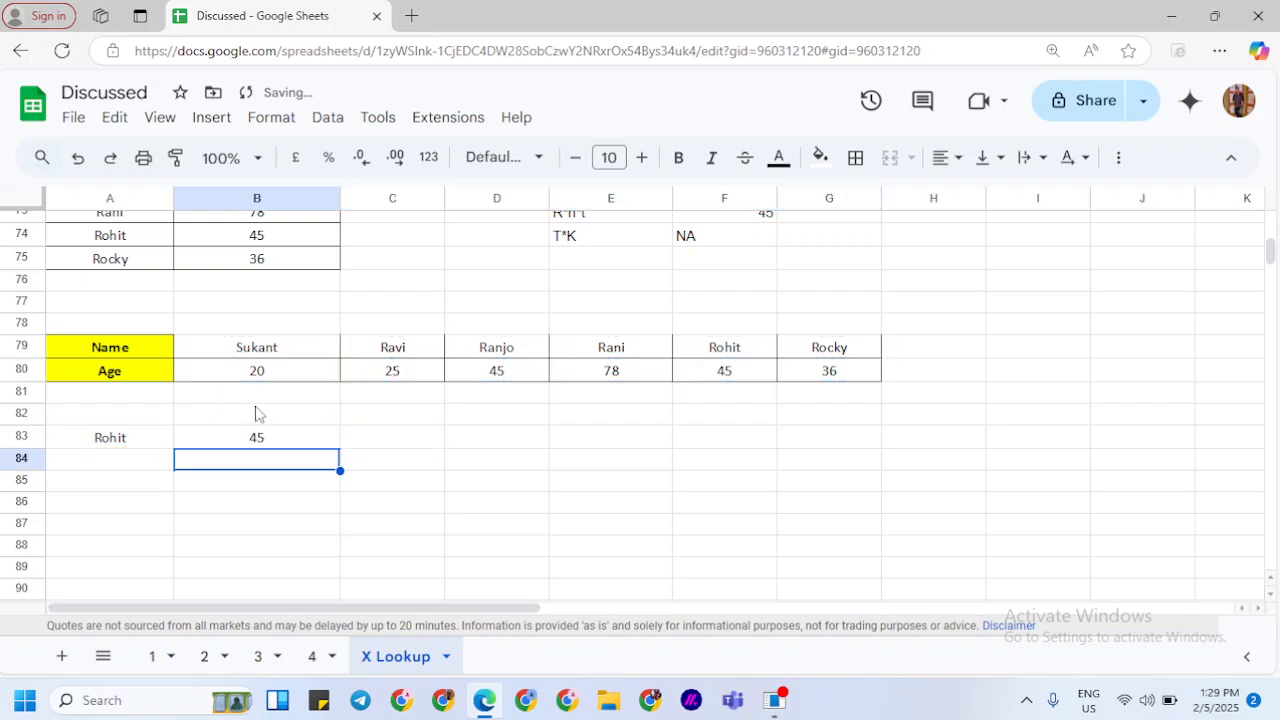
Step: Replace the search name in A83 with the name in C79 to test the horizontal lookup
{"action": "left_click", "coordinate": [143, 440]}
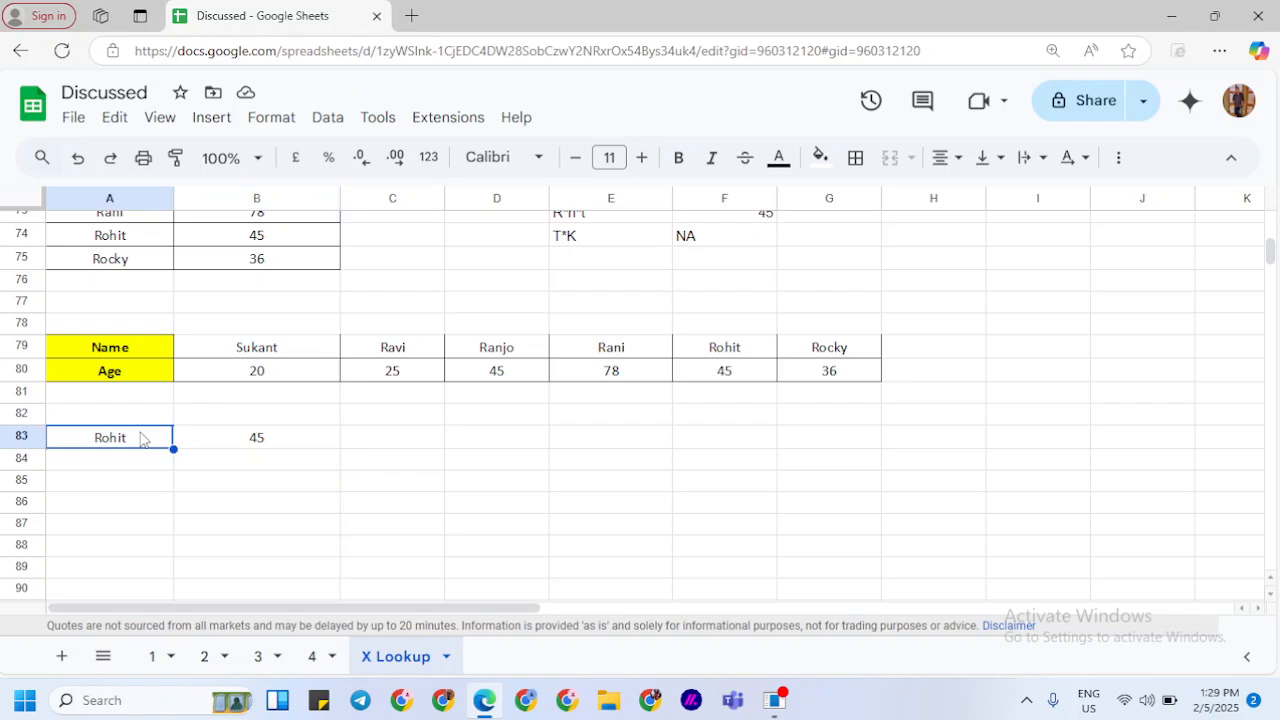
{"action": "type", "text": "Ravi"}
{"action": "key", "text": "Return"}
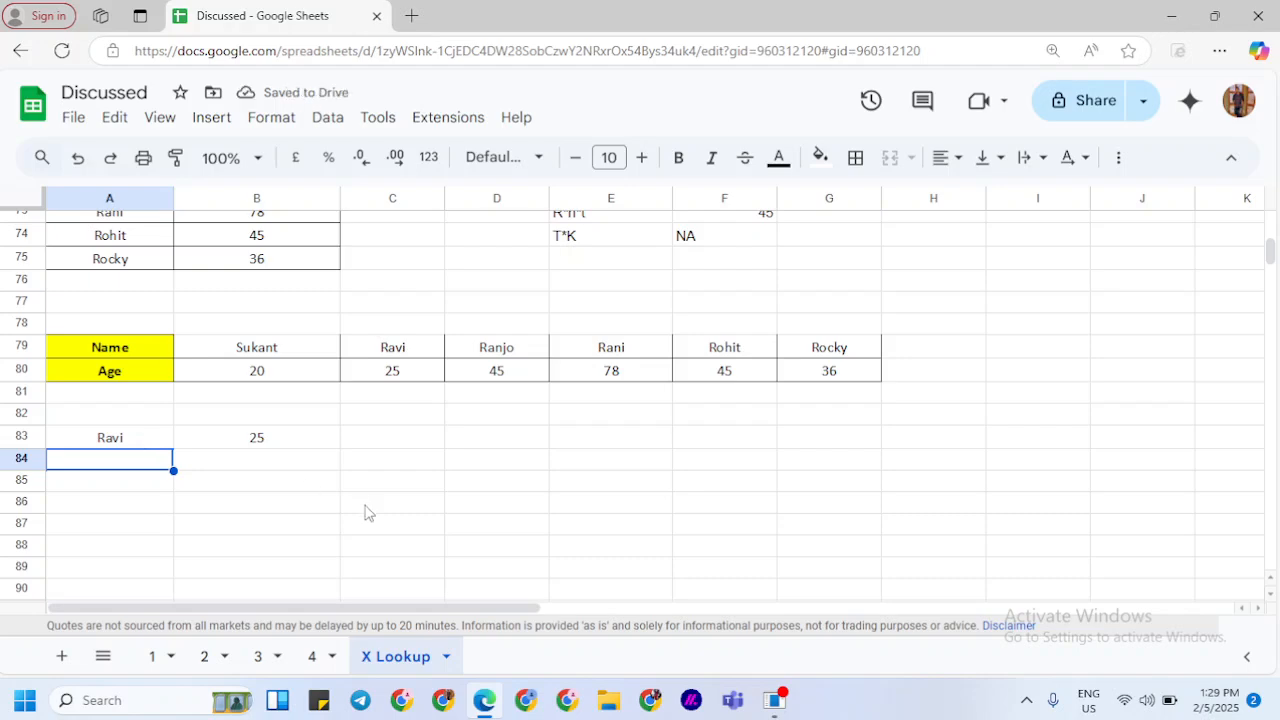
Step: Review all XLOOKUP sections of the sheet, from Normal X Look UP through reverse, slab and wildcard lookups to the horizontal table
{"action": "scroll", "coordinate": [365, 512], "scroll_direction": "up", "scroll_amount": 20}
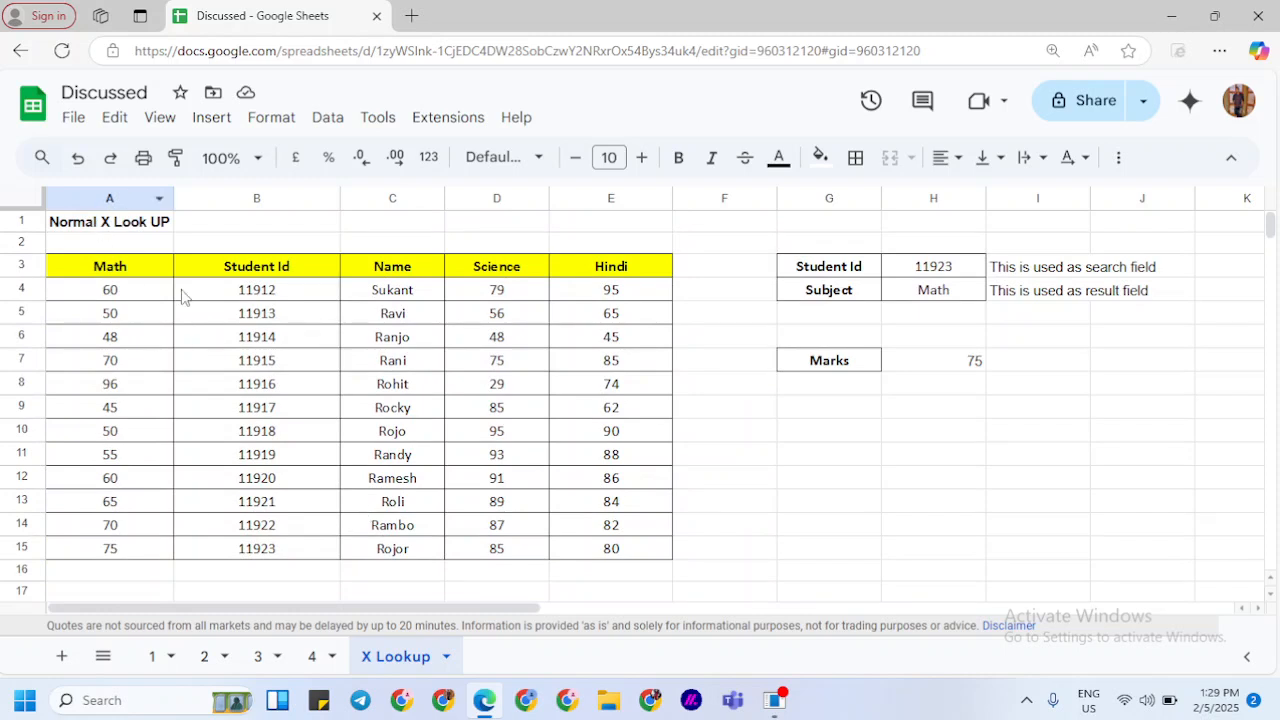
{"action": "scroll", "coordinate": [210, 345], "scroll_direction": "down", "scroll_amount": 5}
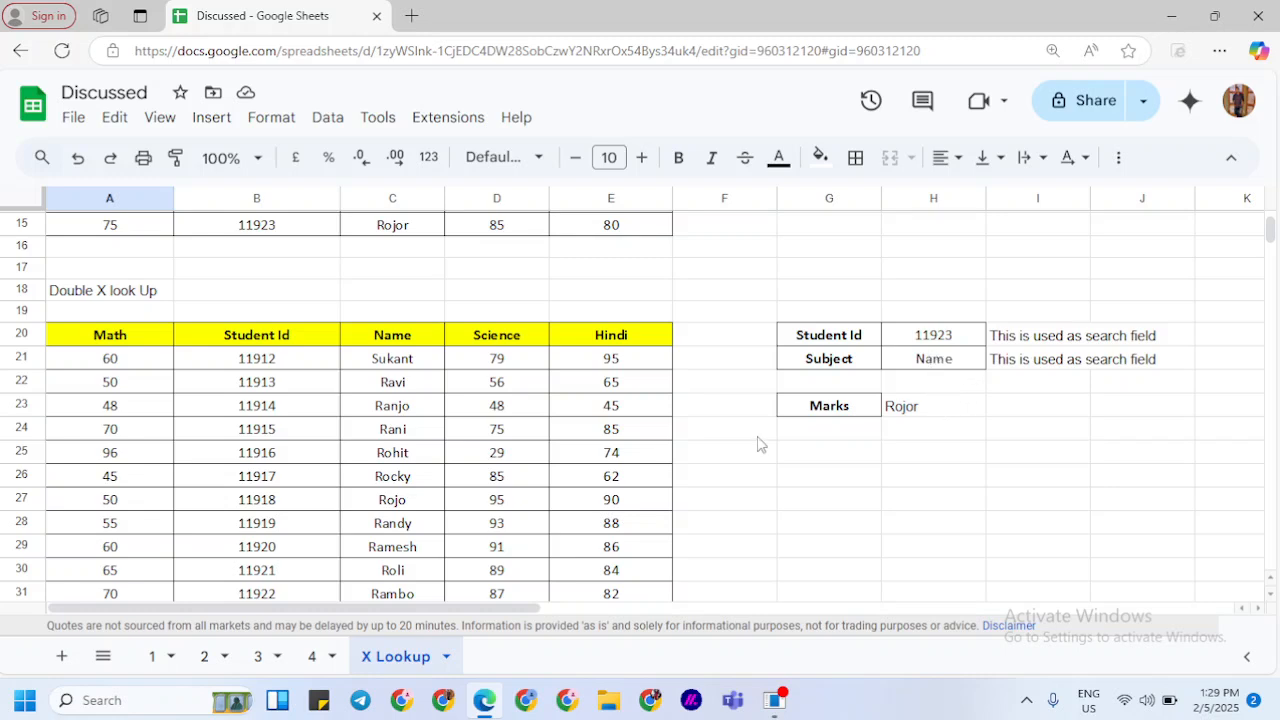
{"action": "scroll", "coordinate": [757, 444], "scroll_direction": "down", "scroll_amount": 5}
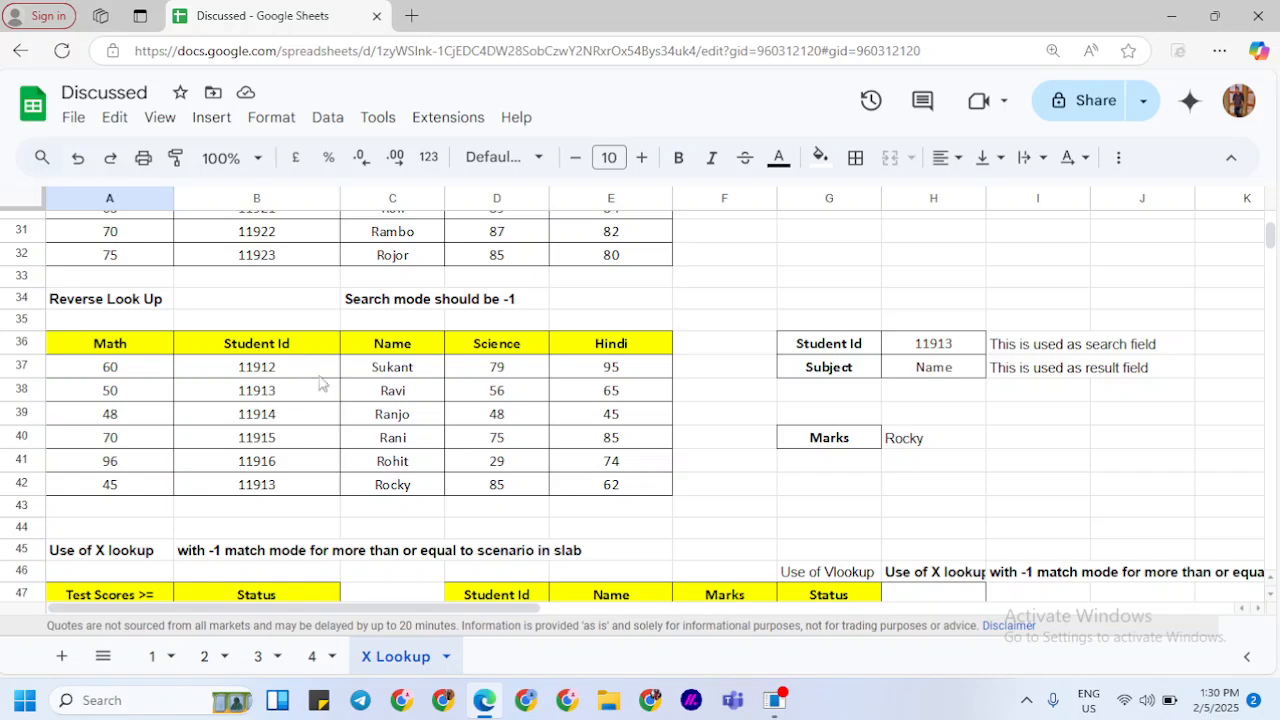
{"action": "scroll", "coordinate": [353, 400], "scroll_direction": "down", "scroll_amount": 1}
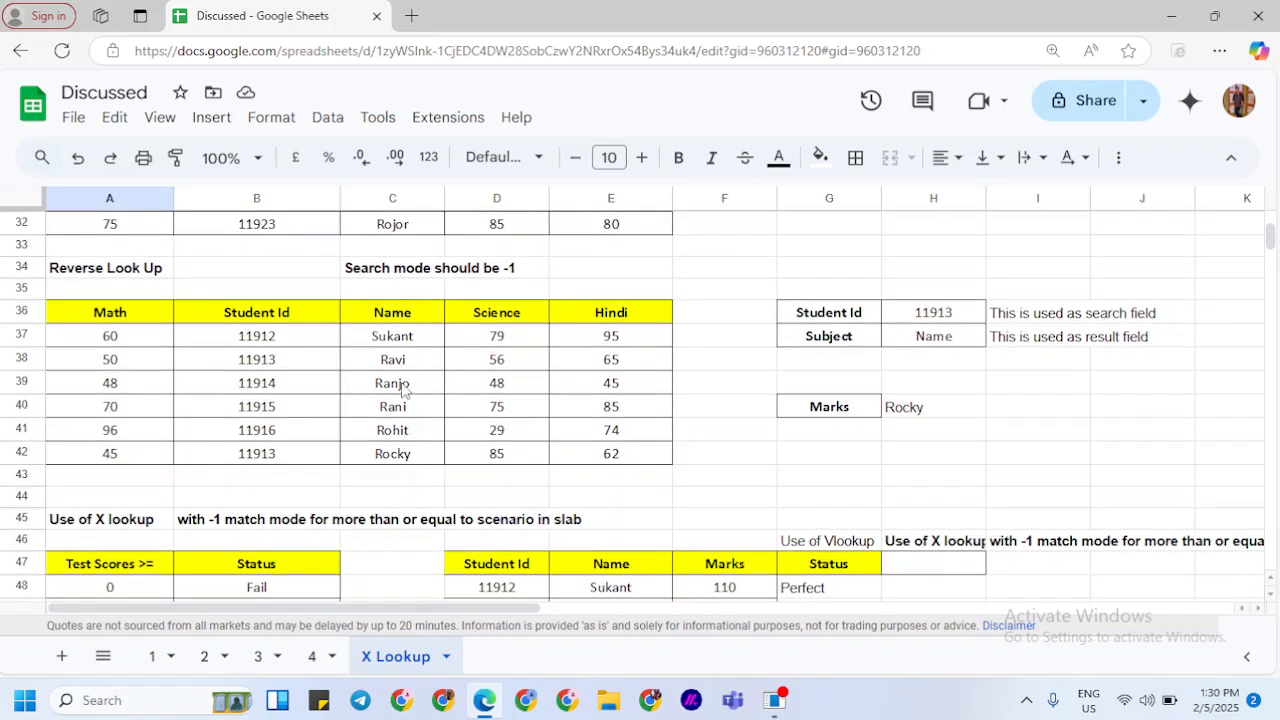
{"action": "scroll", "coordinate": [403, 388], "scroll_direction": "down", "scroll_amount": 4}
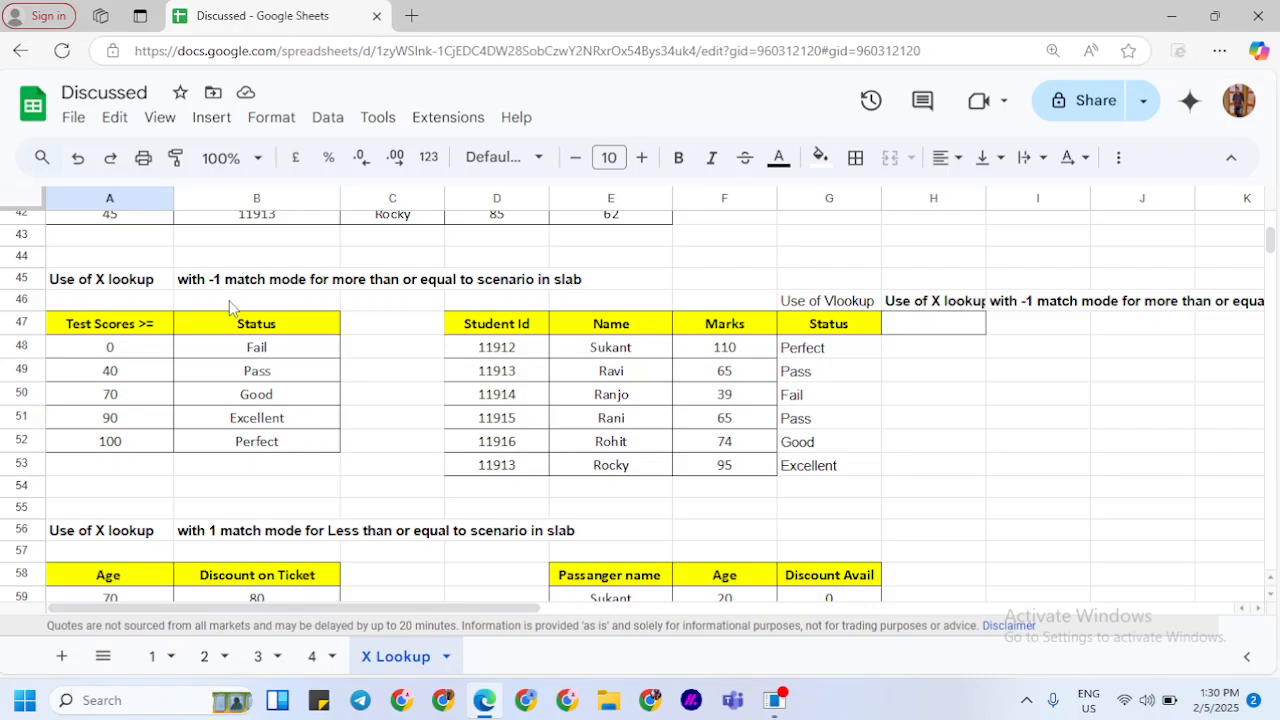
{"action": "scroll", "coordinate": [229, 300], "scroll_direction": "down", "scroll_amount": 3}
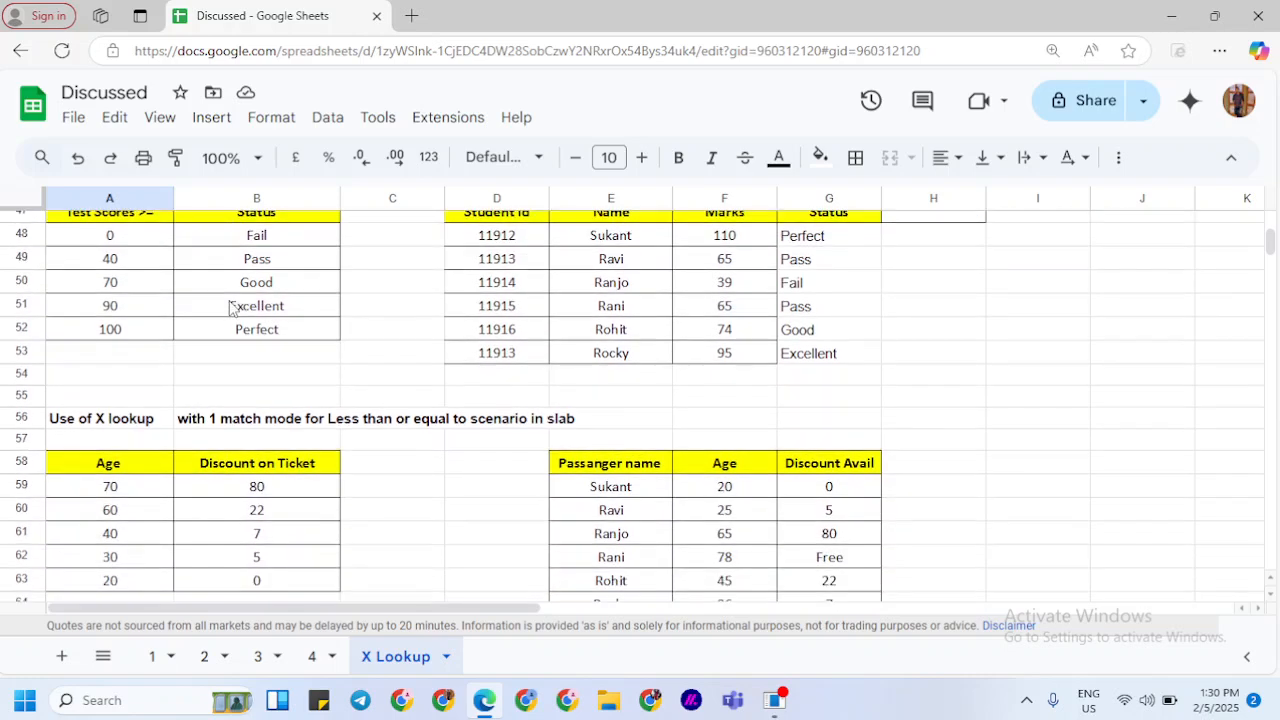
{"action": "scroll", "coordinate": [228, 473], "scroll_direction": "down", "scroll_amount": 1}
{"action": "scroll", "coordinate": [228, 472], "scroll_direction": "up", "scroll_amount": 1}
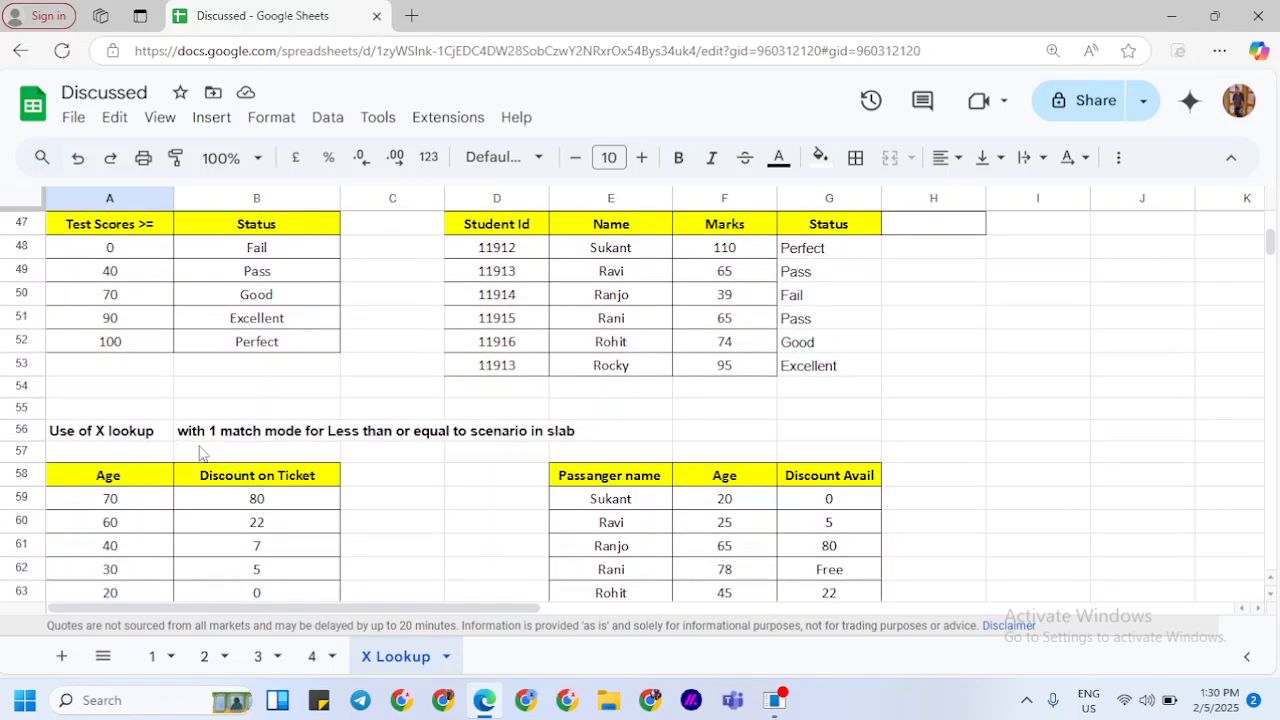
{"action": "scroll", "coordinate": [289, 494], "scroll_direction": "down", "scroll_amount": 8}
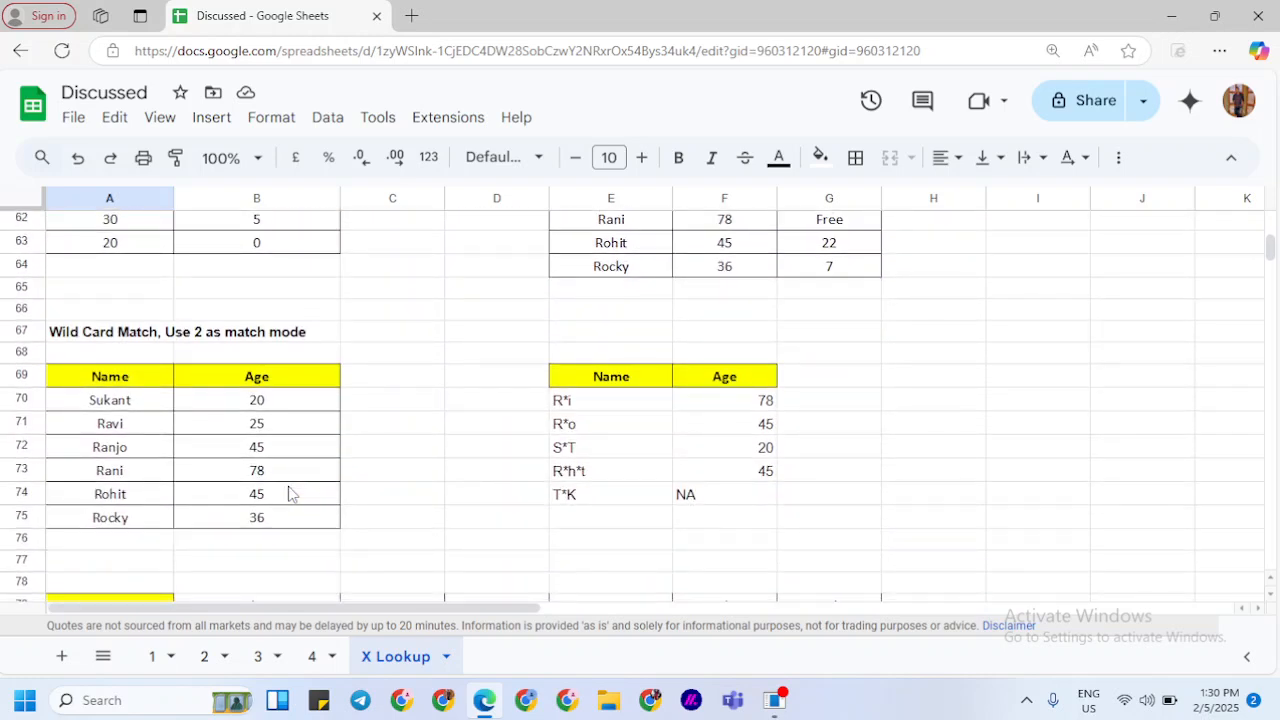
{"action": "scroll", "coordinate": [288, 490], "scroll_direction": "down", "scroll_amount": 4}
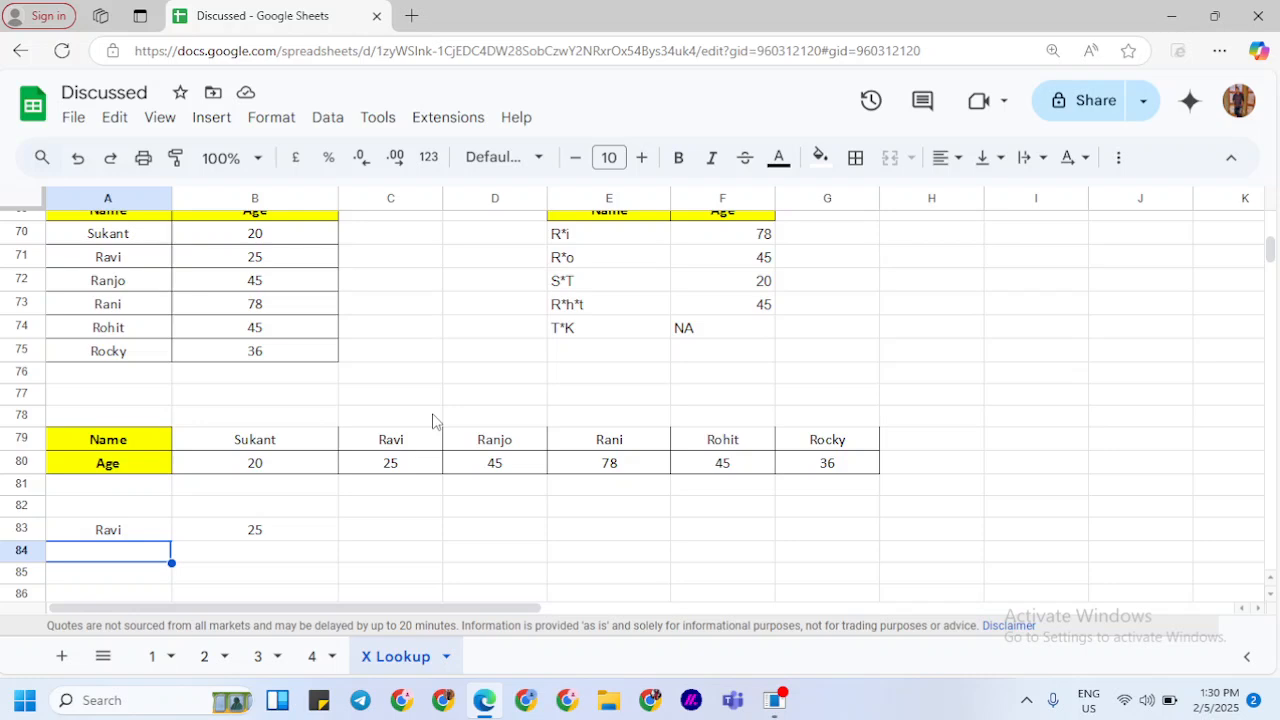
{"action": "type", "text": "2"}
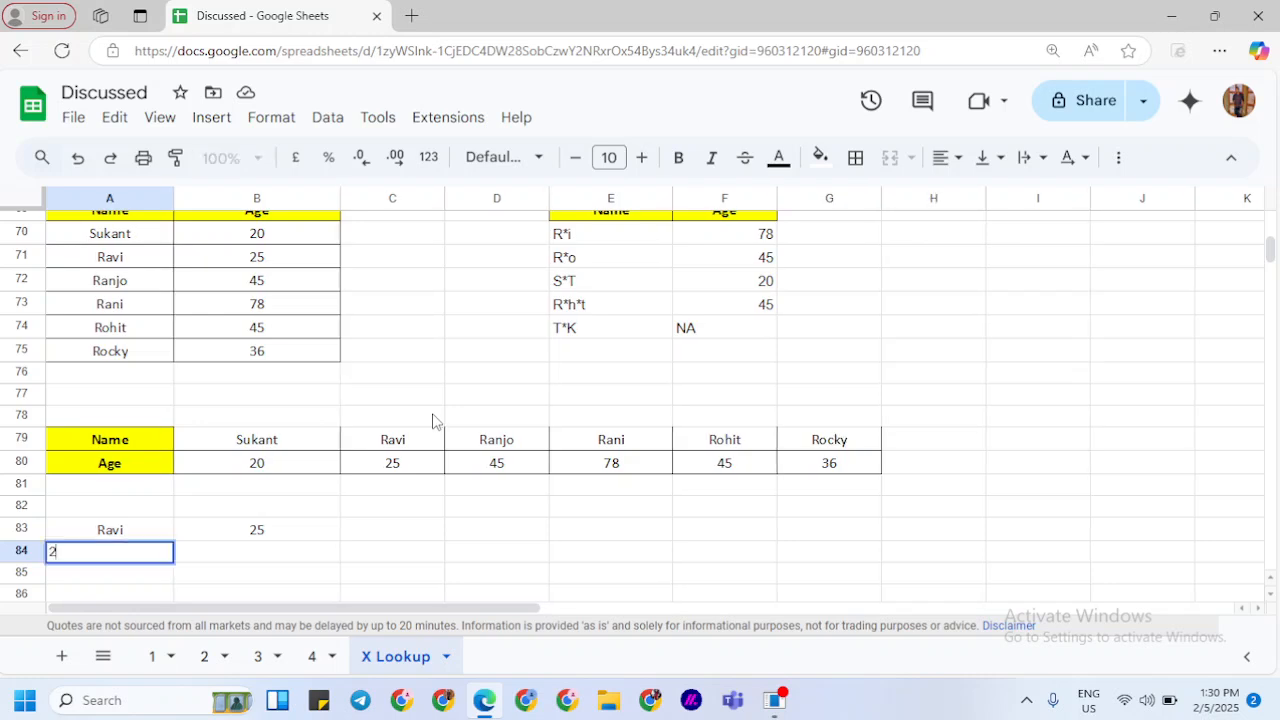